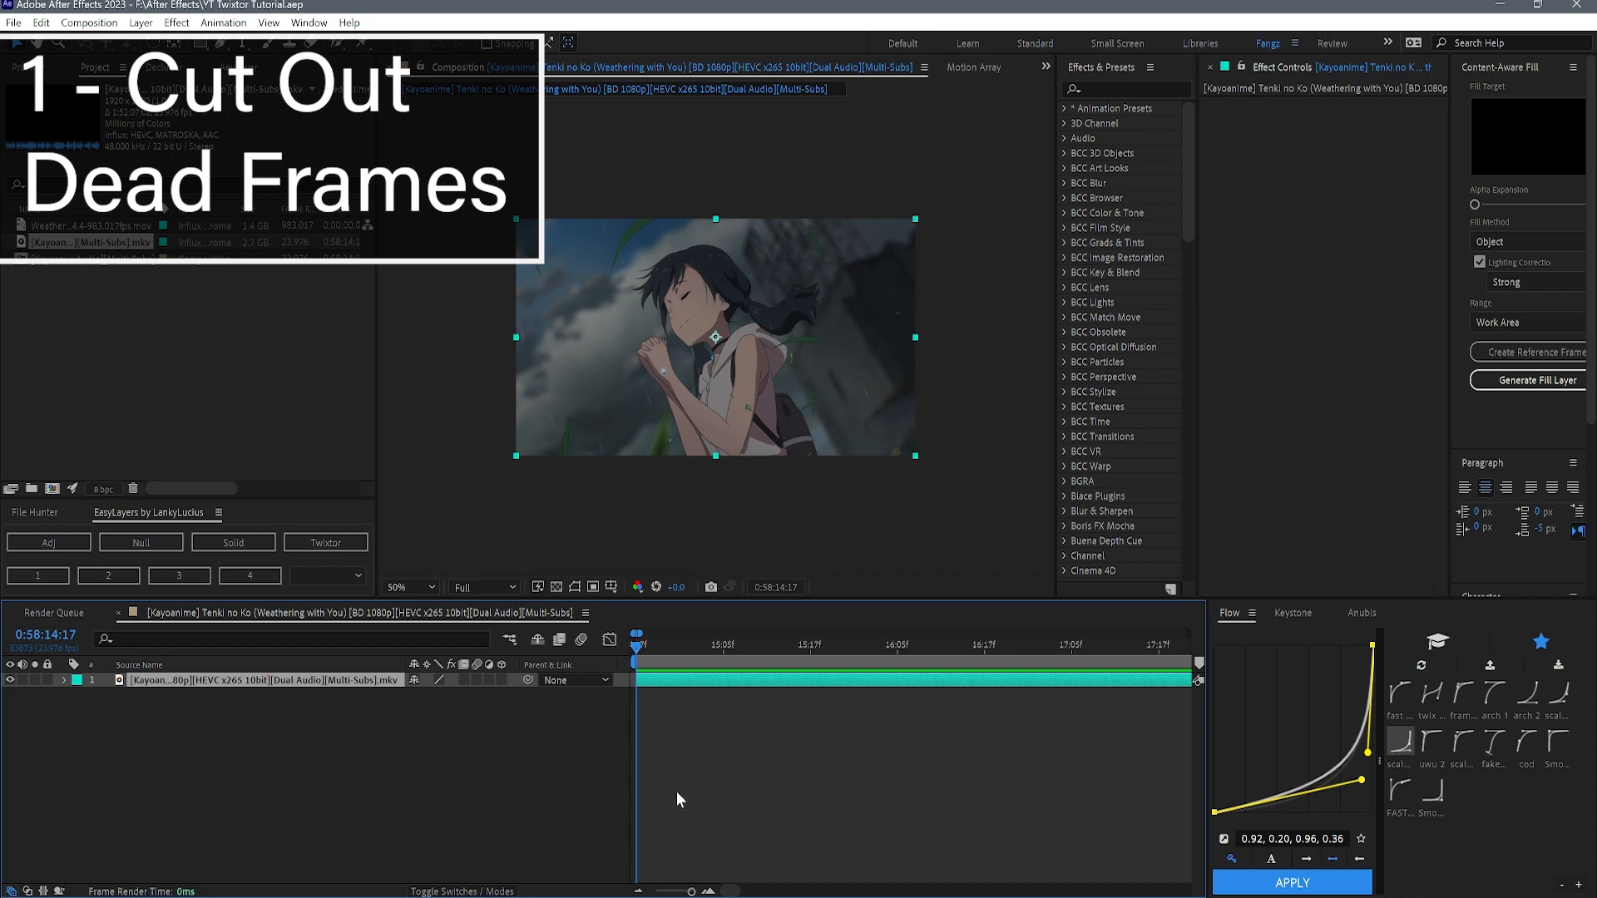
- Split the clip layer at 0:58:14:18 and compare the neighbouring frames for changes in the character's drawing
{"action": "key", "text": "ctrl+shift+d"}
{"action": "key", "text": "Page_Down"}
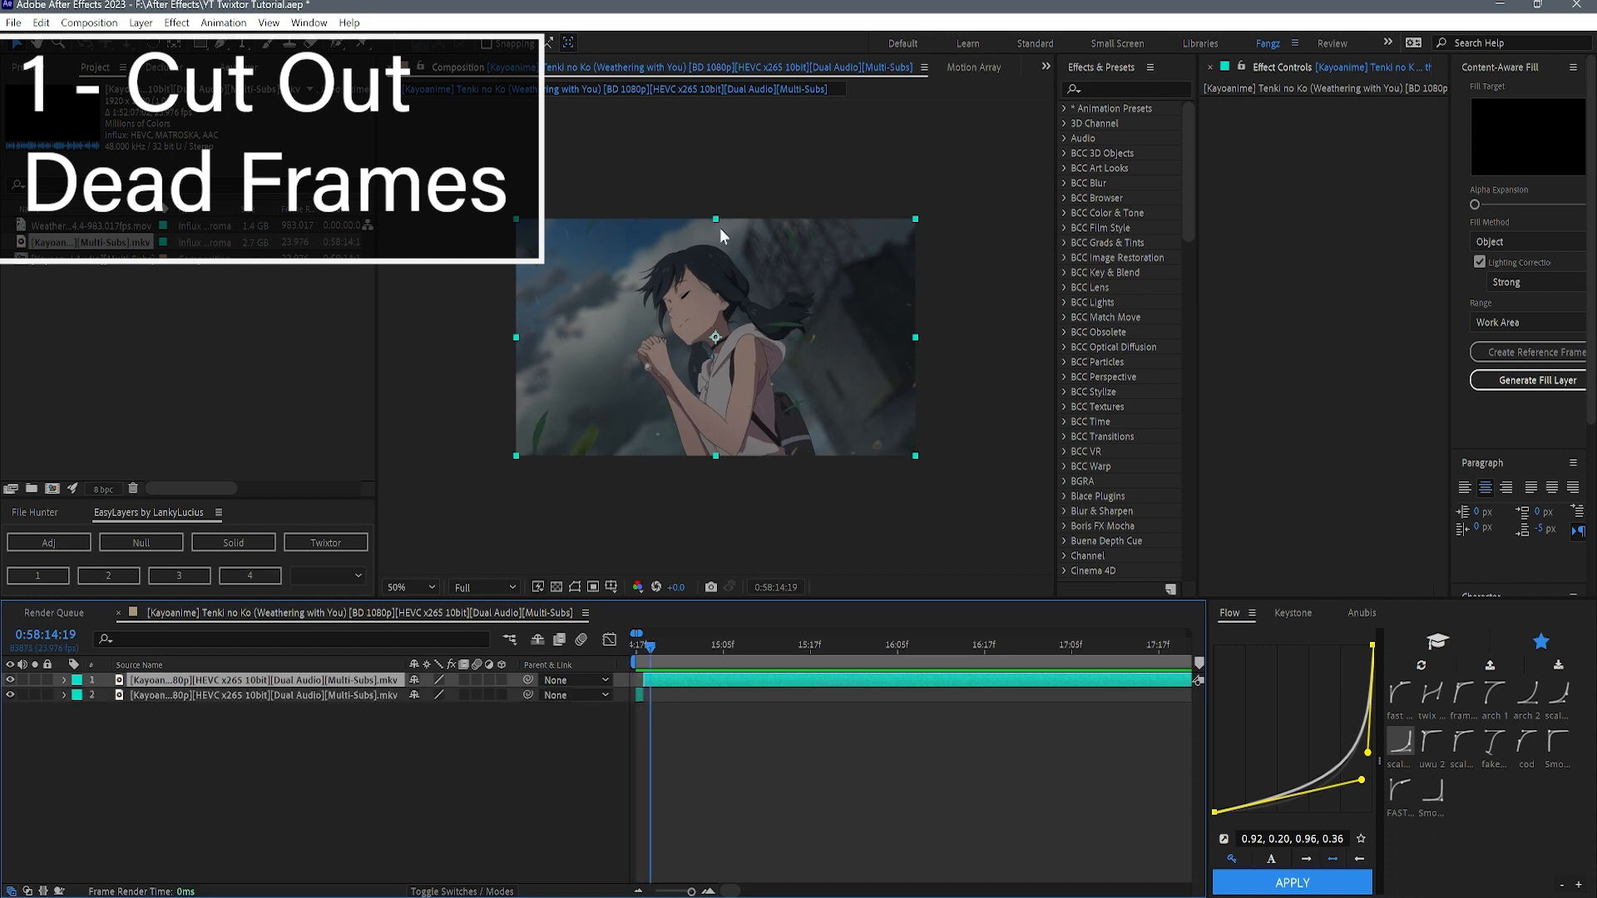
{"action": "key", "text": "period"}
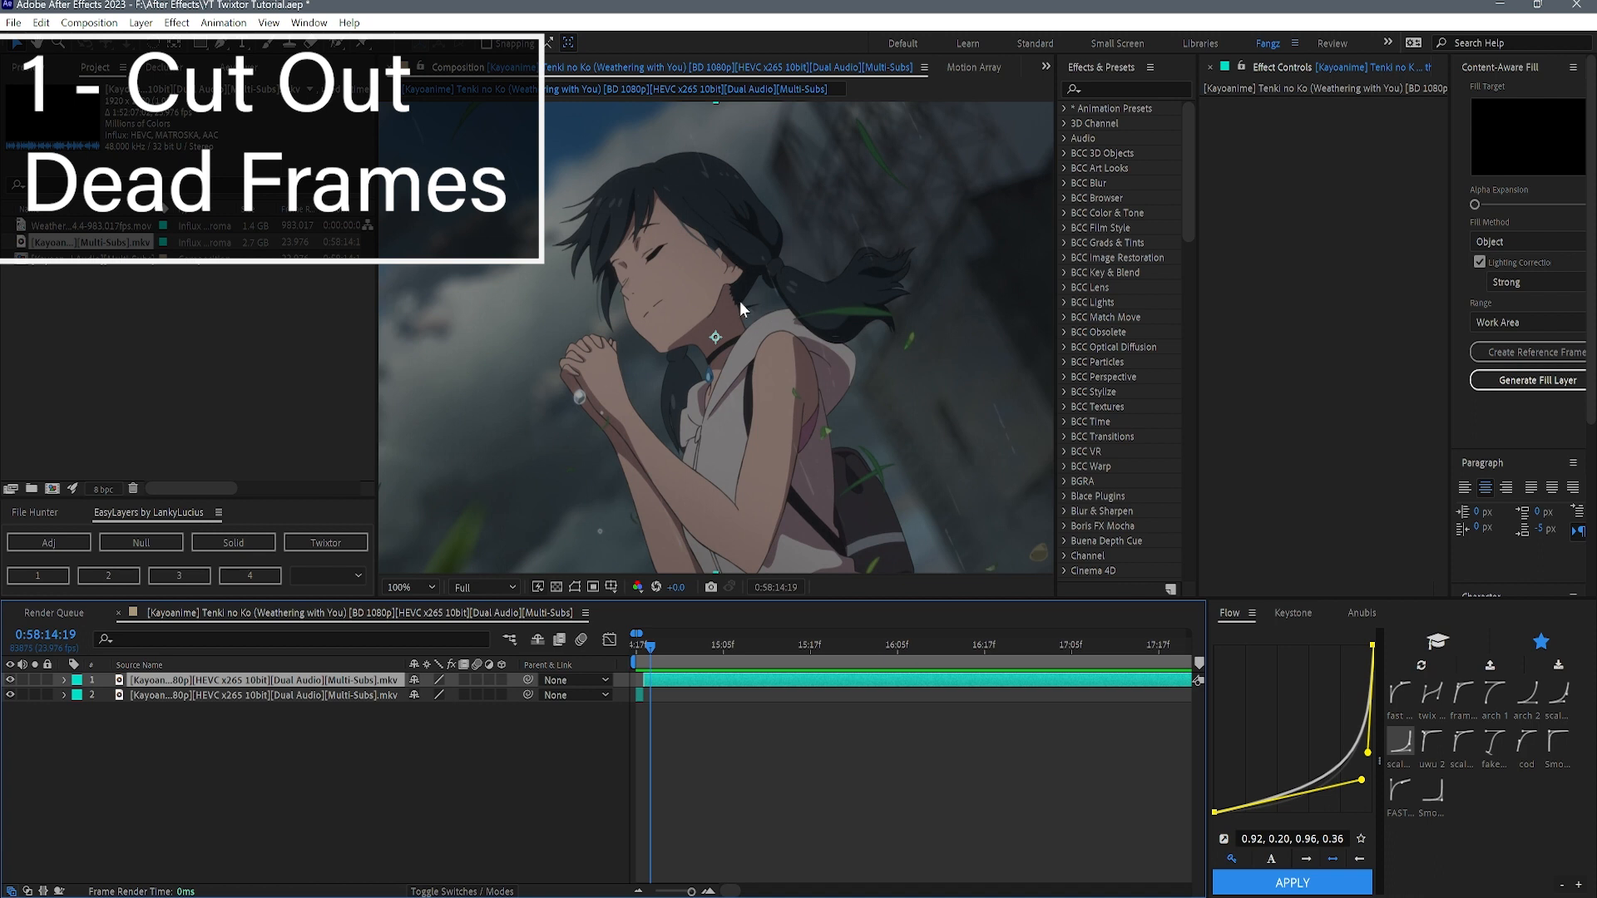
{"action": "key", "text": "comma"}
{"action": "key", "text": "period"}
{"action": "key", "text": "Page_Up"}
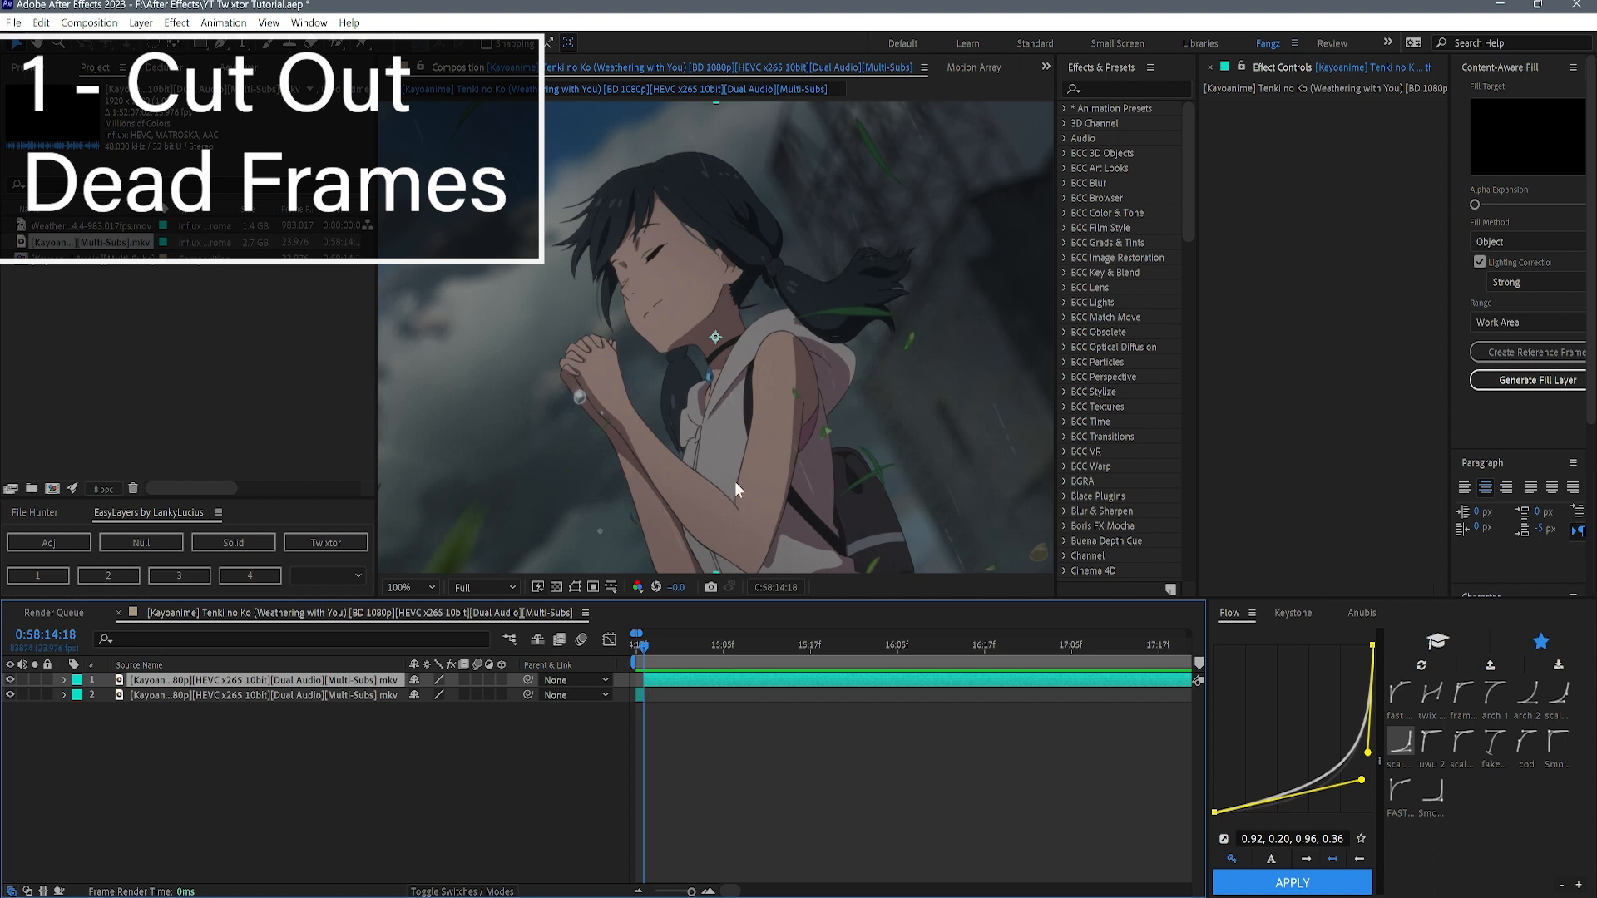
{"action": "key", "text": "comma"}
{"action": "key", "text": "period"}
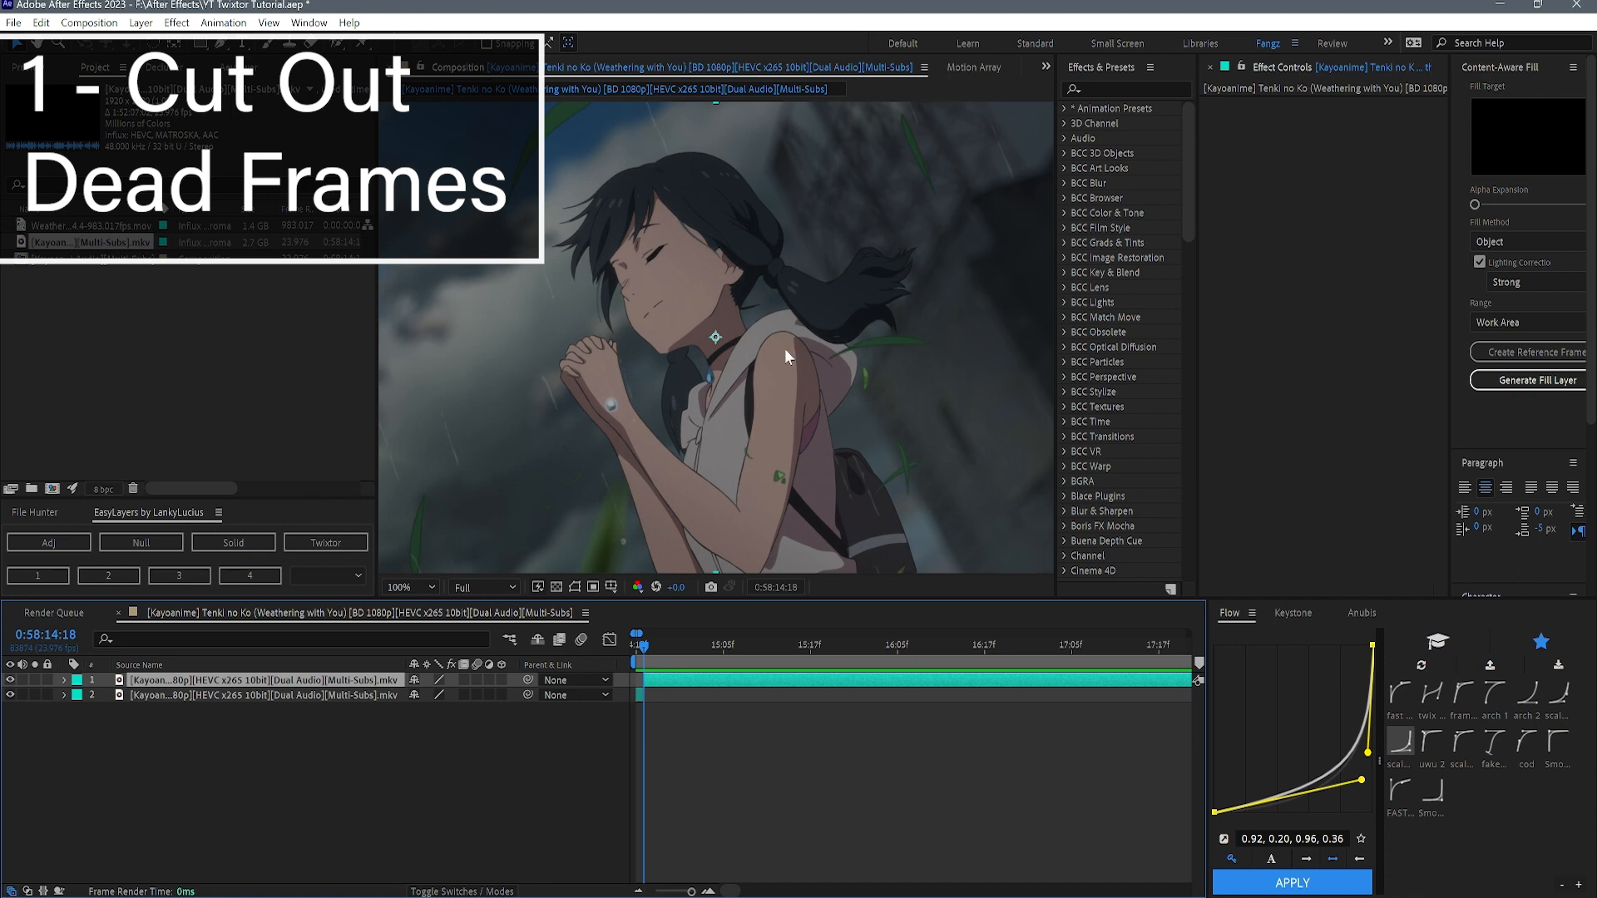
{"action": "key", "text": "comma"}
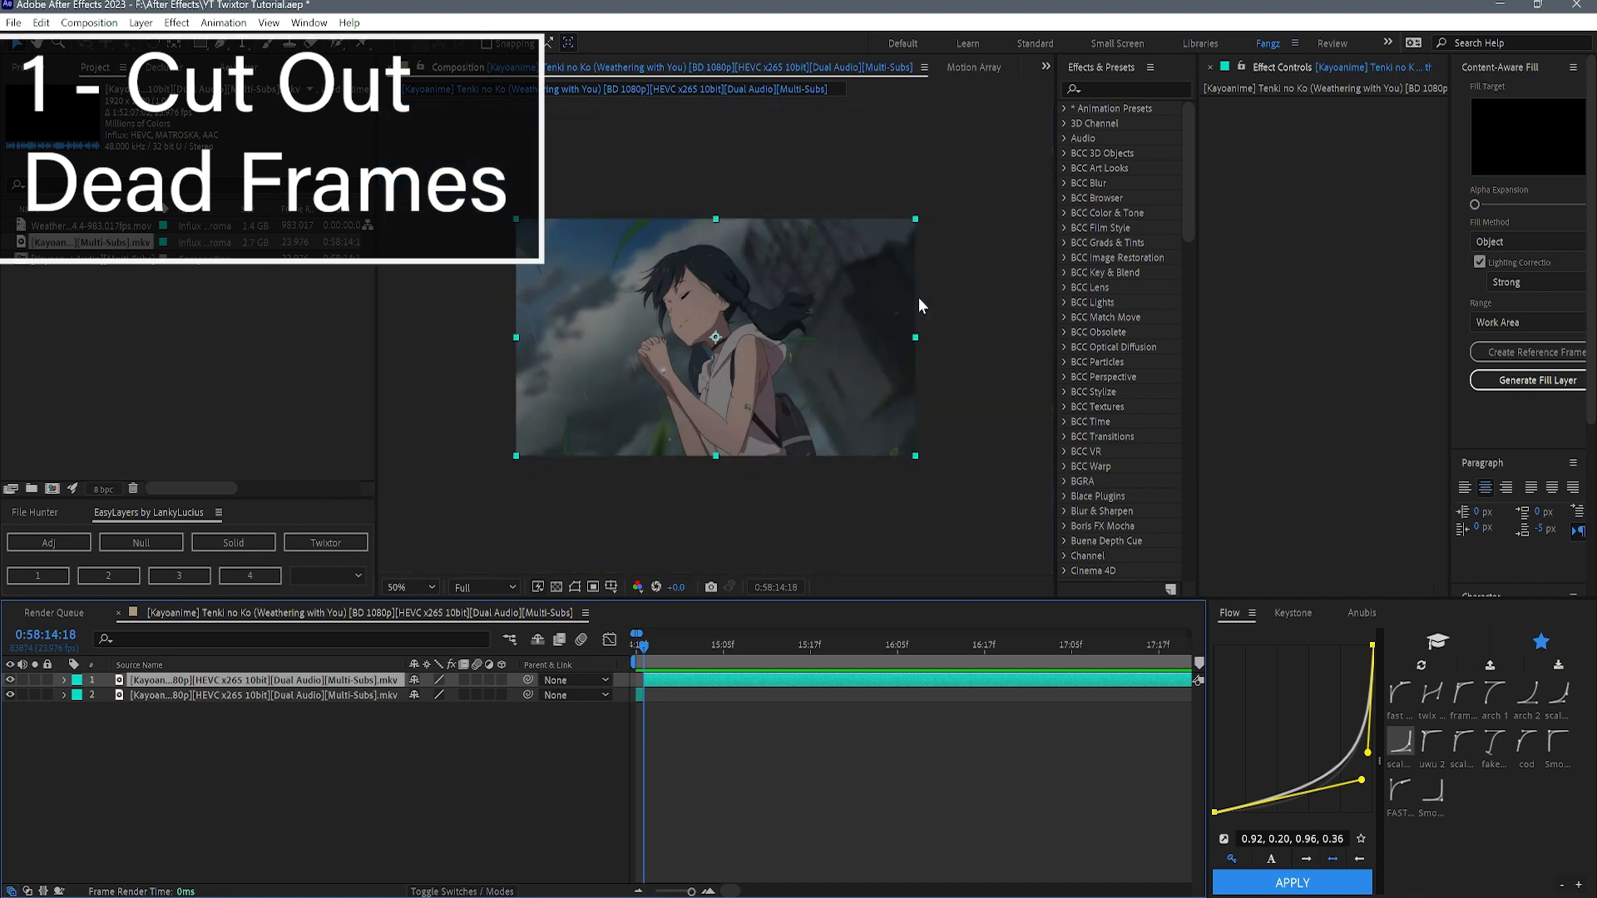
- Check frame by frame where the drawing changes next and split the remaining clip at 0:58:14:21
{"action": "key", "text": "Page_Down"}
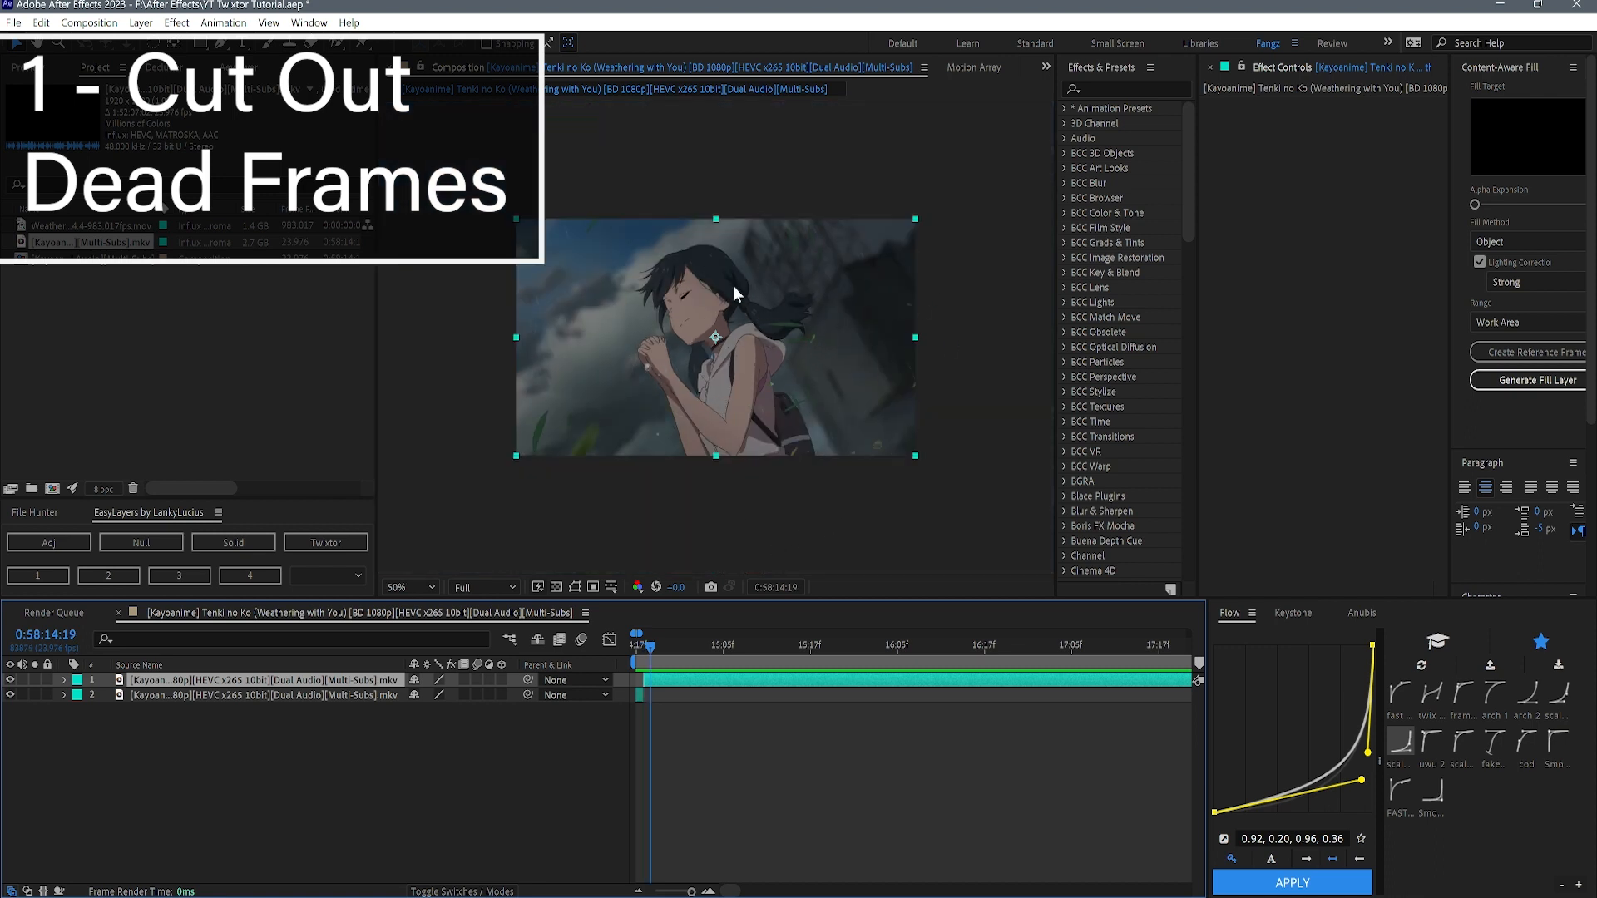
{"action": "key", "text": "Page_Down"}
{"action": "key", "text": "Page_Up"}
{"action": "key", "text": "Page_Up"}
{"action": "key", "text": "Page_Down"}
{"action": "key", "text": "Page_Down"}
{"action": "key", "text": "Page_Up"}
{"action": "key", "text": "Page_Down"}
{"action": "key", "text": "Page_Down"}
{"action": "key", "text": "ctrl+shift+d"}
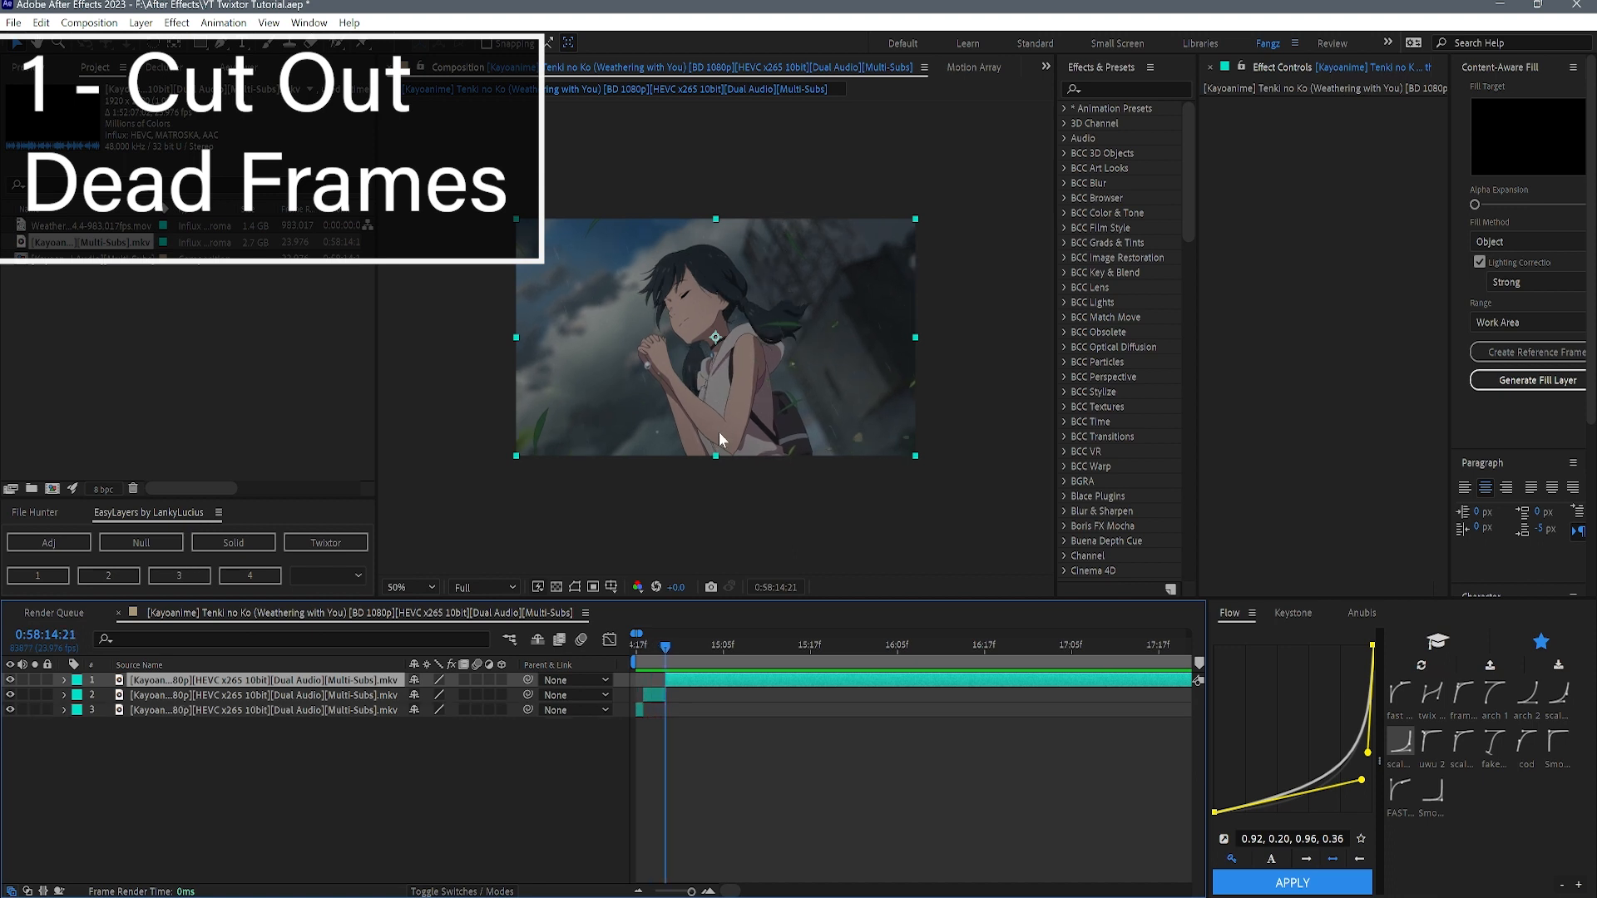
- Split the remaining clip at the next two drawing changes, at 0:58:15:00 and 0:58:15:03
{"action": "key", "text": "Page_Down"}
{"action": "key", "text": "Page_Down"}
{"action": "key", "text": "Page_Down"}
{"action": "key", "text": "ctrl+shift+d"}
{"action": "key", "text": "Page_Down"}
{"action": "key", "text": "Page_Down"}
{"action": "key", "text": "Page_Down"}
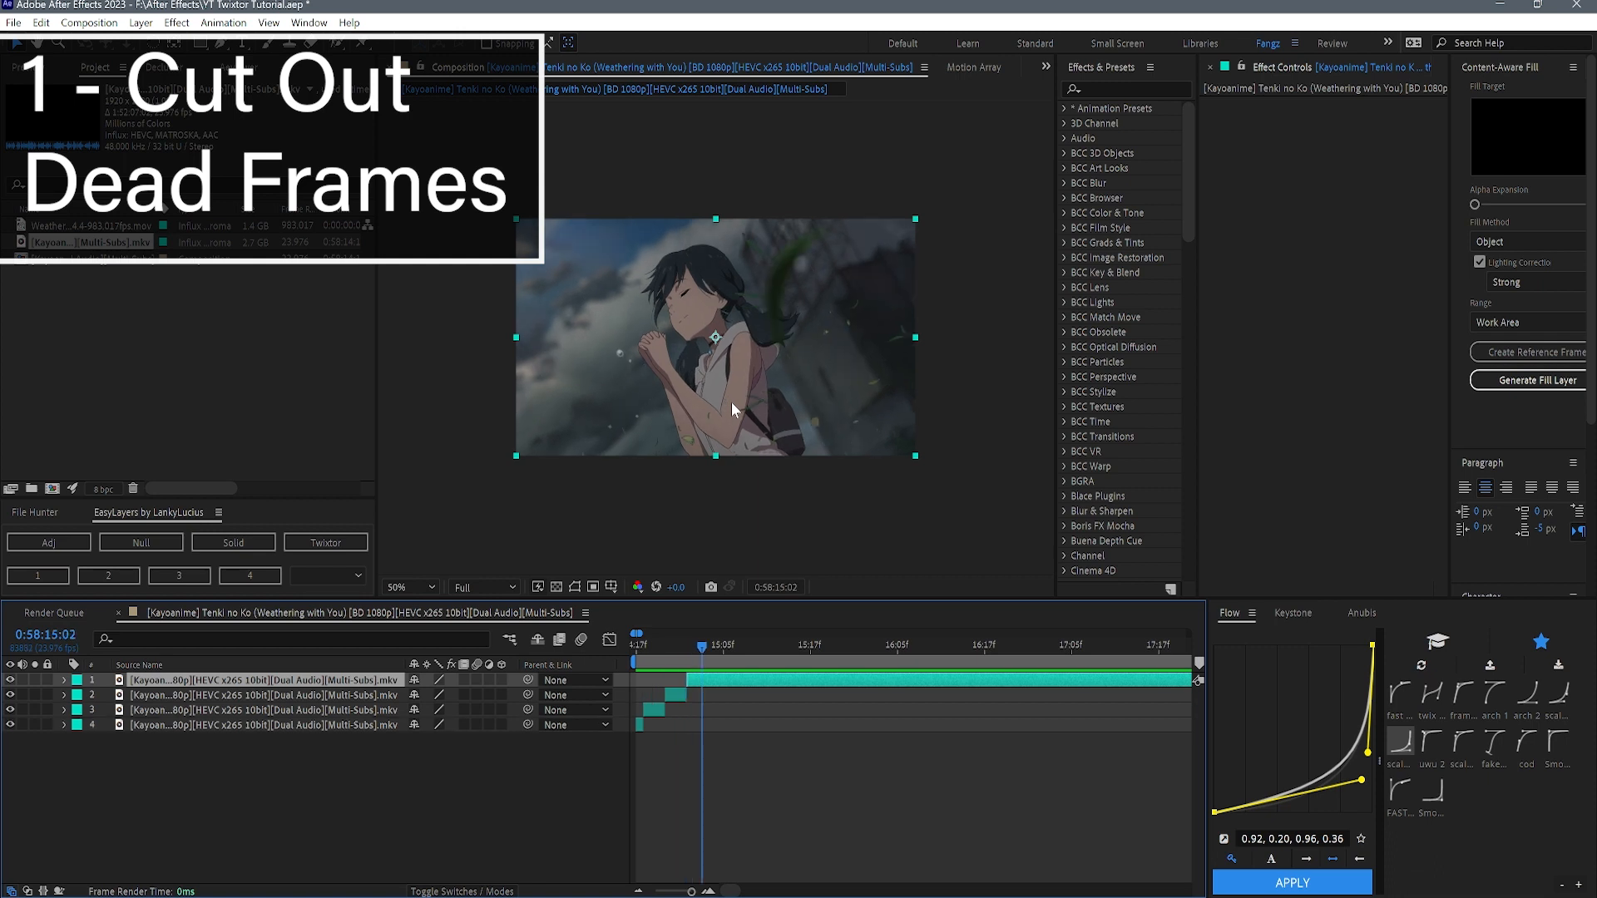
{"action": "key", "text": "ctrl+shift+d"}
- Compare the frames around 0:58:15:04 to 0:58:15:06 and split the remaining clip at 0:58:15:06
{"action": "key", "text": "Page_Down"}
{"action": "key", "text": "Page_Down"}
{"action": "key", "text": "Page_Down"}
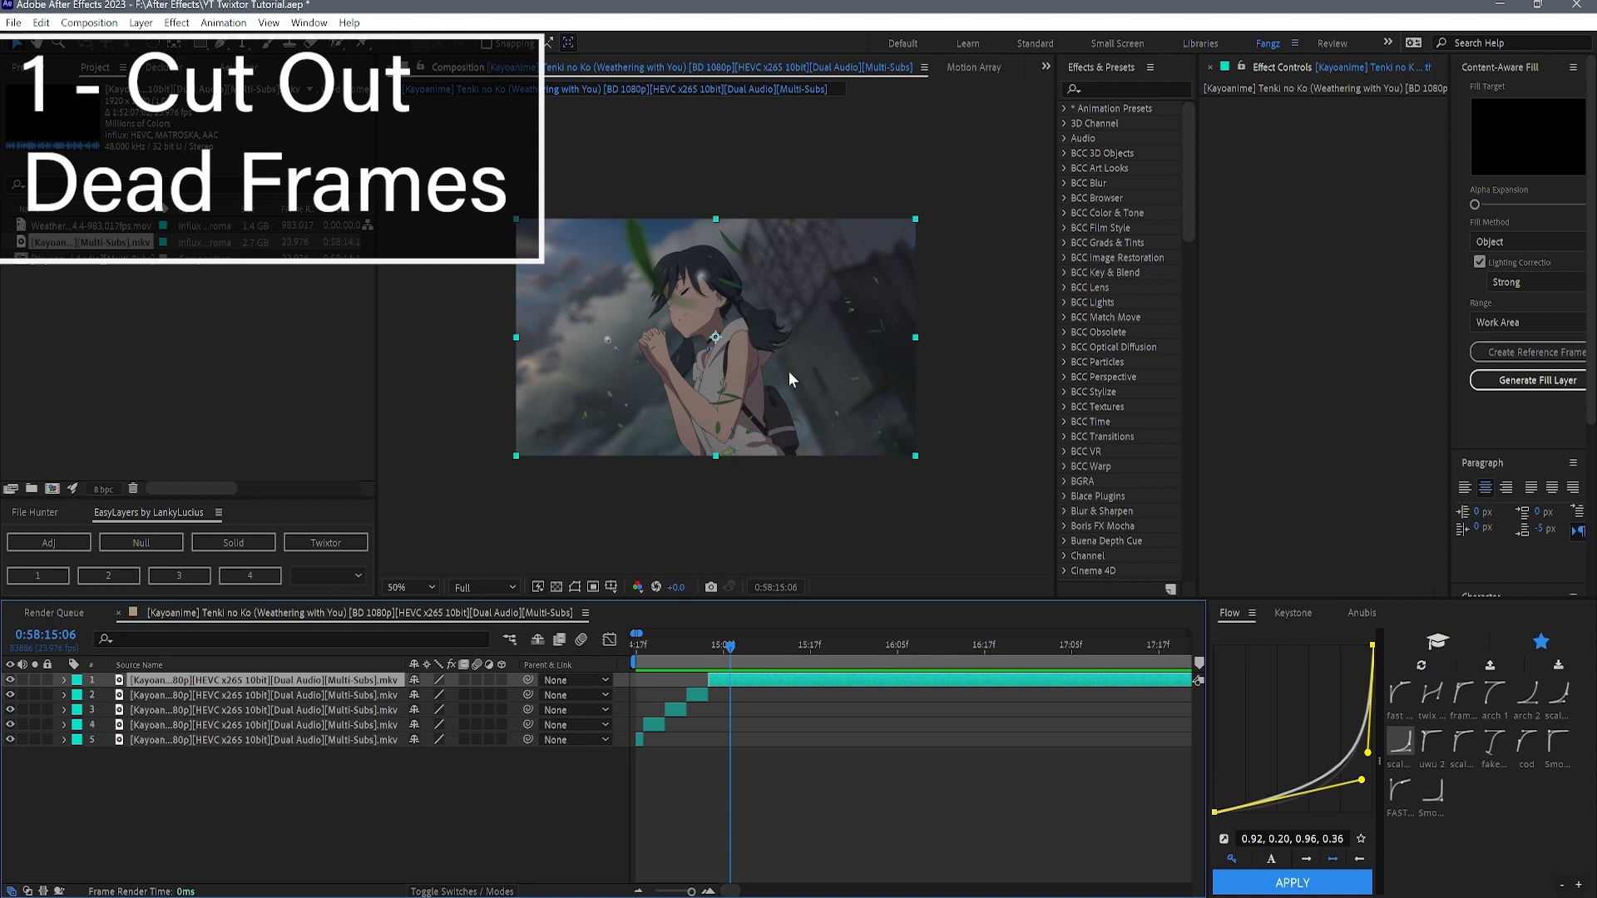
{"action": "key", "text": "Page_Up"}
{"action": "key", "text": "Page_Up"}
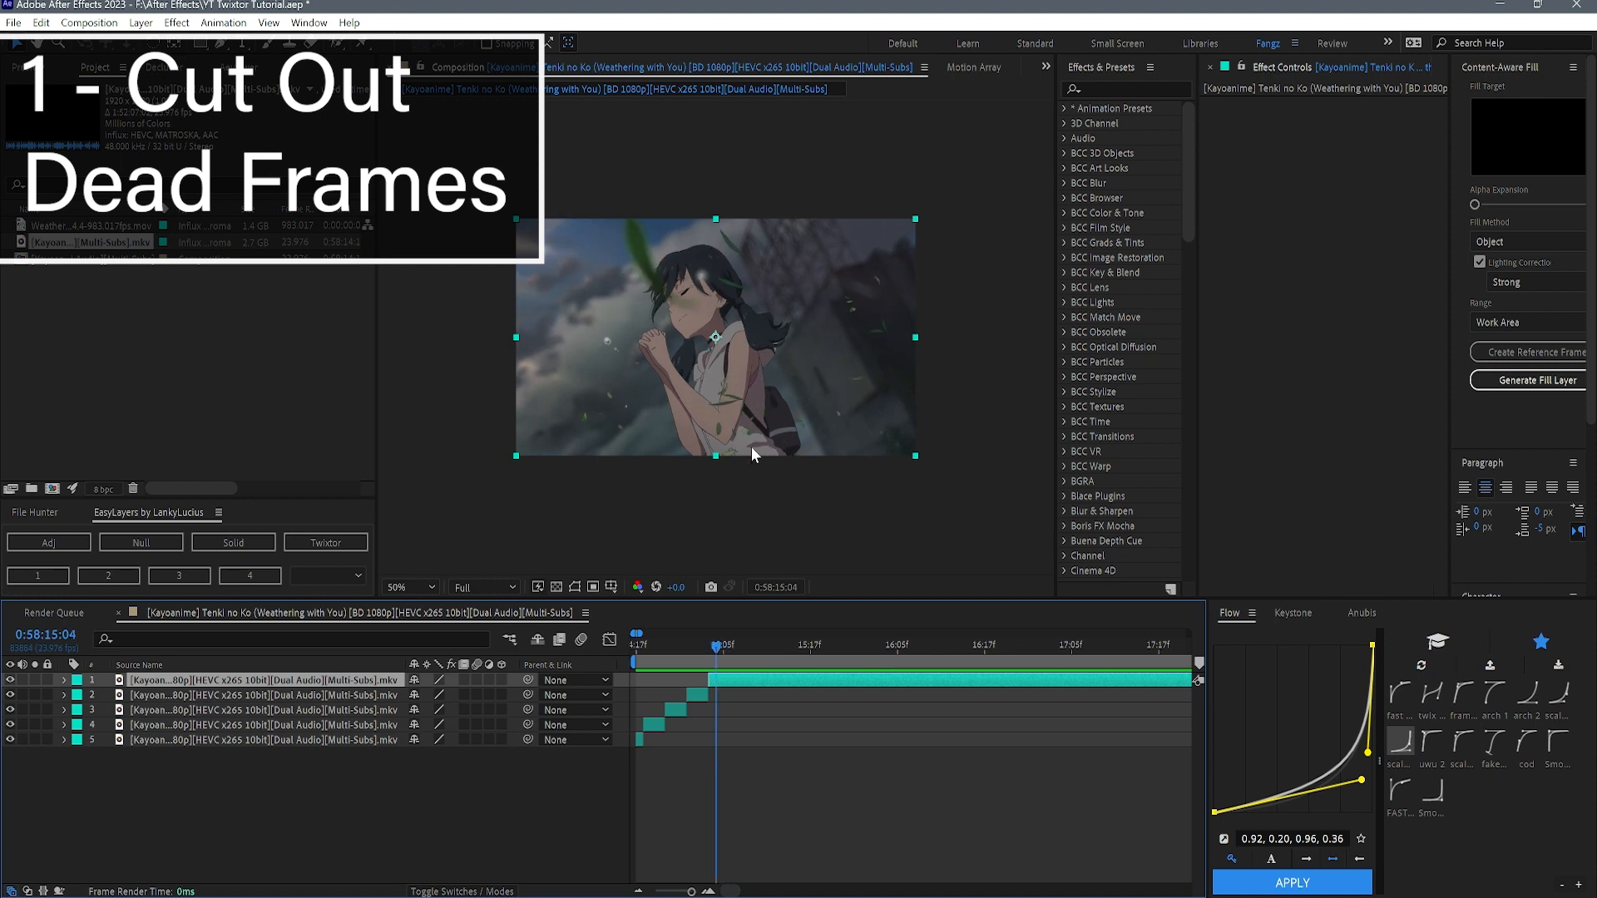
{"action": "key", "text": "Page_Down"}
{"action": "key", "text": "Page_Down"}
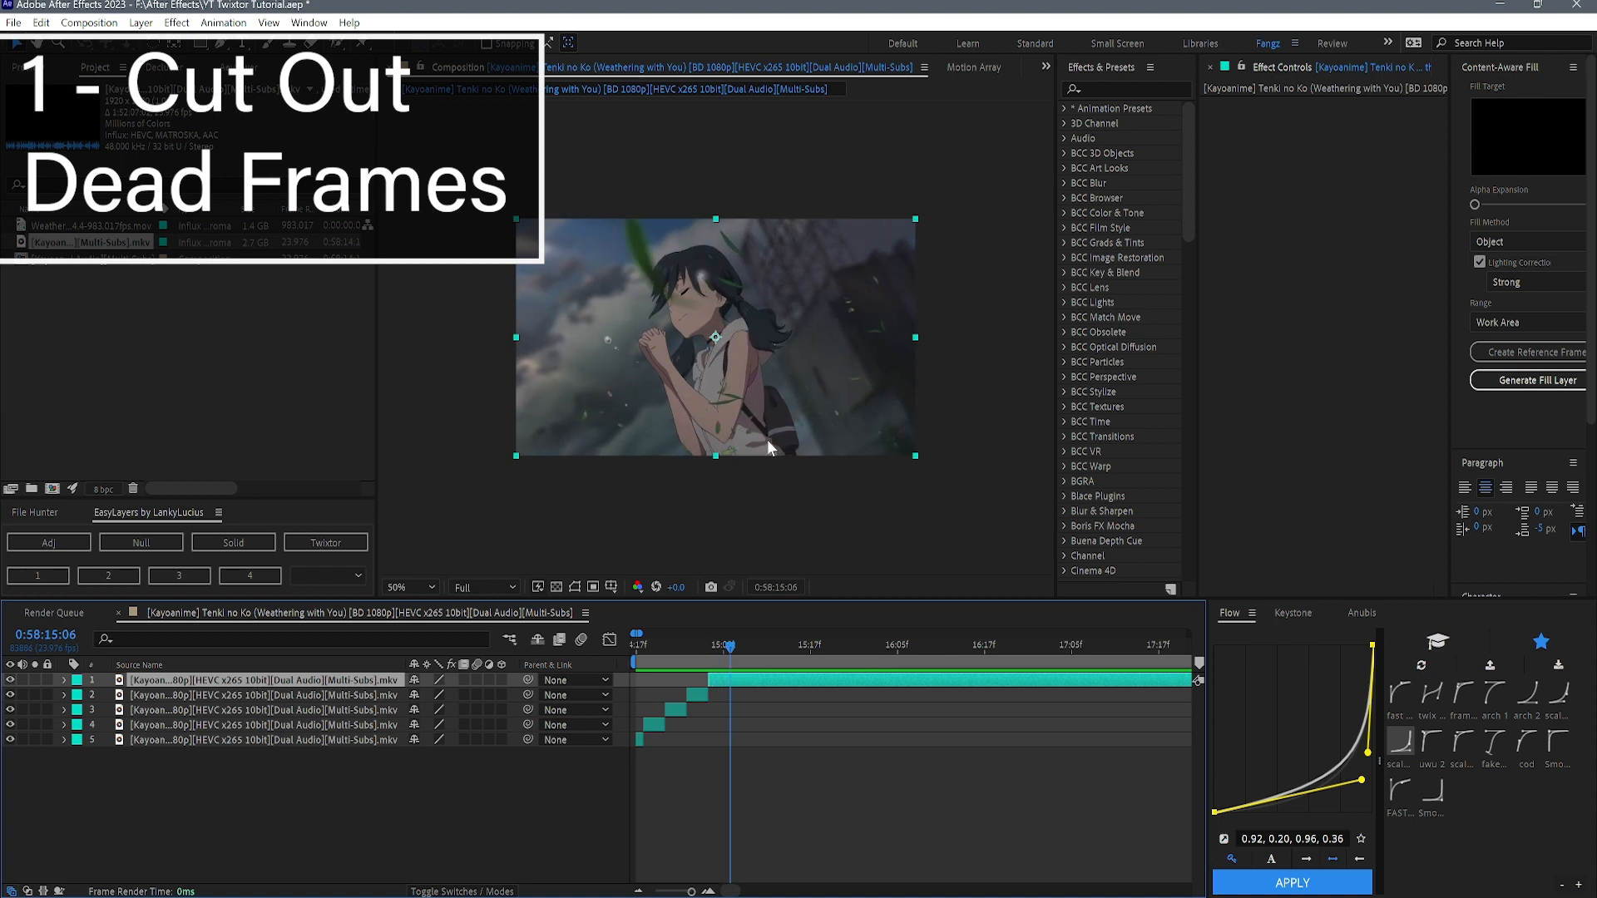
{"action": "key", "text": "ctrl+shift+d"}
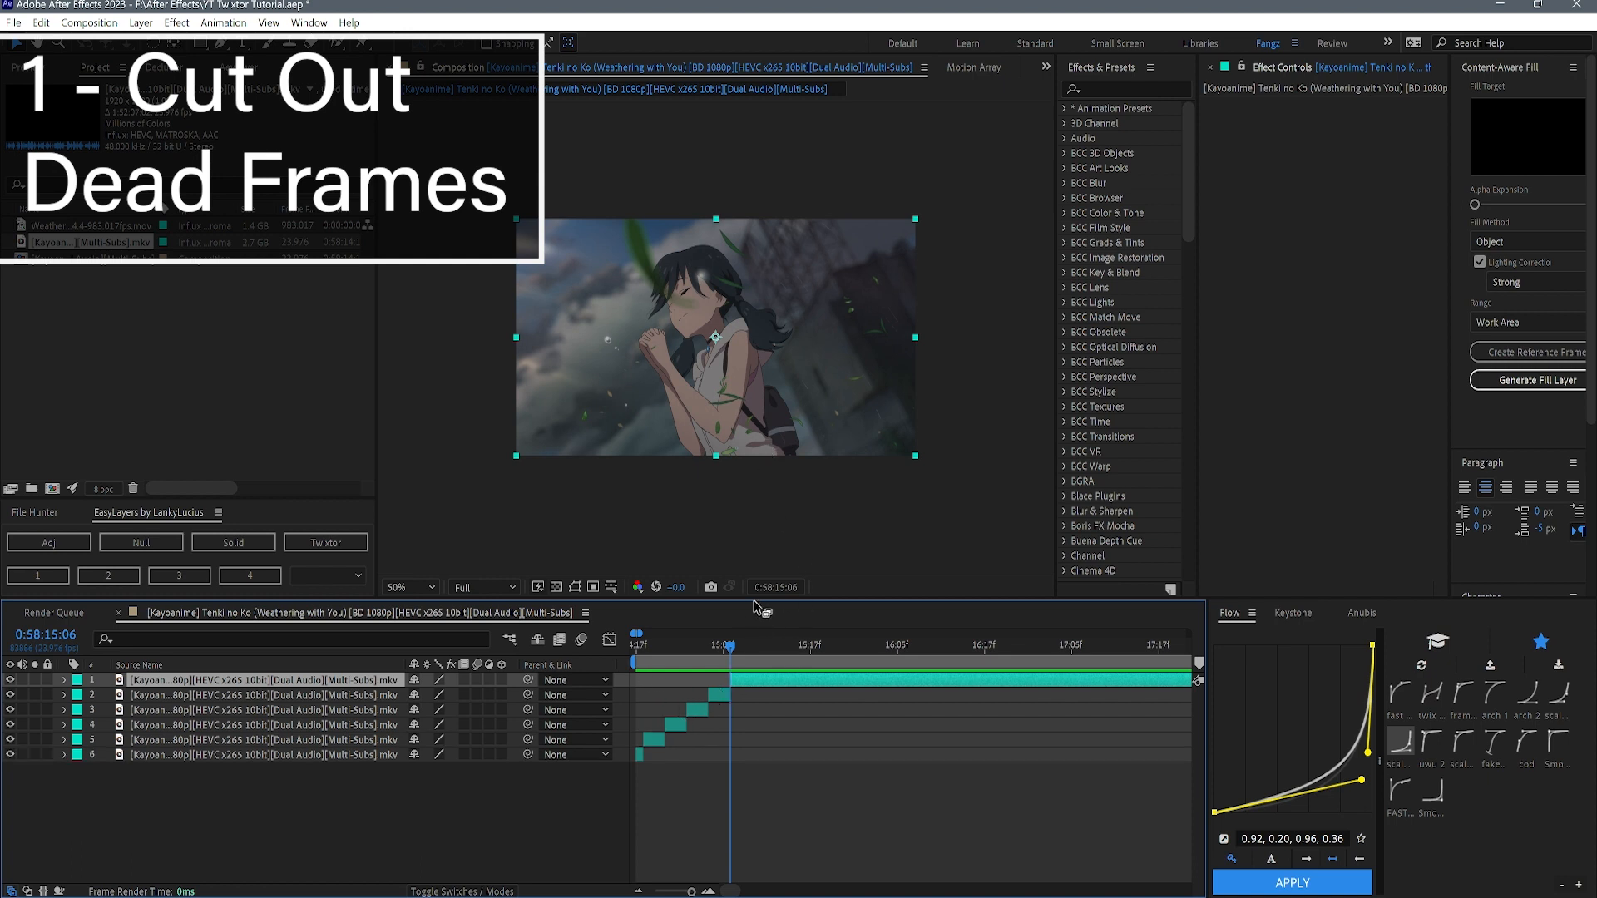
- Continue splitting the rest of the clip every three frames, at each drawing change, until the scene ends
{"action": "key", "text": "Page_Down"}
{"action": "key", "text": "Page_Down"}
{"action": "key", "text": "Page_Down"}
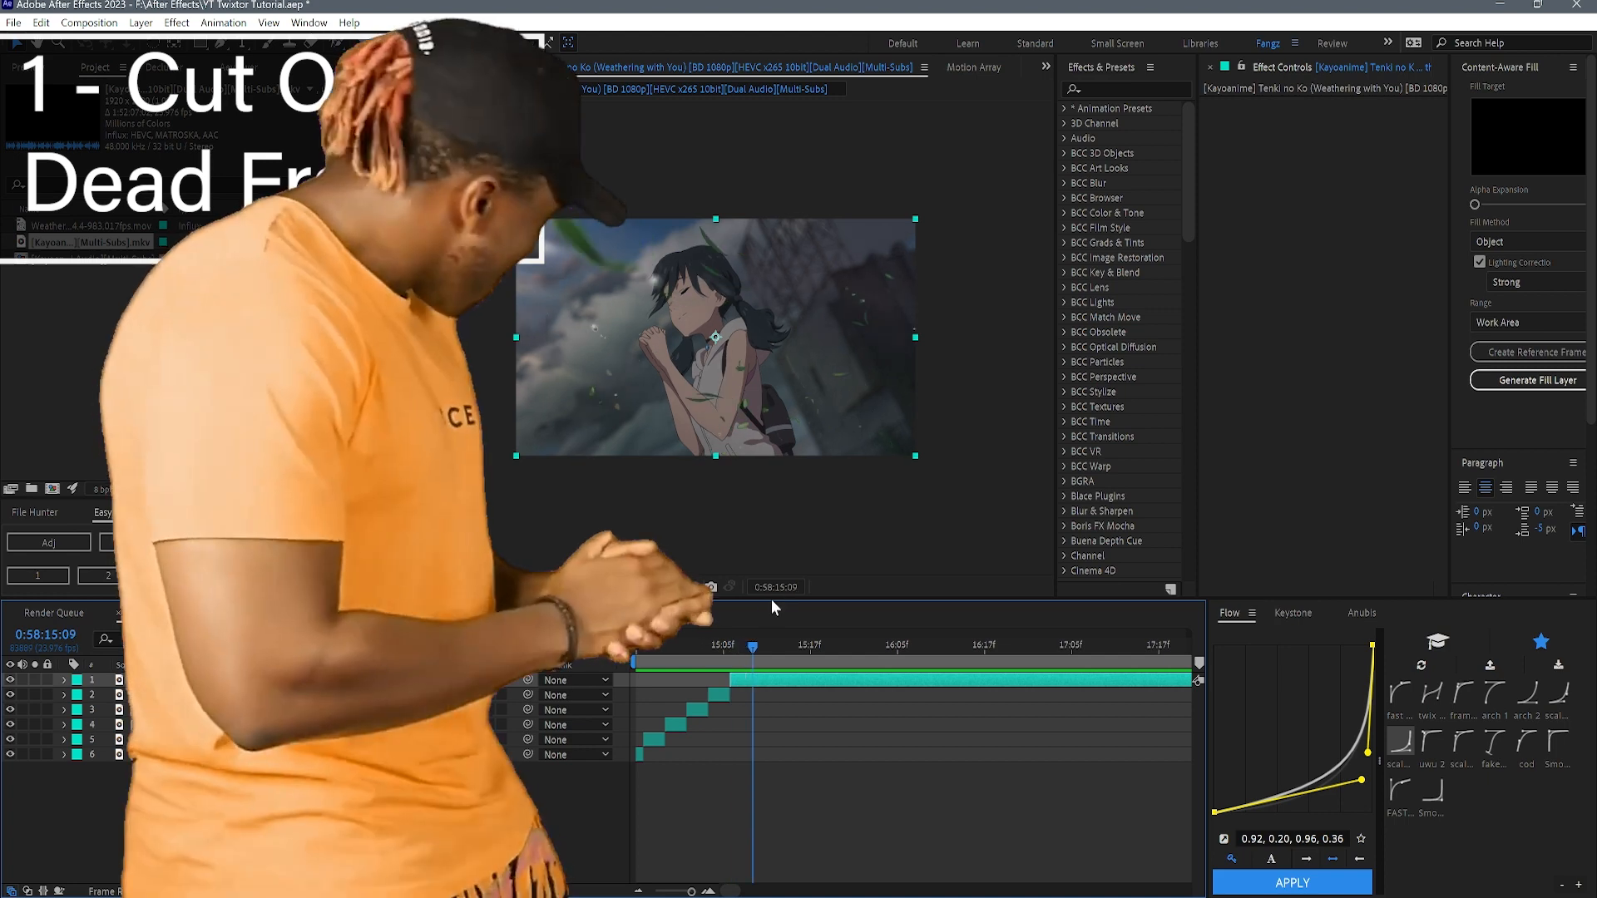
{"action": "key", "text": "ctrl+shift+d"}
{"action": "key", "text": "Page_Down"}
{"action": "key", "text": "Page_Down"}
{"action": "key", "text": "Page_Down"}
{"action": "key", "text": "ctrl+shift+d"}
{"action": "key", "text": "Page_Down"}
{"action": "key", "text": "Page_Down"}
{"action": "key", "text": "Page_Down"}
{"action": "key", "text": "ctrl+shift+d"}
{"action": "key", "text": "Page_Down"}
{"action": "key", "text": "Page_Down"}
{"action": "key", "text": "Page_Down"}
{"action": "key", "text": "ctrl+shift+d"}
{"action": "key", "text": "Page_Down"}
{"action": "key", "text": "Page_Down"}
{"action": "key", "text": "ctrl+shift+d"}
{"action": "key", "text": "Page_Down"}
{"action": "key", "text": "Page_Down"}
{"action": "key", "text": "Page_Down"}
{"action": "key", "text": "ctrl+shift+d"}
{"action": "key", "text": "Page_Down"}
{"action": "key", "text": "Page_Down"}
{"action": "key", "text": "Page_Down"}
{"action": "key", "text": "ctrl+shift+d"}
{"action": "key", "text": "Page_Down"}
{"action": "key", "text": "Page_Down"}
{"action": "key", "text": "Page_Down"}
{"action": "key", "text": "ctrl+shift+d"}
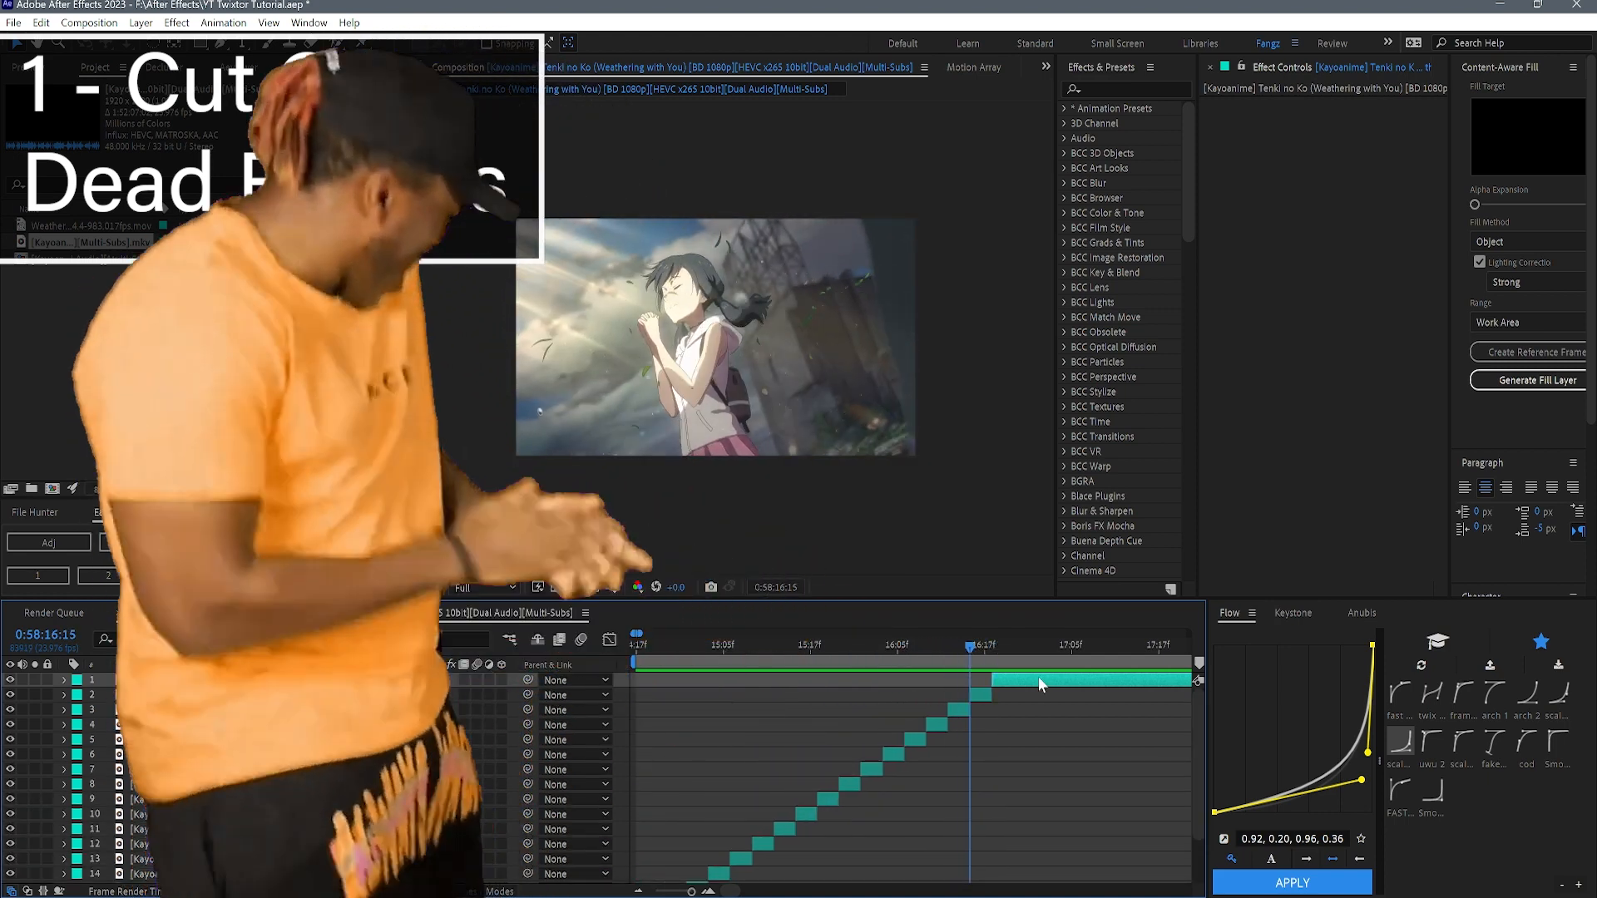
{"action": "key", "text": "ctrl+shift+d"}
{"action": "key", "text": "Page_Down"}
{"action": "key", "text": "Page_Down"}
{"action": "key", "text": "Page_Down"}
{"action": "key", "text": "ctrl+shift+d"}
{"action": "key", "text": "Page_Down"}
{"action": "key", "text": "Page_Down"}
{"action": "key", "text": "Page_Down"}
{"action": "key", "text": "ctrl+shift+d"}
{"action": "key", "text": "Page_Down"}
{"action": "key", "text": "Page_Down"}
{"action": "key", "text": "Page_Down"}
{"action": "key", "text": "ctrl+shift+d"}
{"action": "key", "text": "Page_Down"}
{"action": "key", "text": "Page_Down"}
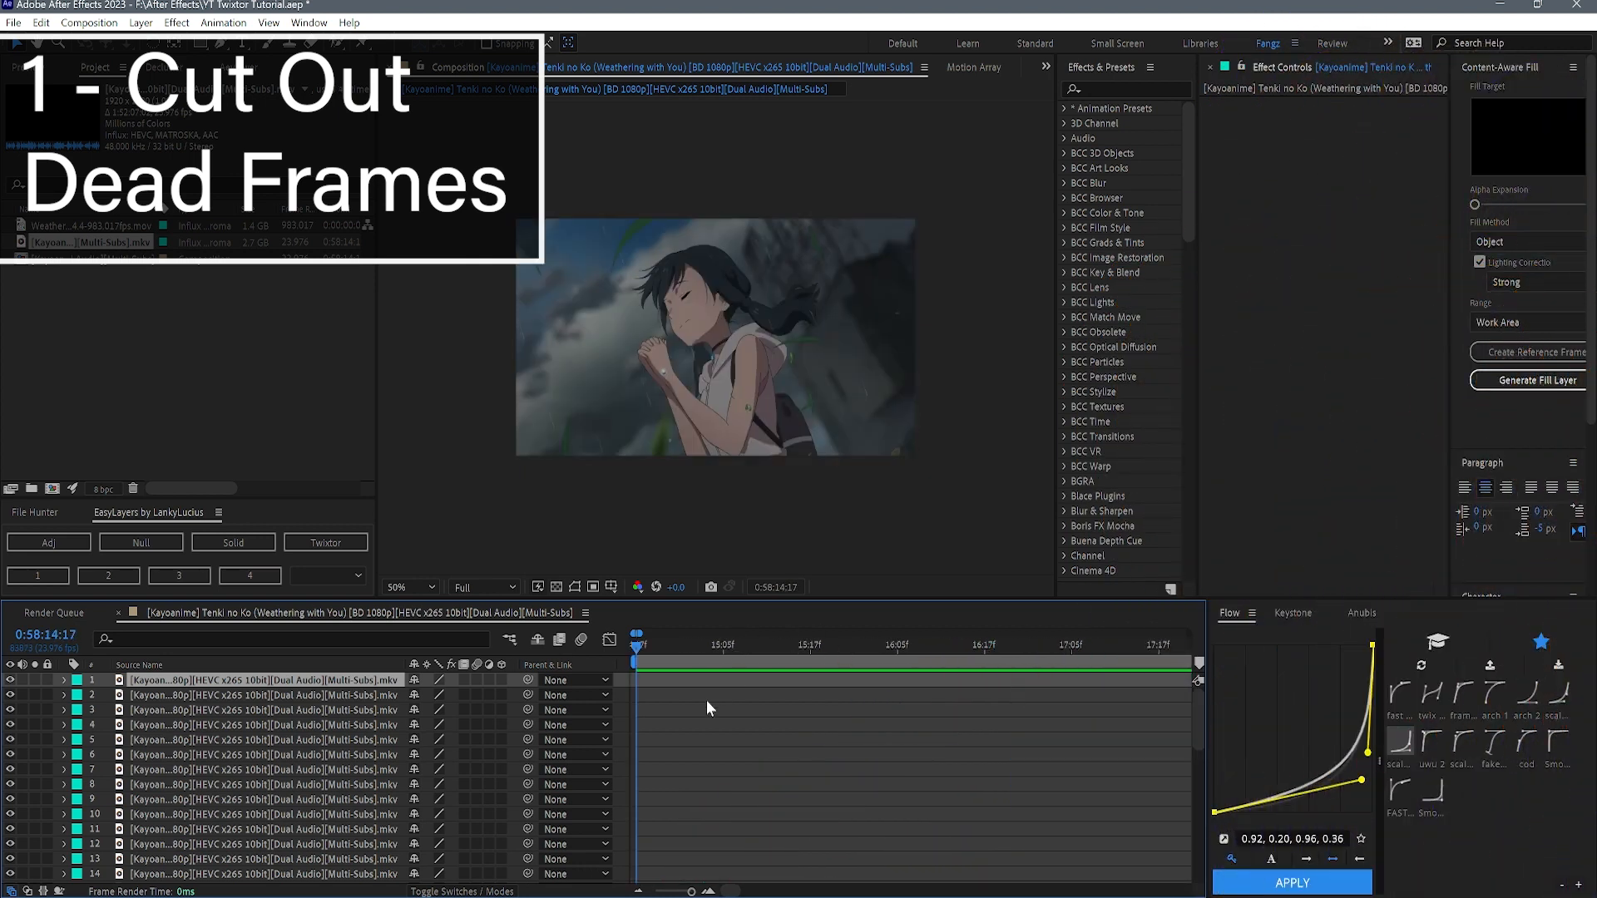
- Review the staggered stack of split layers from the first cut to the last, across the whole work area
{"action": "left_click", "coordinate": [711, 700]}
{"action": "scroll", "coordinate": [701, 707], "scroll_direction": "down", "scroll_amount": 10}
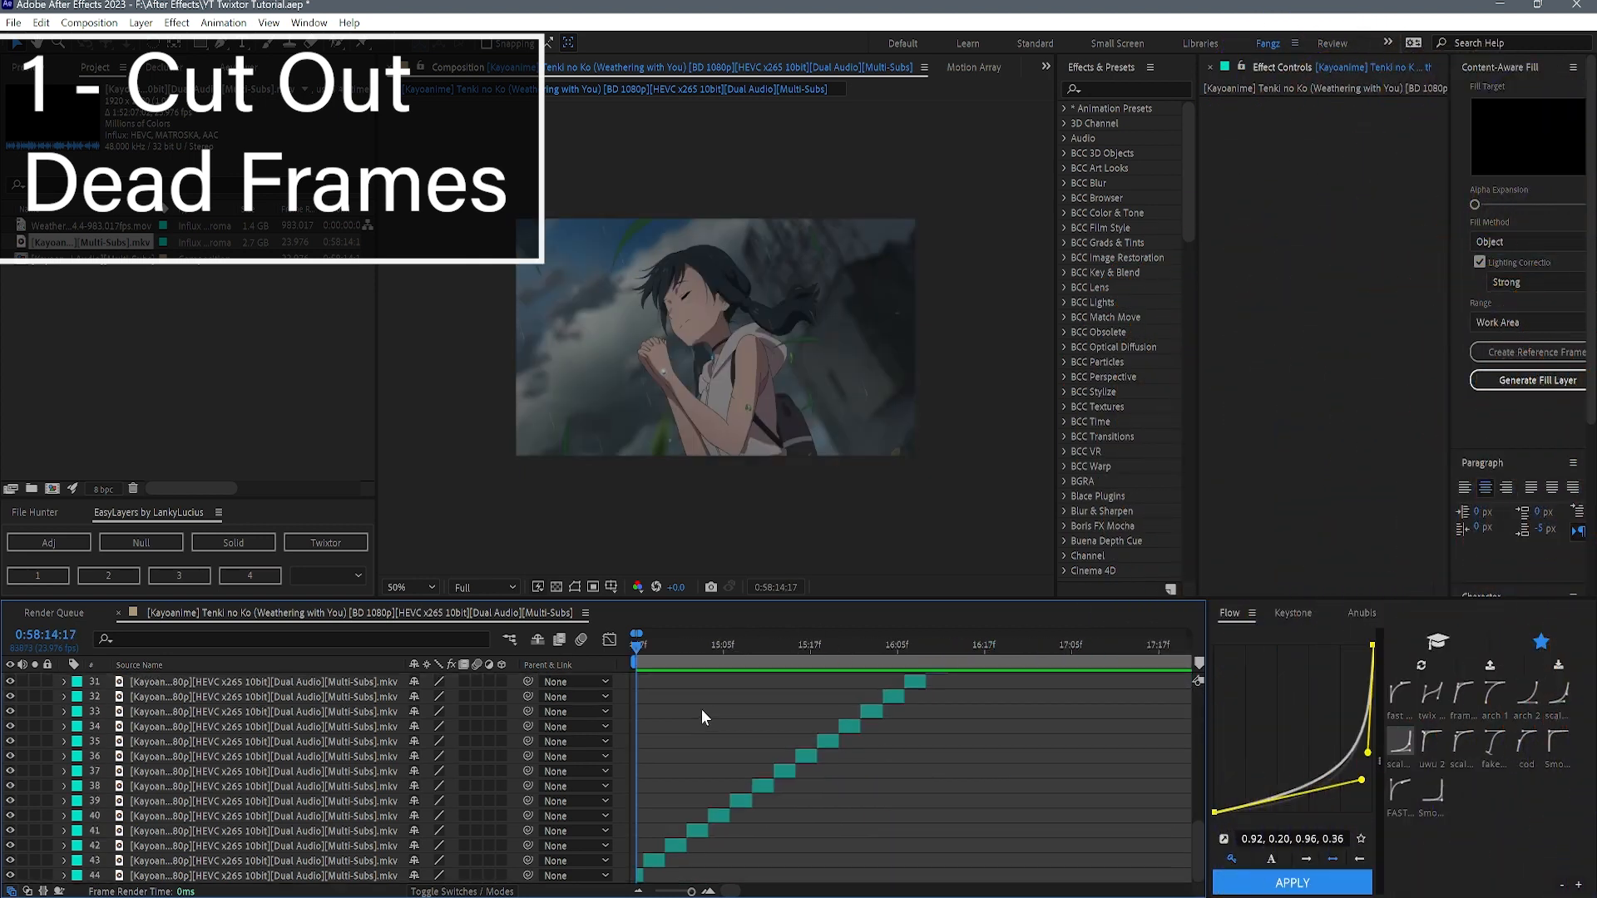
{"action": "left_click", "coordinate": [639, 893]}
{"action": "left_click", "coordinate": [639, 893]}
{"action": "scroll", "coordinate": [697, 811], "scroll_direction": "up", "scroll_amount": 10}
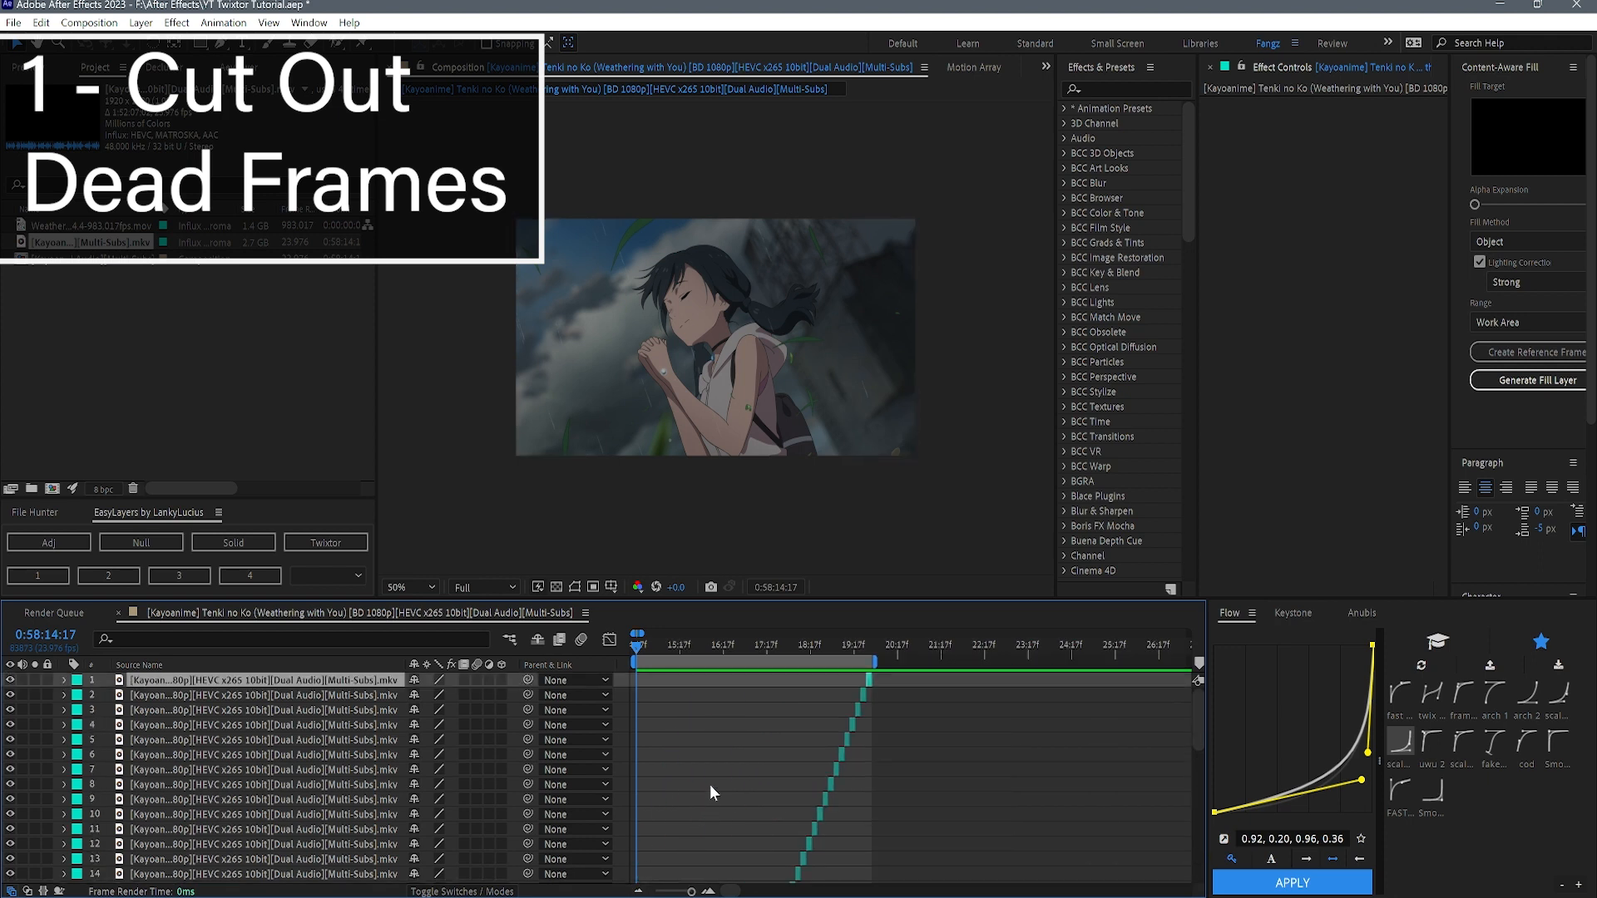
{"action": "scroll", "coordinate": [705, 704], "scroll_direction": "down", "scroll_amount": 10}
{"action": "left_click_drag", "start_coordinate": [637, 646], "coordinate": [597, 650]}
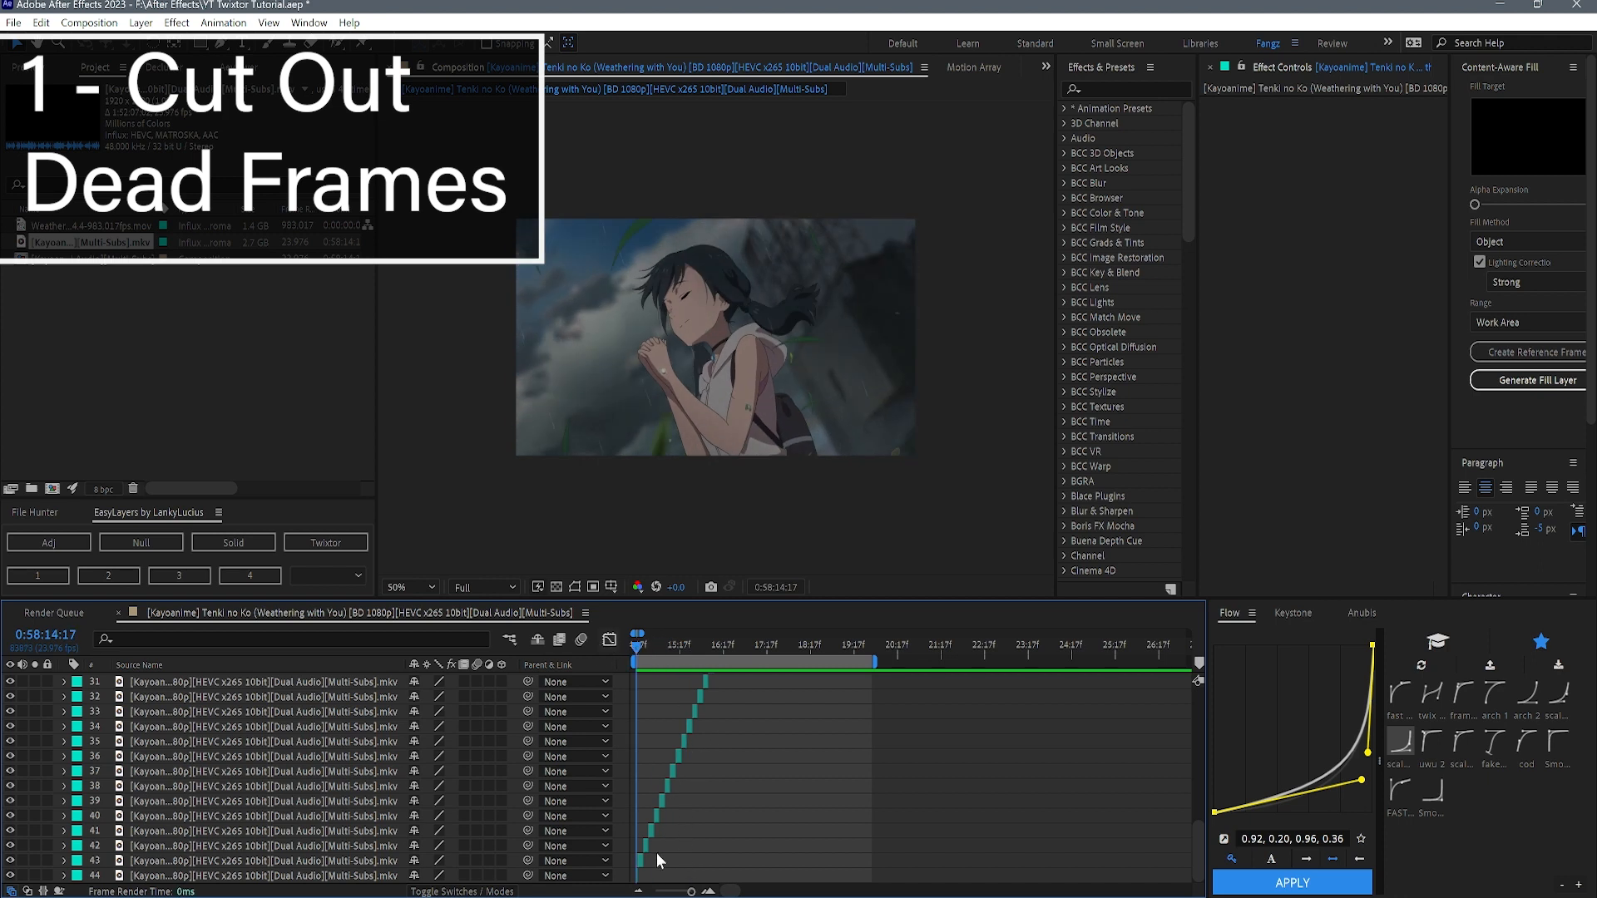
{"action": "left_click", "coordinate": [353, 875]}
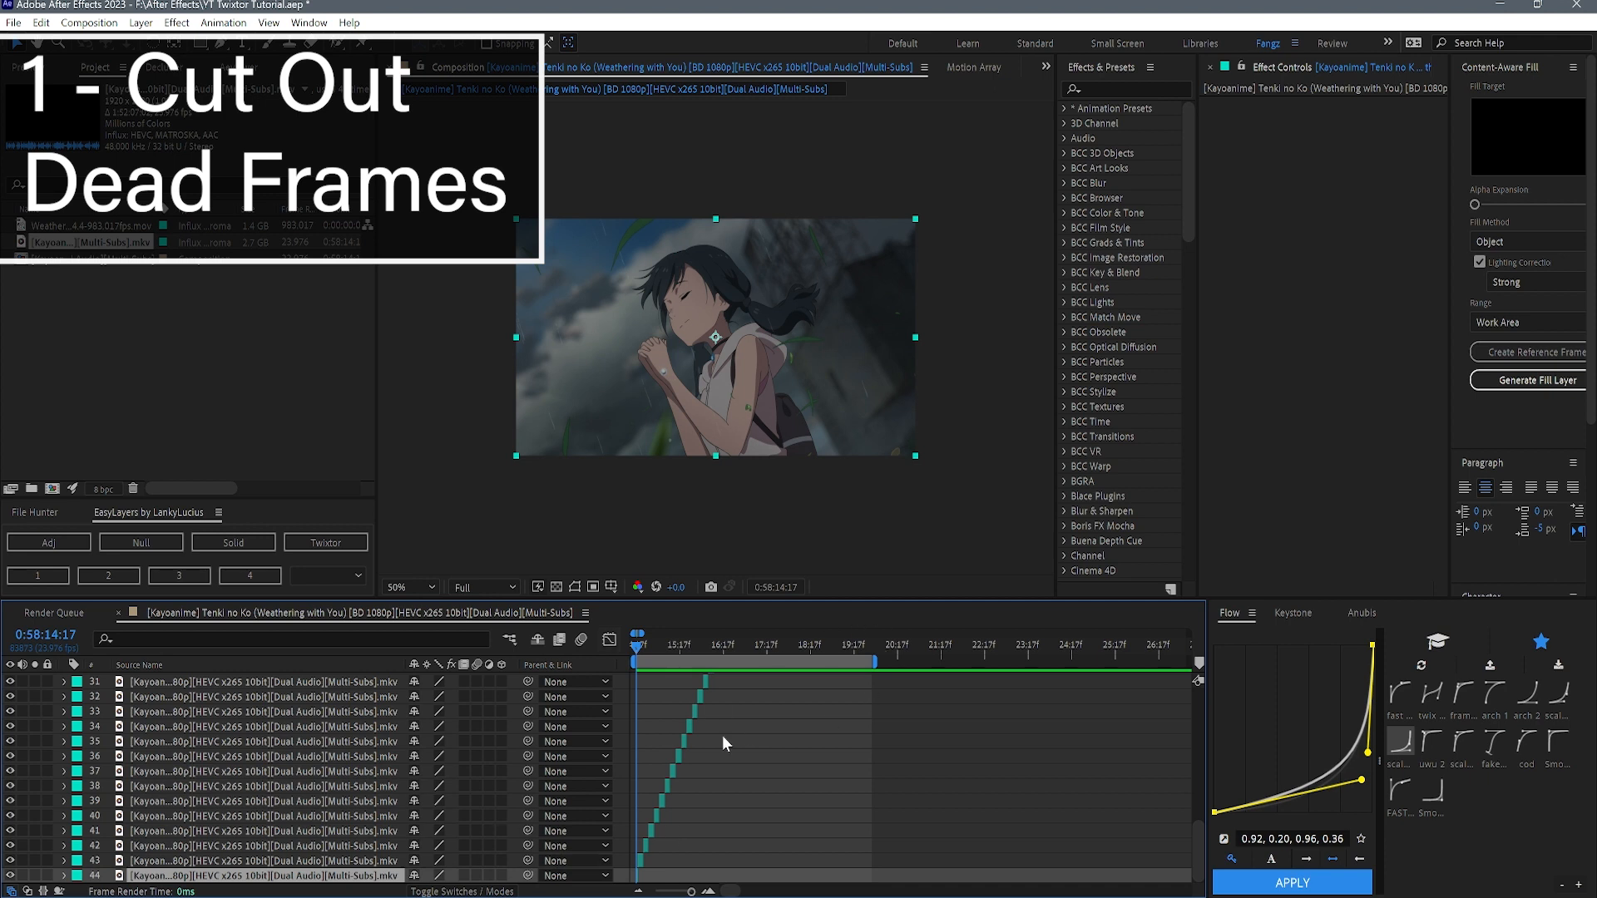
{"action": "scroll", "coordinate": [785, 796], "scroll_direction": "up", "scroll_amount": 8}
{"action": "scroll", "coordinate": [775, 773], "scroll_direction": "up", "scroll_amount": 2}
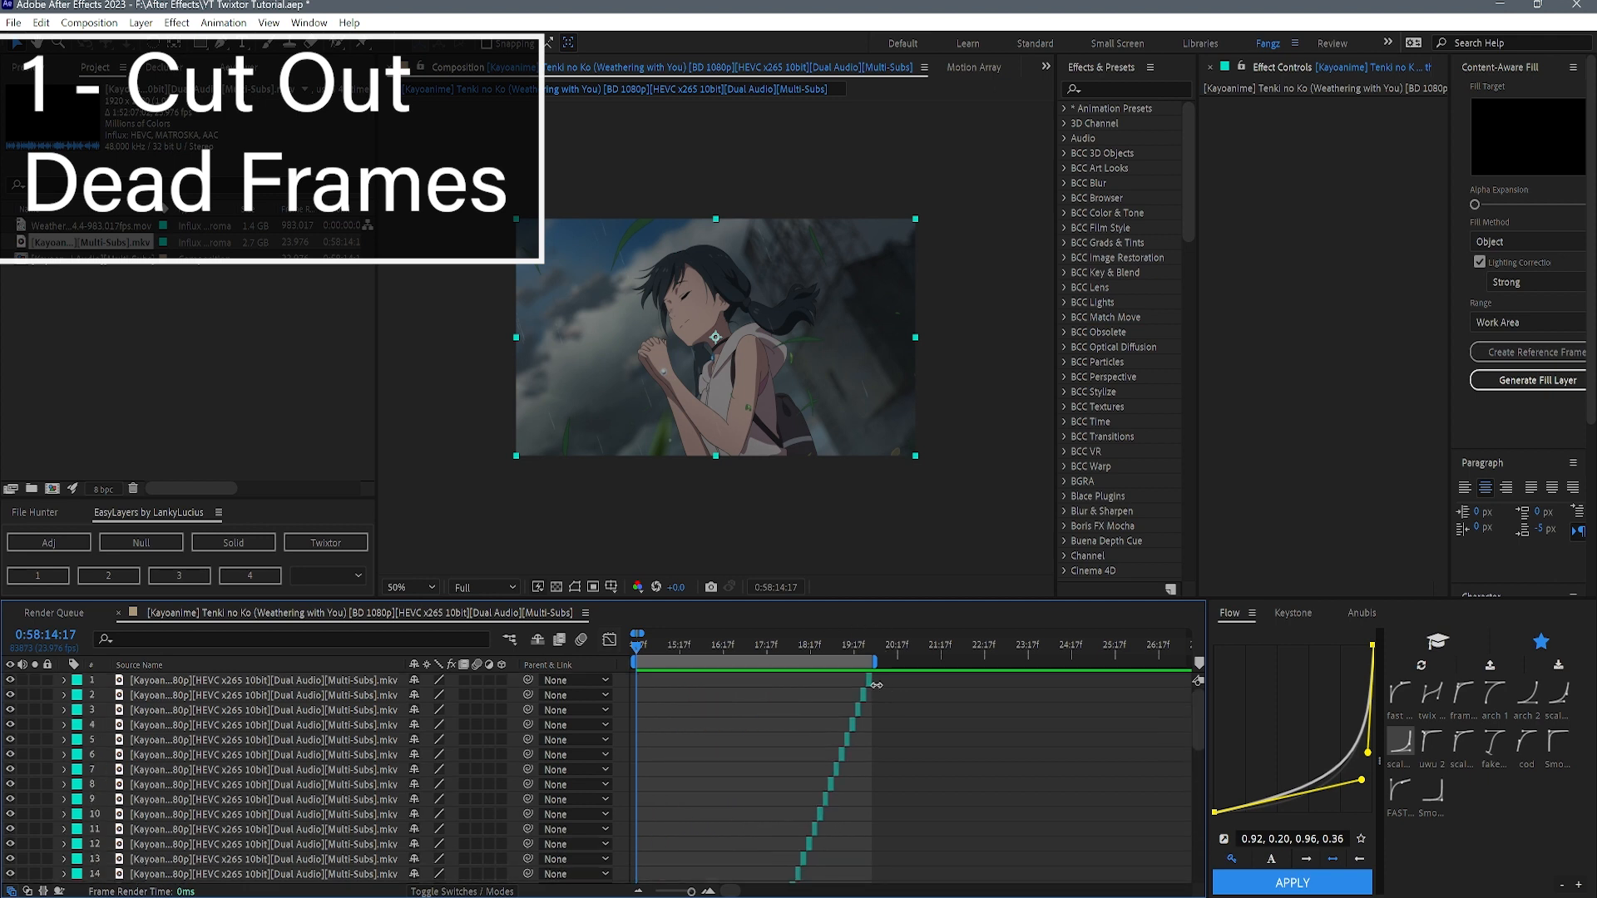
- Select all the split layers and trim their ends together so each keeps only its first frame
{"action": "key", "text": "ctrl+a"}
{"action": "scroll", "coordinate": [747, 776], "scroll_direction": "down", "scroll_amount": 10}
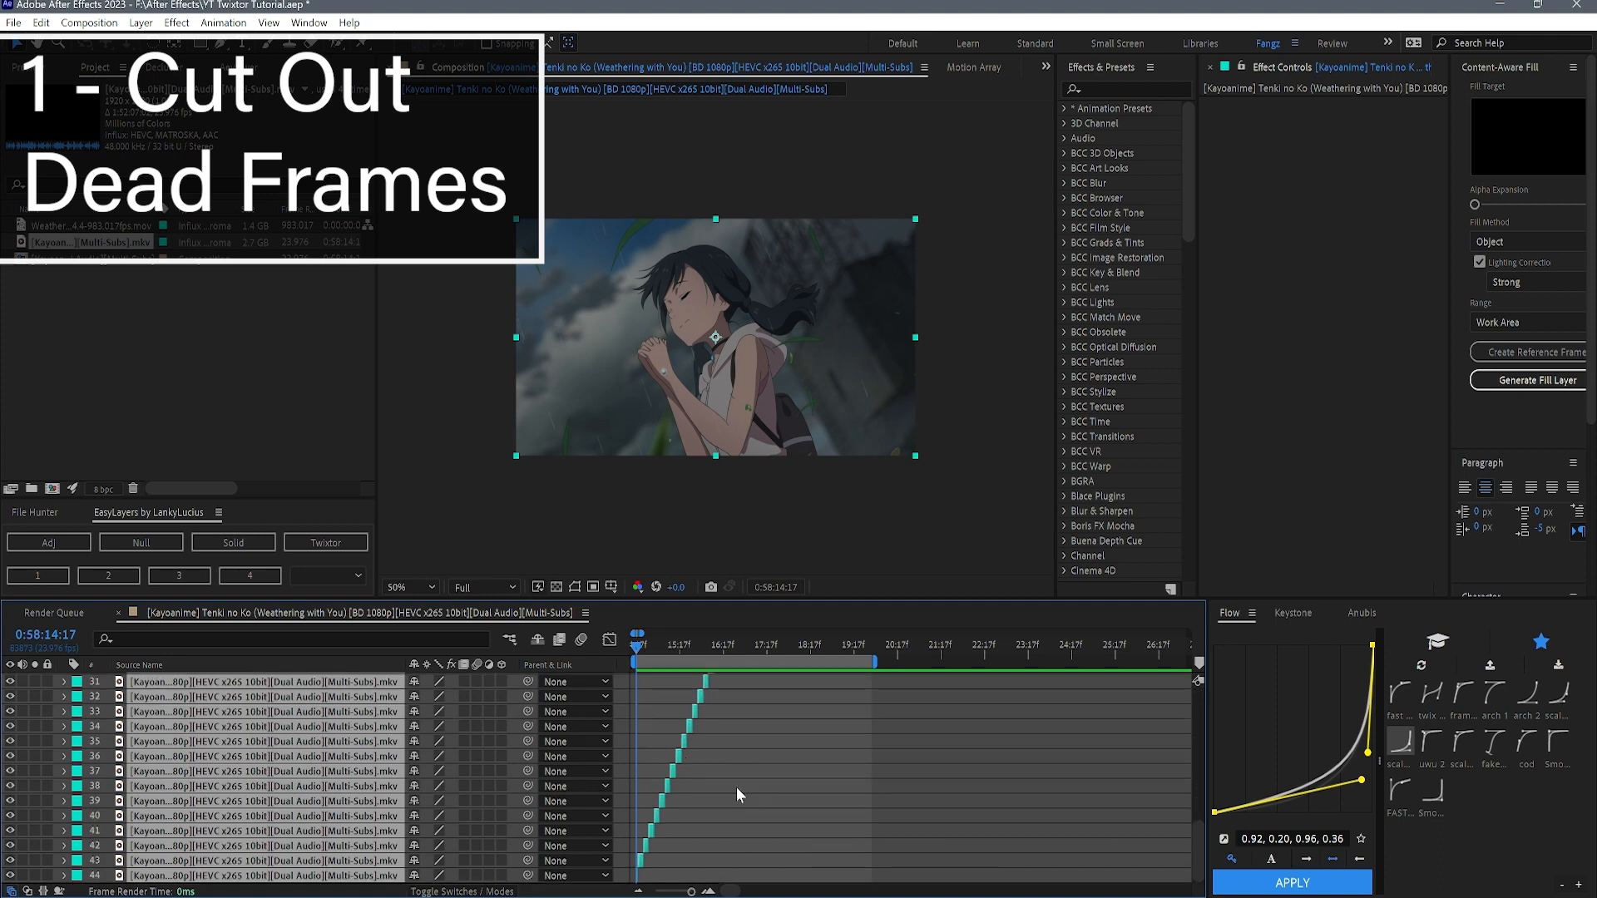
{"action": "scroll", "coordinate": [753, 802], "scroll_direction": "up", "scroll_amount": 10}
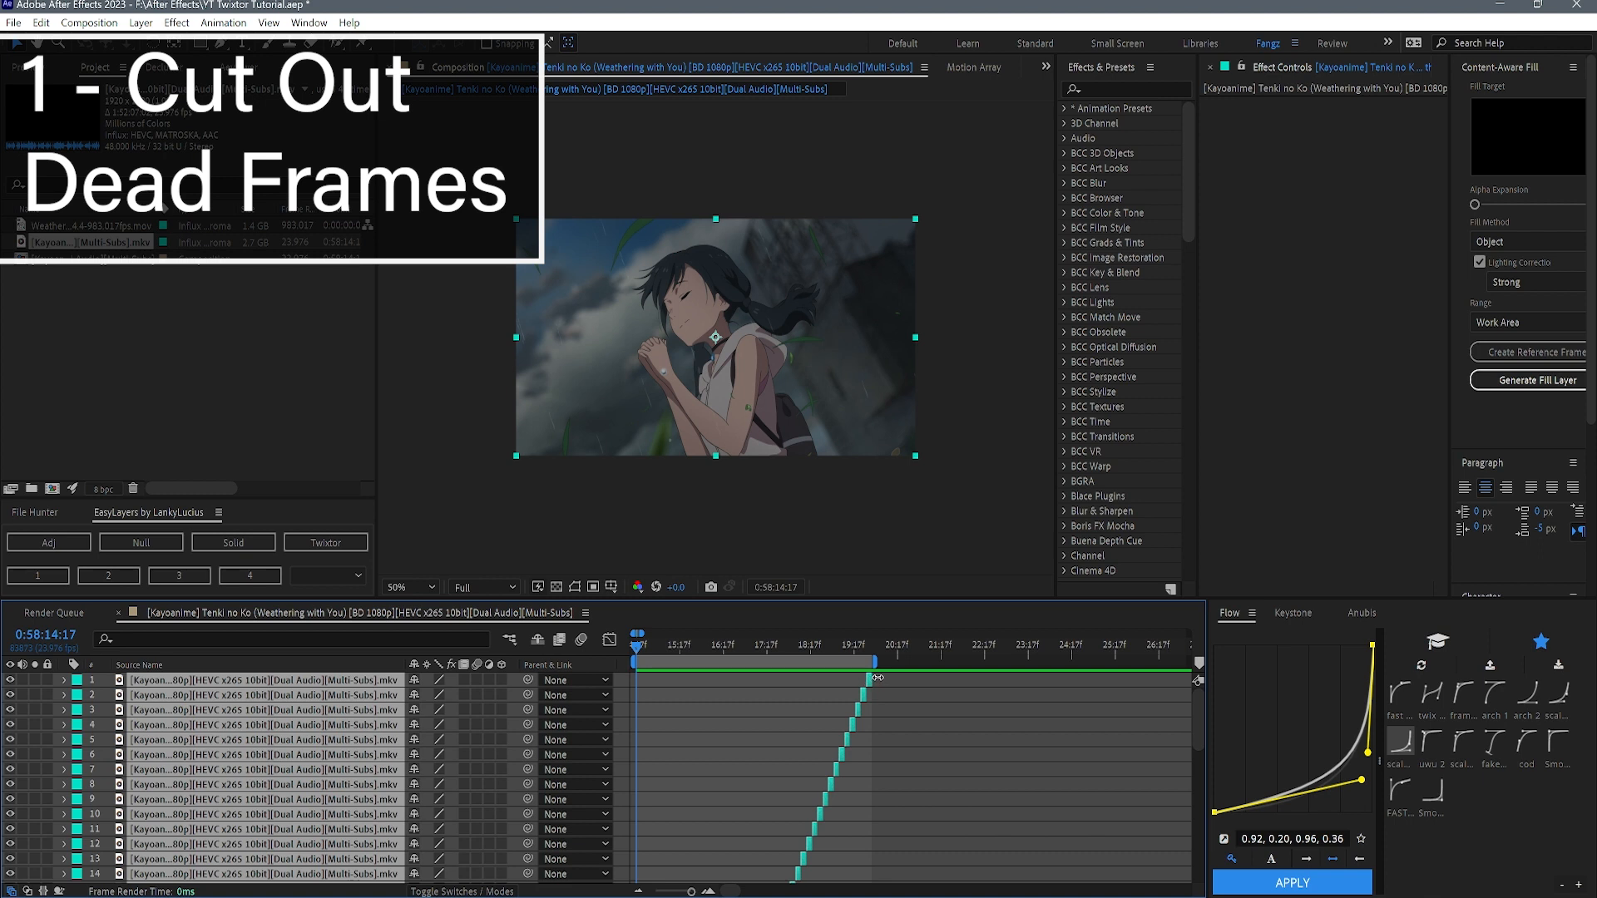
{"action": "left_click_drag", "start_coordinate": [878, 678], "coordinate": [871, 677]}
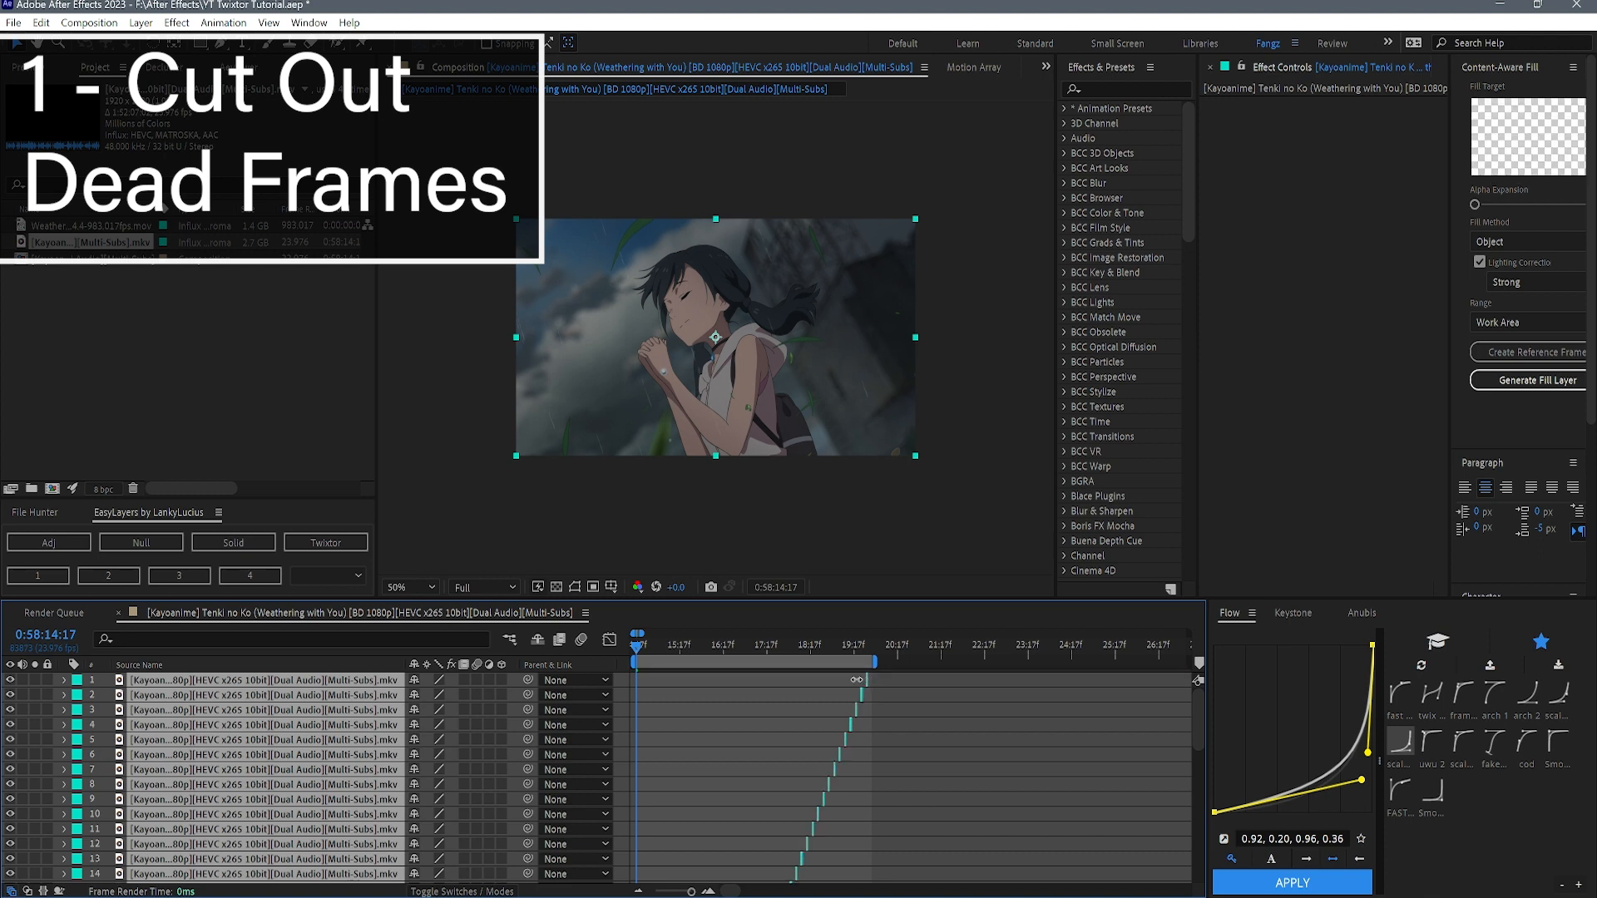
- Examine the trimmed one-frame layers and the gaps between them throughout the layer stack
{"action": "scroll", "coordinate": [741, 834], "scroll_direction": "down", "scroll_amount": 2}
{"action": "left_click", "coordinate": [707, 890]}
{"action": "left_click", "coordinate": [708, 890]}
{"action": "scroll", "coordinate": [810, 781], "scroll_direction": "down", "scroll_amount": 2}
{"action": "scroll", "coordinate": [832, 781], "scroll_direction": "down", "scroll_amount": 3}
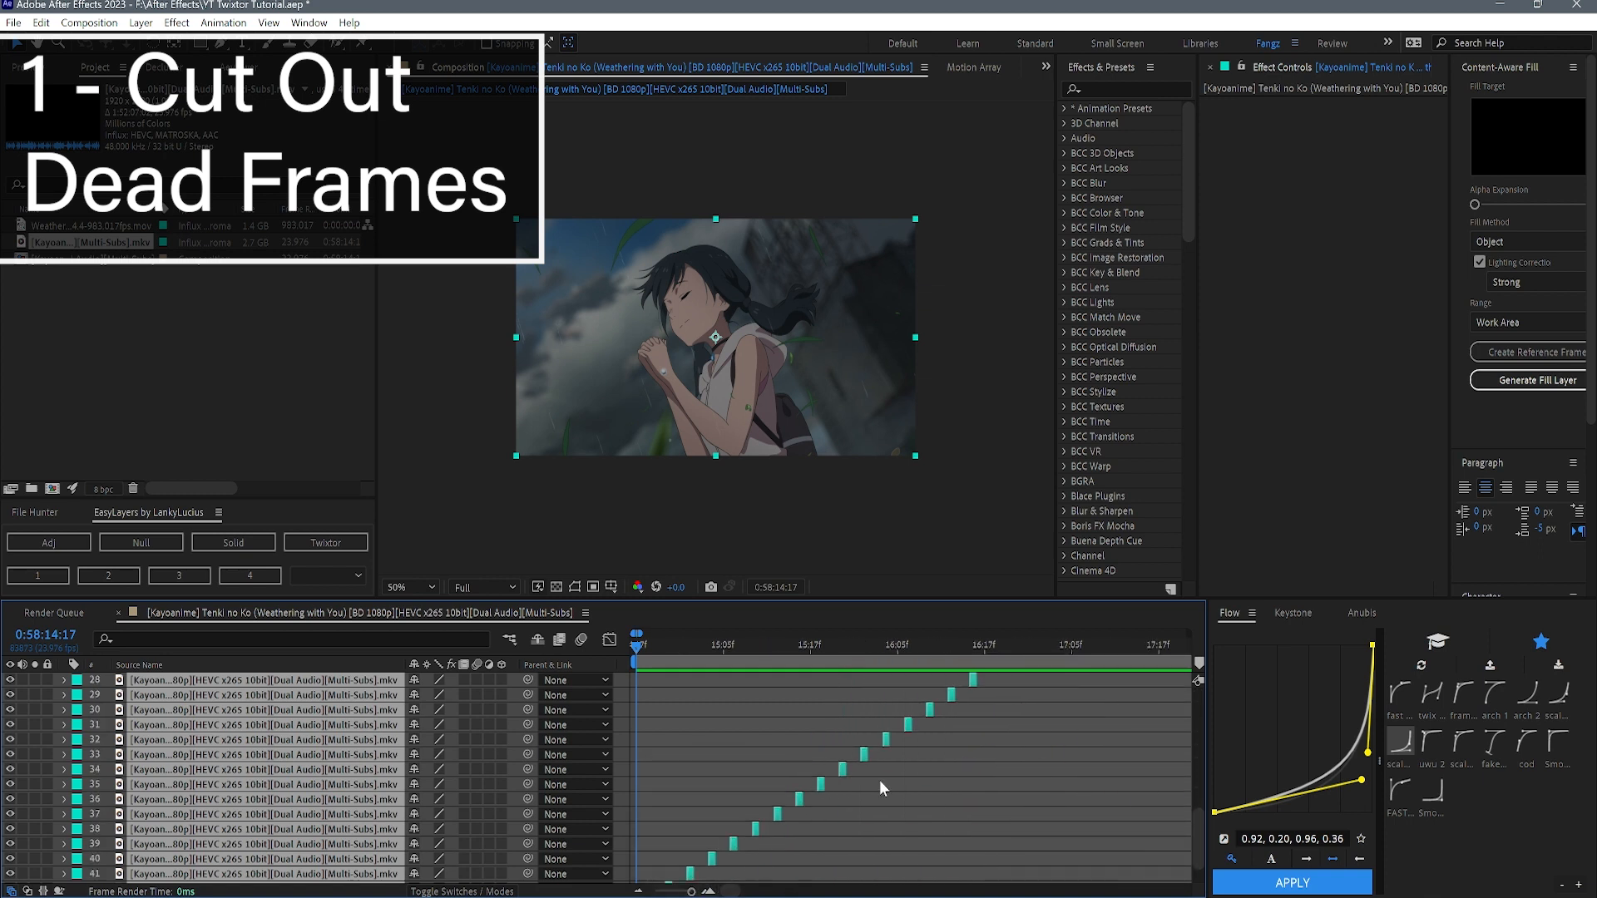
{"action": "left_click", "coordinate": [643, 650]}
{"action": "left_click_drag", "start_coordinate": [642, 651], "coordinate": [564, 710]}
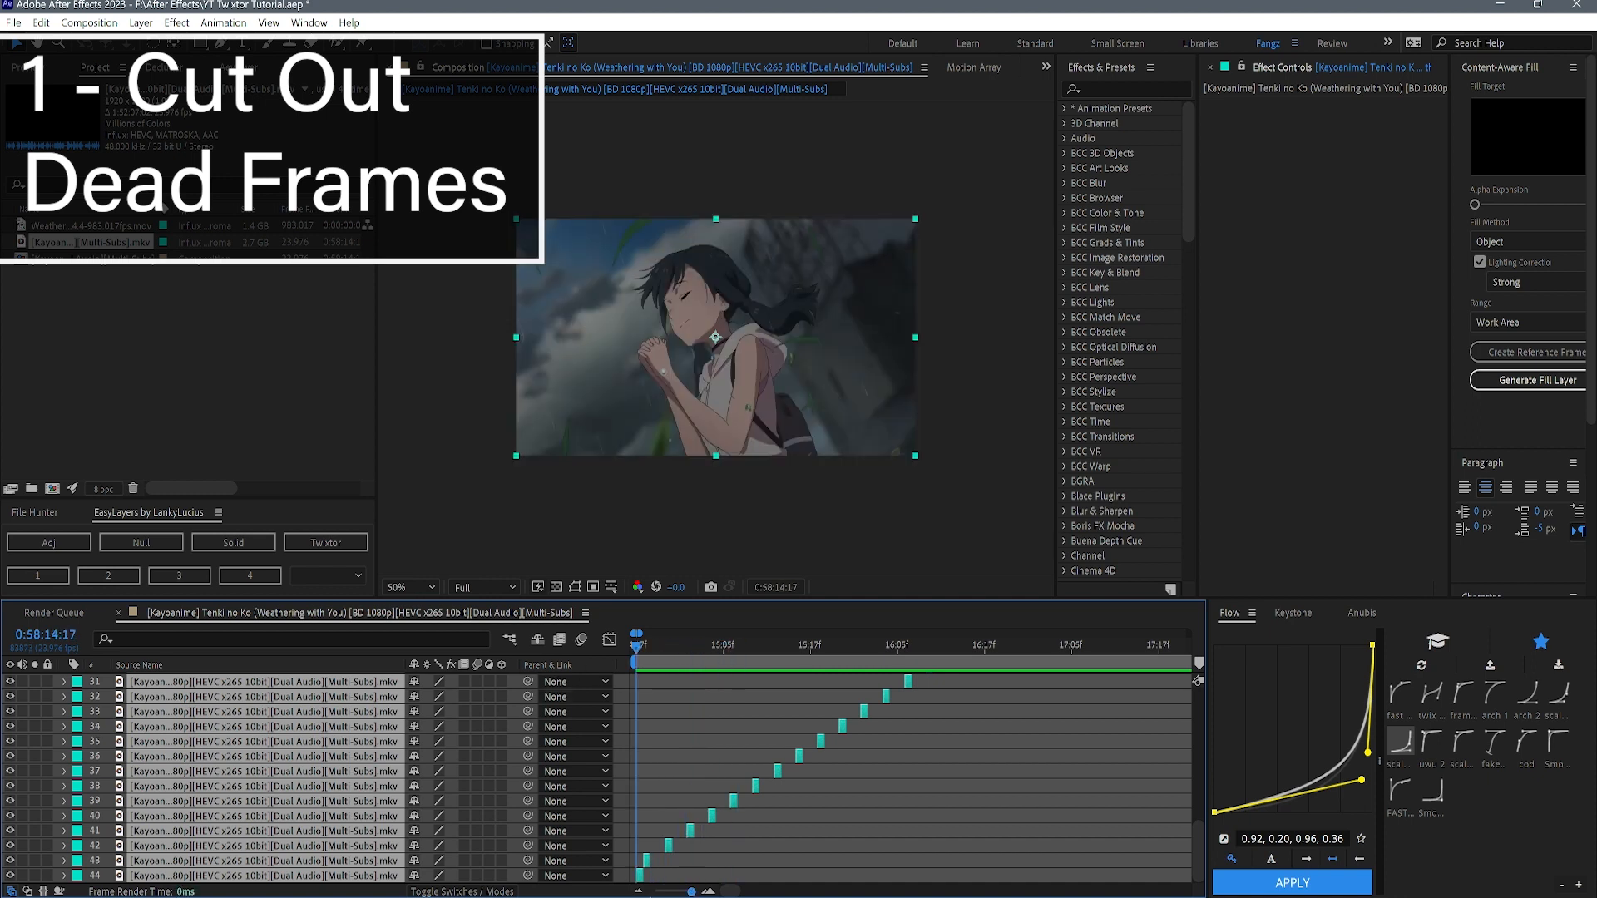
{"action": "scroll", "coordinate": [689, 798], "scroll_direction": "down", "scroll_amount": 3}
{"action": "scroll", "coordinate": [691, 811], "scroll_direction": "up", "scroll_amount": 5}
{"action": "scroll", "coordinate": [696, 797], "scroll_direction": "down", "scroll_amount": 1}
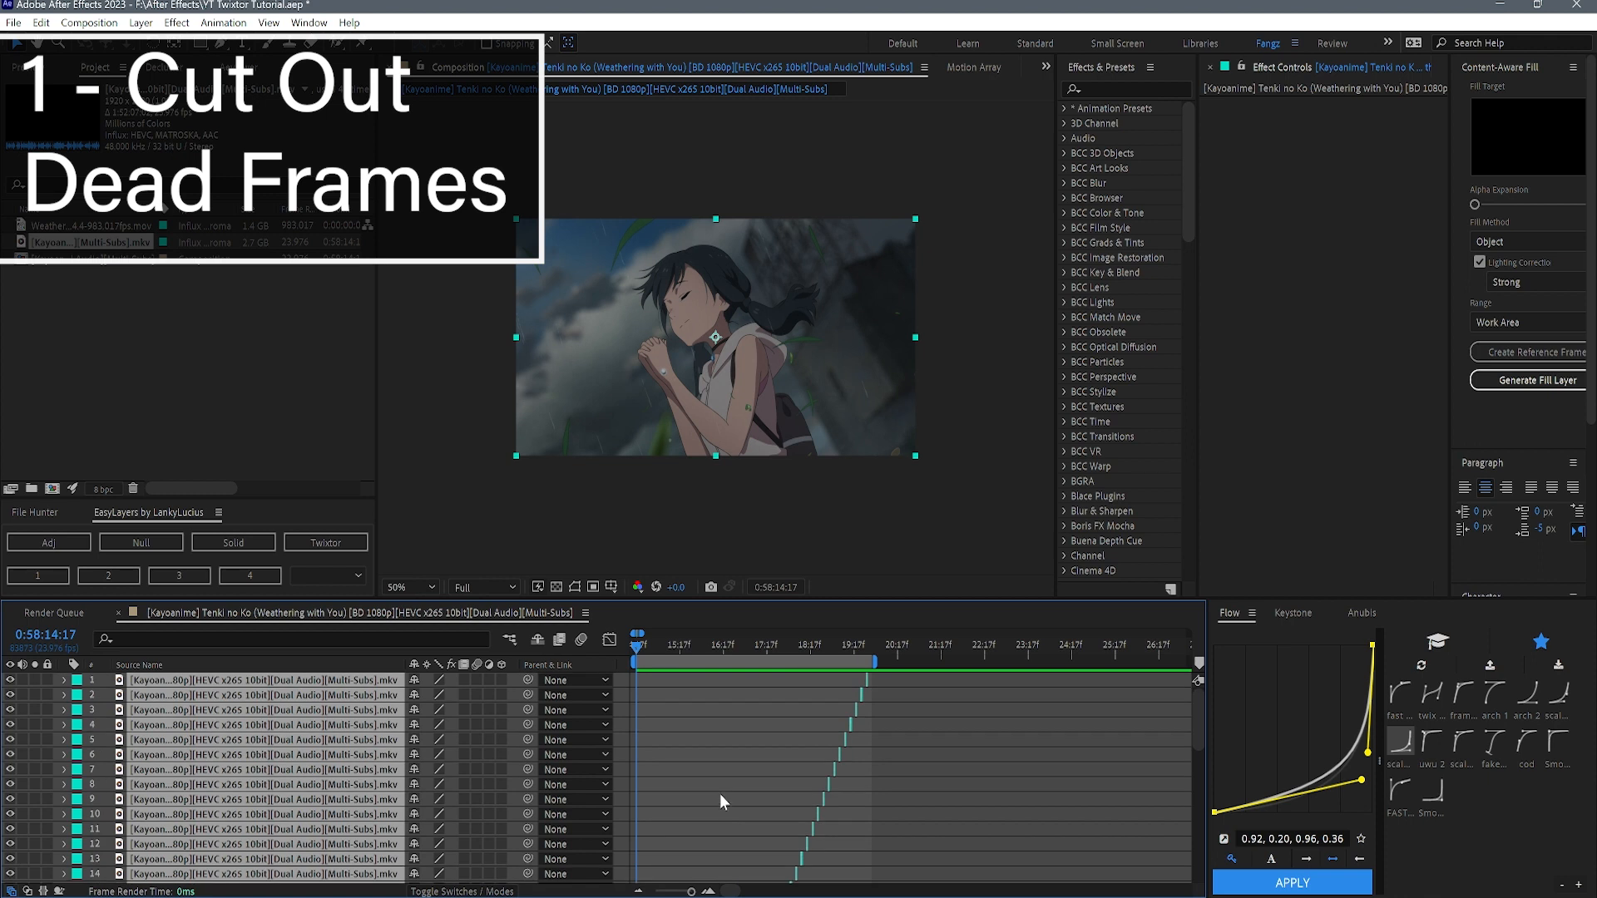
{"action": "scroll", "coordinate": [766, 756], "scroll_direction": "down", "scroll_amount": 4}
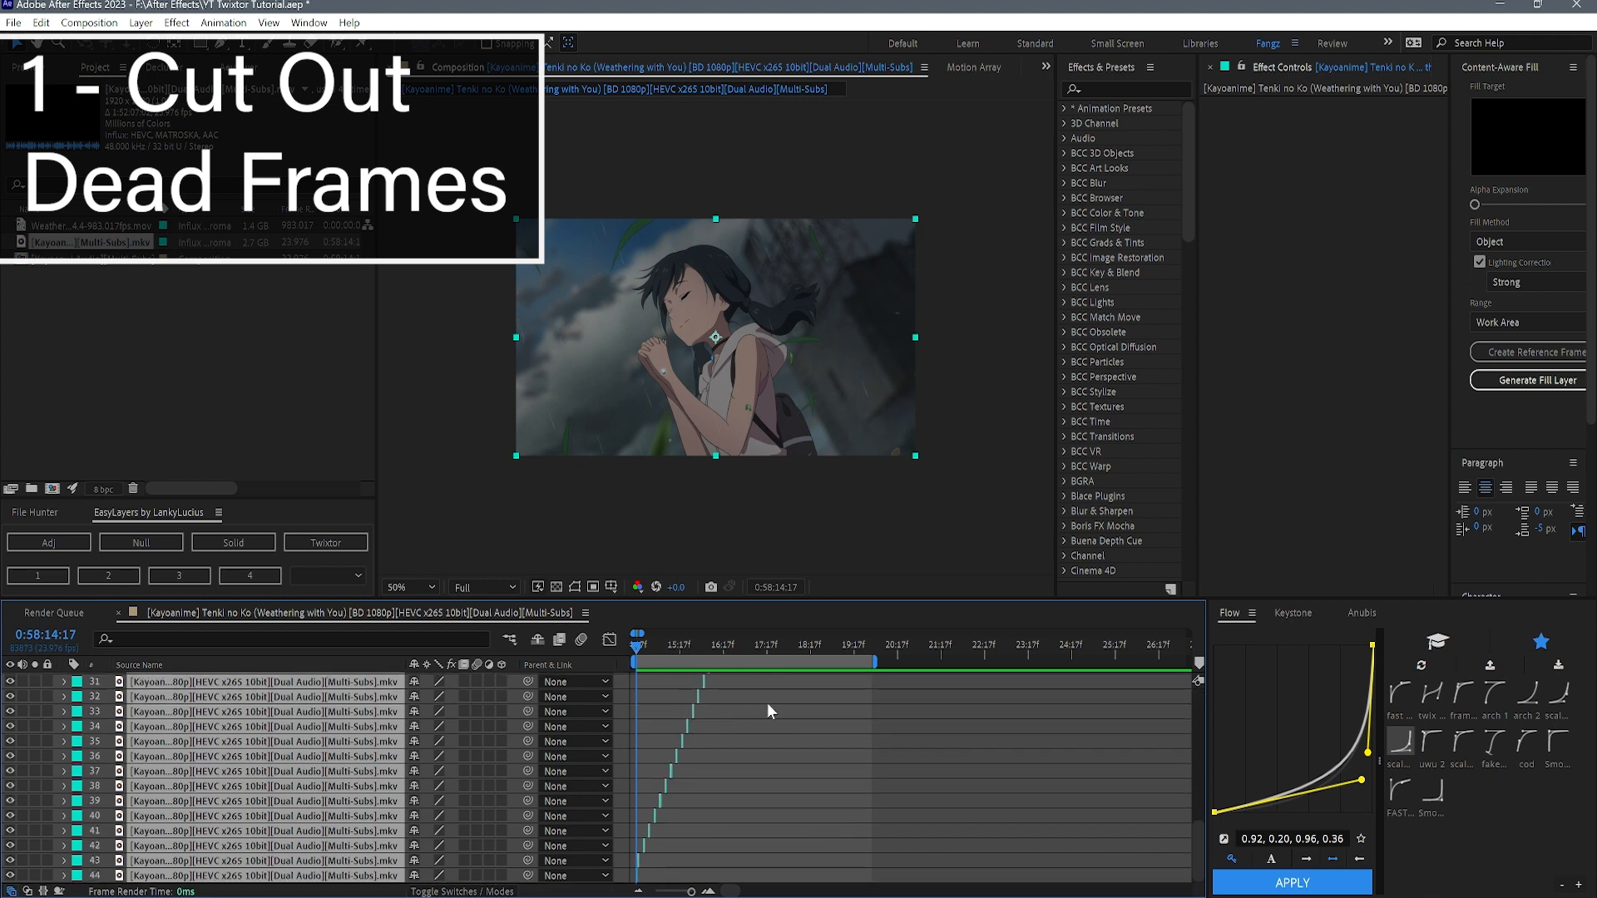
{"action": "scroll", "coordinate": [678, 690], "scroll_direction": "up", "scroll_amount": 2}
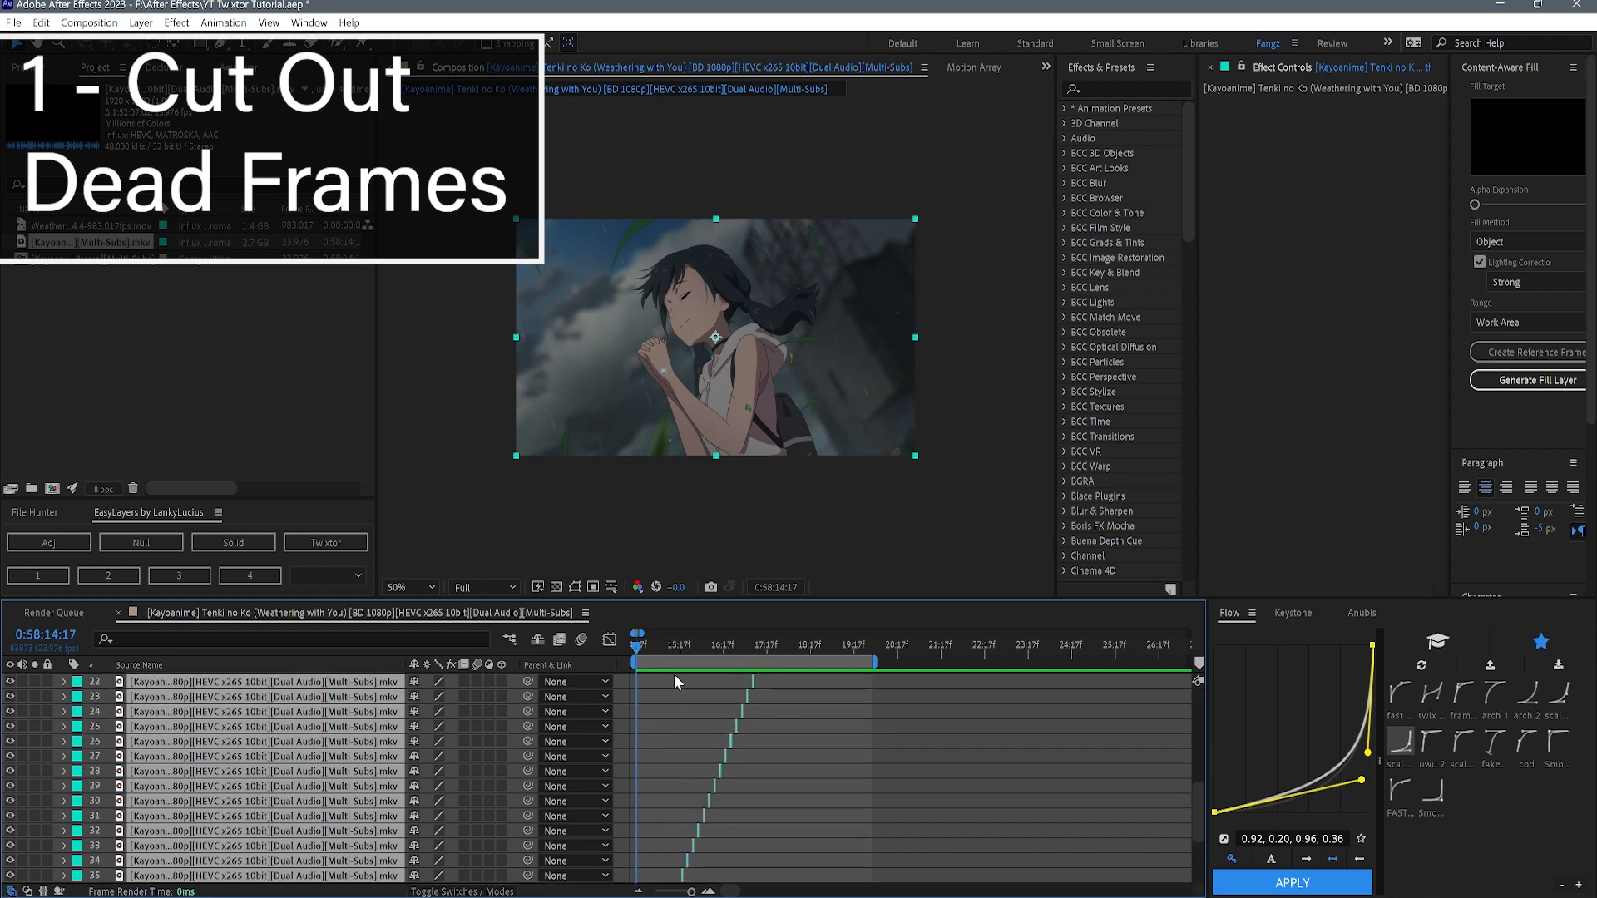
- Scrub through the first one-frame layers and their gaps, and return the playhead to 0:58:14:17
{"action": "triple_click", "coordinate": [709, 890]}
{"action": "scroll", "coordinate": [747, 779], "scroll_direction": "down", "scroll_amount": 3}
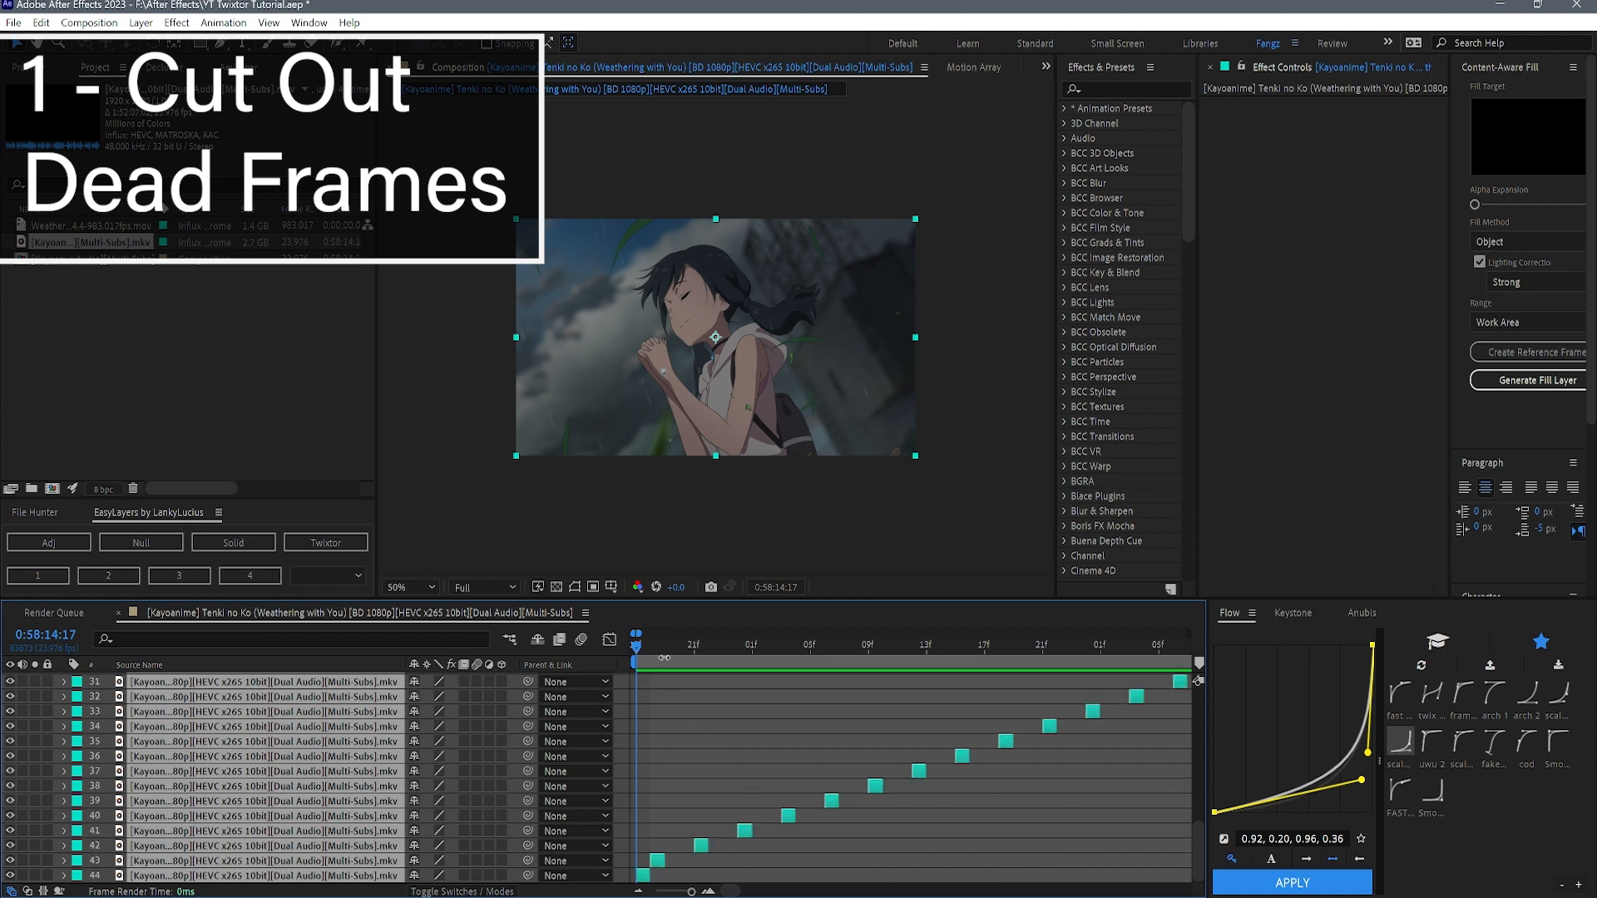
{"action": "left_click_drag", "start_coordinate": [654, 644], "coordinate": [727, 720]}
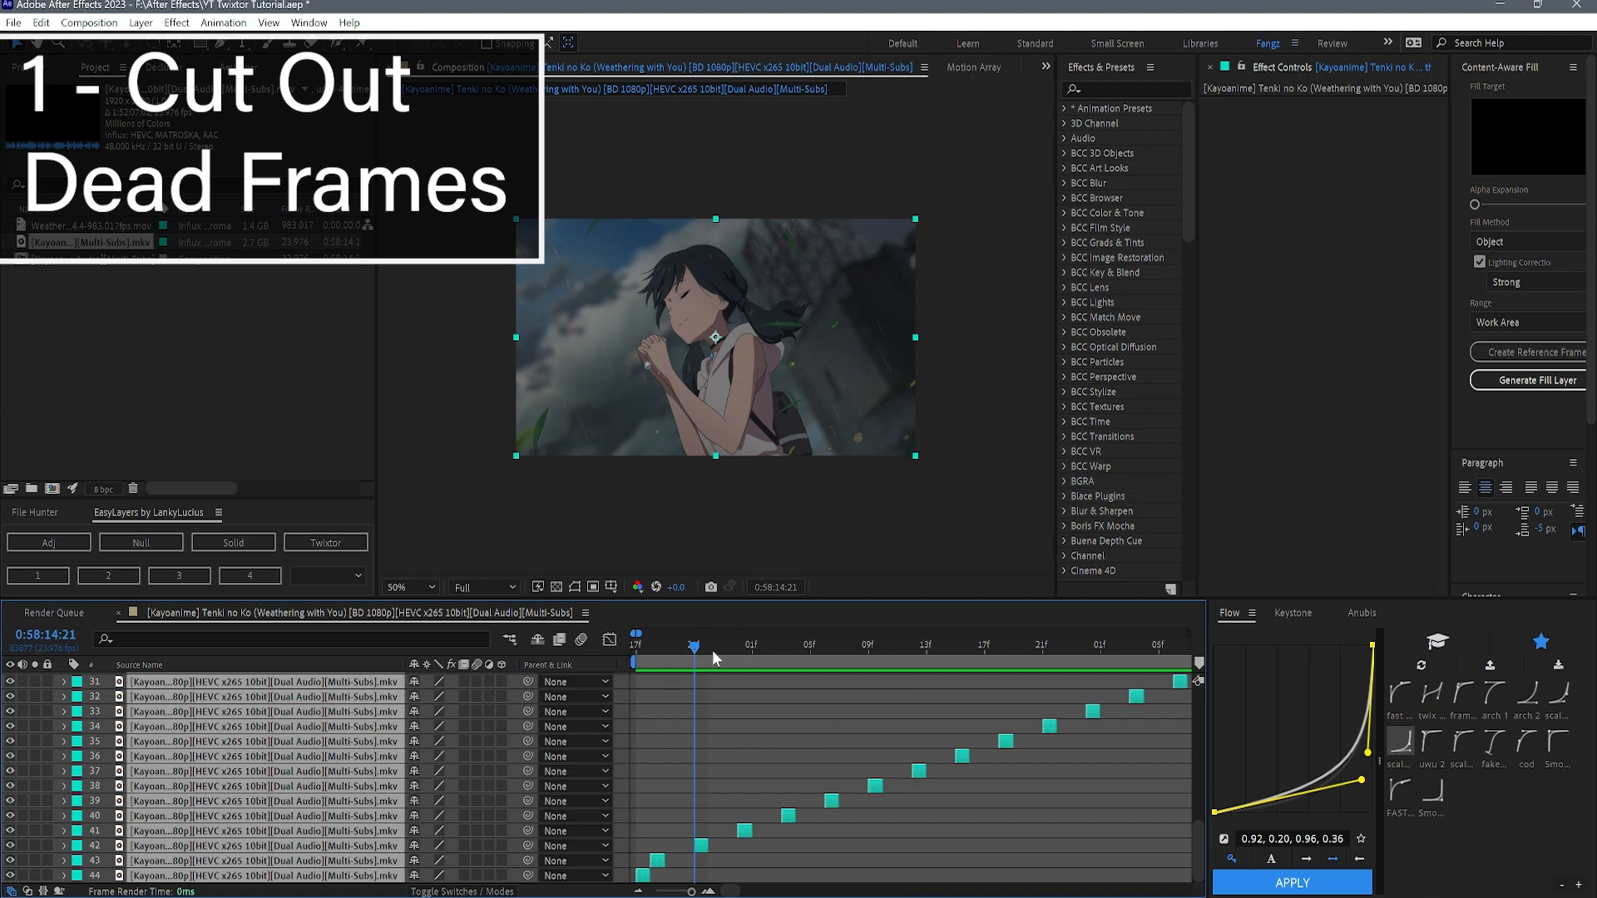
{"action": "left_click_drag", "start_coordinate": [706, 648], "coordinate": [587, 661]}
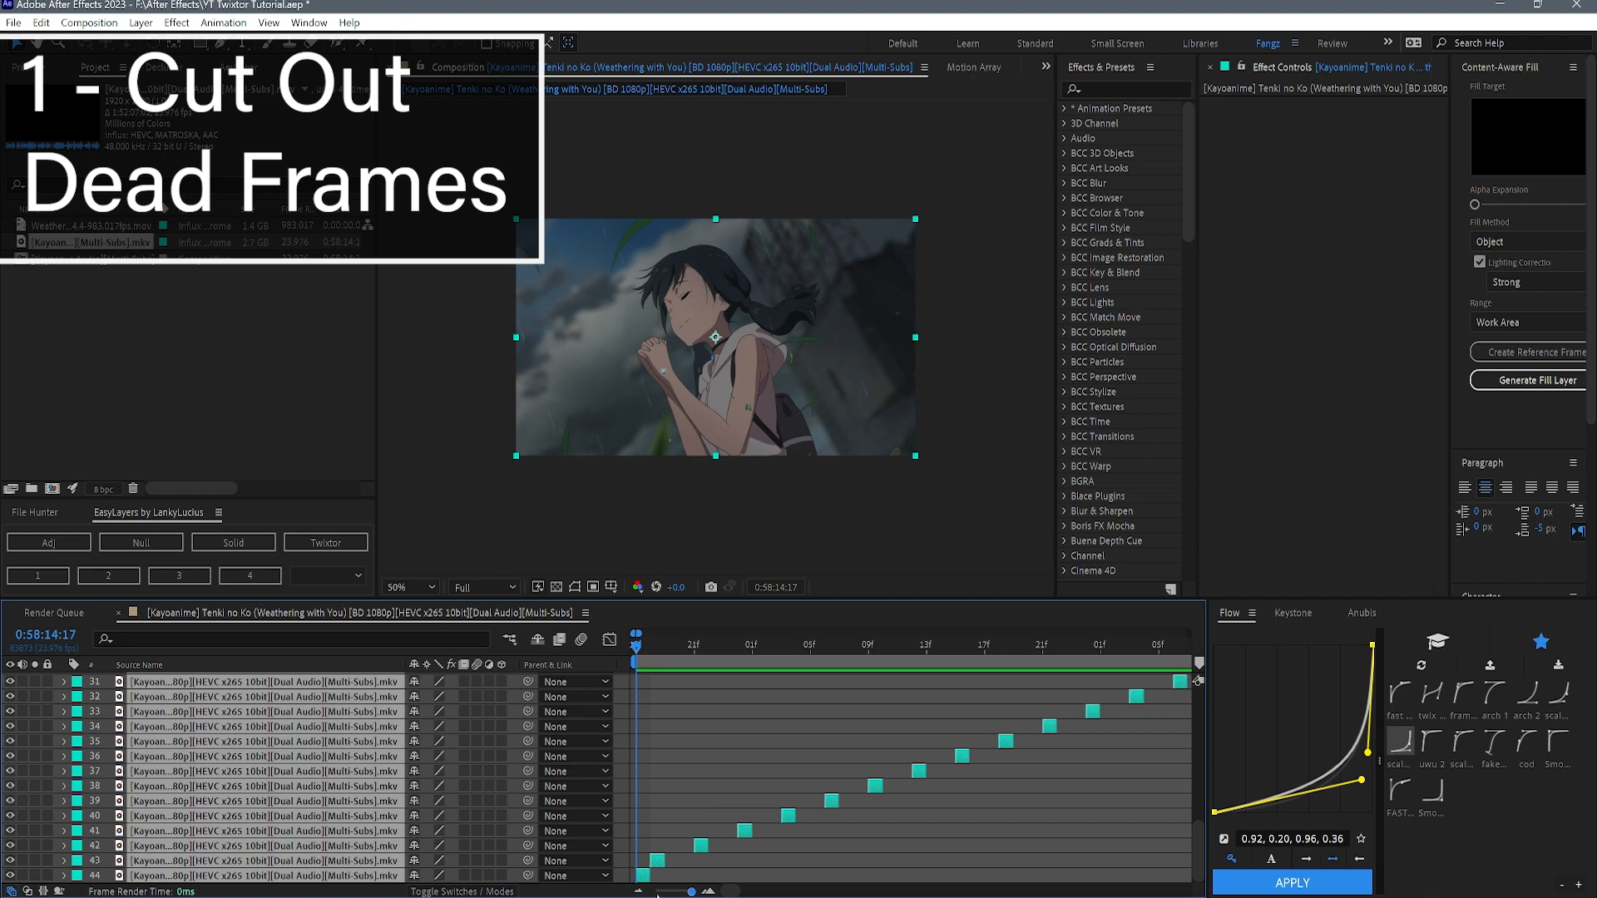
- Sequence the selected one-frame layers back to back with Sequence Layers, without overlap
{"action": "left_click", "coordinate": [638, 891]}
{"action": "left_click", "coordinate": [639, 891]}
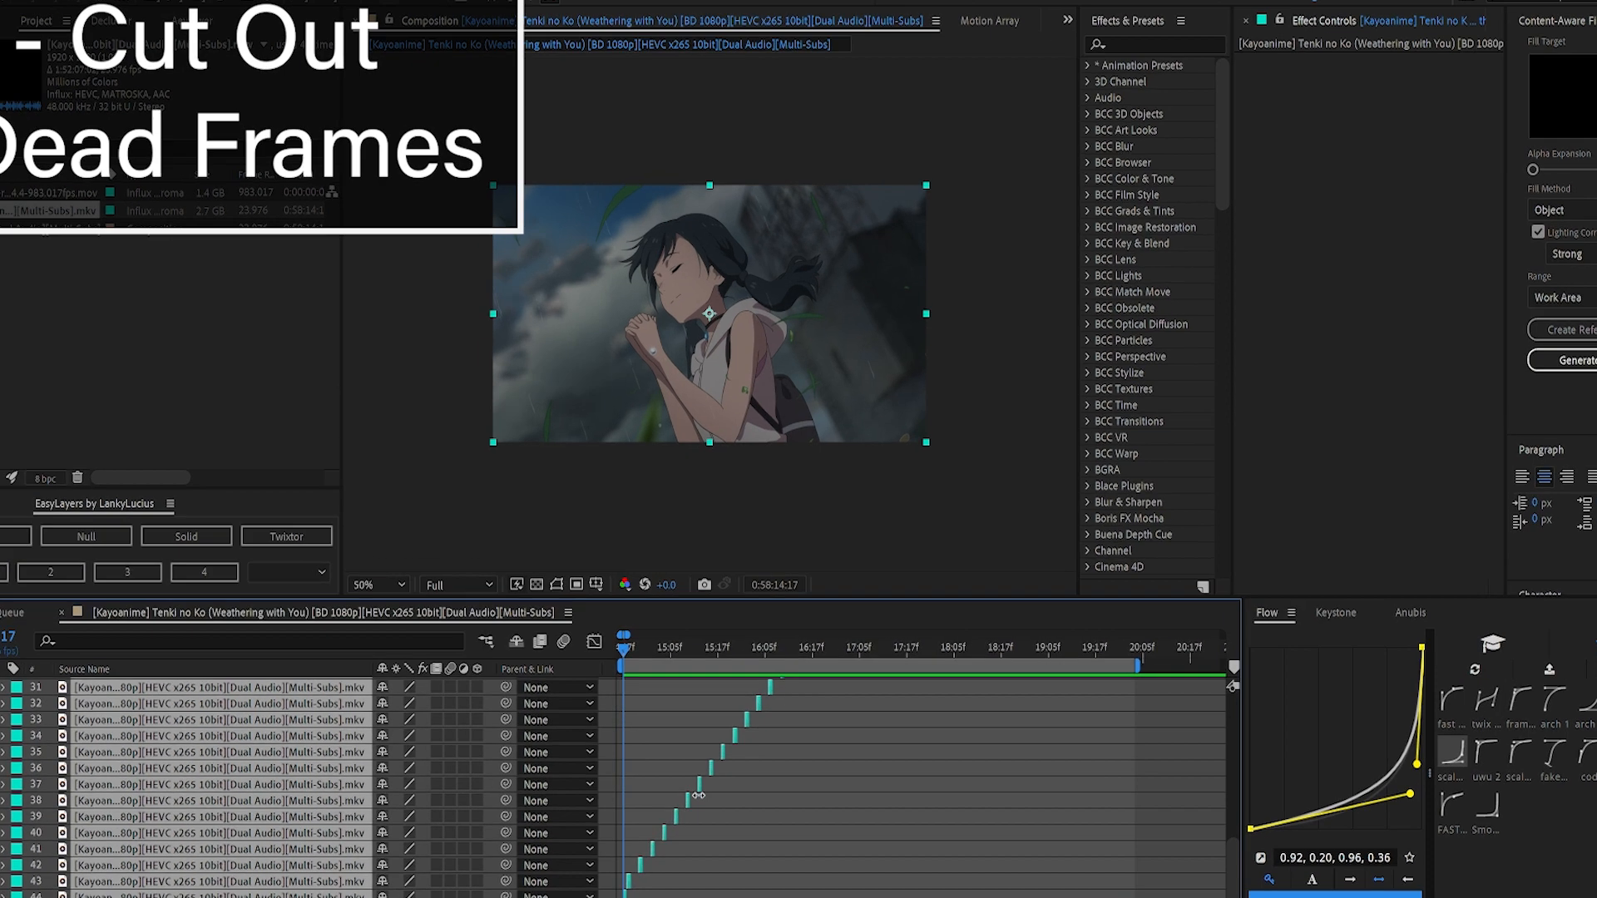
{"action": "right_click", "coordinate": [706, 779]}
{"action": "mouse_move", "coordinate": [774, 547]}
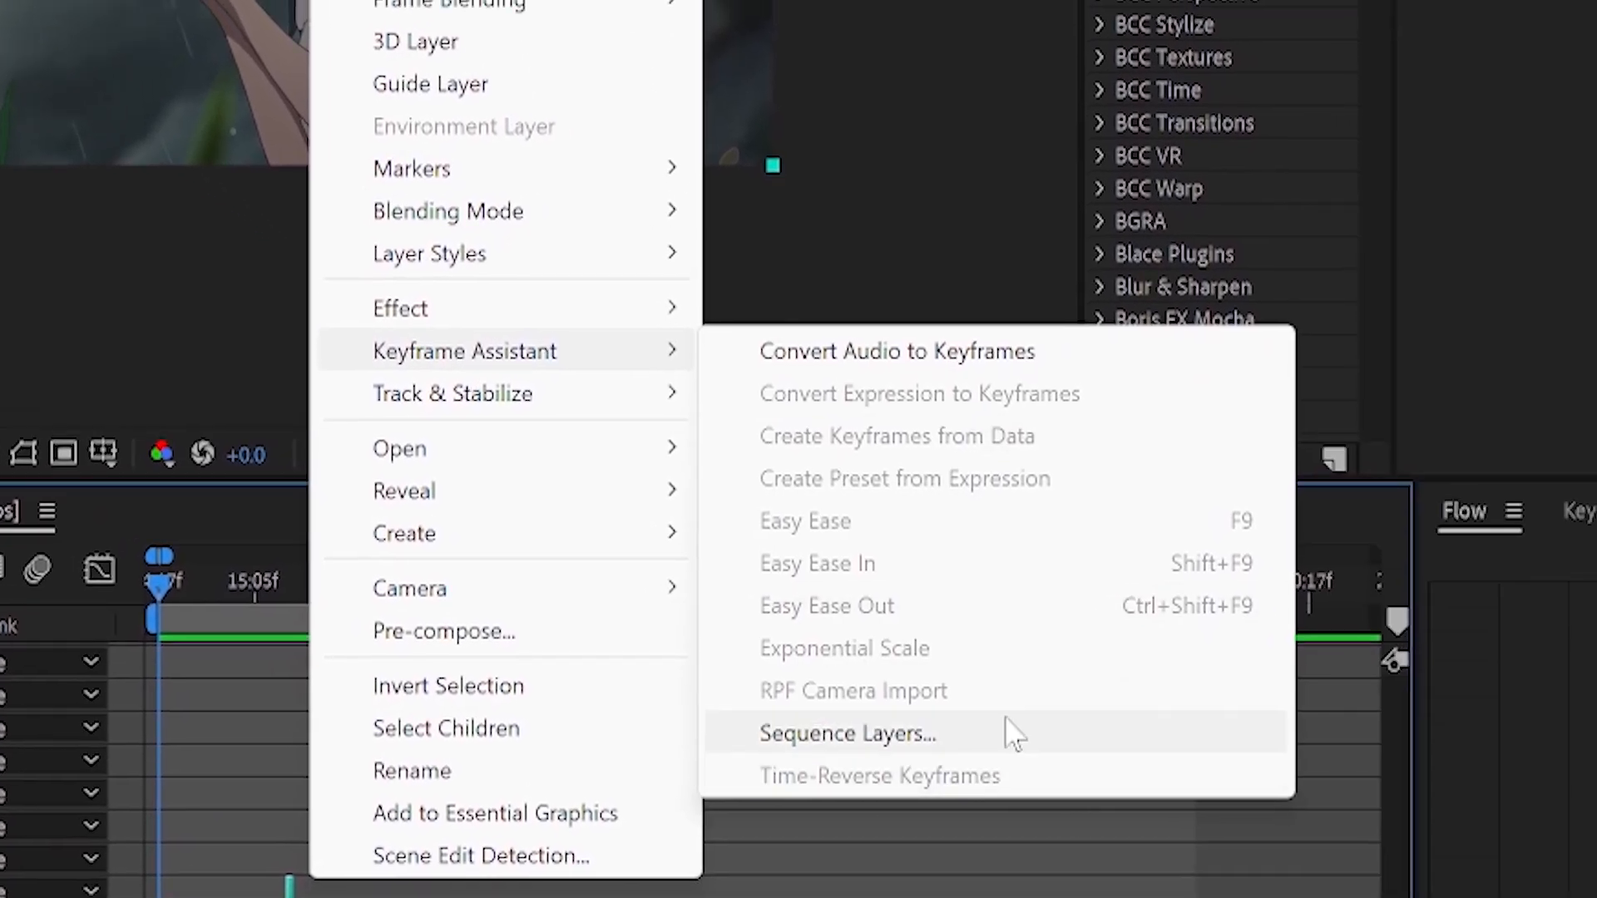
{"action": "left_click", "coordinate": [847, 734]}
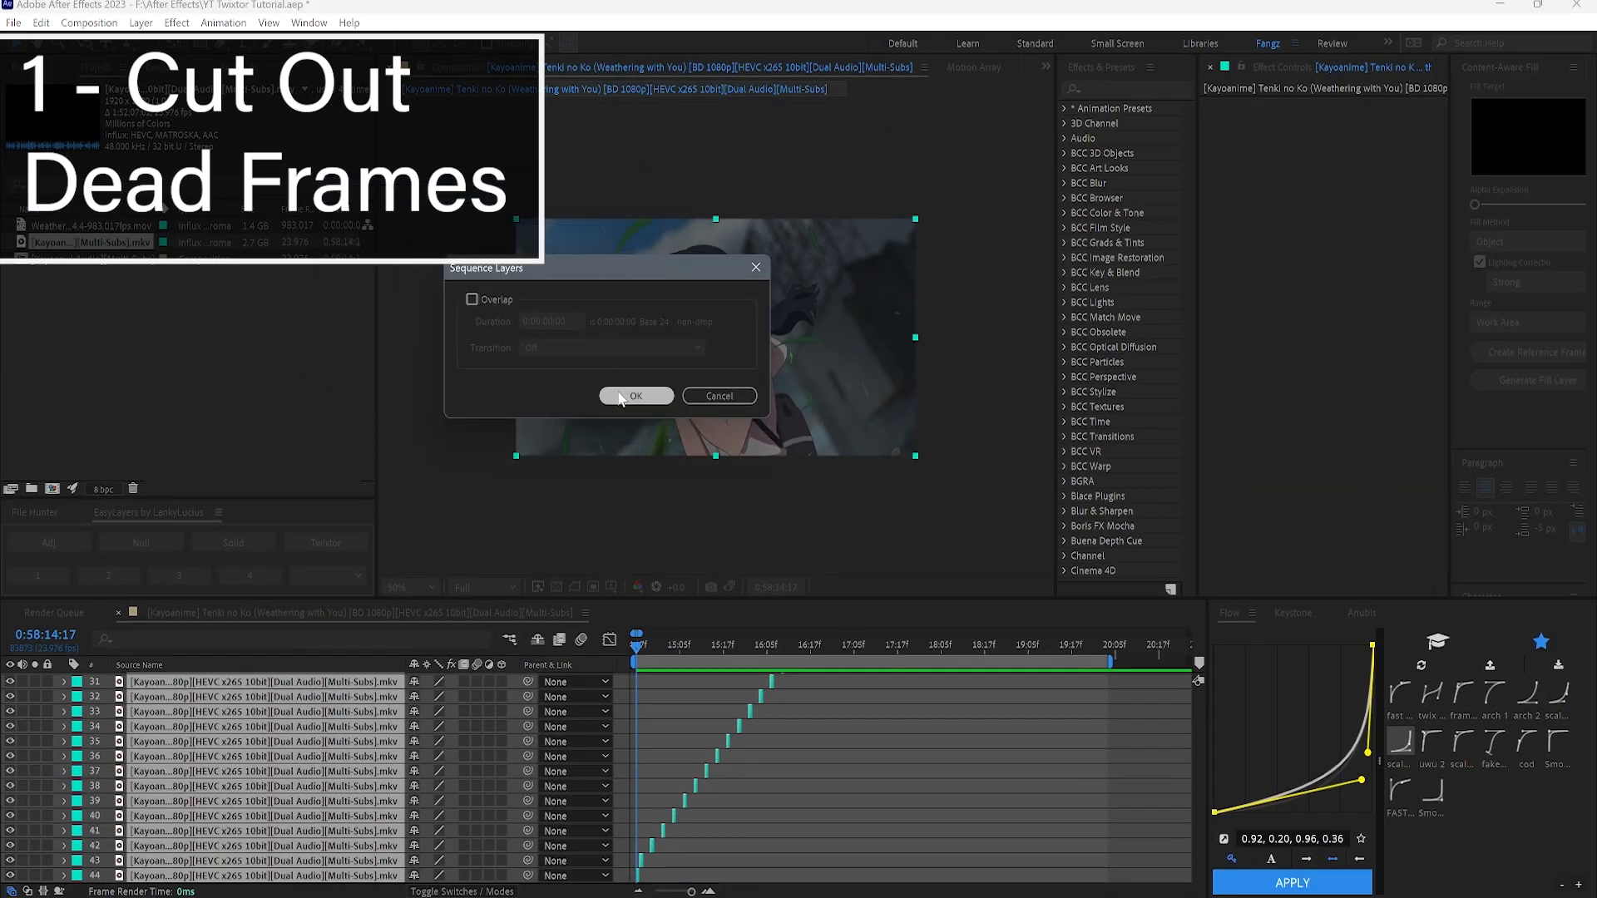
{"action": "left_click", "coordinate": [635, 396]}
- Step frame by frame through the sequenced layers from the start to 0:58:15:01 to check the motion
{"action": "left_click_drag", "start_coordinate": [654, 645], "coordinate": [603, 645]}
{"action": "key", "text": "Page_Down"}
{"action": "key", "text": "Page_Down"}
{"action": "key", "text": "Page_Down"}
{"action": "key", "text": "Page_Down"}
{"action": "key", "text": "Page_Down"}
{"action": "key", "text": "Page_Down"}
{"action": "key", "text": "Page_Down"}
{"action": "key", "text": "Page_Down"}
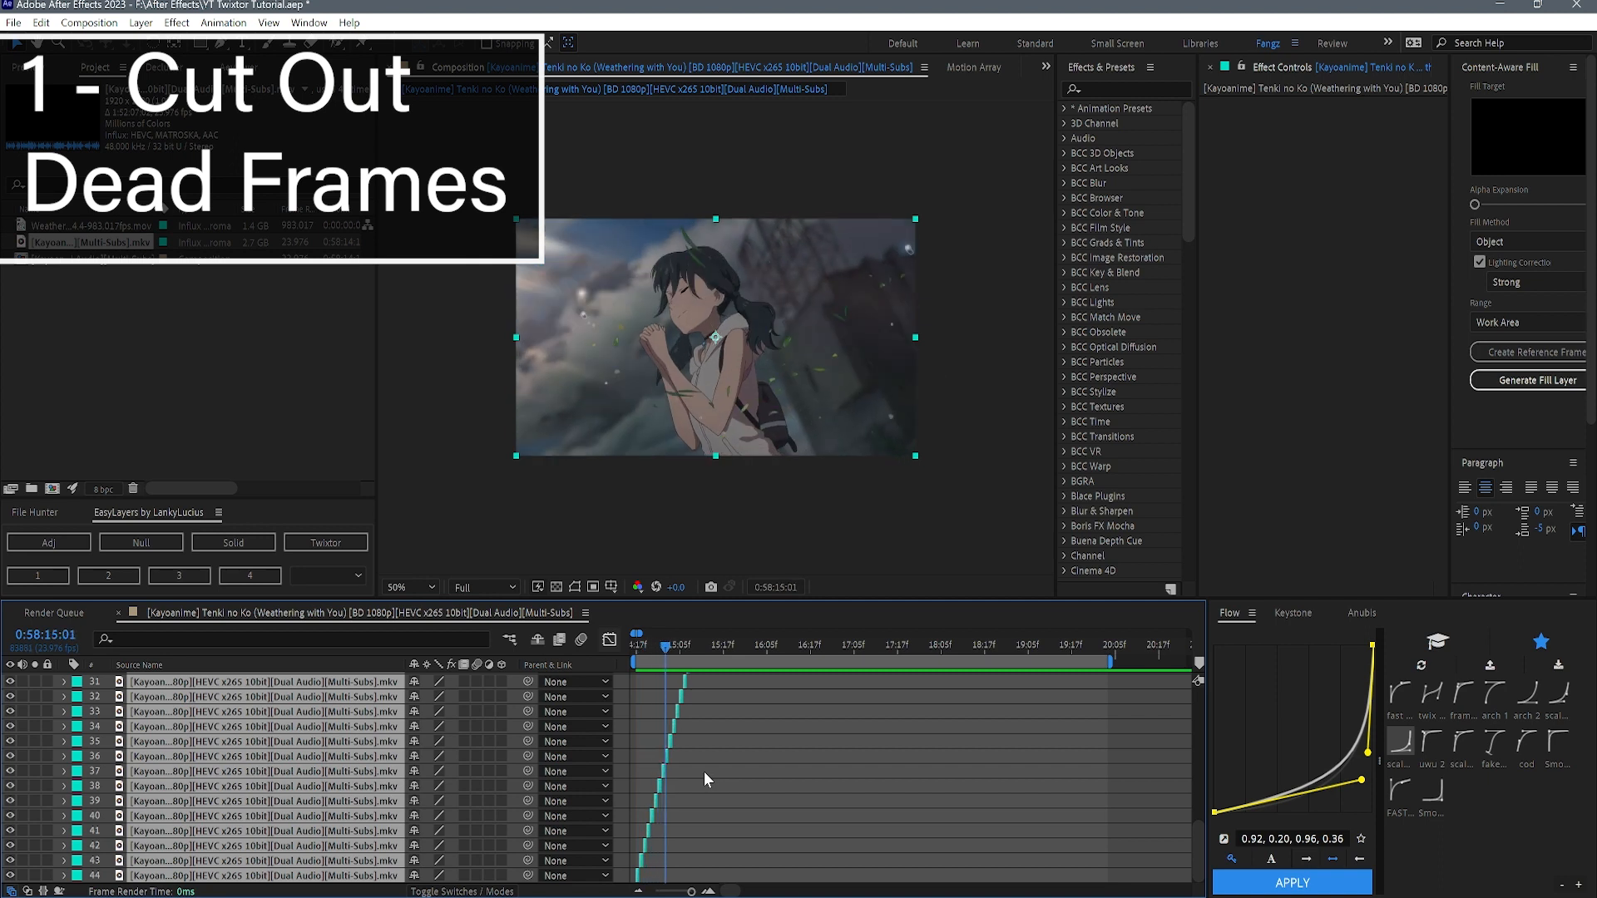
- Step through the remaining frames up to 0:58:15:04, and undo the sequencing of the one-frame layers
{"action": "key", "text": "Page_Down"}
{"action": "key", "text": "Page_Down"}
{"action": "key", "text": "Page_Down"}
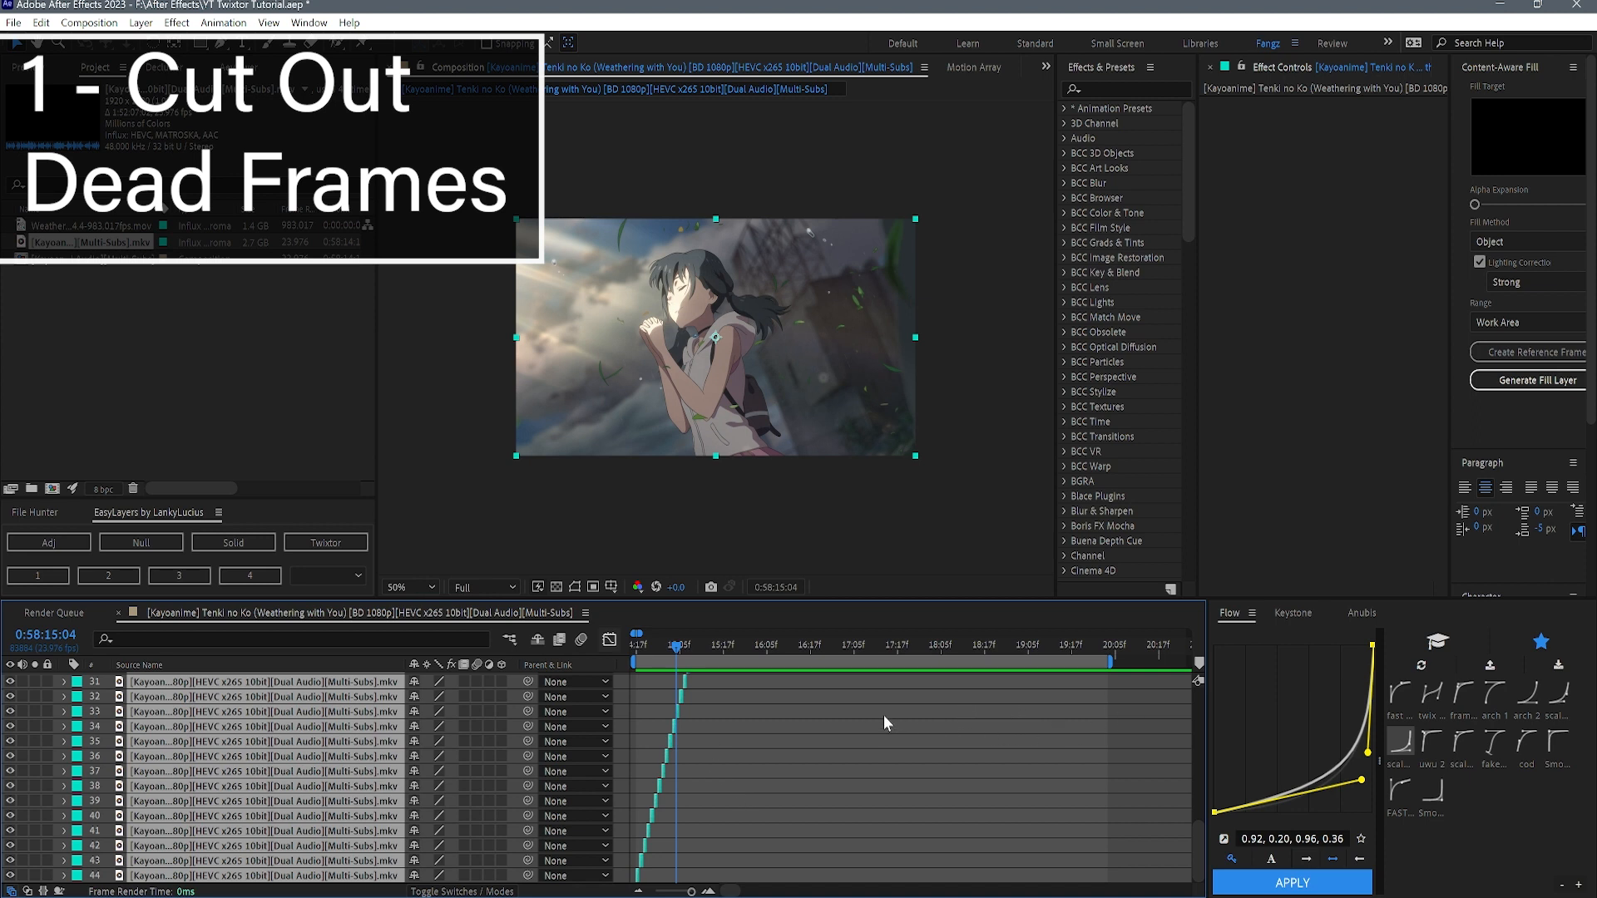
{"action": "key", "text": "ctrl+z"}
{"action": "key", "text": "ctrl+z"}
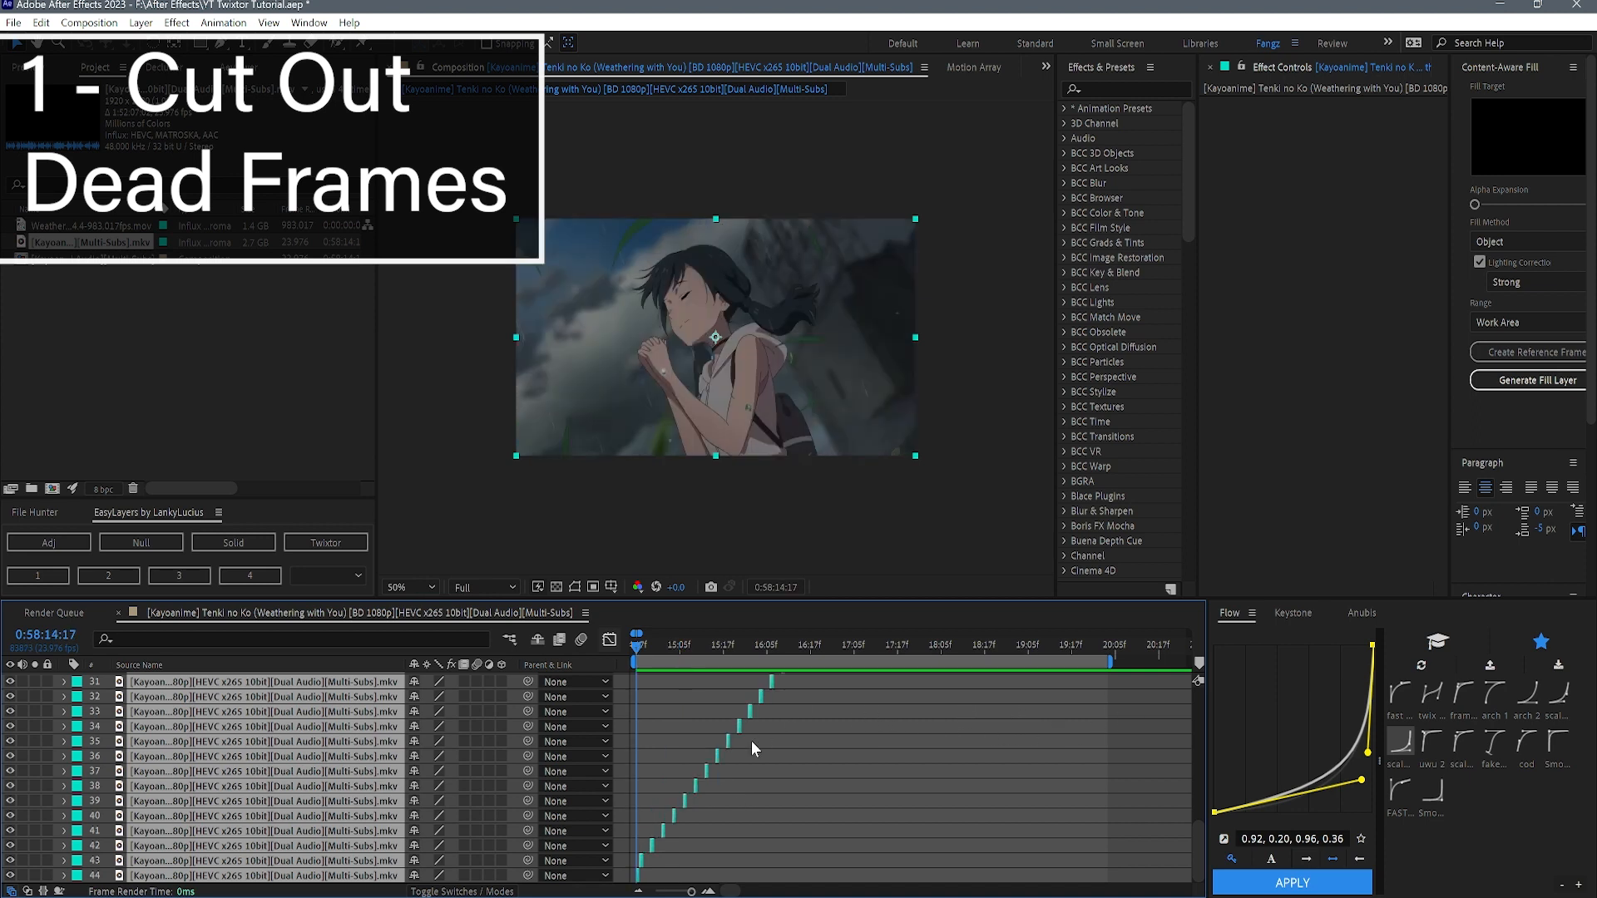
- Move the playhead to 0:58:14:18 and select all the one-frame layers, starting from the top layer
{"action": "left_click", "coordinate": [643, 642]}
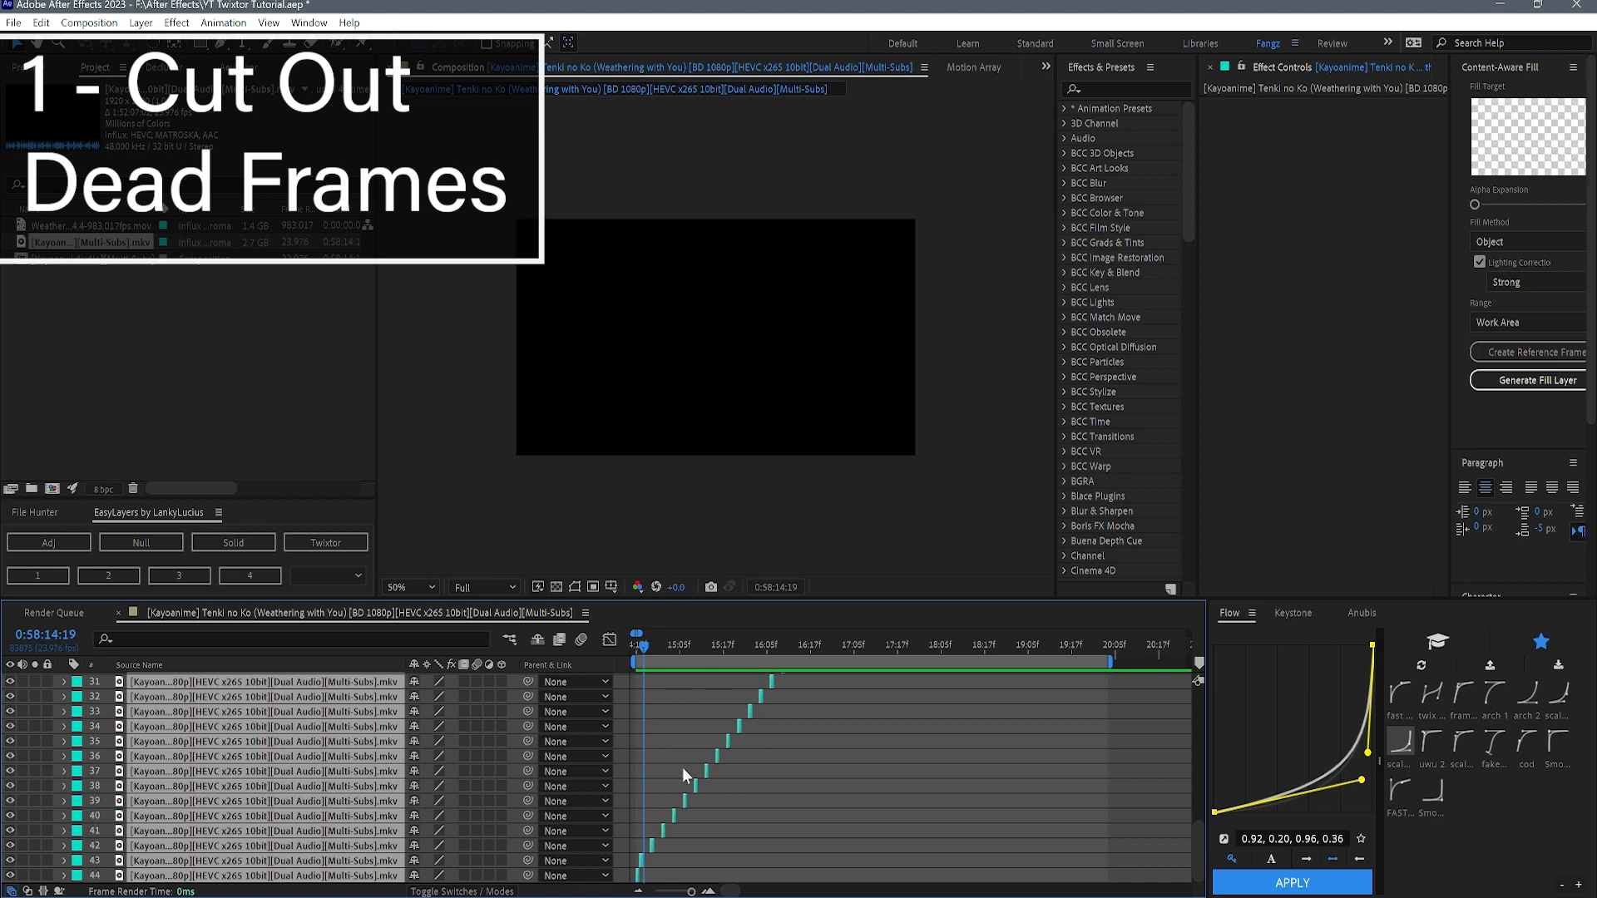
{"action": "key", "text": "Page_Up"}
{"action": "scroll", "coordinate": [774, 806], "scroll_direction": "up", "scroll_amount": 10}
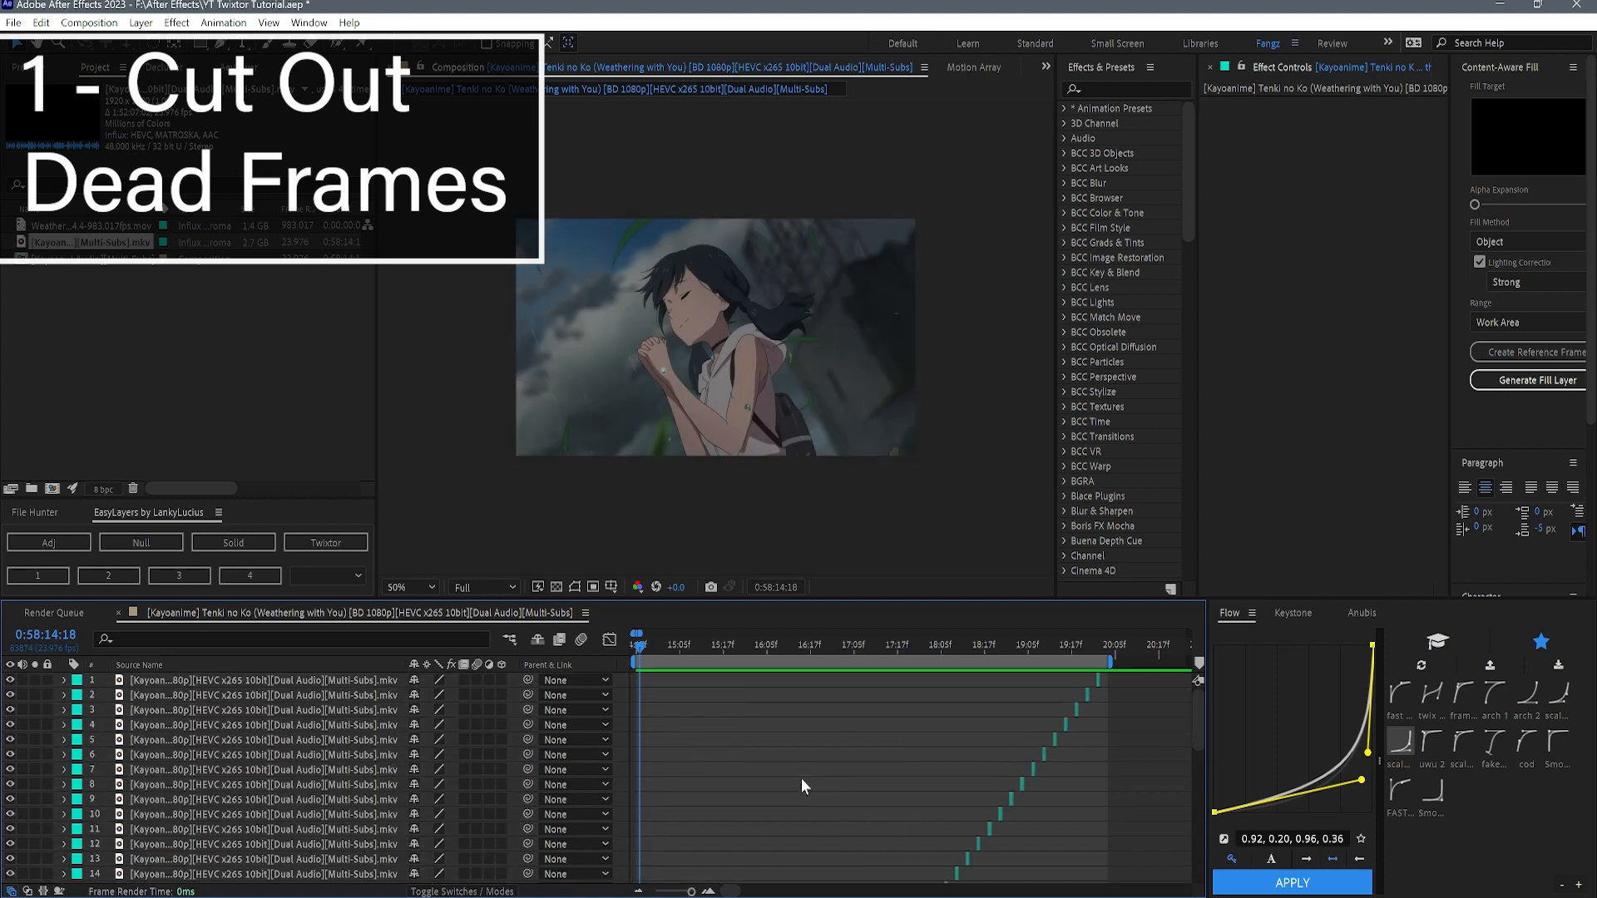
{"action": "scroll", "coordinate": [272, 686], "scroll_direction": "down", "scroll_amount": 10}
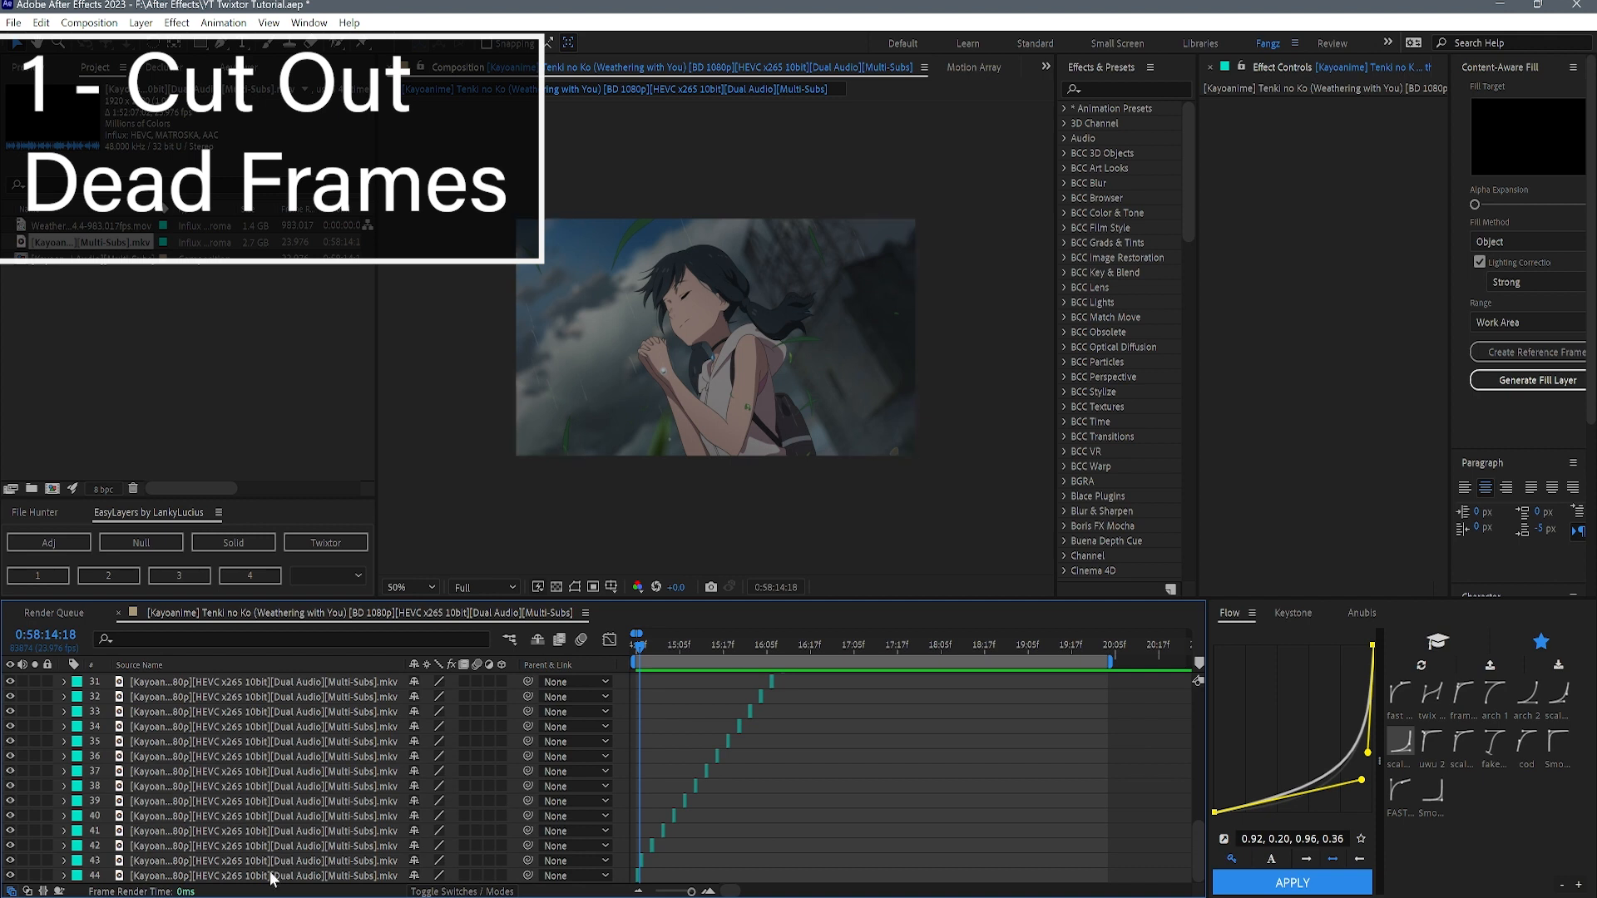
{"action": "scroll", "coordinate": [316, 839], "scroll_direction": "up", "scroll_amount": 10}
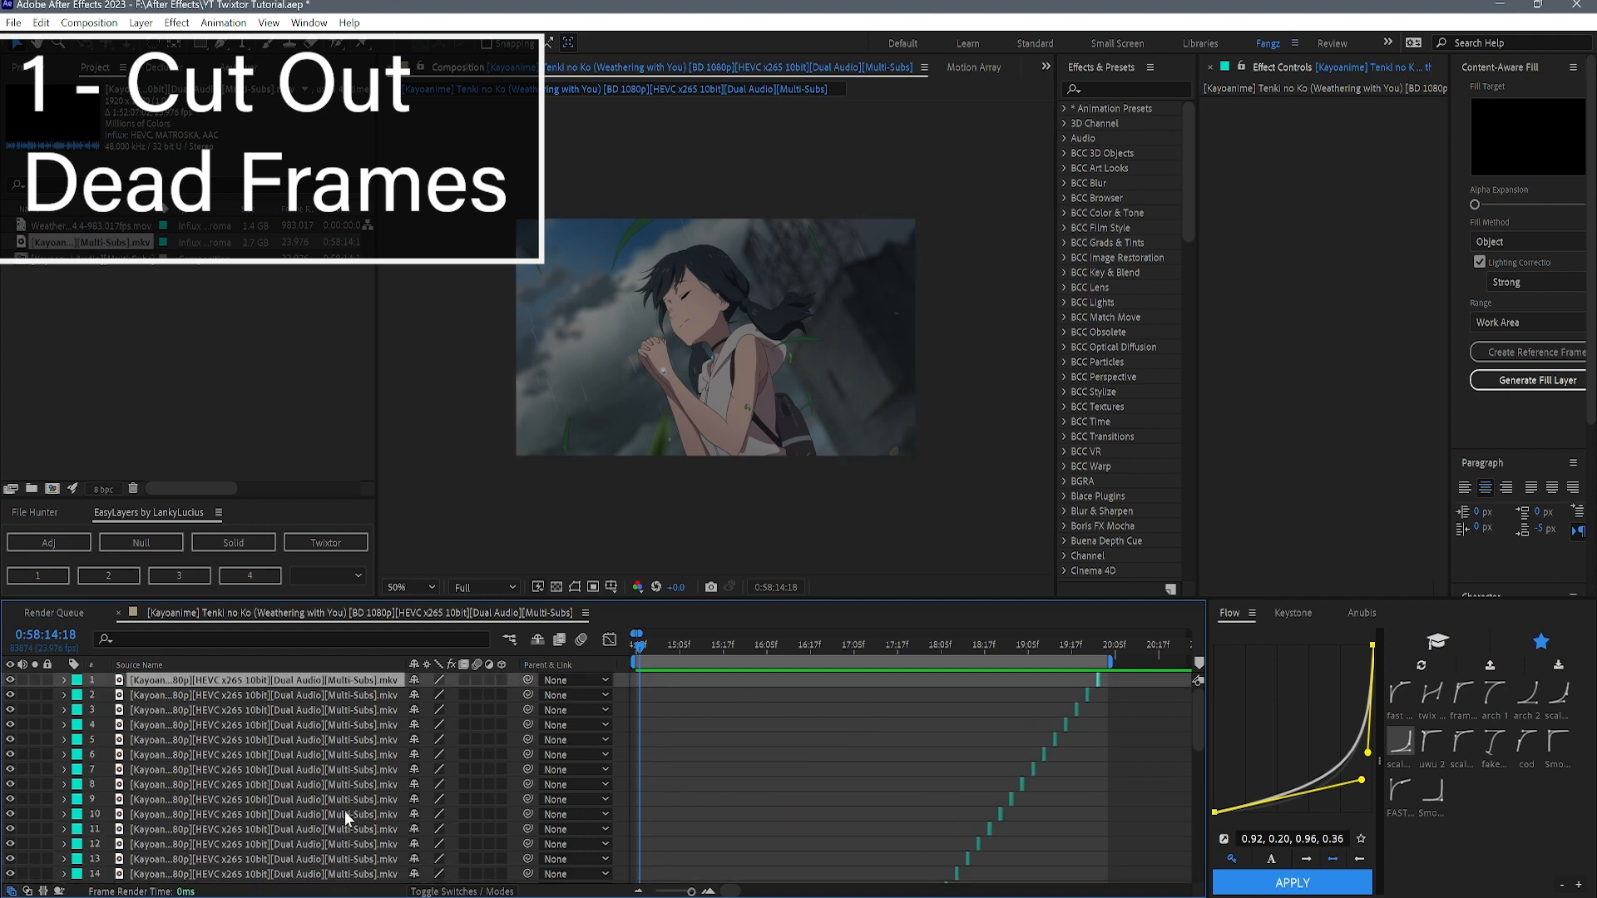
{"action": "scroll", "coordinate": [397, 780], "scroll_direction": "down", "scroll_amount": 10}
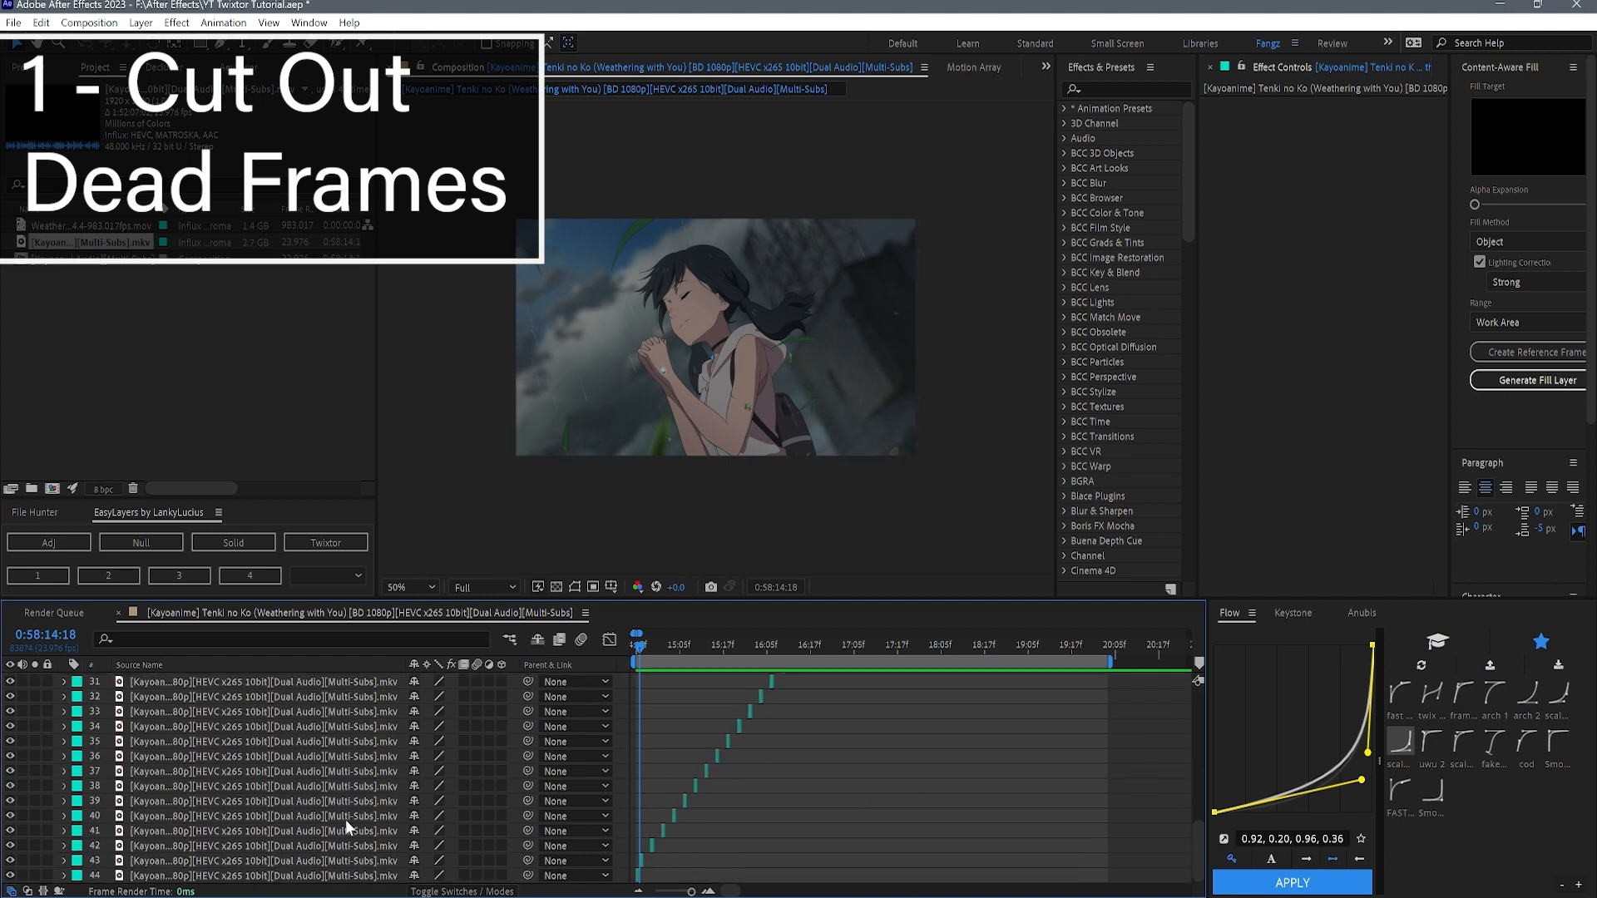
{"action": "key", "text": "ctrl+a"}
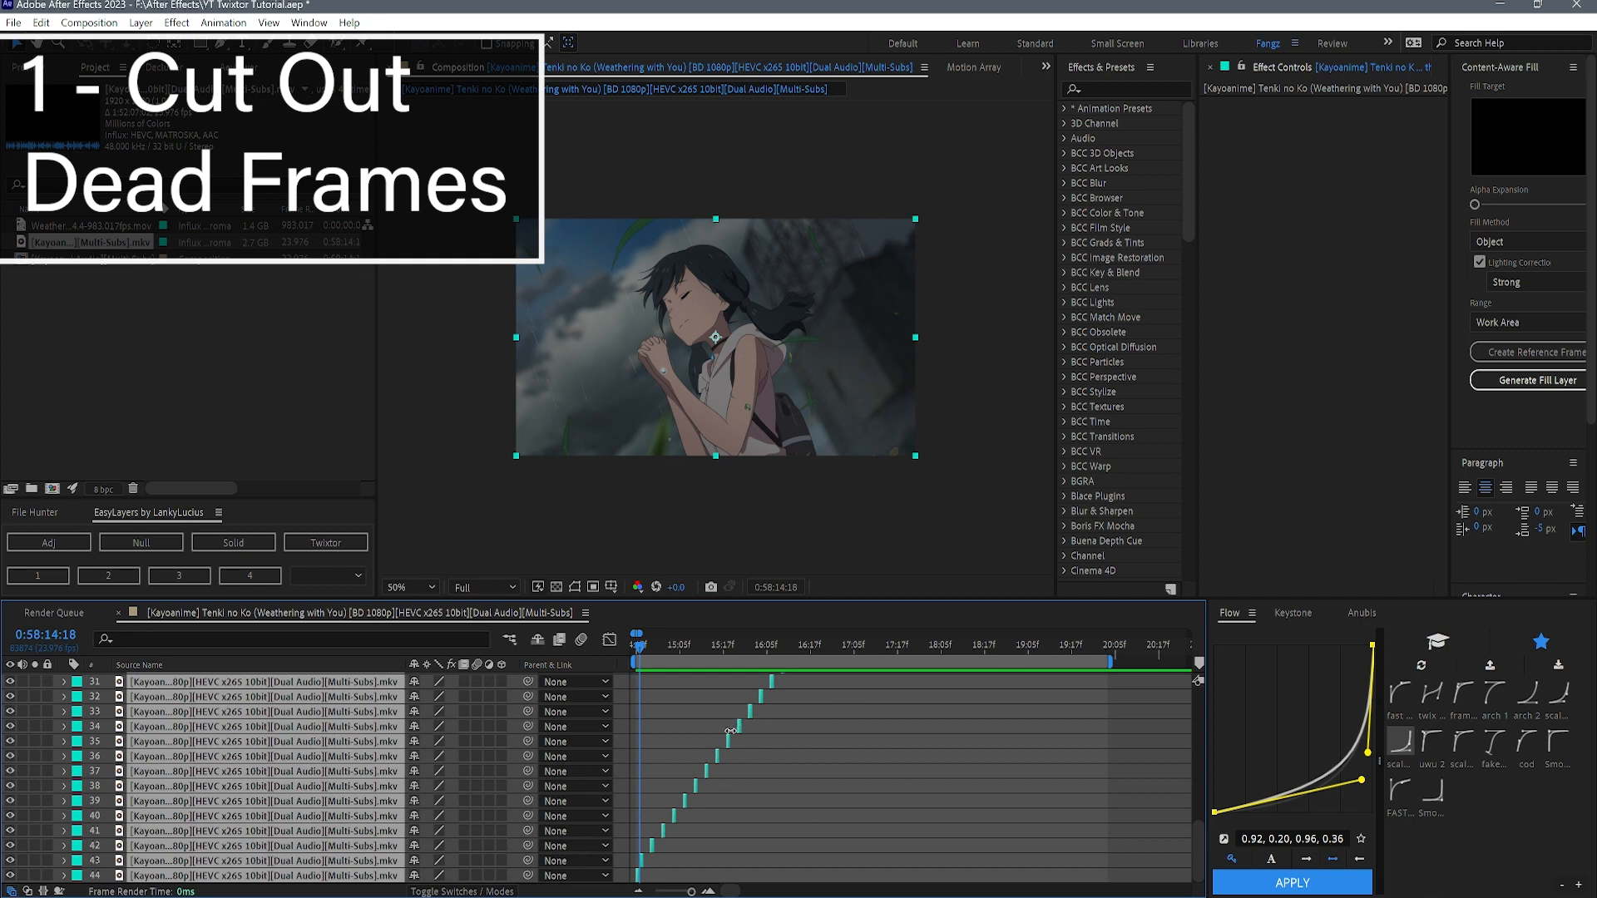
- Try to sequence the layers in top-to-bottom selection order with Sequence Layers, without overlap
{"action": "right_click", "coordinate": [690, 790]}
{"action": "mouse_move", "coordinate": [782, 551]}
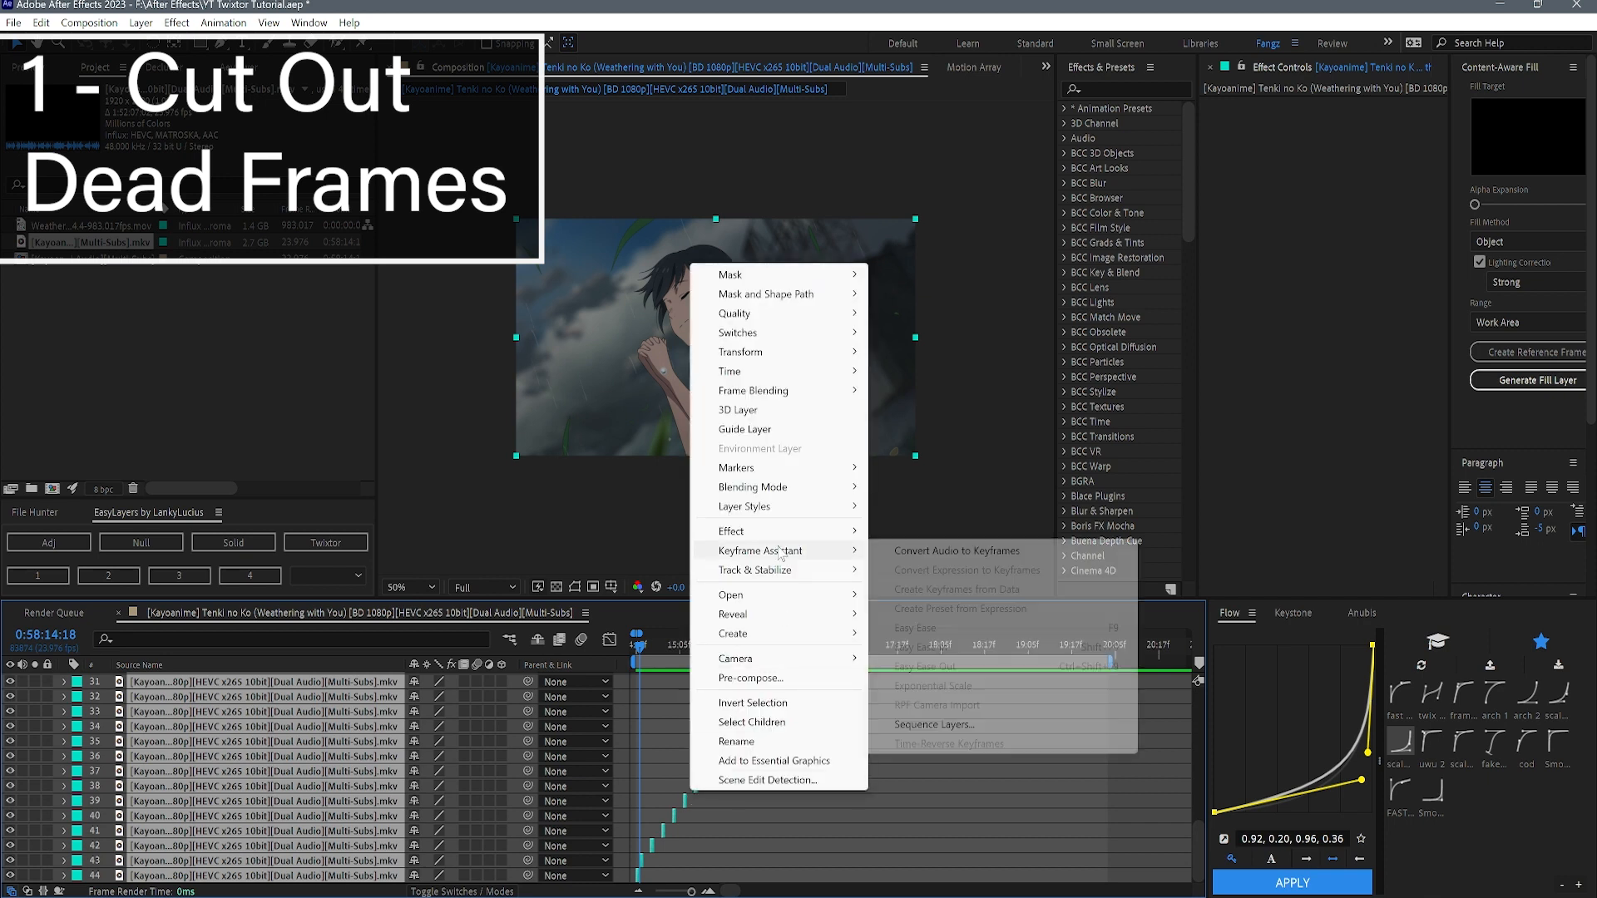
{"action": "left_click", "coordinate": [948, 725]}
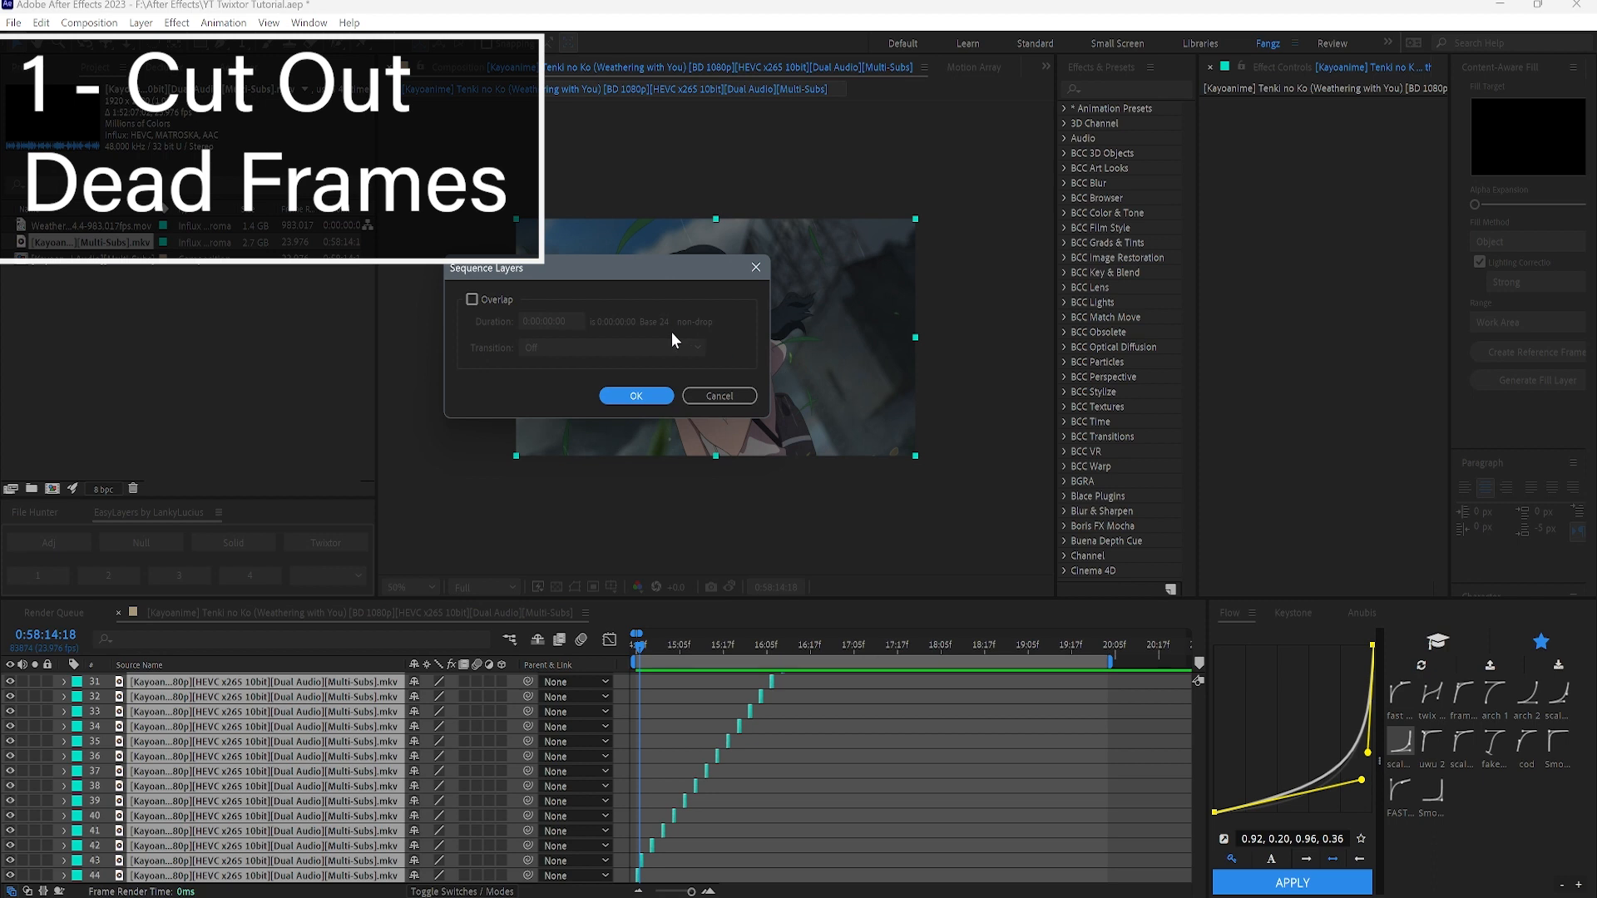
{"action": "left_click", "coordinate": [650, 396]}
{"action": "scroll", "coordinate": [769, 769], "scroll_direction": "up", "scroll_amount": 10}
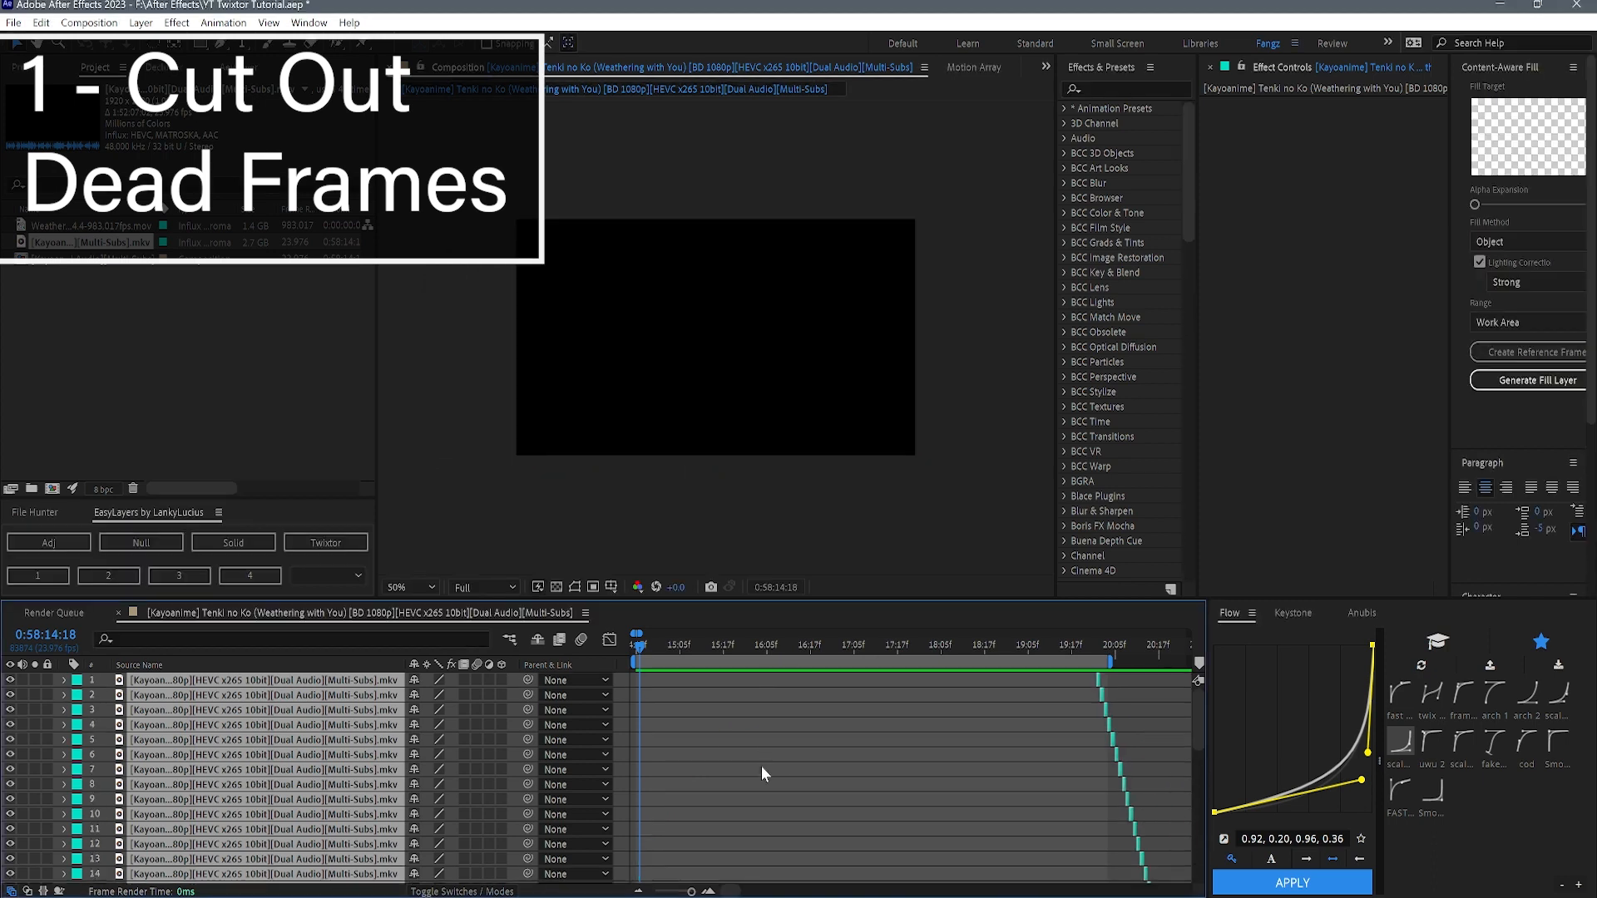
{"action": "left_click_drag", "start_coordinate": [1091, 652], "coordinate": [406, 644]}
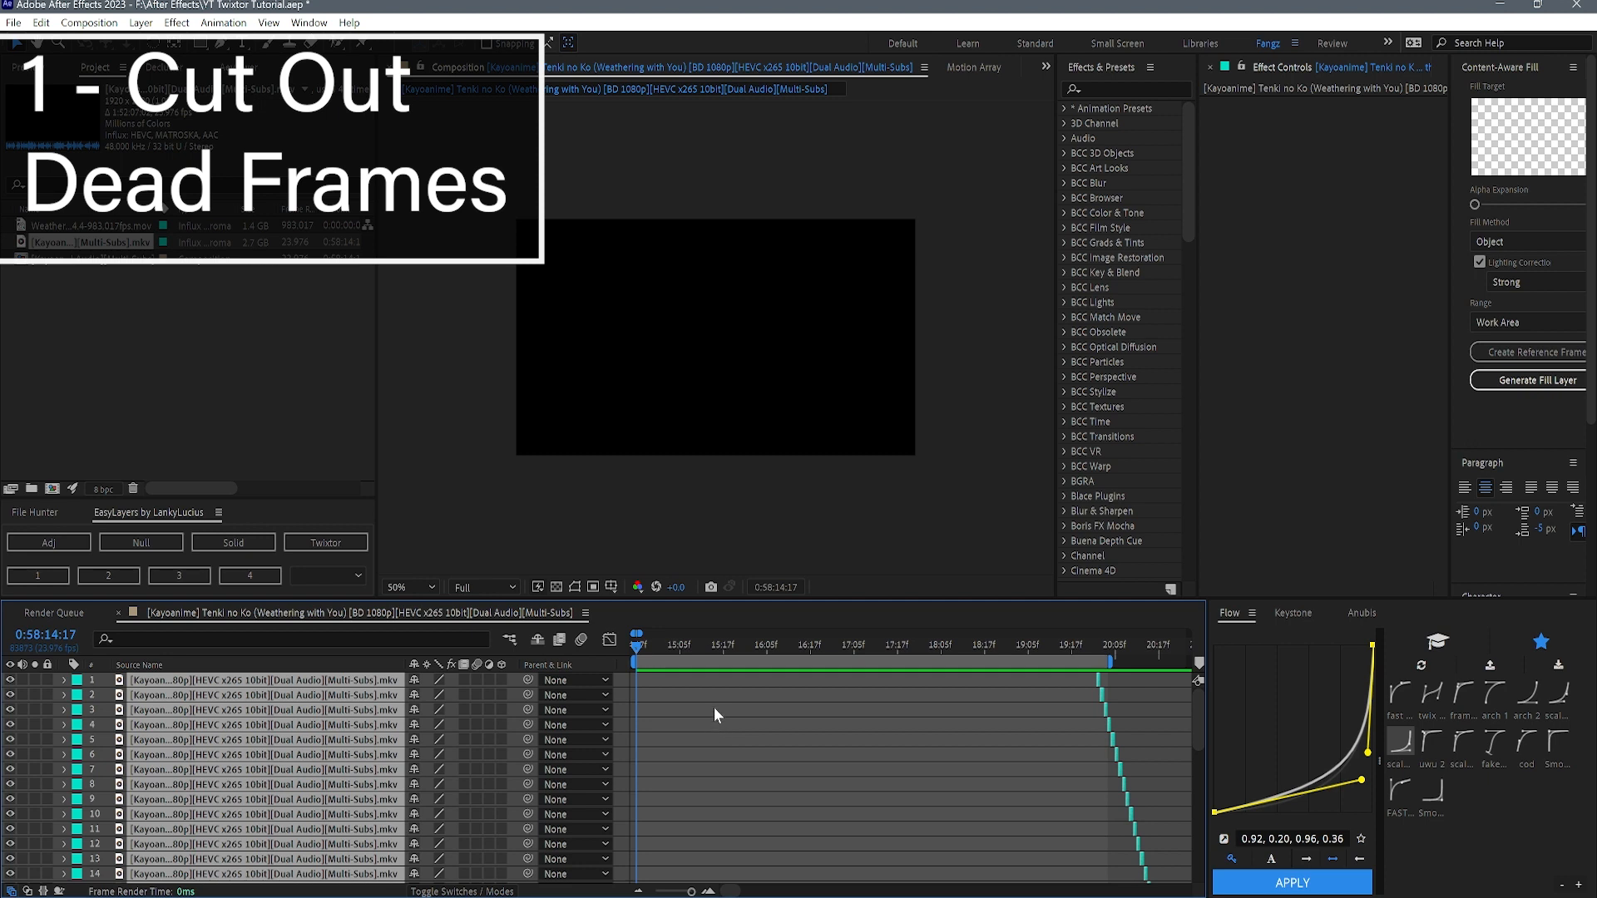
{"action": "key", "text": "Page_Down"}
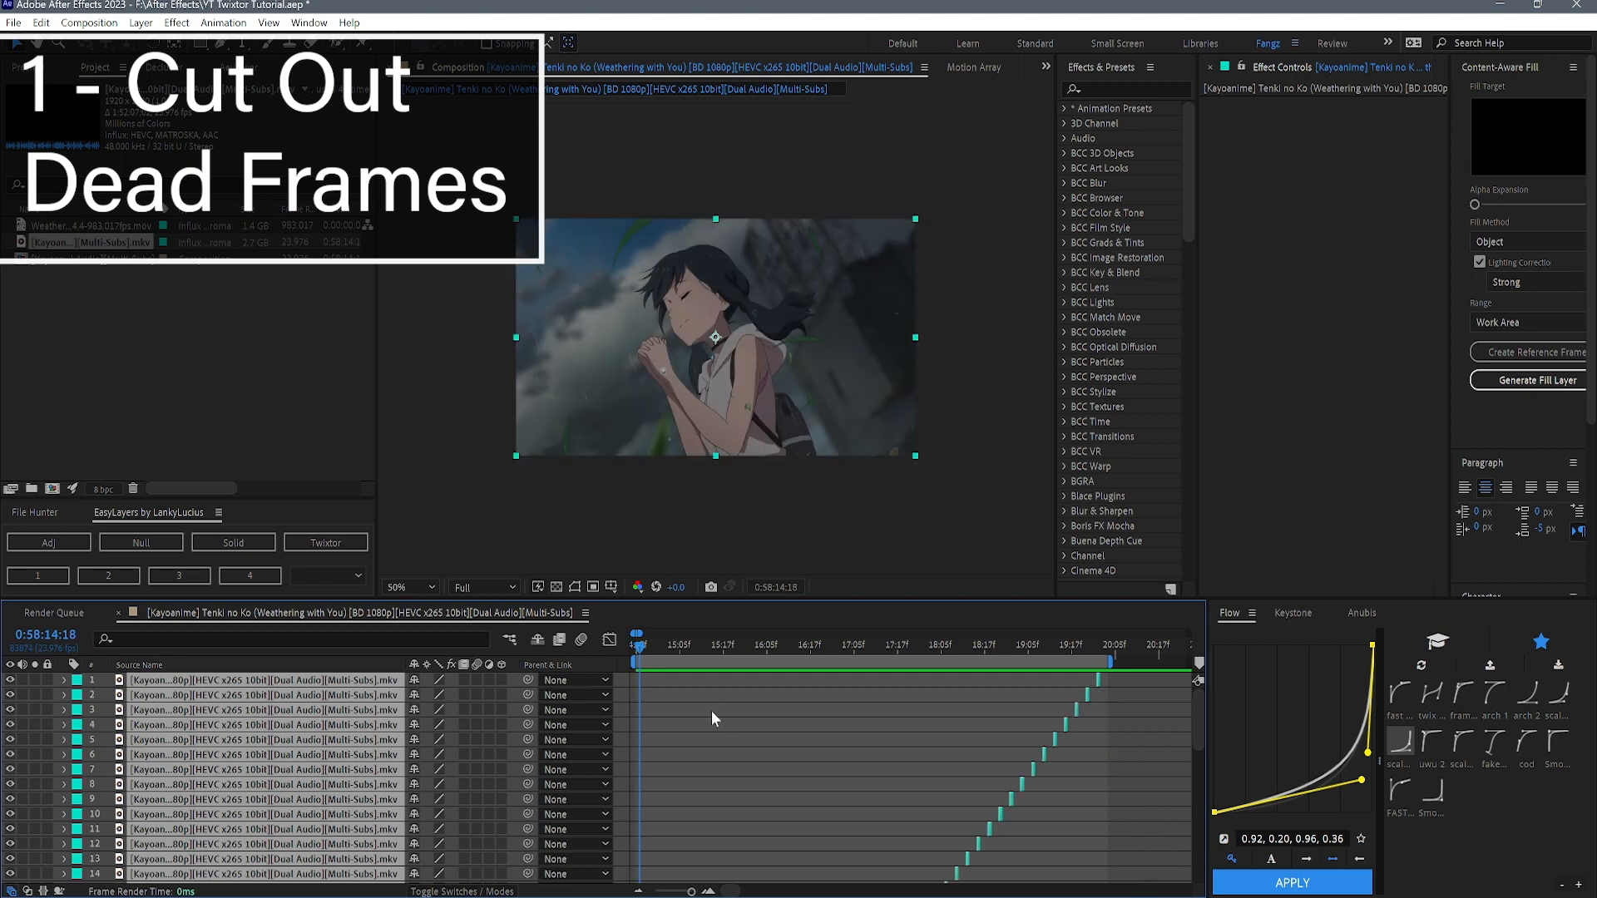
- Reselect all layers from the bottom one up to layer 1 and sequence them back to back without overlap
{"action": "scroll", "coordinate": [711, 700], "scroll_direction": "down", "scroll_amount": 10}
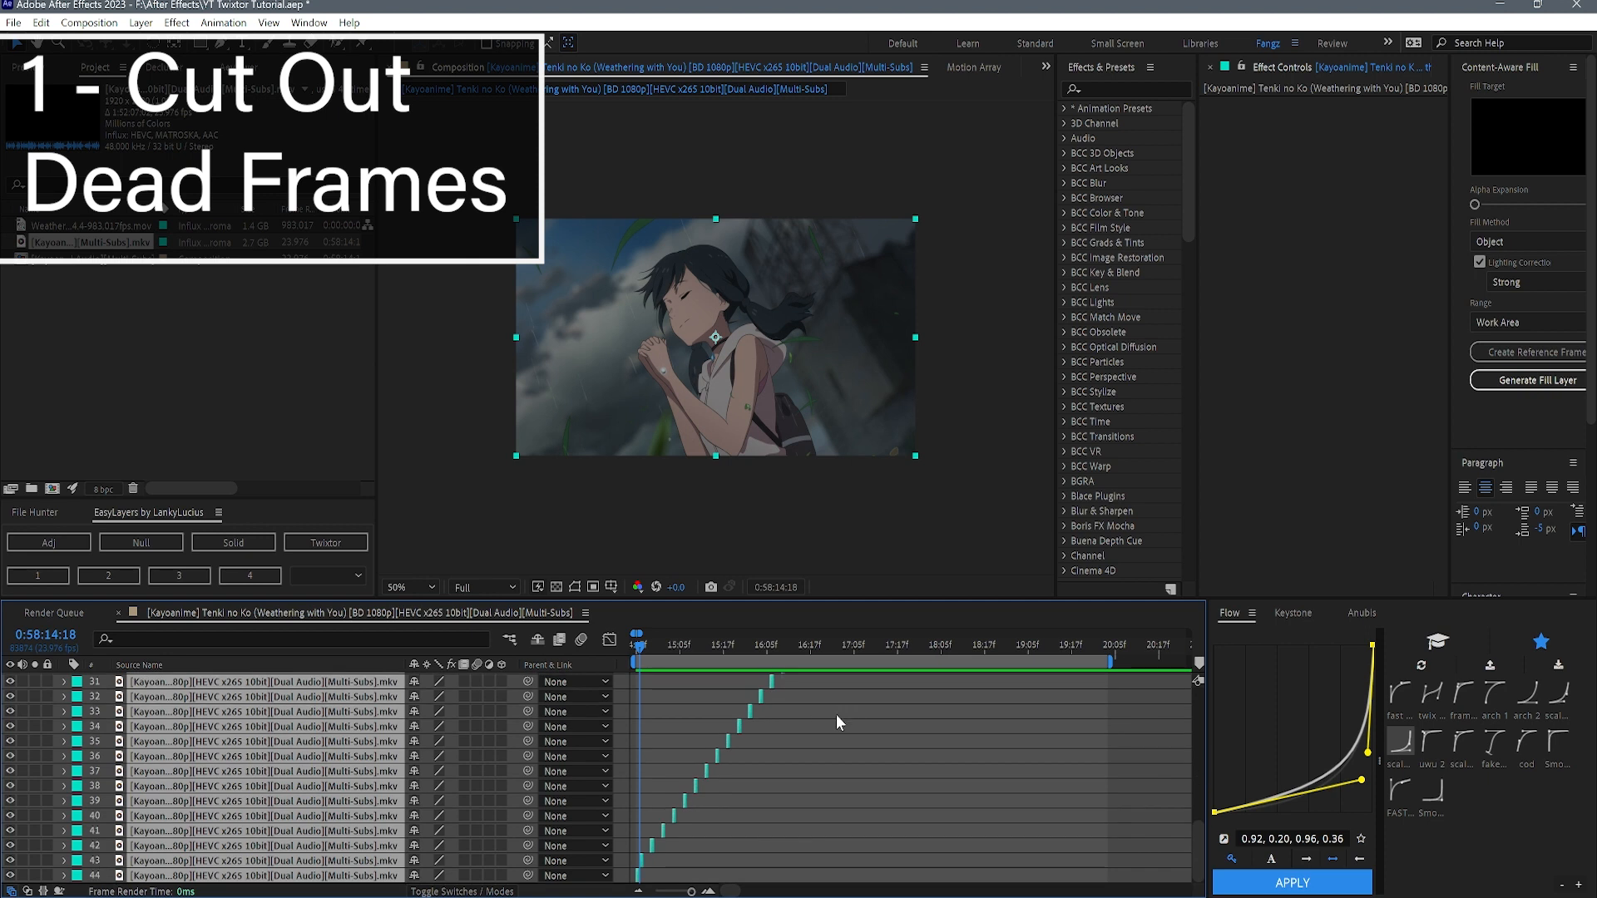
{"action": "left_click", "coordinate": [1110, 812]}
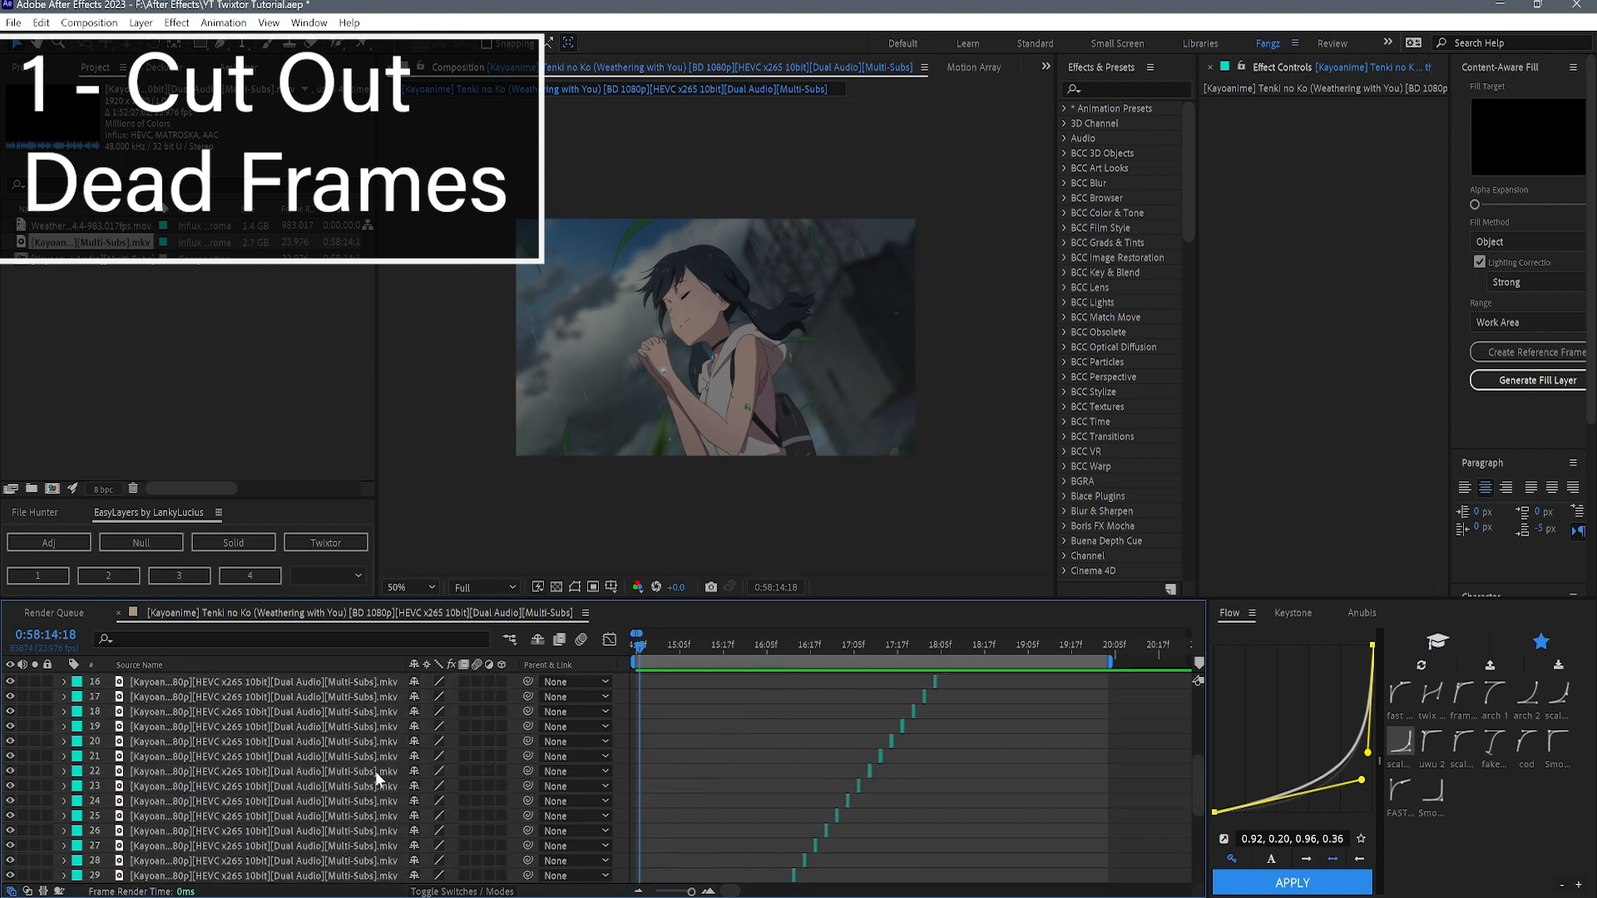
{"action": "scroll", "coordinate": [376, 771], "scroll_direction": "up", "scroll_amount": 10}
{"action": "key", "text": "ctrl+a"}
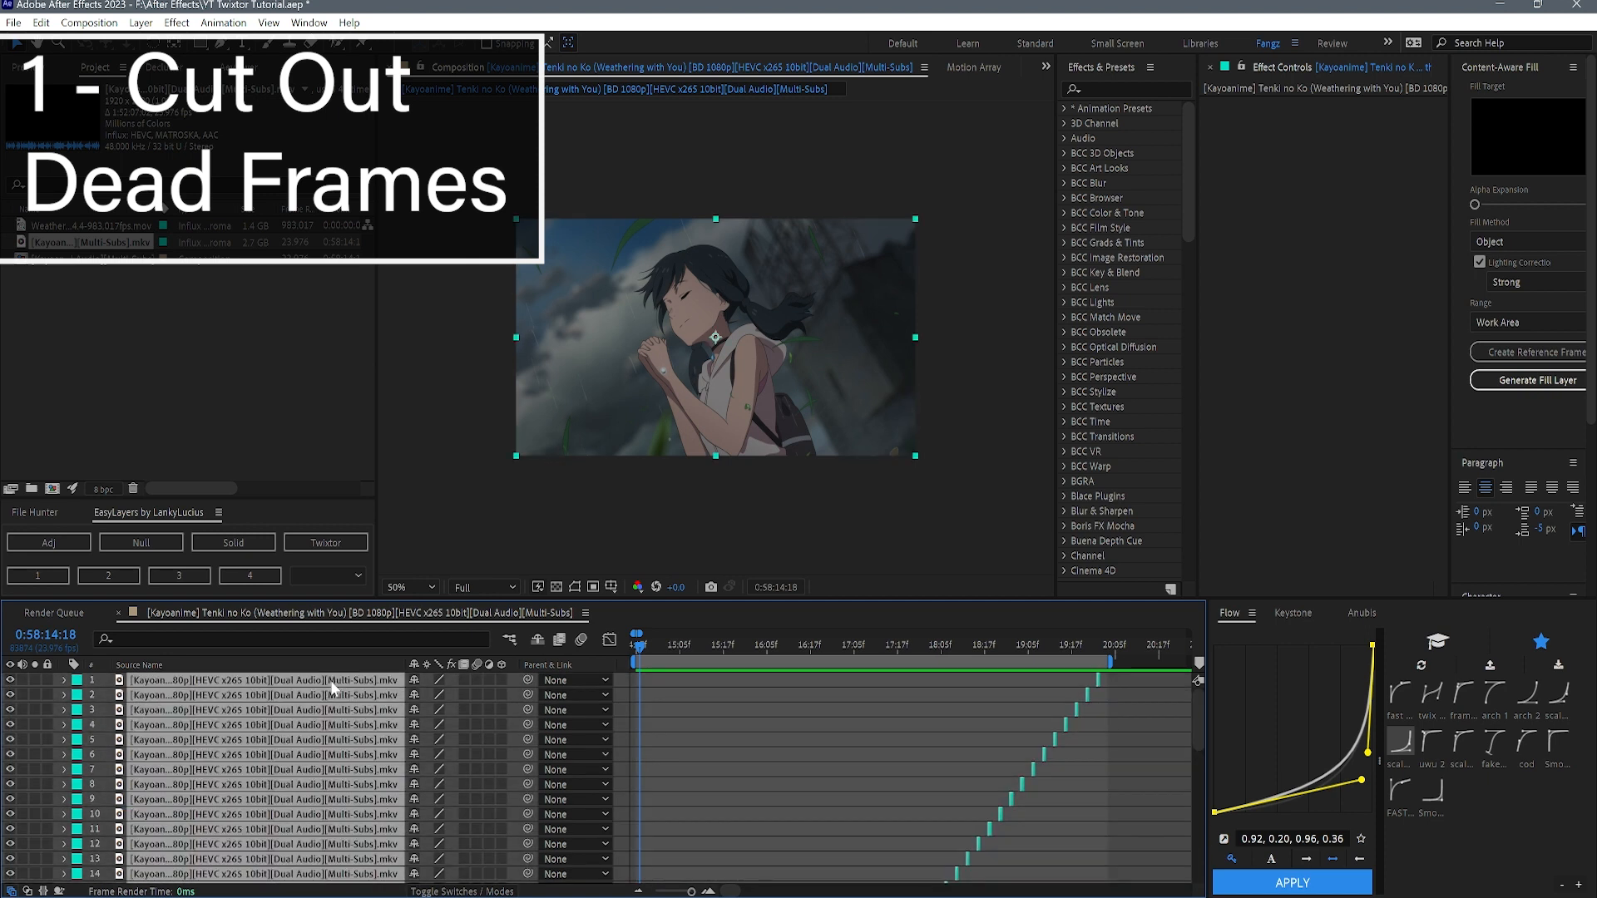
{"action": "scroll", "coordinate": [716, 765], "scroll_direction": "down", "scroll_amount": 4}
{"action": "scroll", "coordinate": [716, 765], "scroll_direction": "down", "scroll_amount": 6}
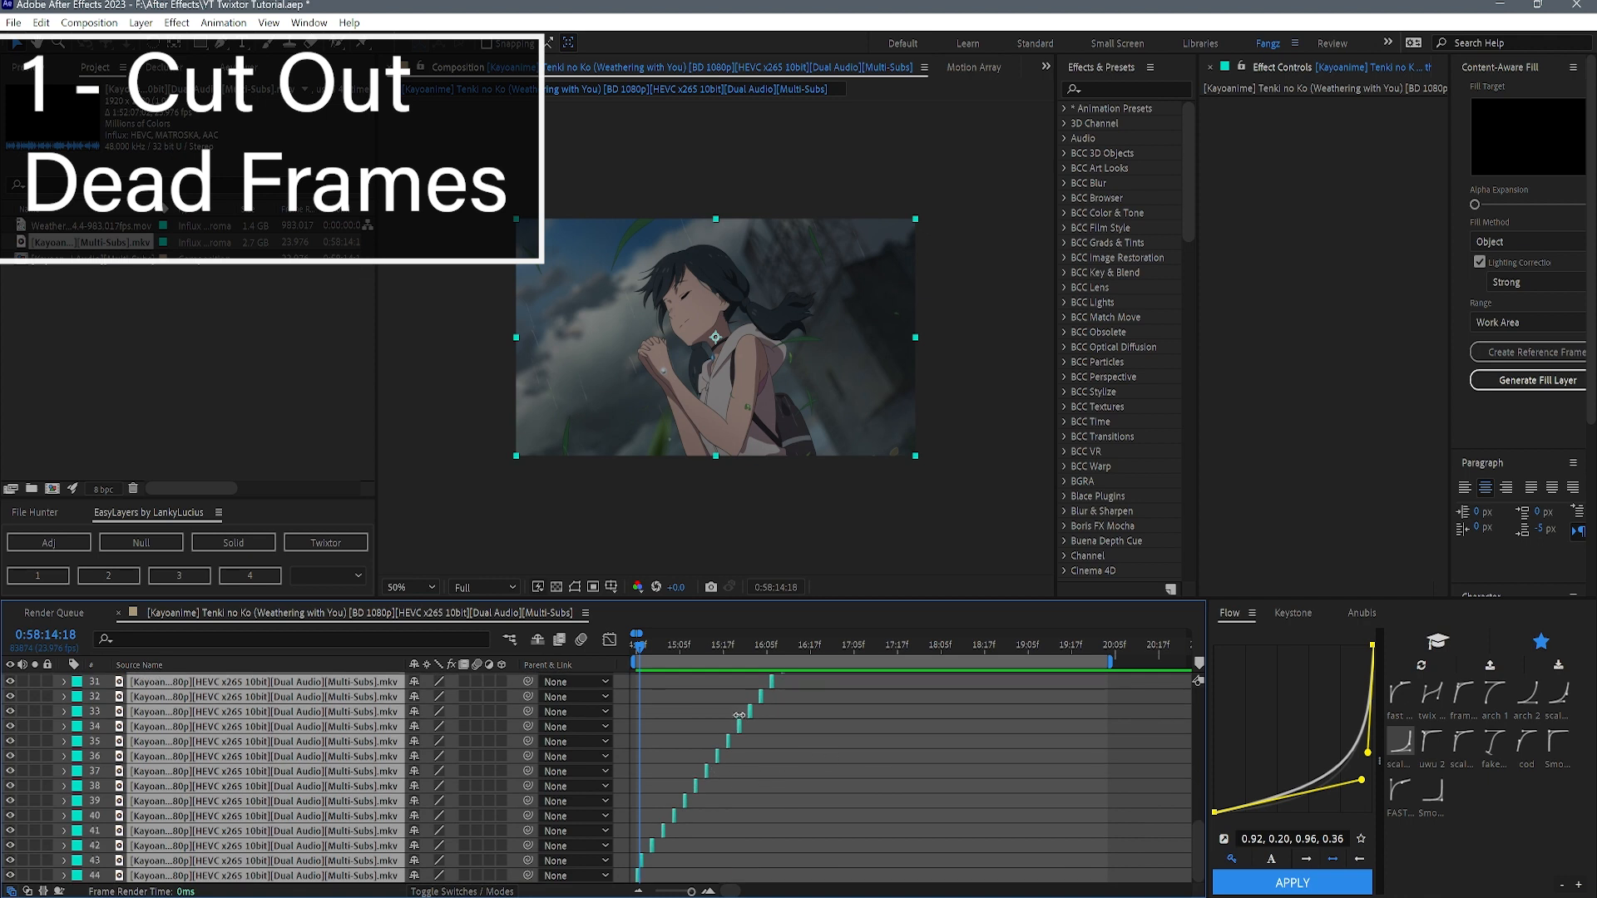
{"action": "right_click", "coordinate": [738, 715]}
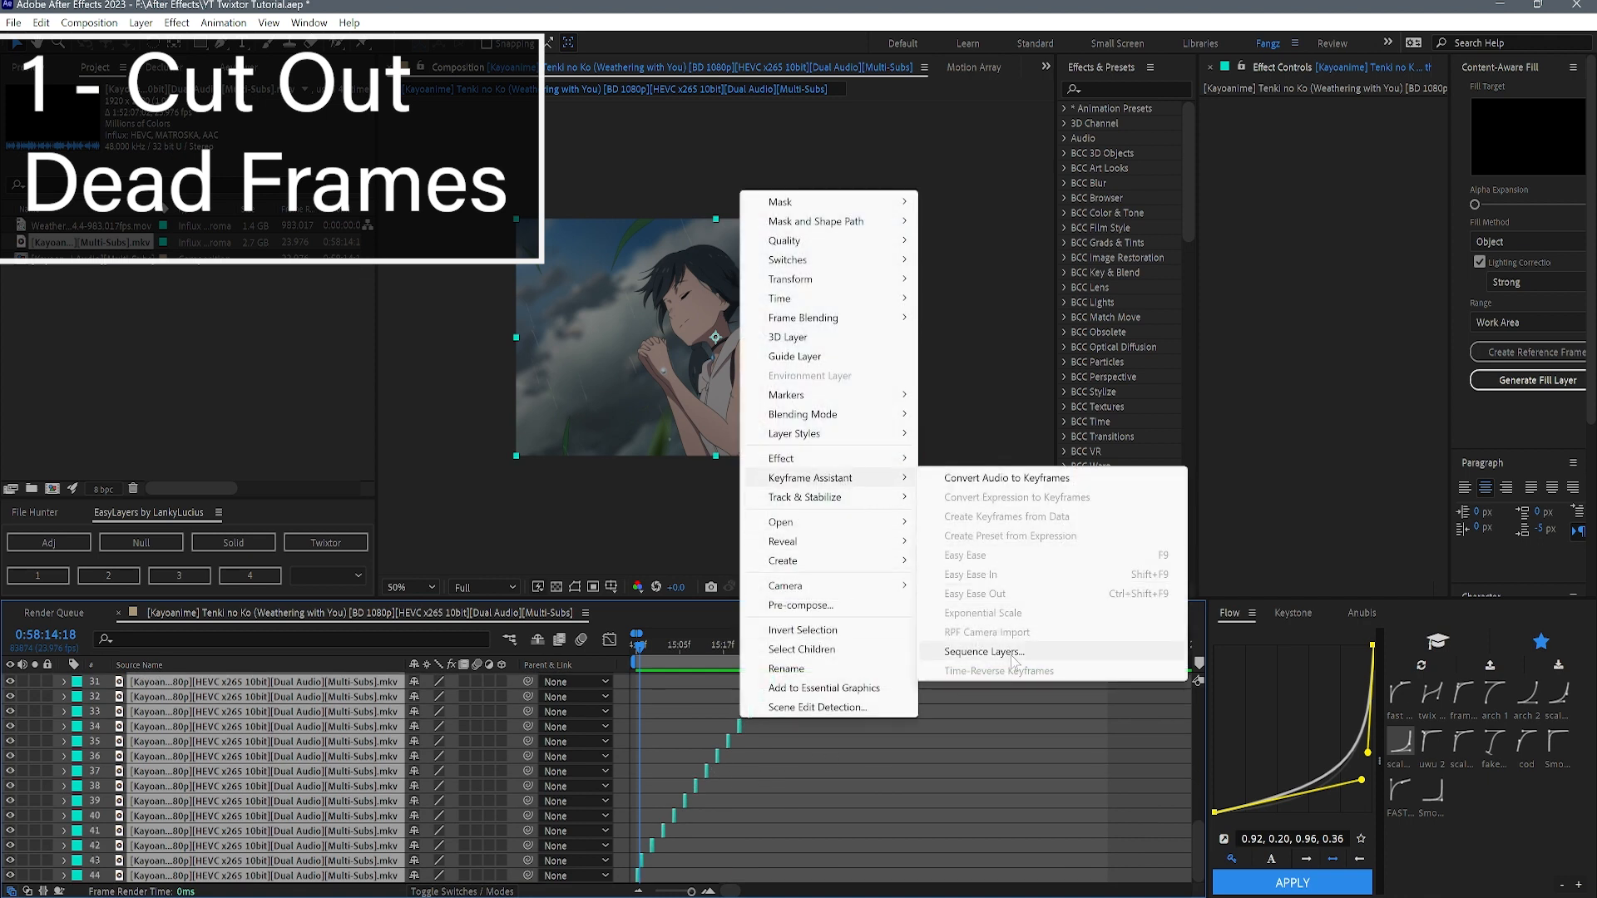
{"action": "left_click", "coordinate": [981, 652]}
{"action": "left_click", "coordinate": [645, 396]}
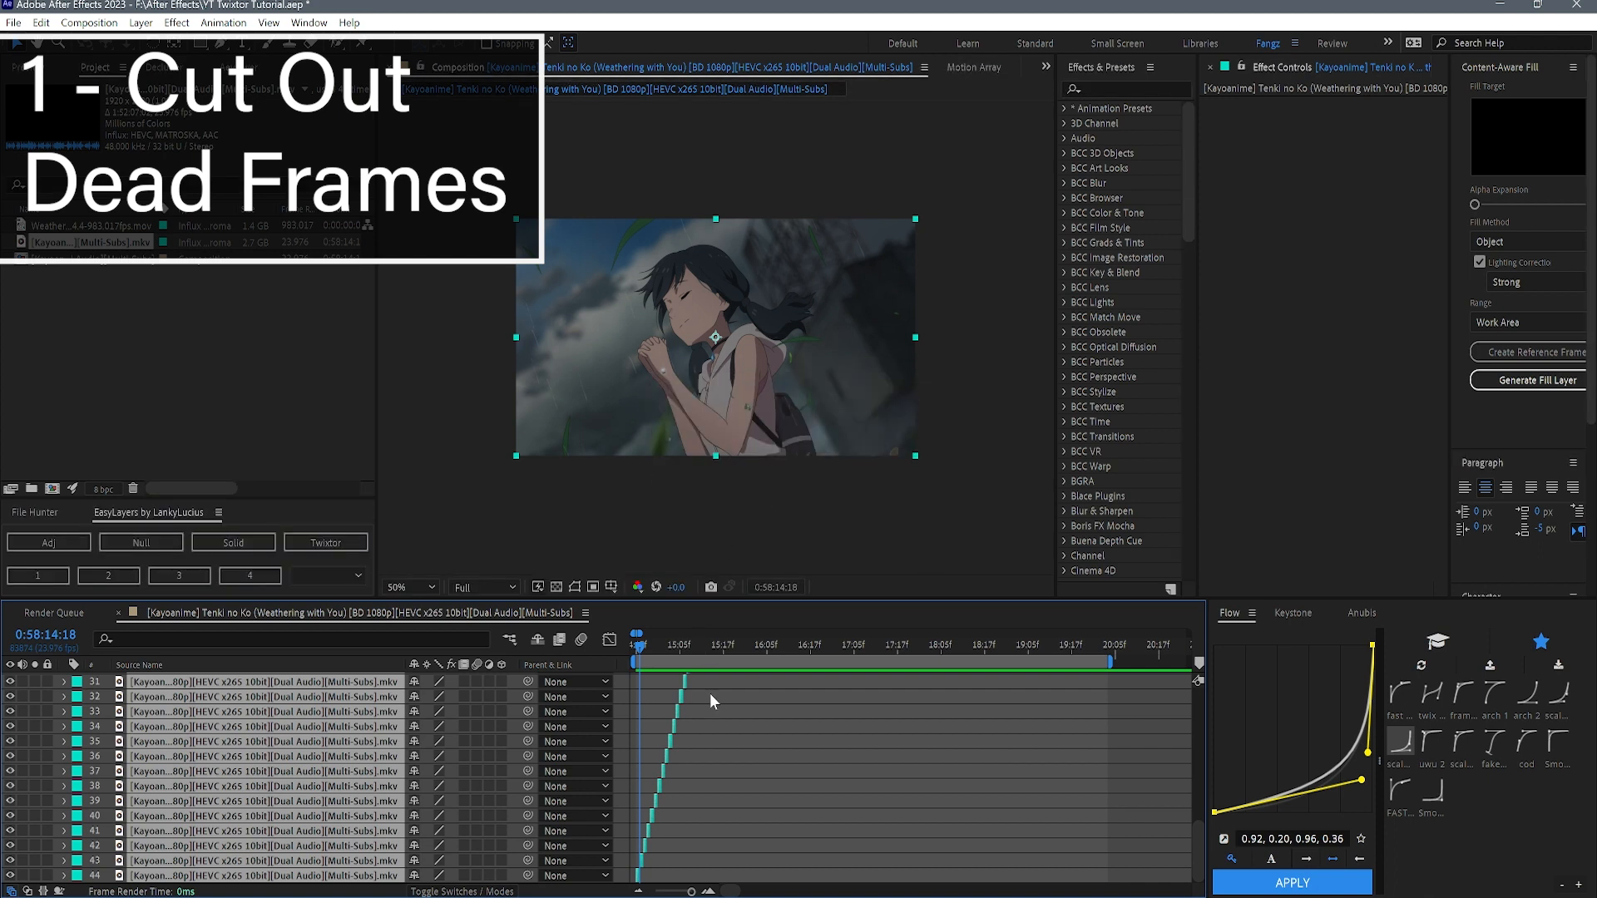
- Check the order of the sequenced layers up to layer 1 and briefly play back the result
{"action": "scroll", "coordinate": [724, 709], "scroll_direction": "up", "scroll_amount": 10}
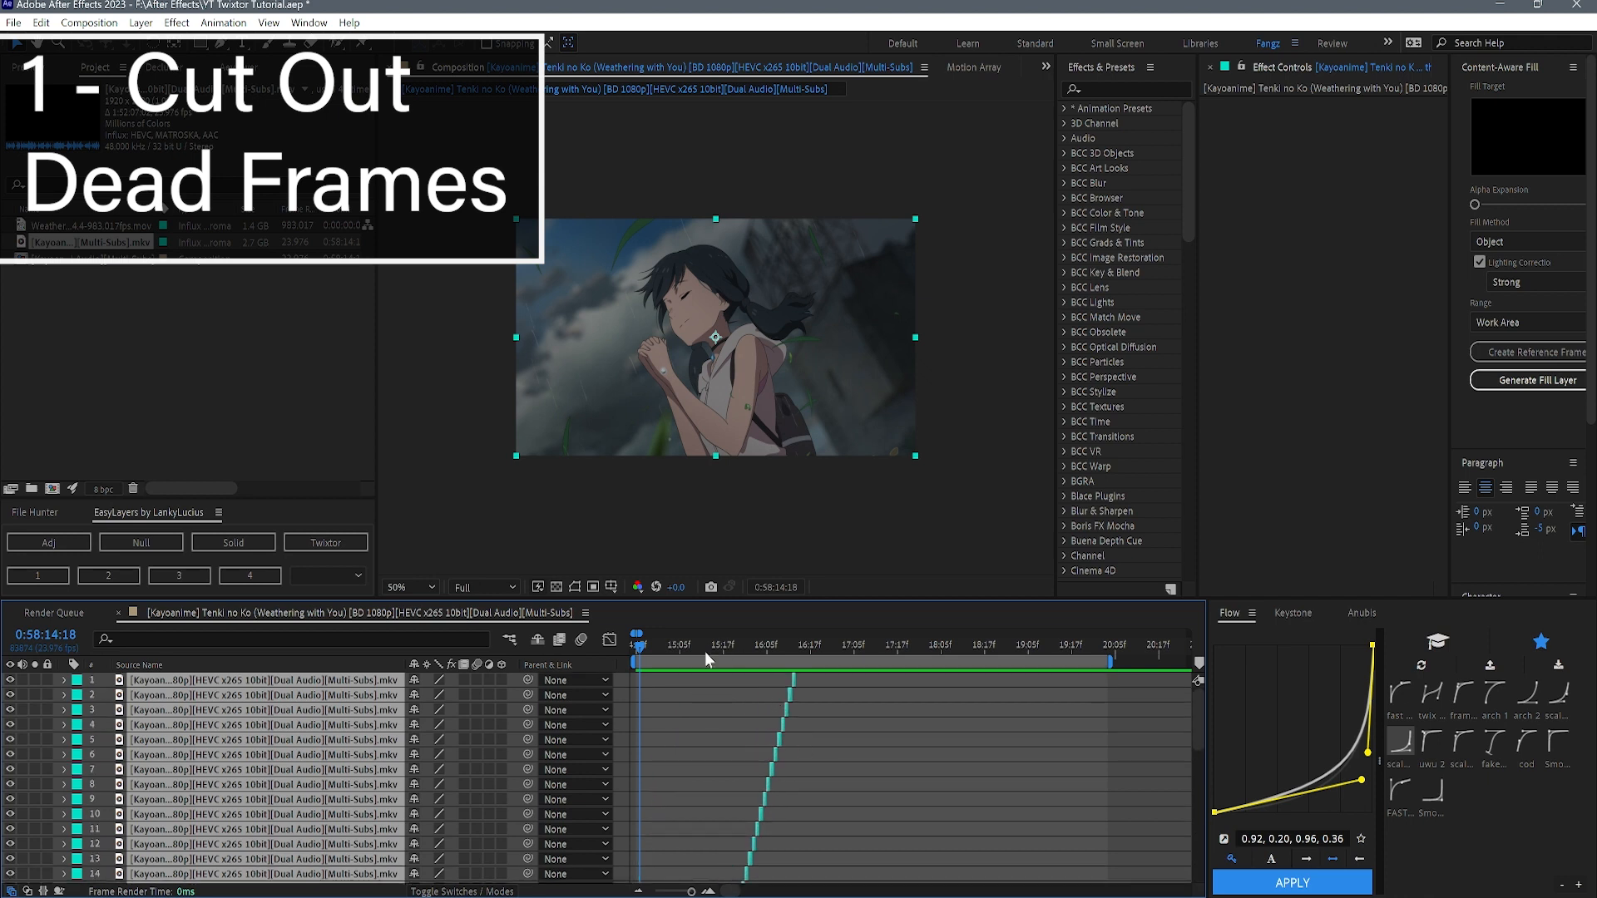
{"action": "key", "text": "space"}
{"action": "key", "text": "space"}
- Pre-compose all the sequenced one-frame layers into a single composition
{"action": "scroll", "coordinate": [706, 721], "scroll_direction": "down", "scroll_amount": 10}
{"action": "right_click", "coordinate": [675, 727]}
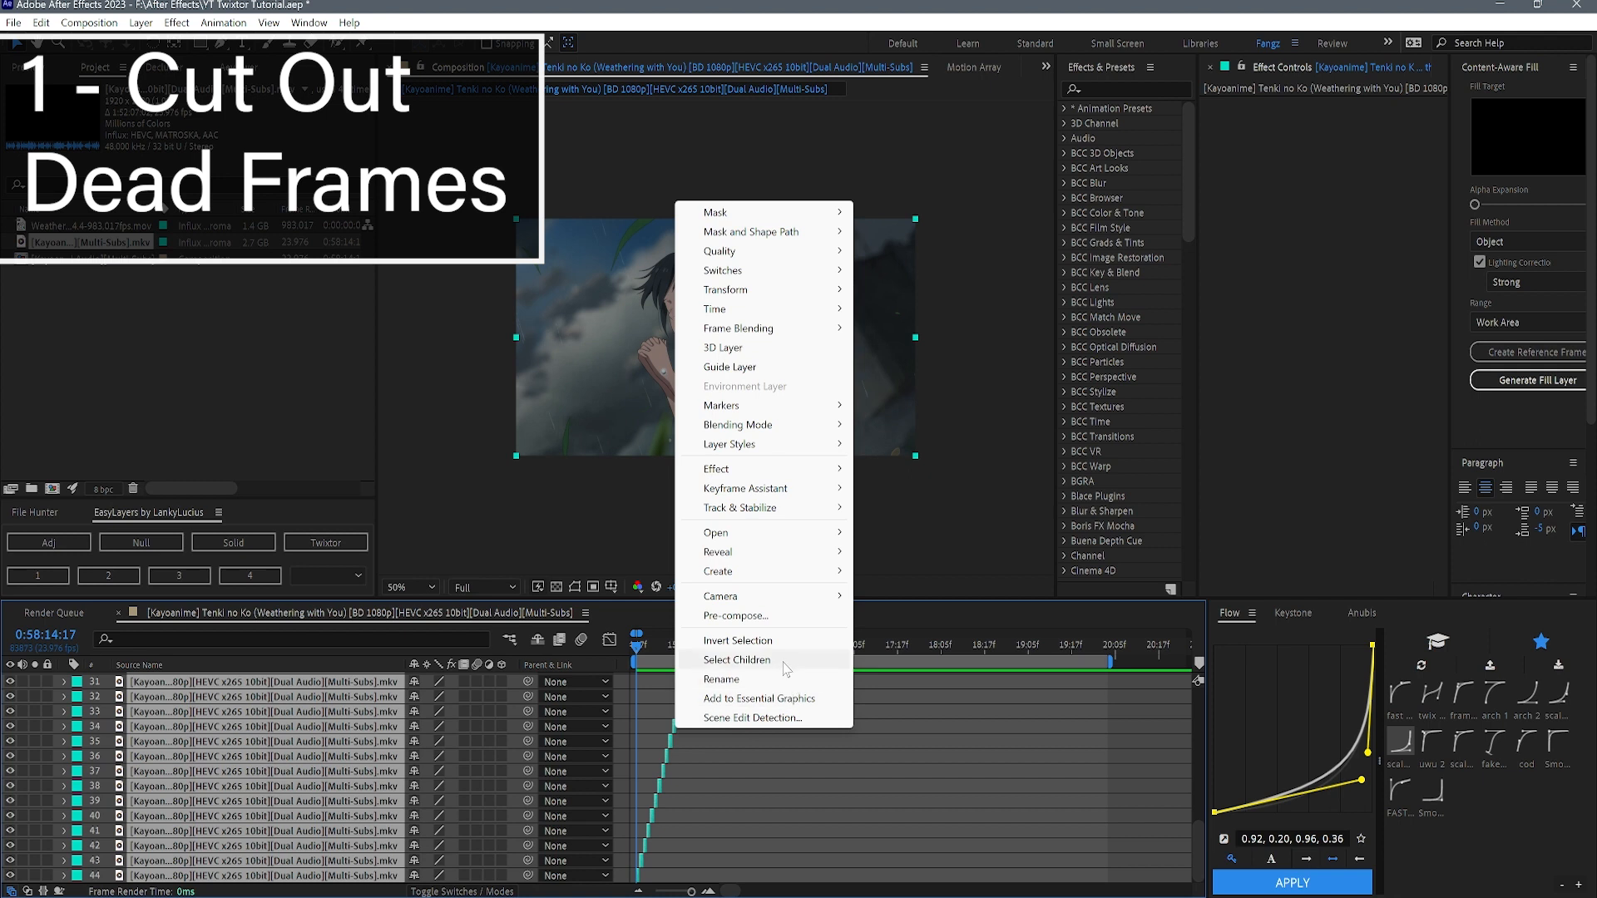
{"action": "left_click", "coordinate": [736, 616]}
{"action": "left_click", "coordinate": [524, 412]}
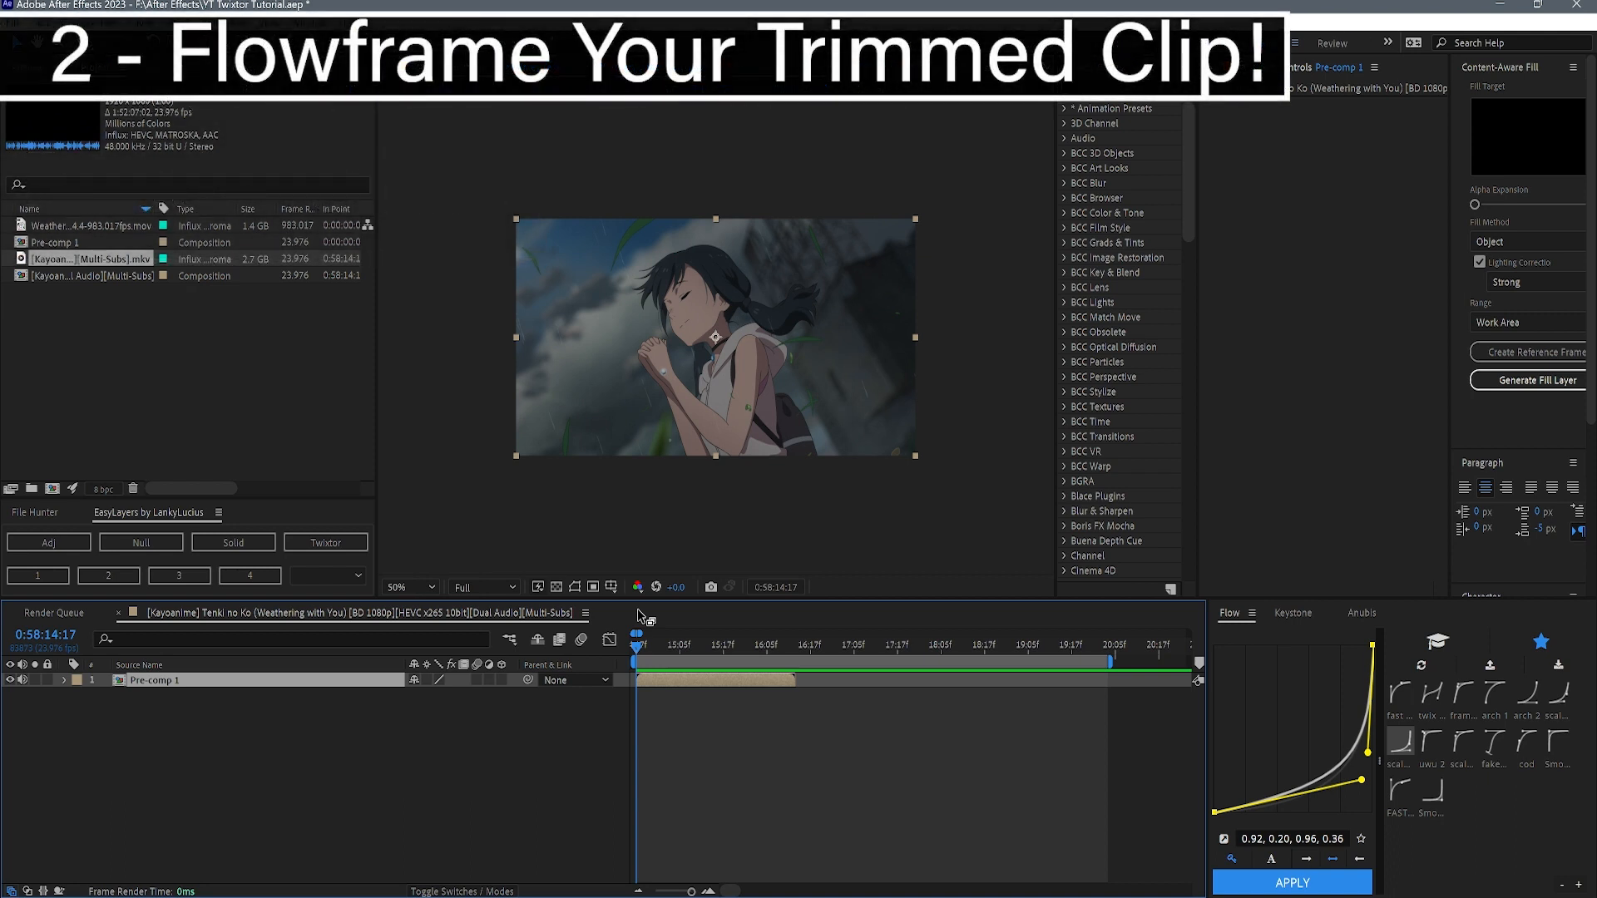
- Open the new pre-composition, play back the trimmed clip, and return the playhead to 0:00:00:00
{"action": "double_click", "coordinate": [653, 681]}
{"action": "left_click_drag", "start_coordinate": [660, 644], "coordinate": [647, 690]}
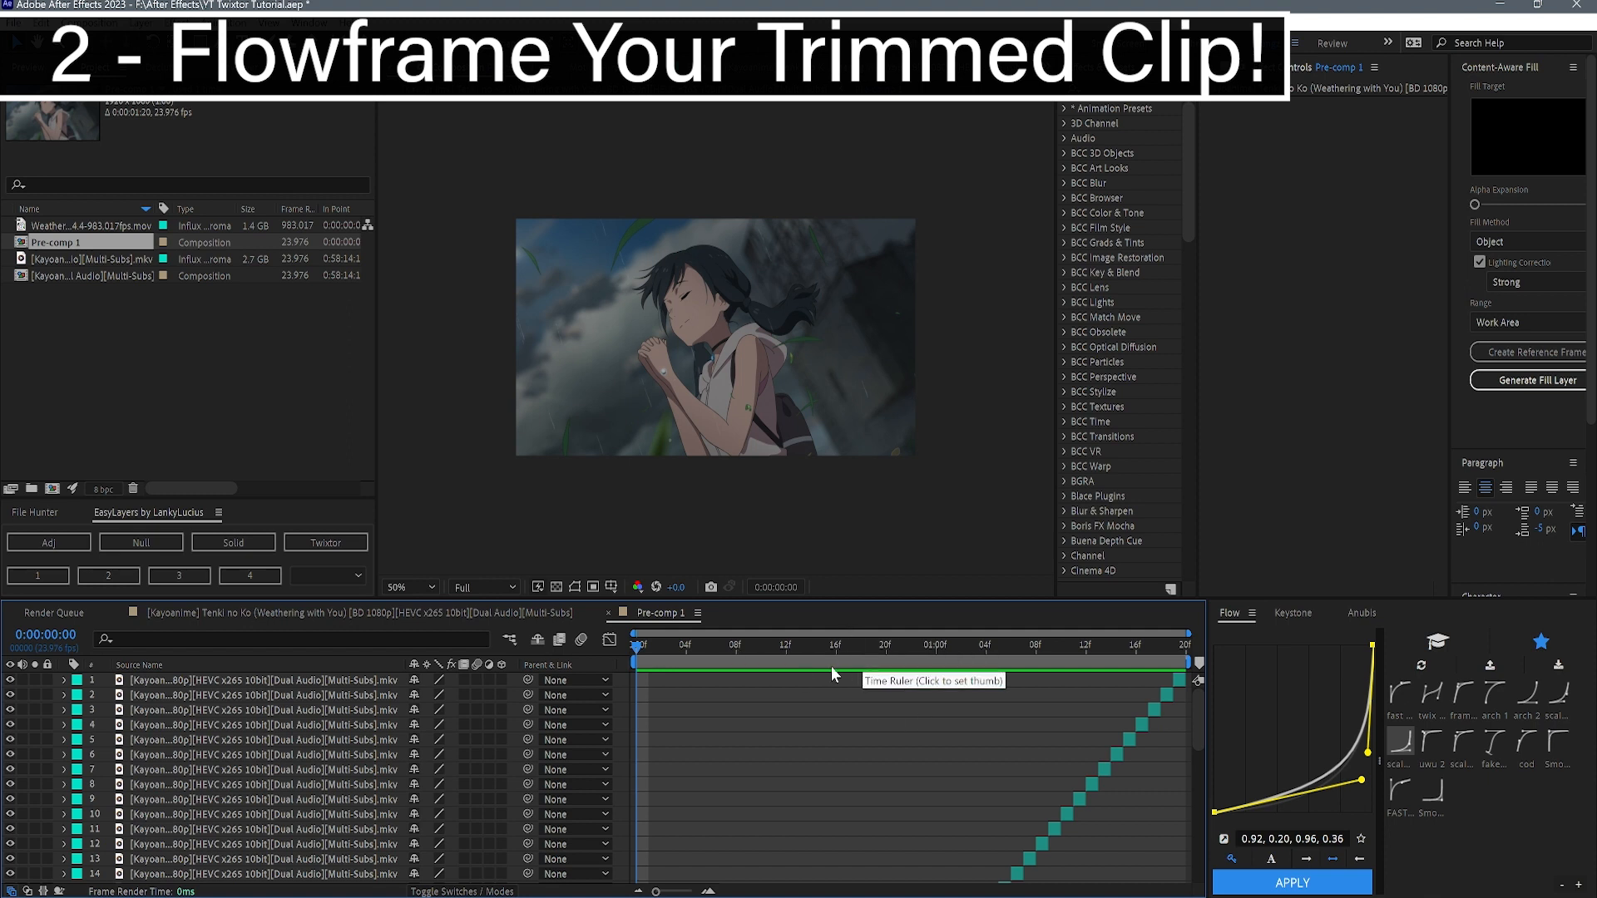
{"action": "left_click", "coordinate": [709, 644]}
{"action": "key", "text": "space"}
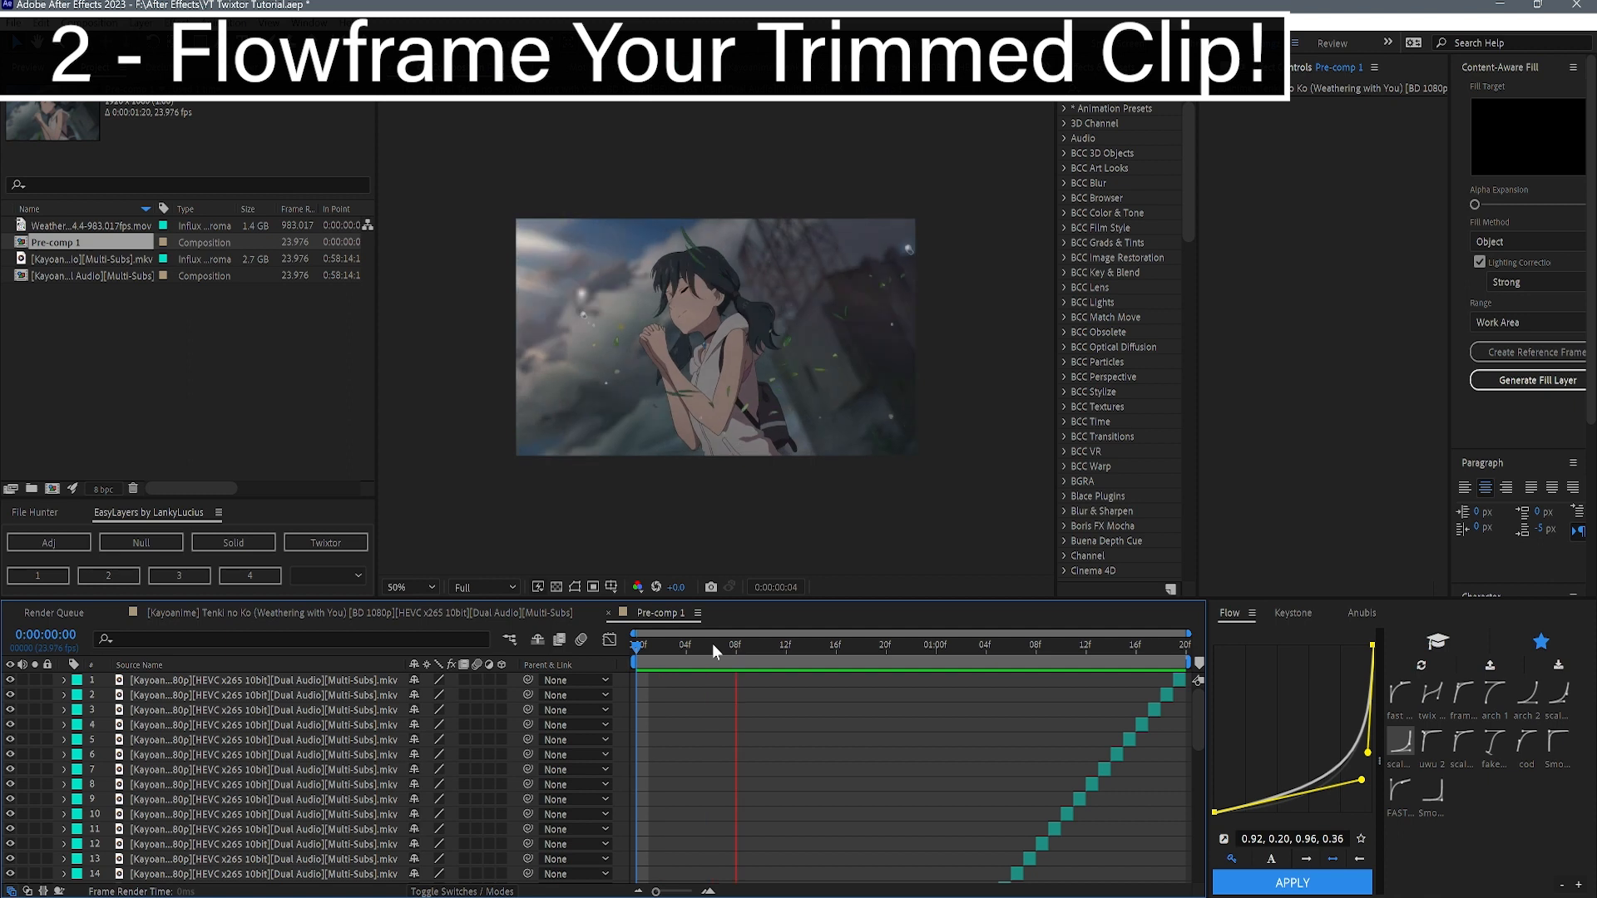
{"action": "left_click", "coordinate": [836, 648]}
{"action": "left_click_drag", "start_coordinate": [836, 647], "coordinate": [352, 611]}
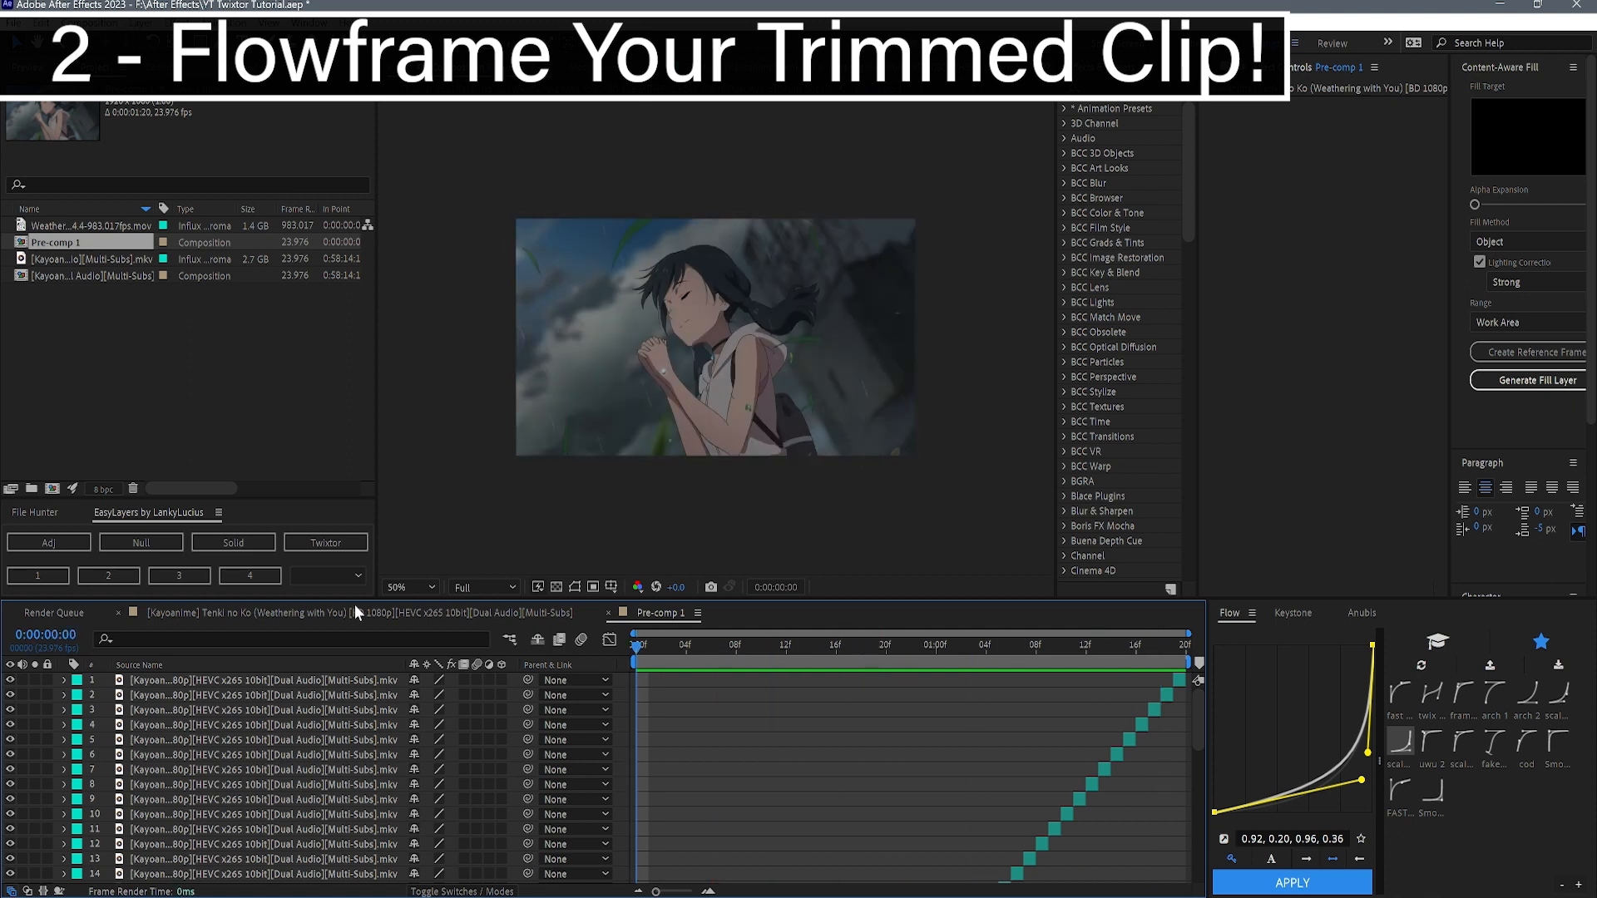
- Export the pre-composition with Anubis as Weathering Without You into E:/FlowFrame Files/Trimmed Clips/Weathering Without You/
{"action": "left_click", "coordinate": [1359, 613]}
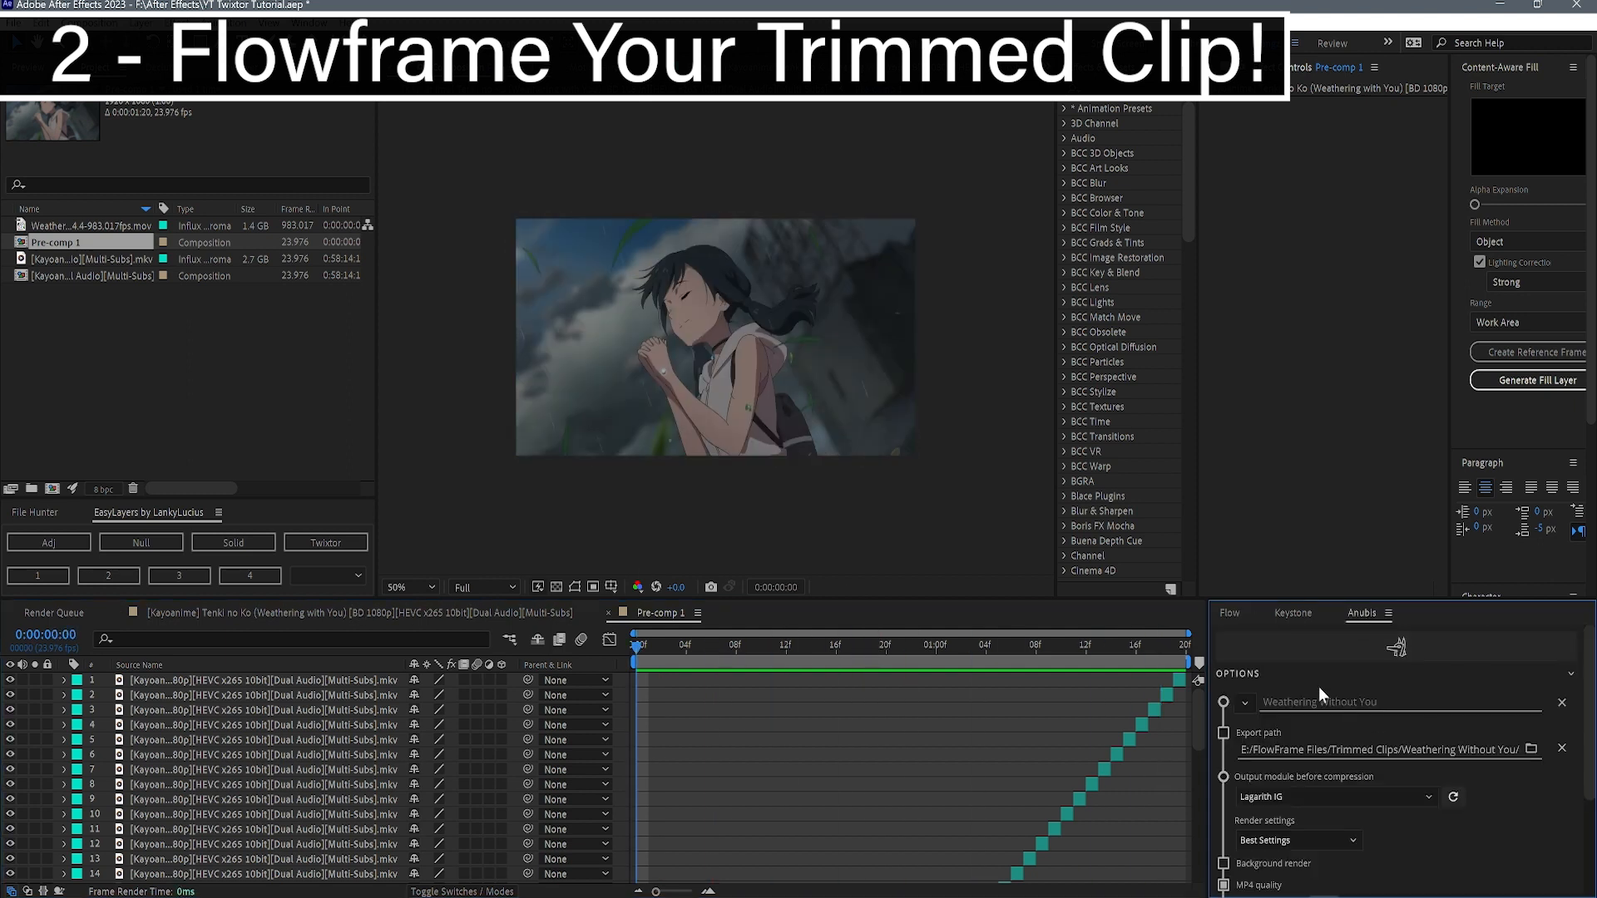
{"action": "left_click", "coordinate": [1286, 701]}
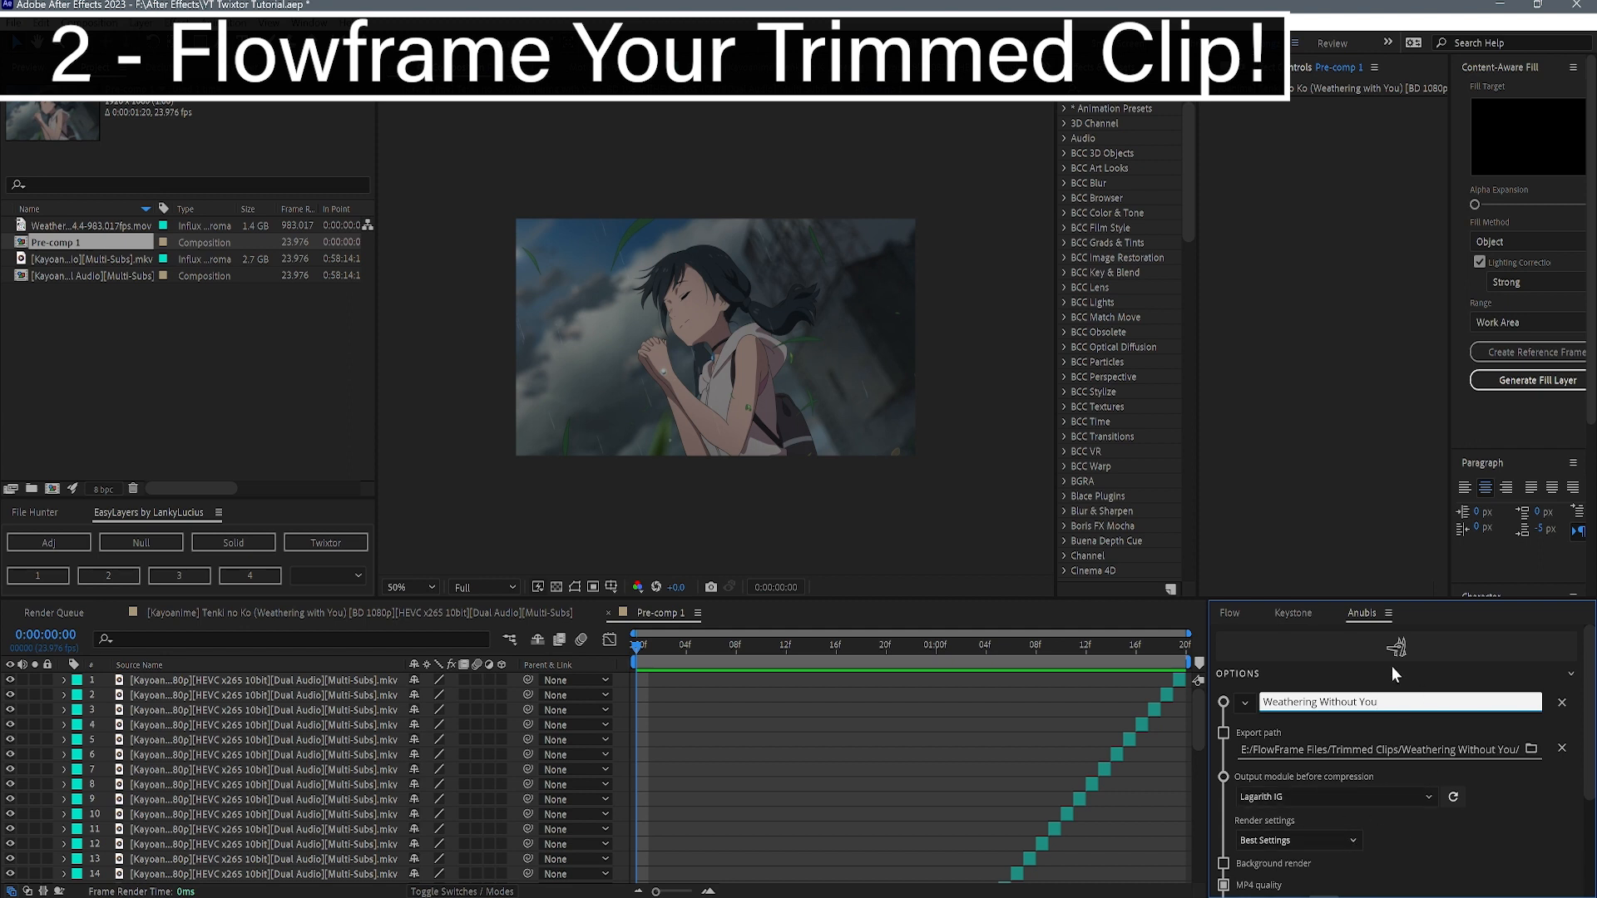
{"action": "left_click", "coordinate": [1353, 642]}
{"action": "left_click", "coordinate": [1354, 642]}
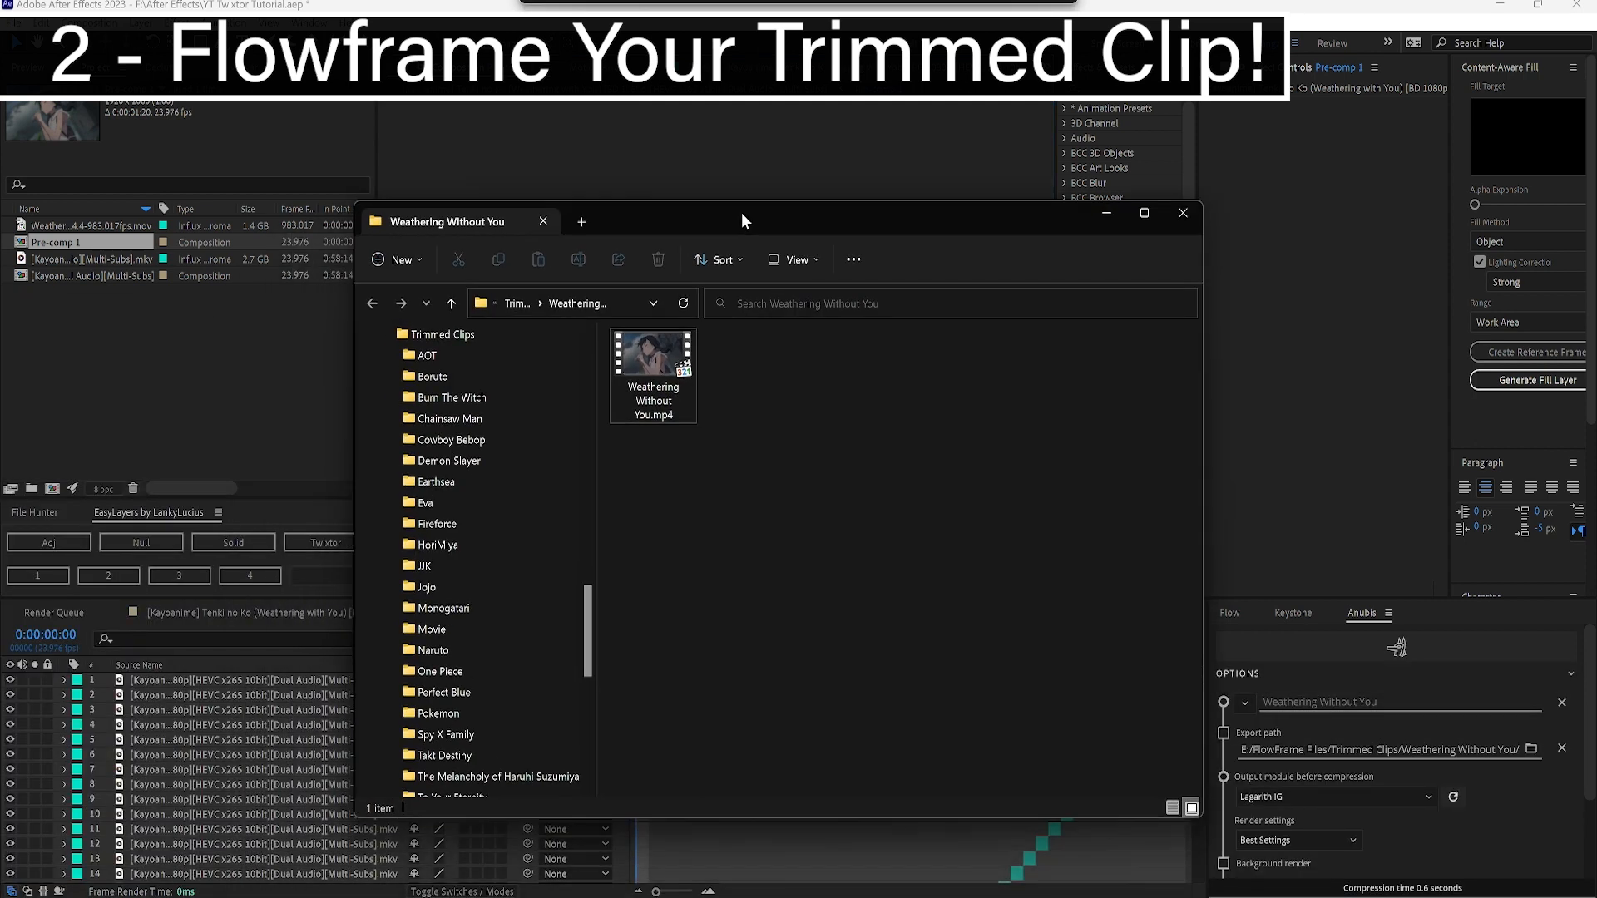
- Play the exported Weathering Without You.mp4 from its folder to check the trimmed clip, and close the player
{"action": "left_click_drag", "start_coordinate": [717, 237], "coordinate": [533, 163]}
{"action": "left_click", "coordinate": [452, 317]}
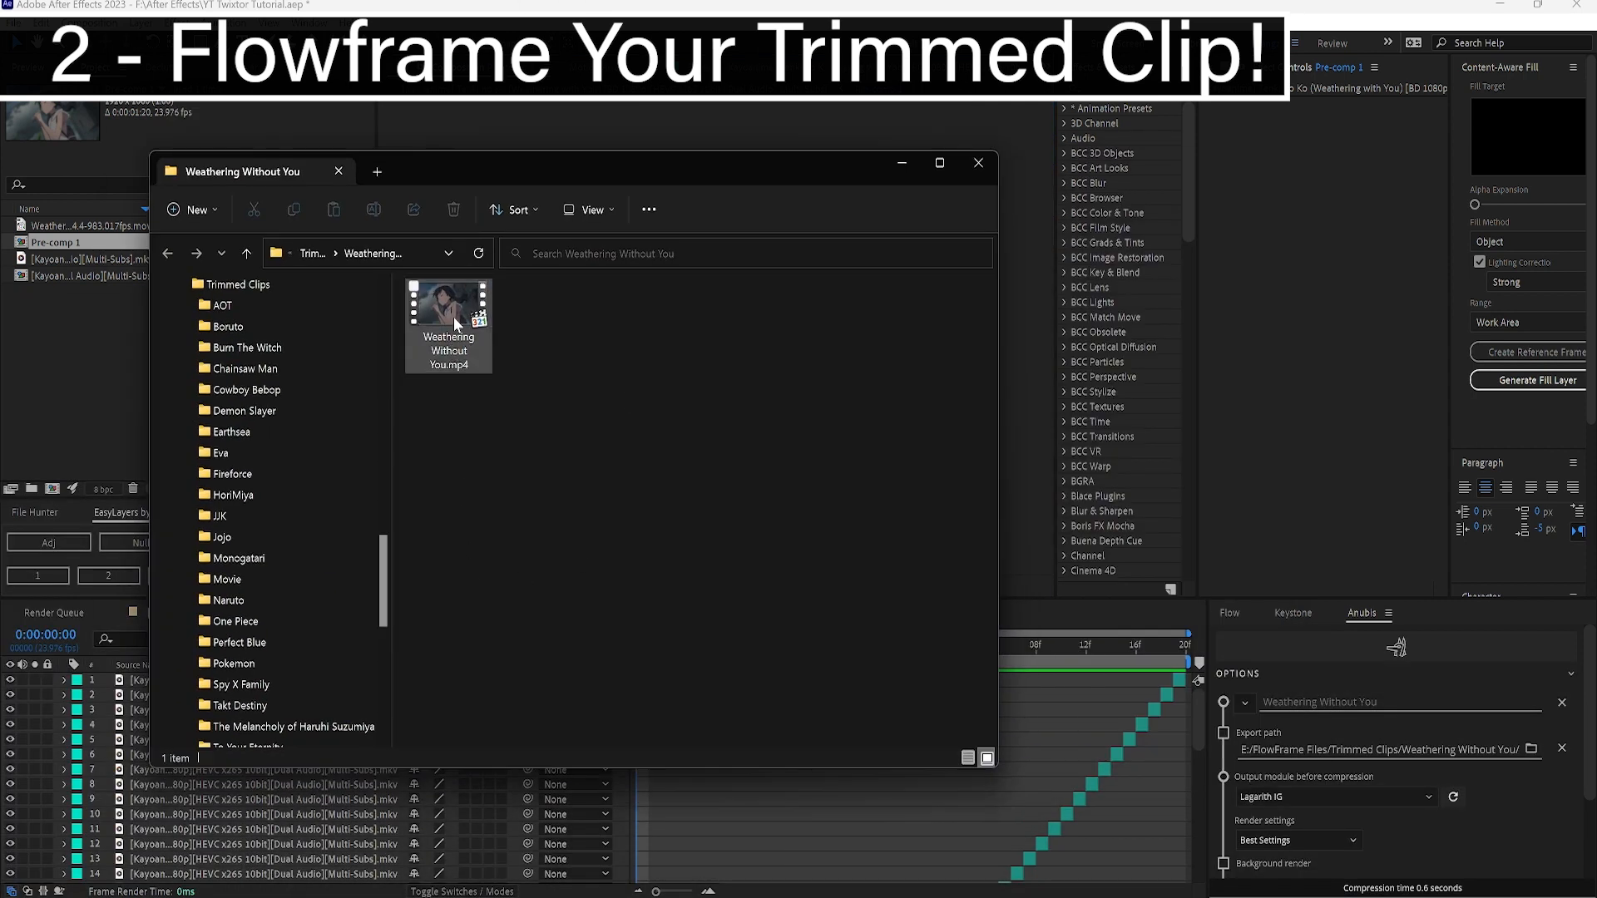
{"action": "double_click", "coordinate": [453, 317]}
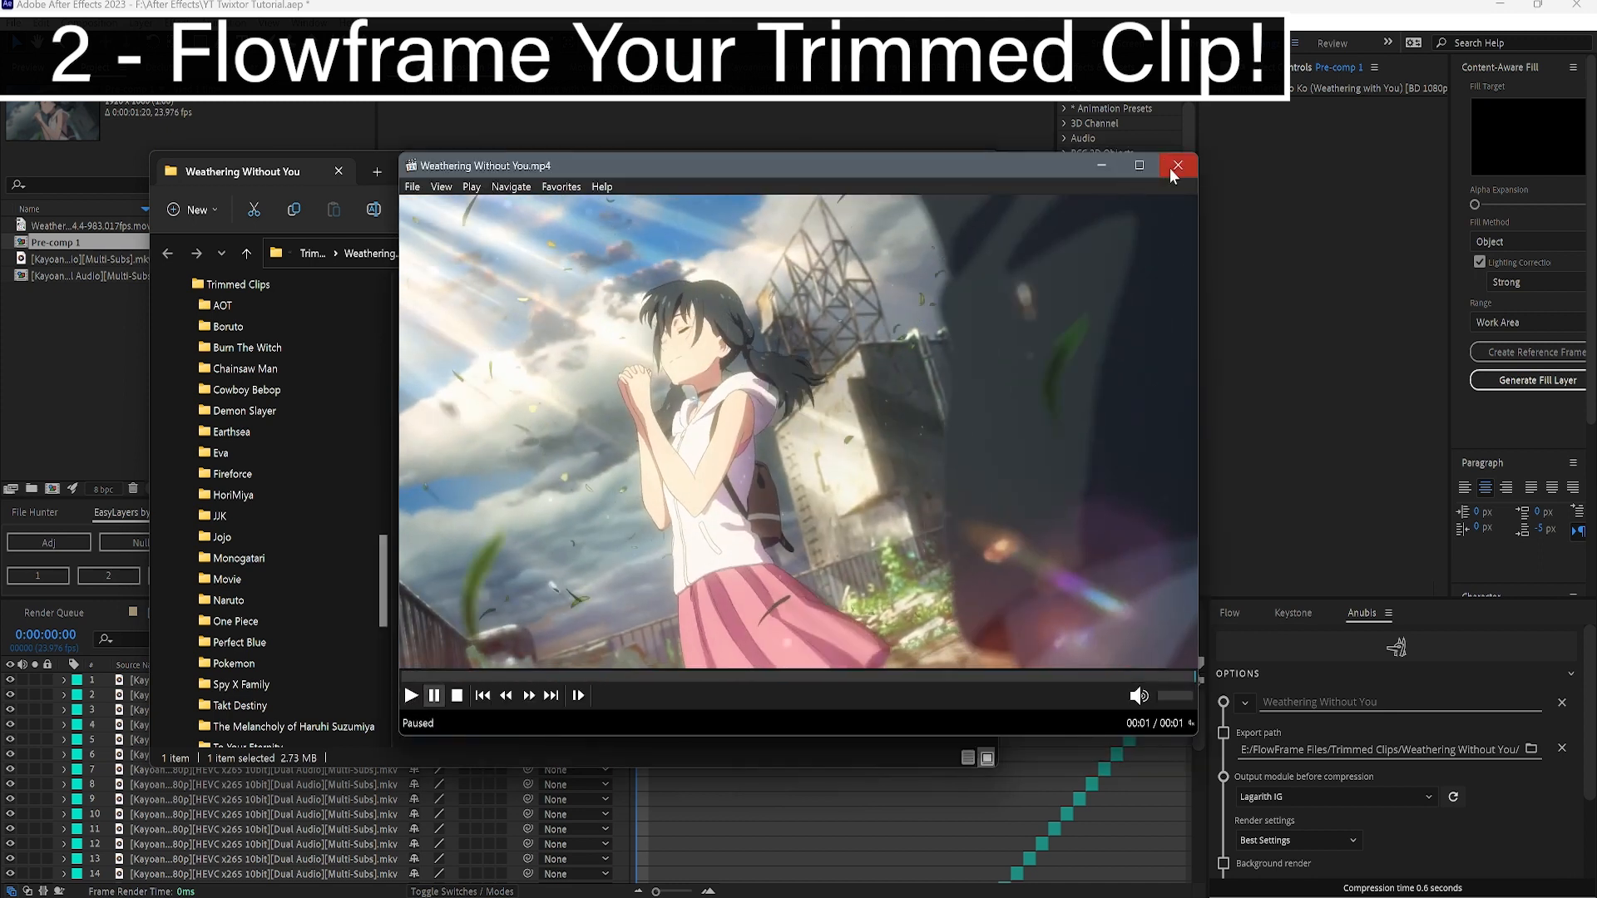
{"action": "left_click", "coordinate": [1176, 166]}
- Switch to Flowframes and choose RIFE (NCNN/VS) as the interpolation AI in the interpolation settings
{"action": "left_click_drag", "start_coordinate": [486, 161], "coordinate": [690, 191]}
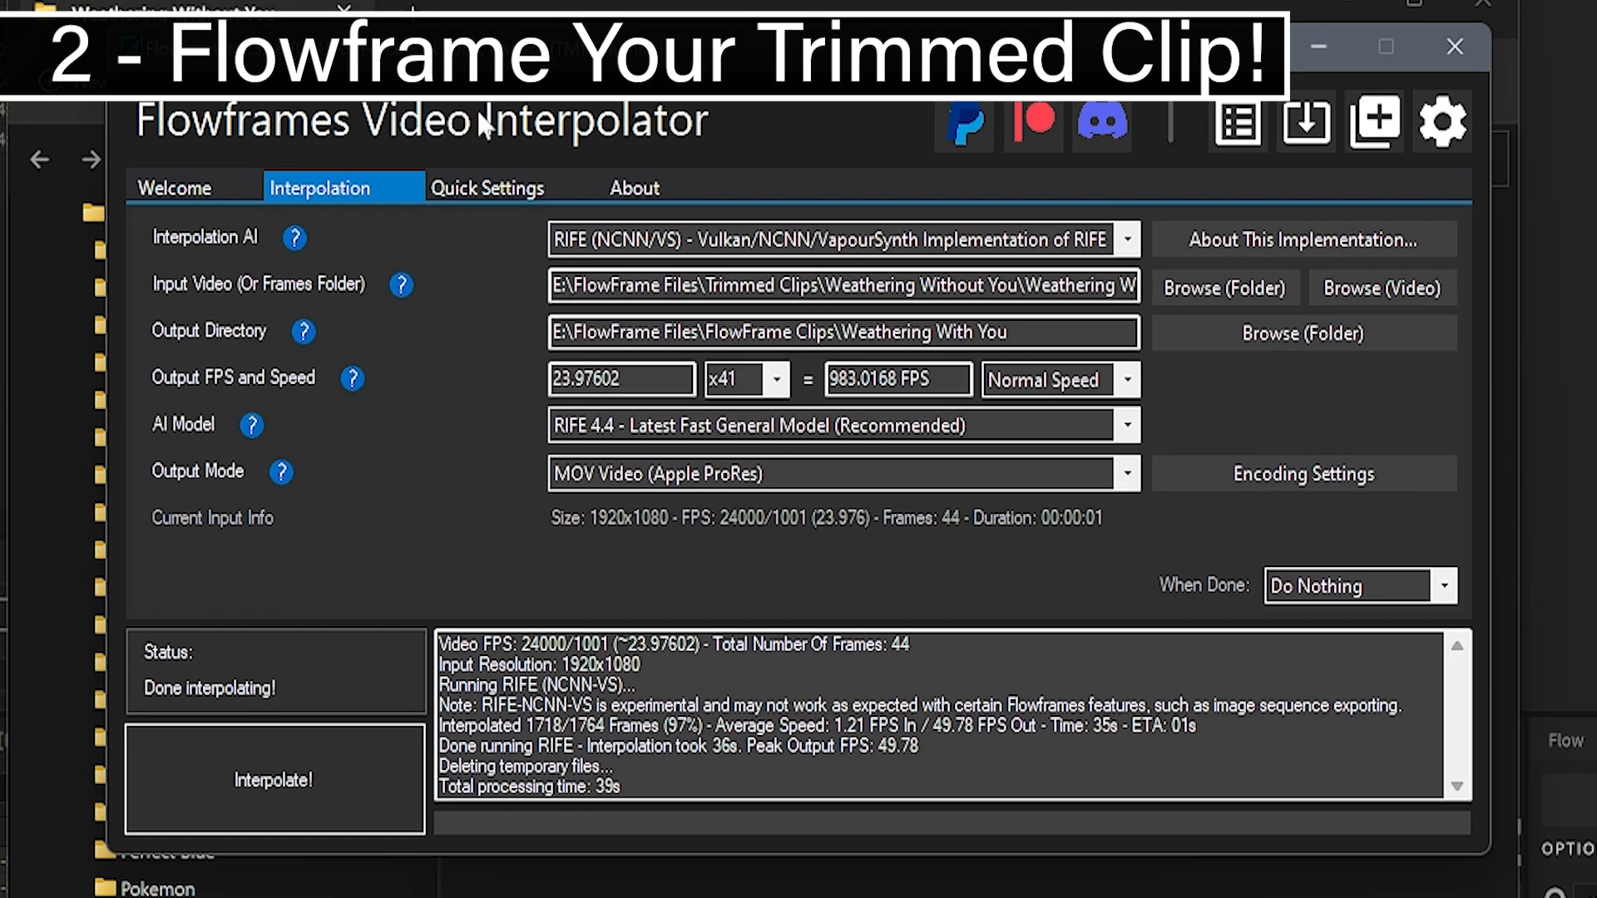
{"action": "left_click_drag", "start_coordinate": [485, 125], "coordinate": [398, 135]}
{"action": "left_click", "coordinate": [100, 193]}
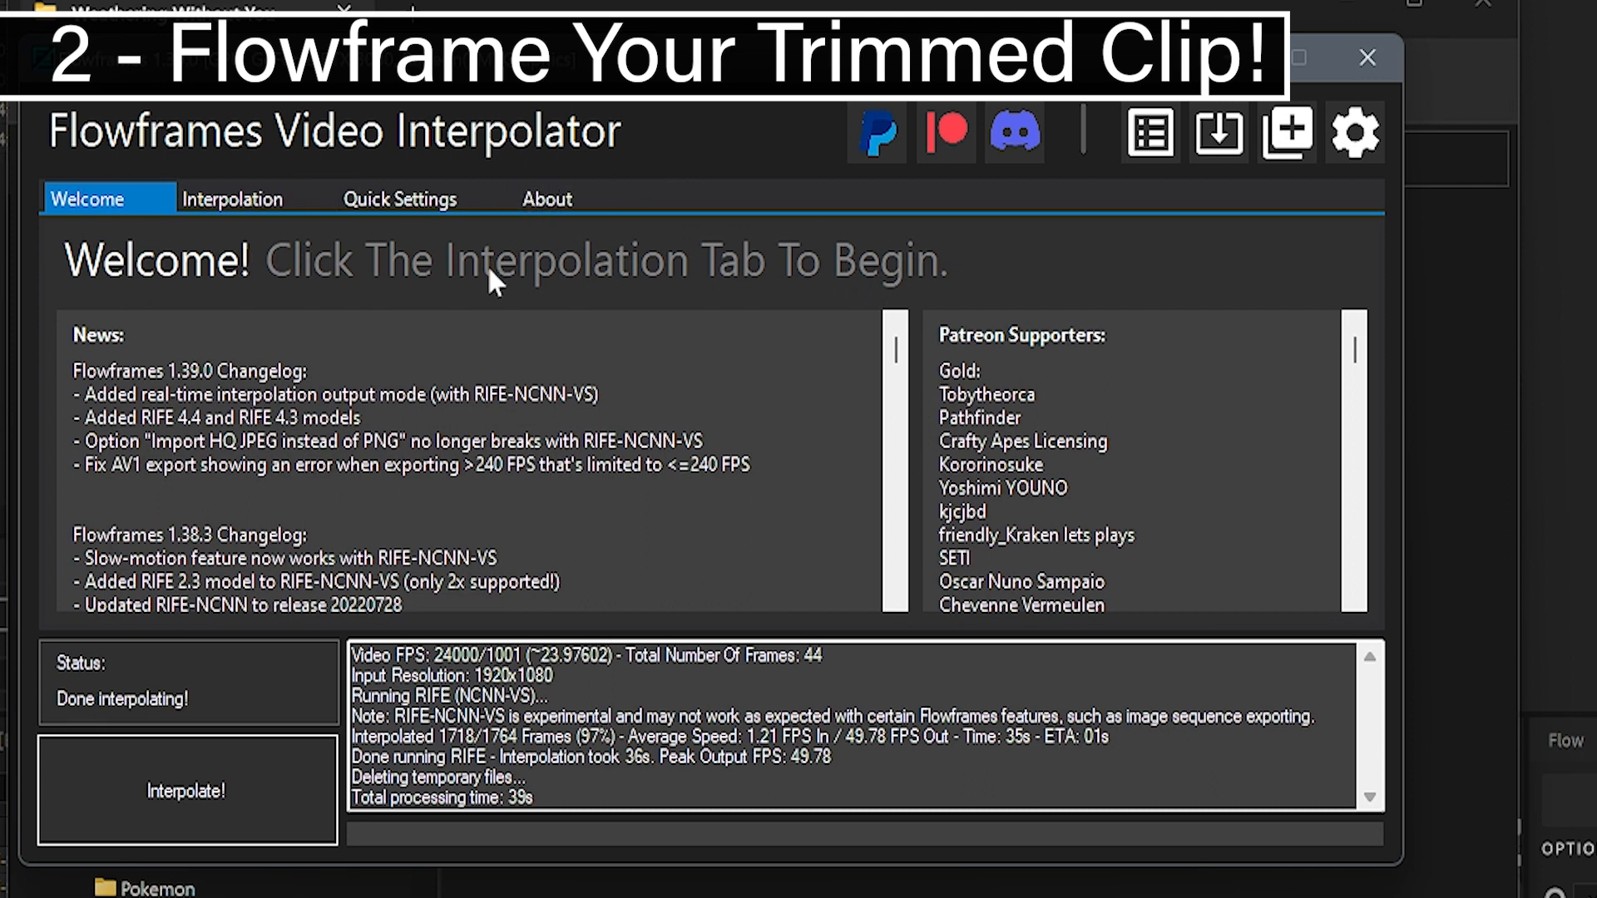
{"action": "left_click", "coordinate": [254, 203]}
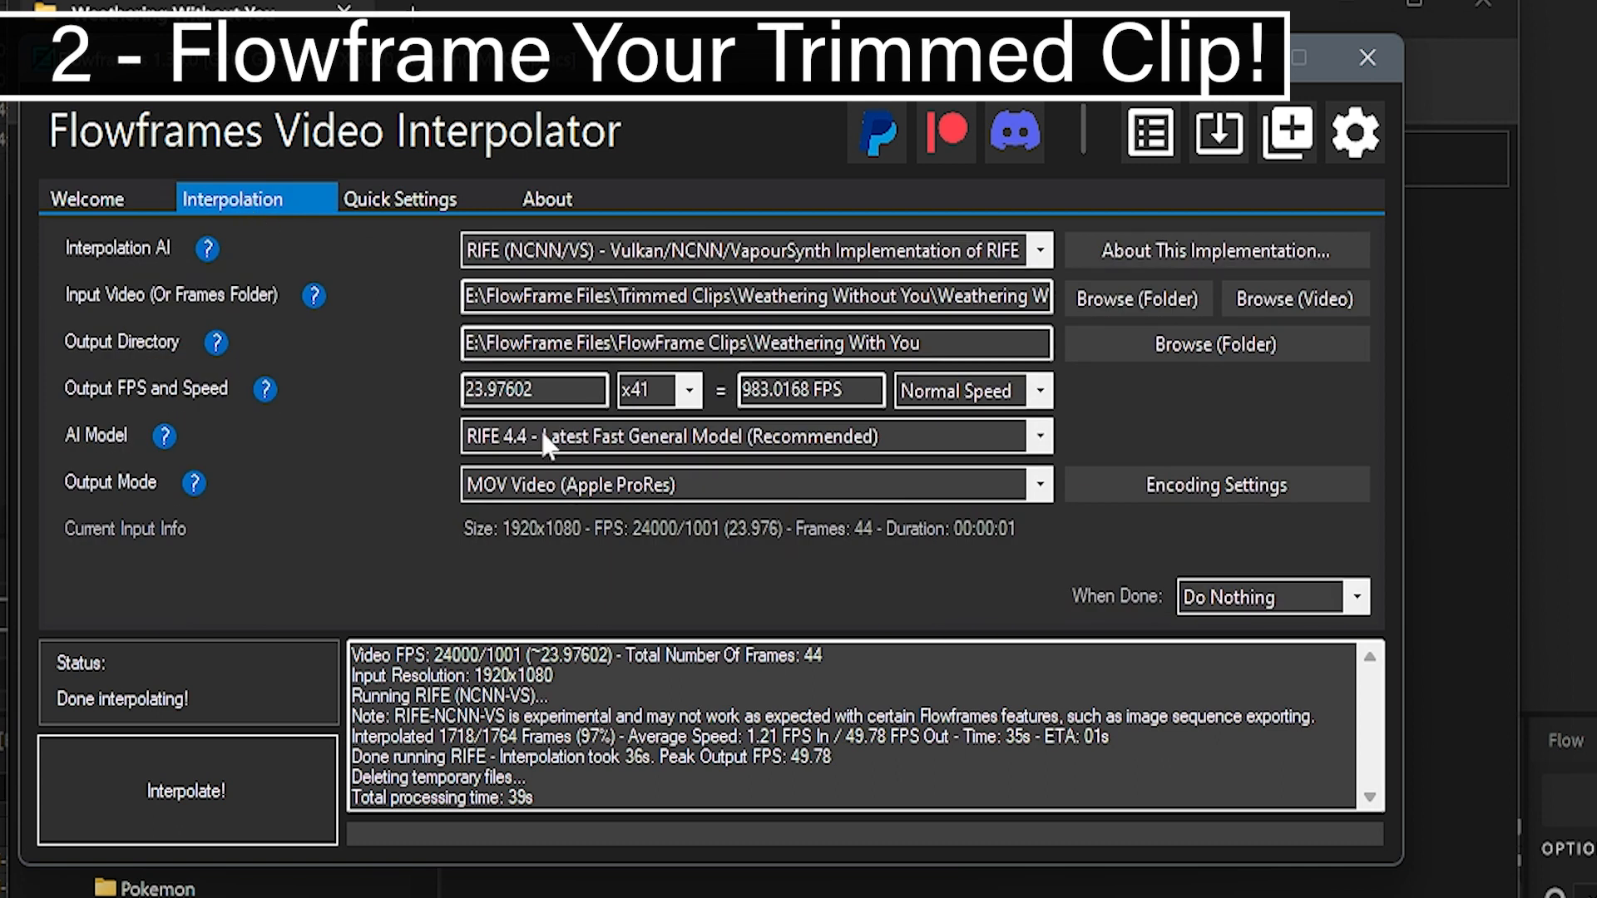
{"action": "left_click", "coordinate": [1038, 250]}
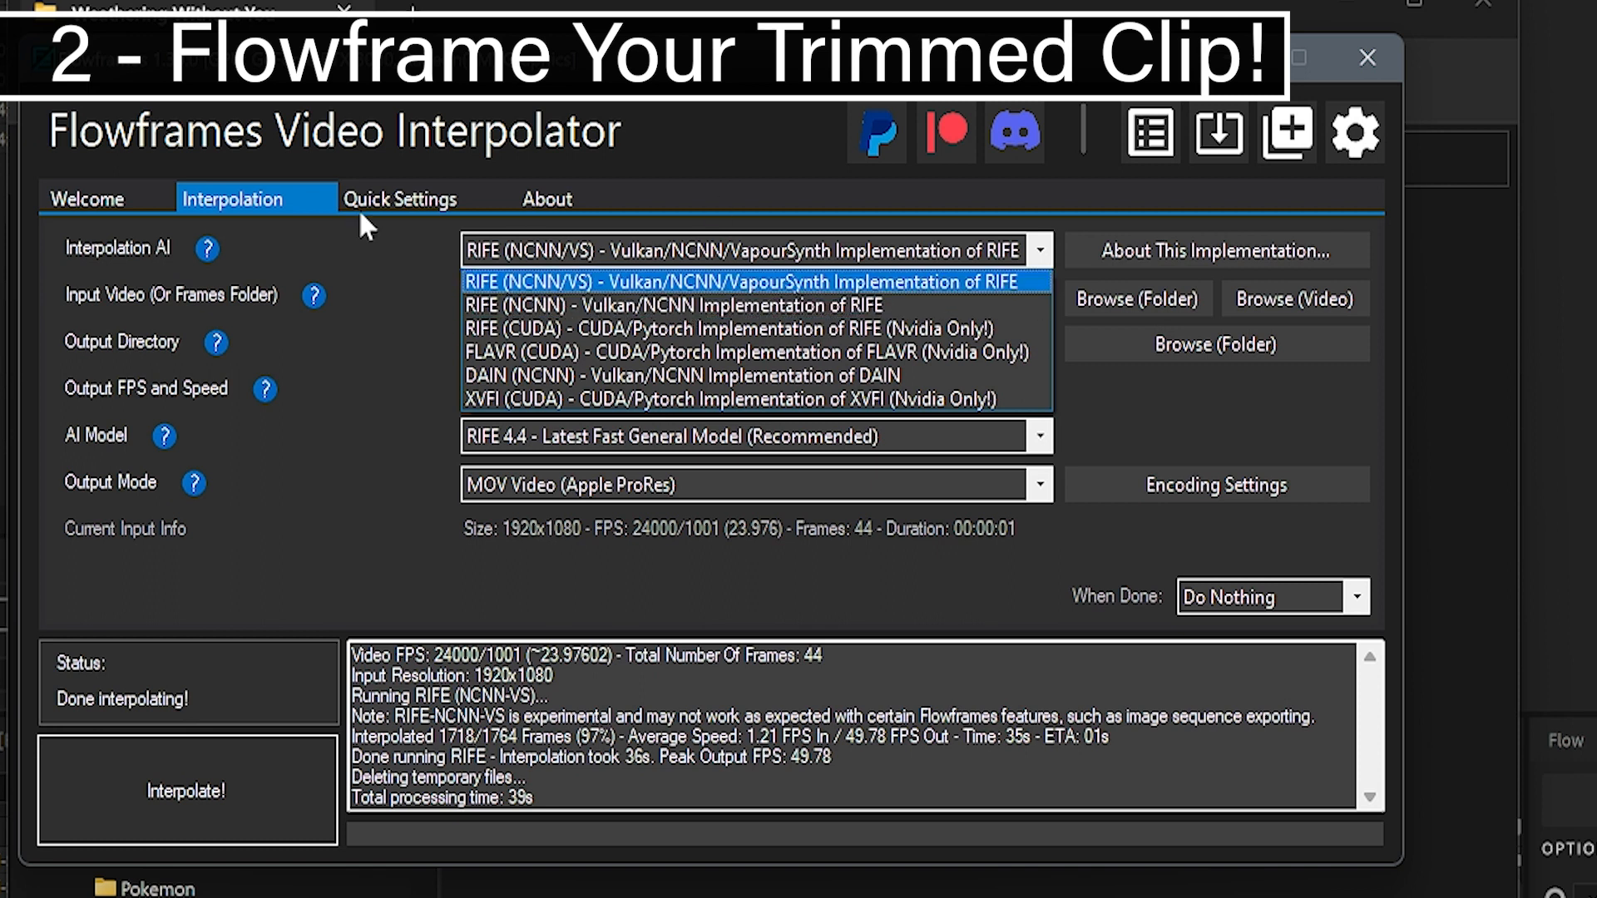
{"action": "left_click", "coordinate": [921, 278]}
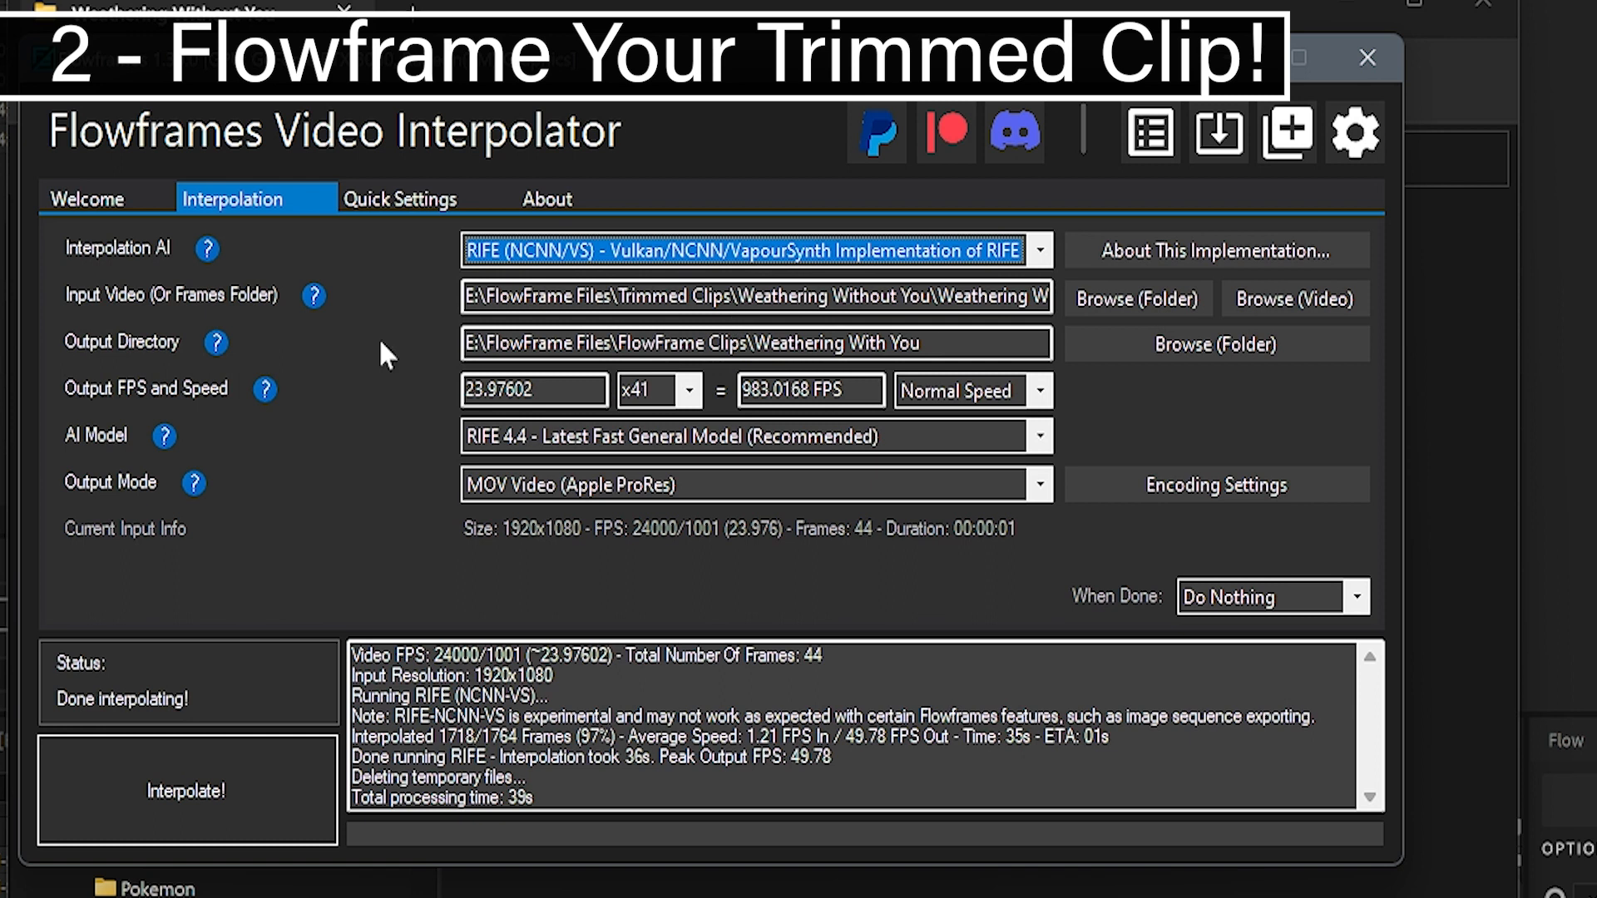
- Load Weathering Without You.mp4 from E:\FlowFrame Files\Trimmed Clips\Weathering With You as the input video
{"action": "left_click", "coordinate": [1297, 300]}
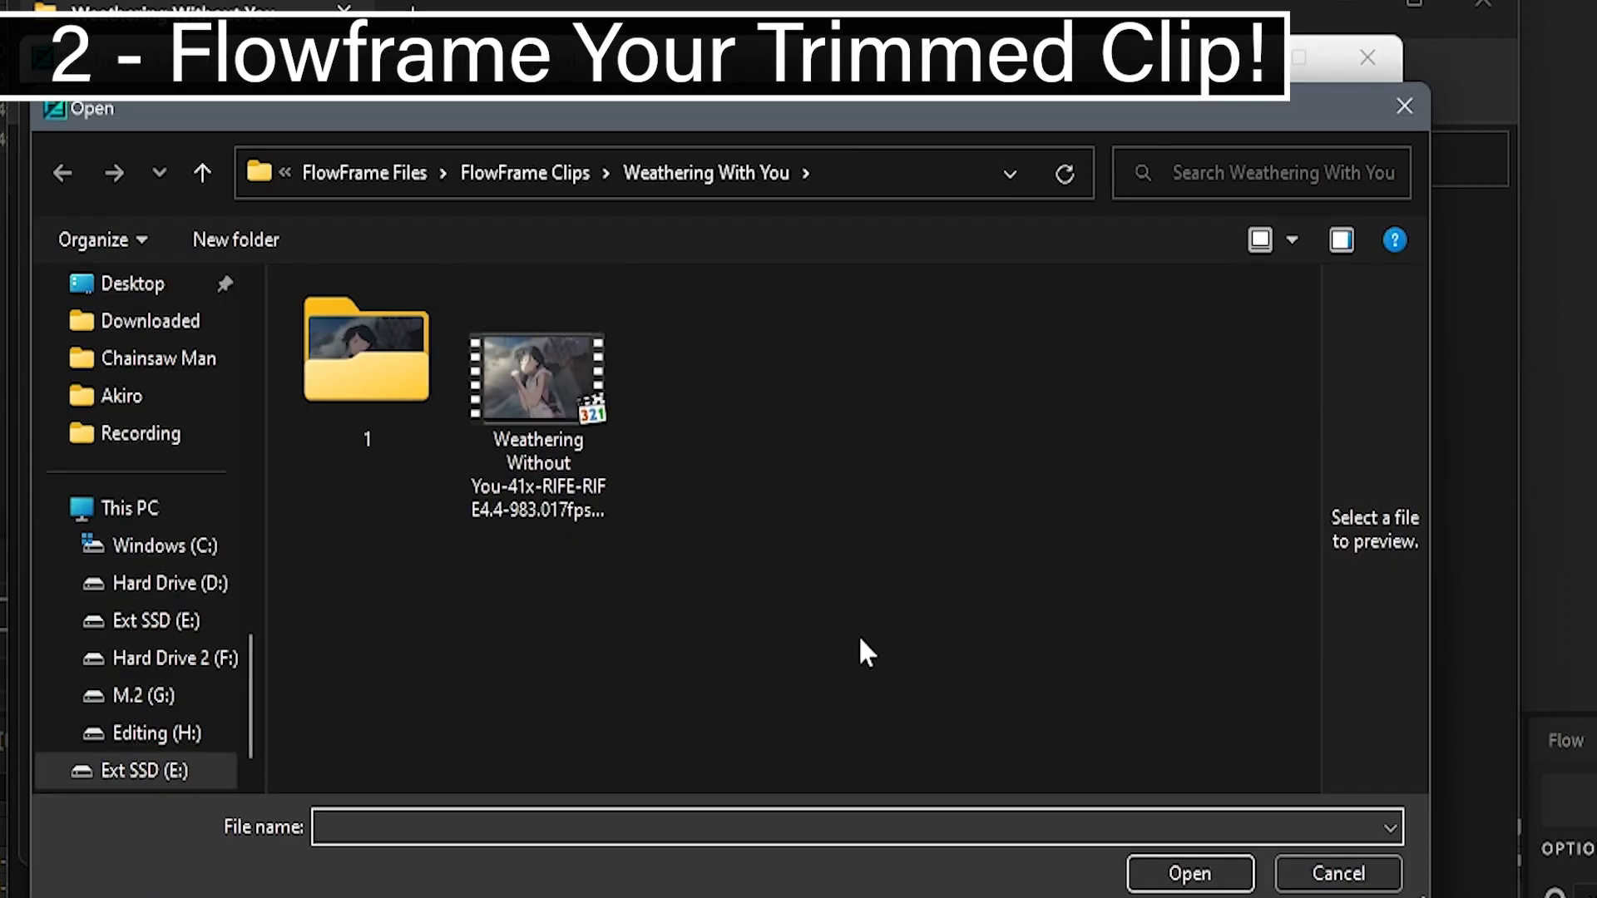
{"action": "left_click", "coordinate": [527, 173]}
{"action": "scroll", "coordinate": [502, 520], "scroll_direction": "down", "scroll_amount": 2}
{"action": "left_click", "coordinate": [498, 176]}
{"action": "double_click", "coordinate": [469, 438]}
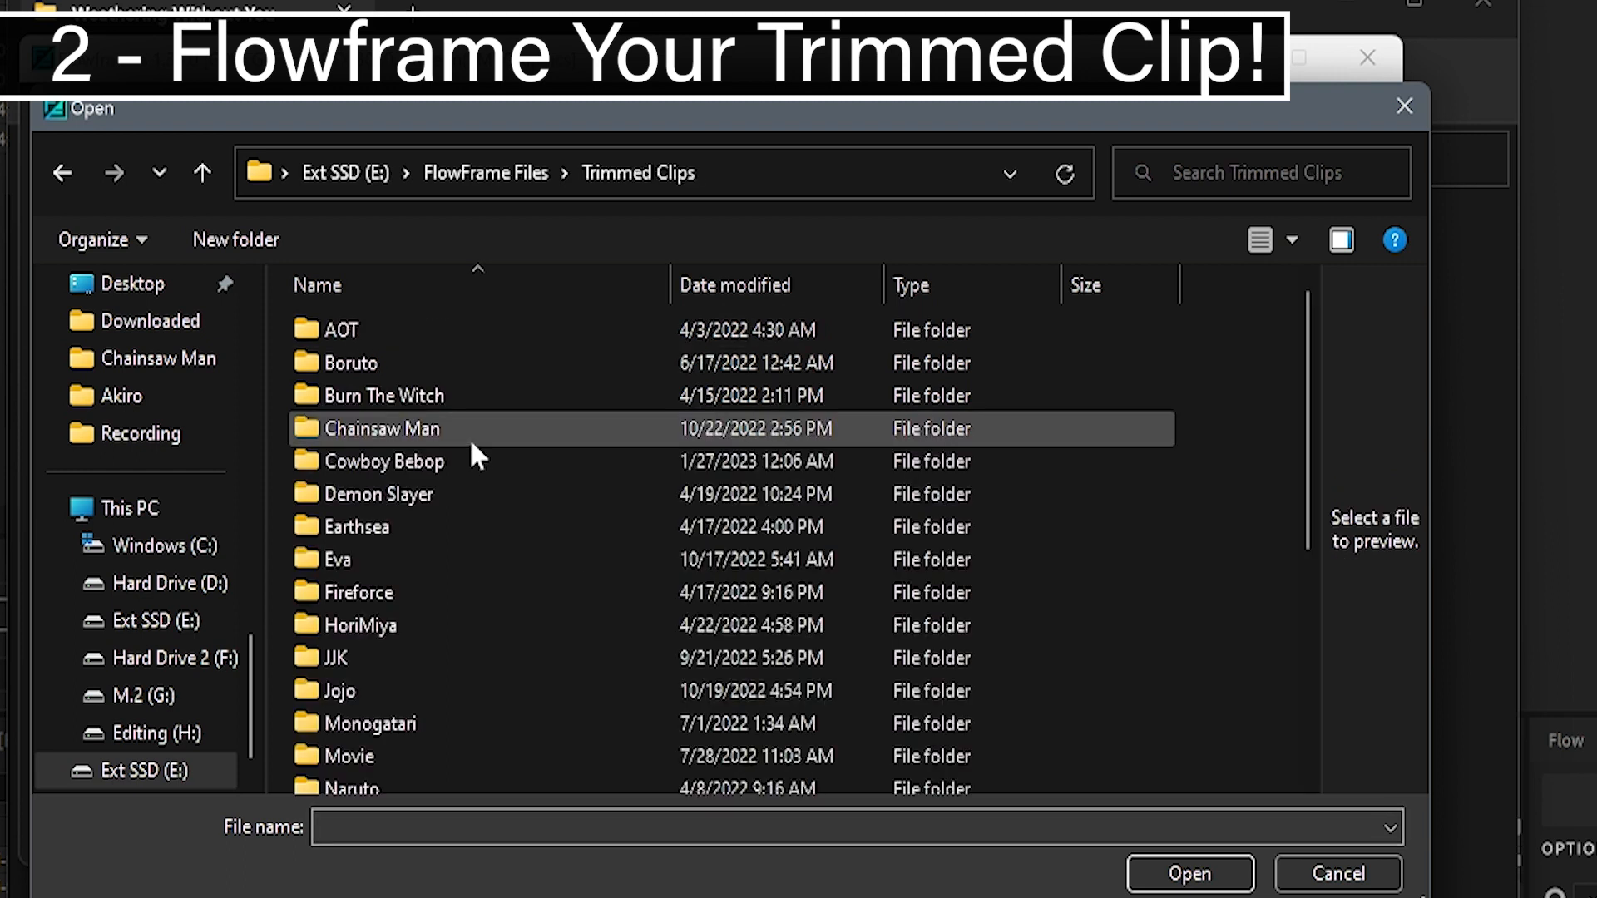
{"action": "scroll", "coordinate": [482, 457], "scroll_direction": "down", "scroll_amount": 5}
{"action": "scroll", "coordinate": [545, 457], "scroll_direction": "up", "scroll_amount": 5}
{"action": "scroll", "coordinate": [545, 456], "scroll_direction": "down", "scroll_amount": 4}
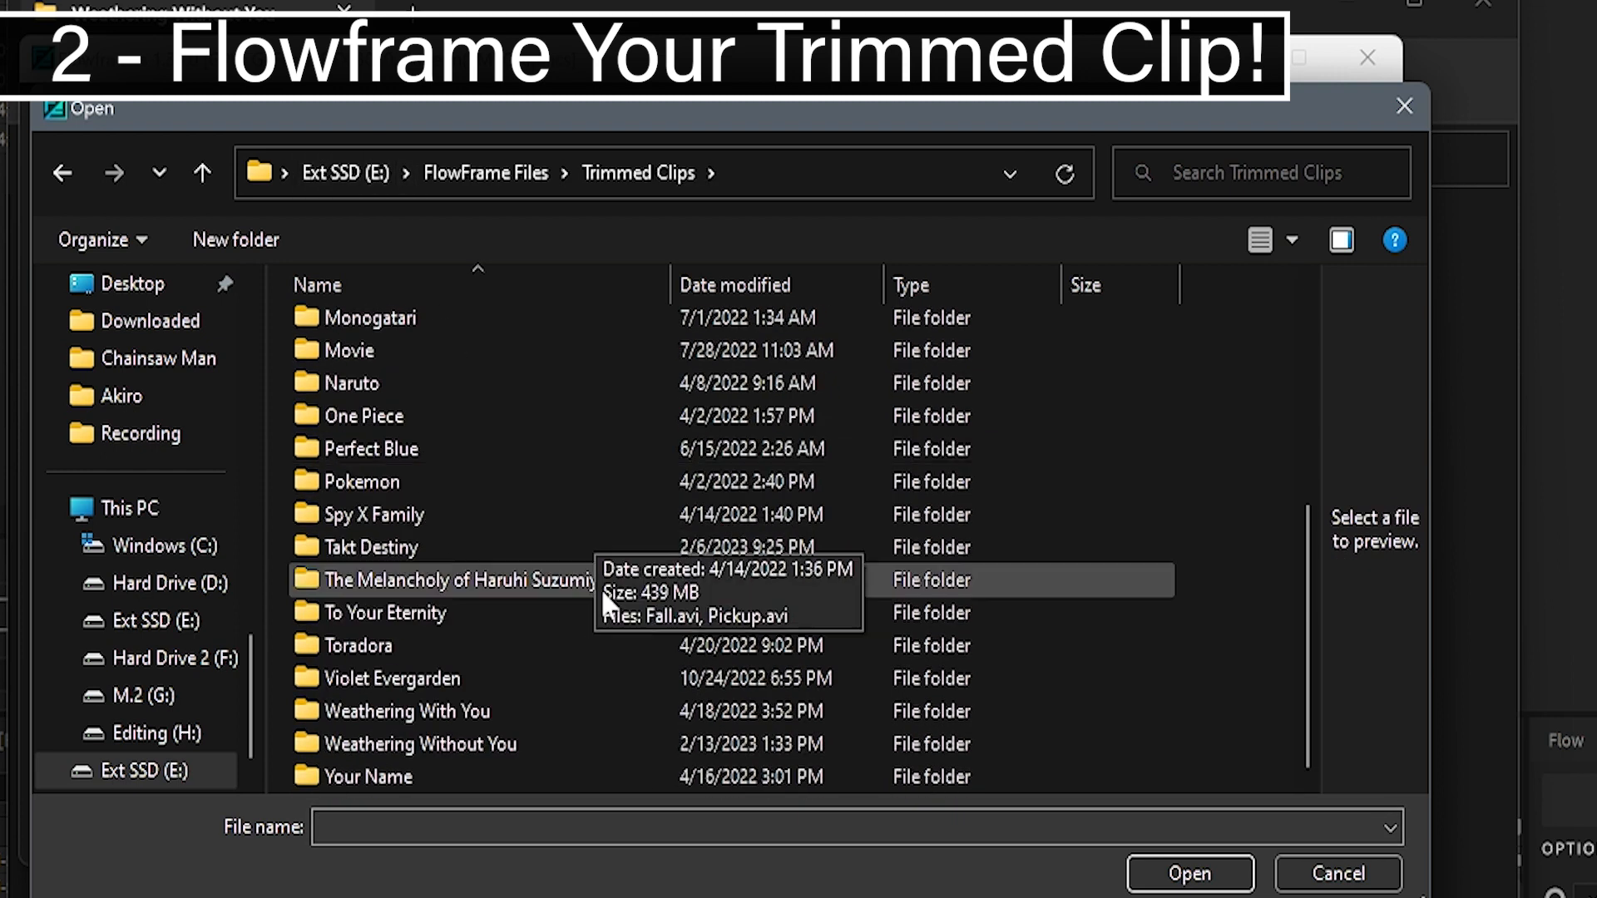
{"action": "double_click", "coordinate": [427, 722]}
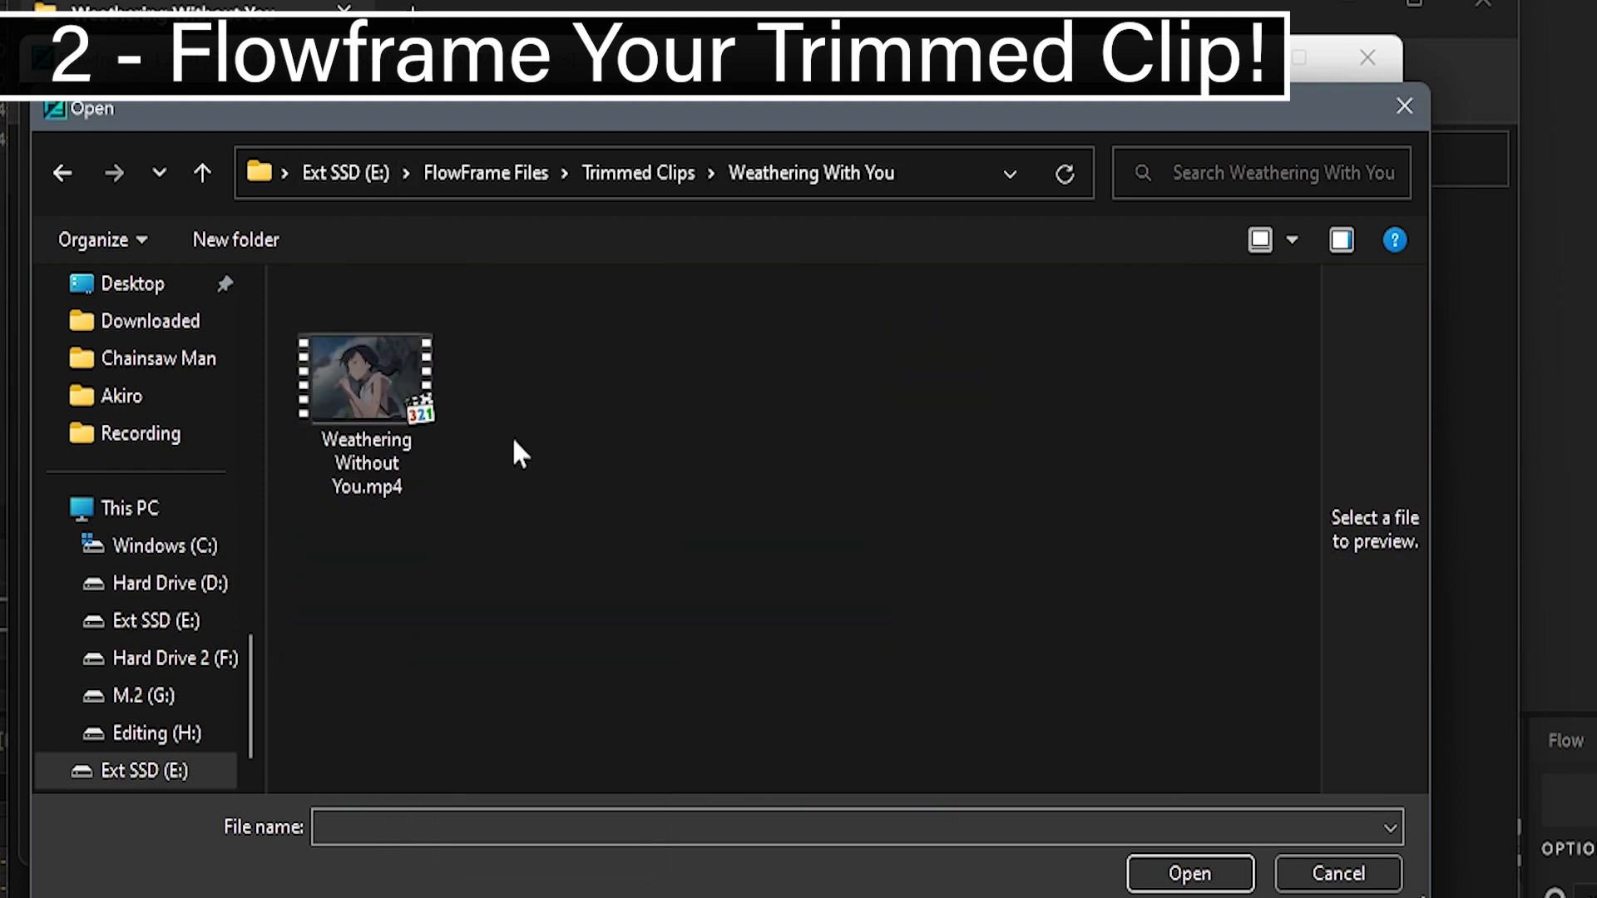
{"action": "left_click", "coordinate": [320, 381]}
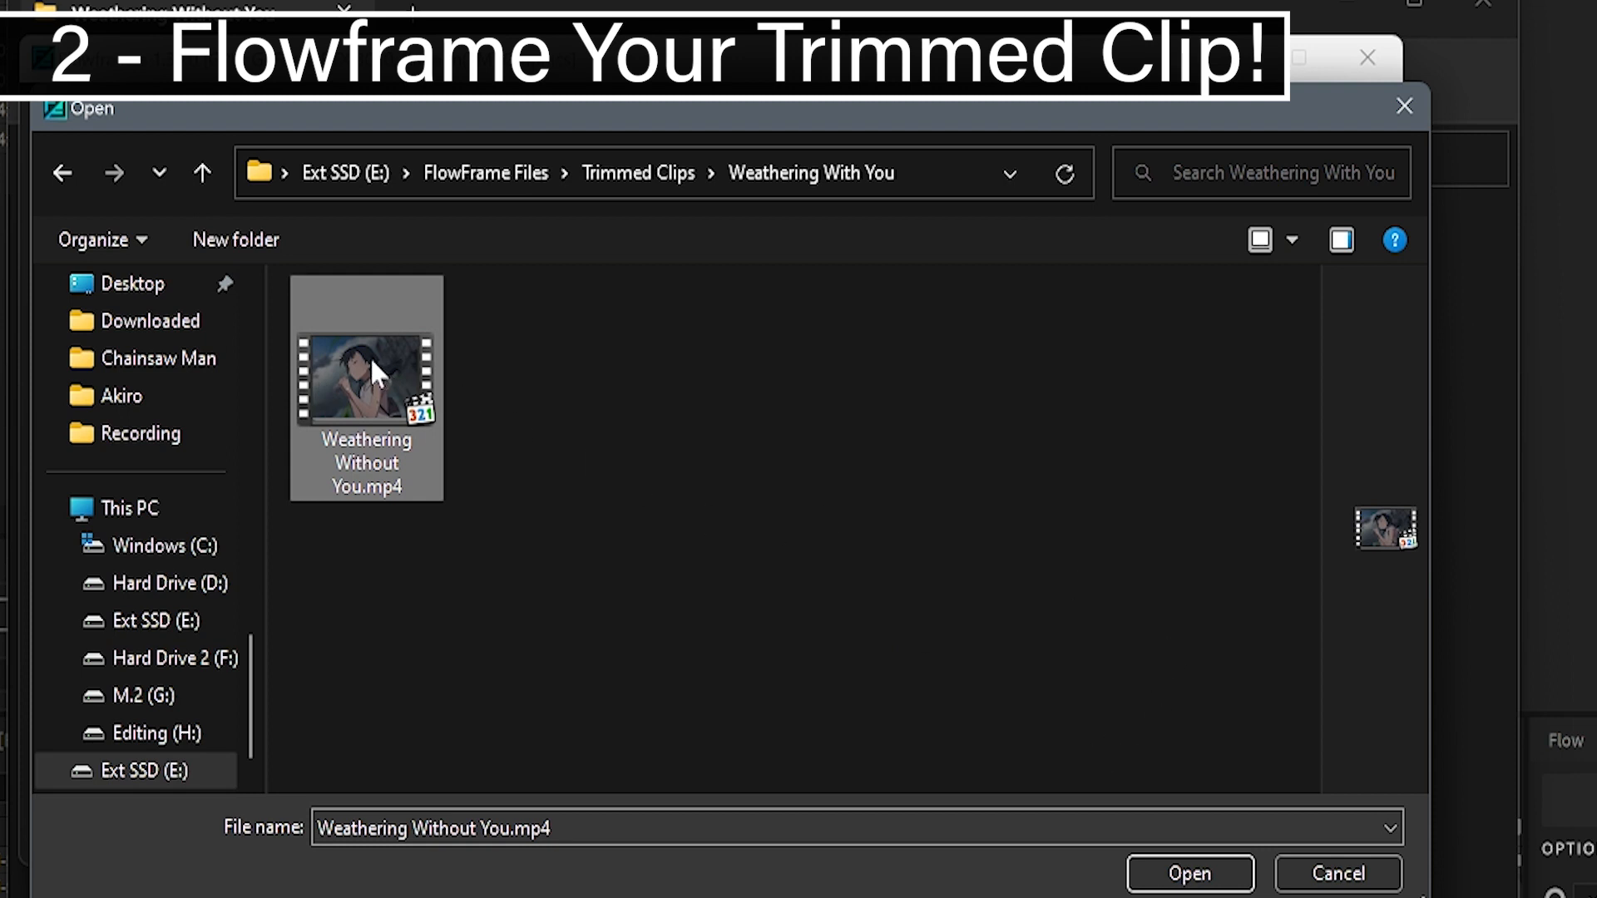
{"action": "left_click", "coordinate": [1154, 873]}
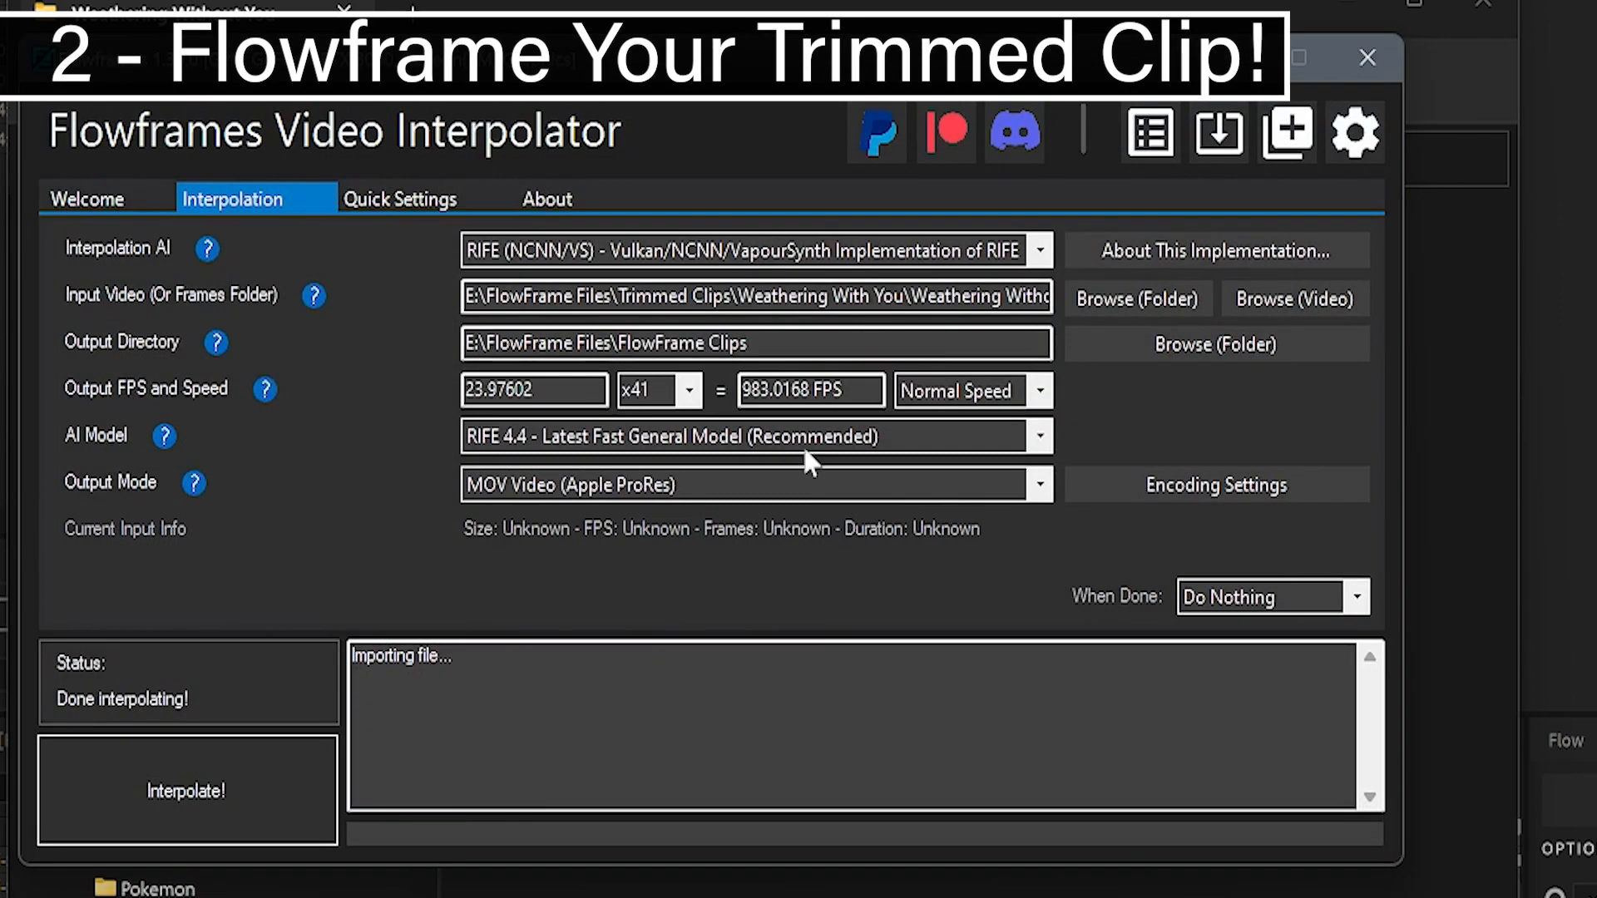
- Set the output directory to E:\FlowFrame Files\FlowFrame Clips\Weathering With You
{"action": "left_click", "coordinate": [1290, 305]}
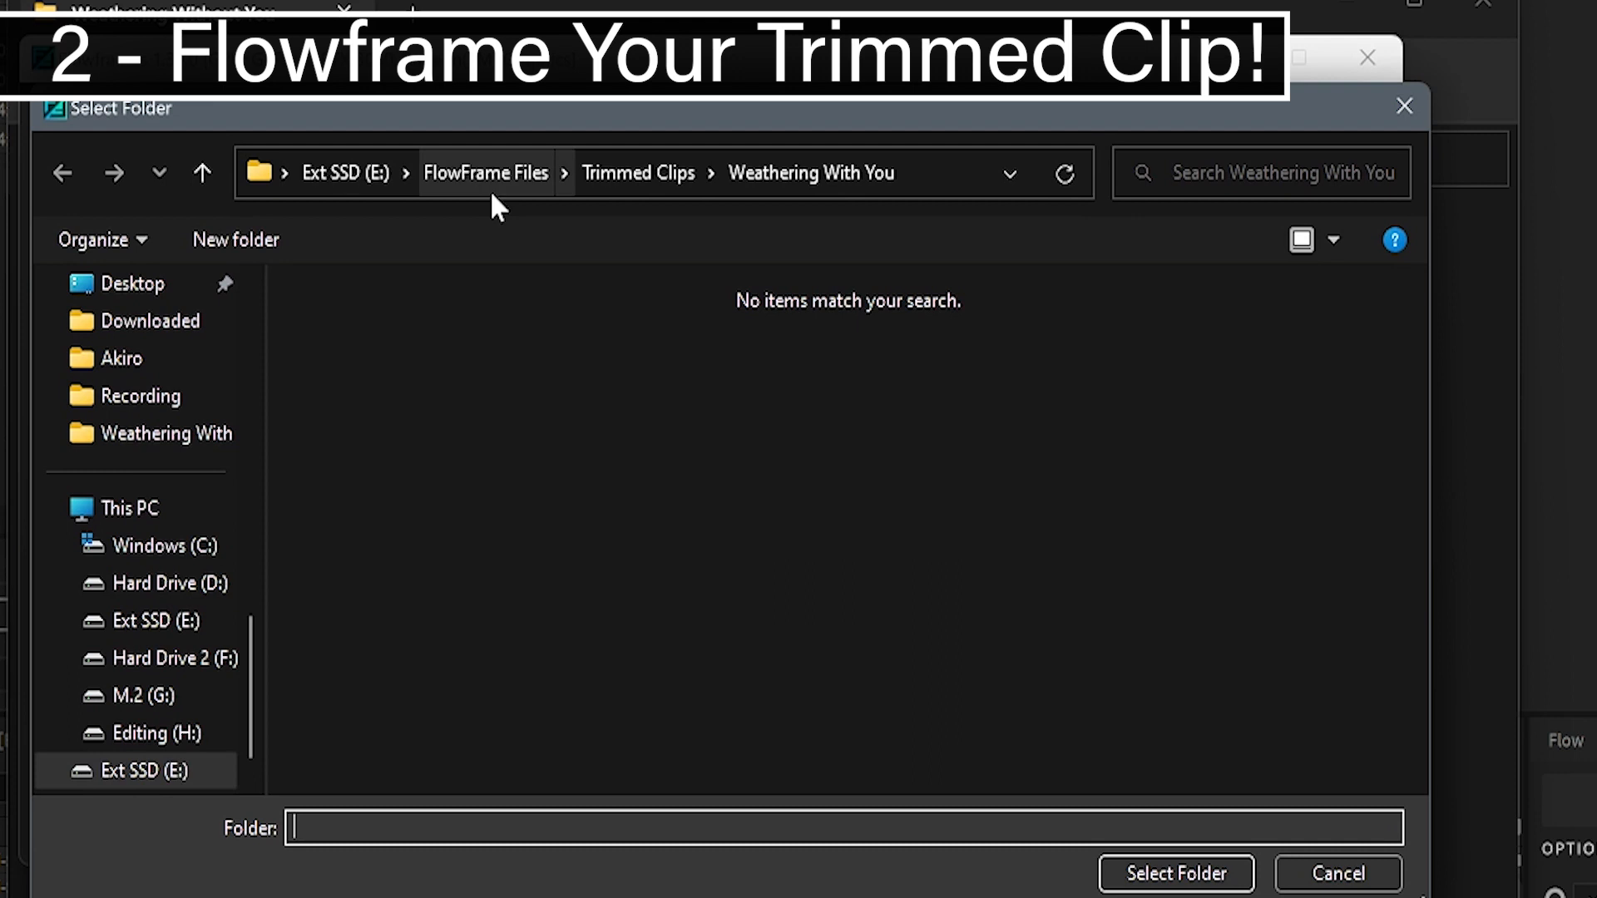
{"action": "left_click", "coordinate": [490, 189]}
{"action": "double_click", "coordinate": [446, 324]}
{"action": "scroll", "coordinate": [499, 458], "scroll_direction": "down", "scroll_amount": 4}
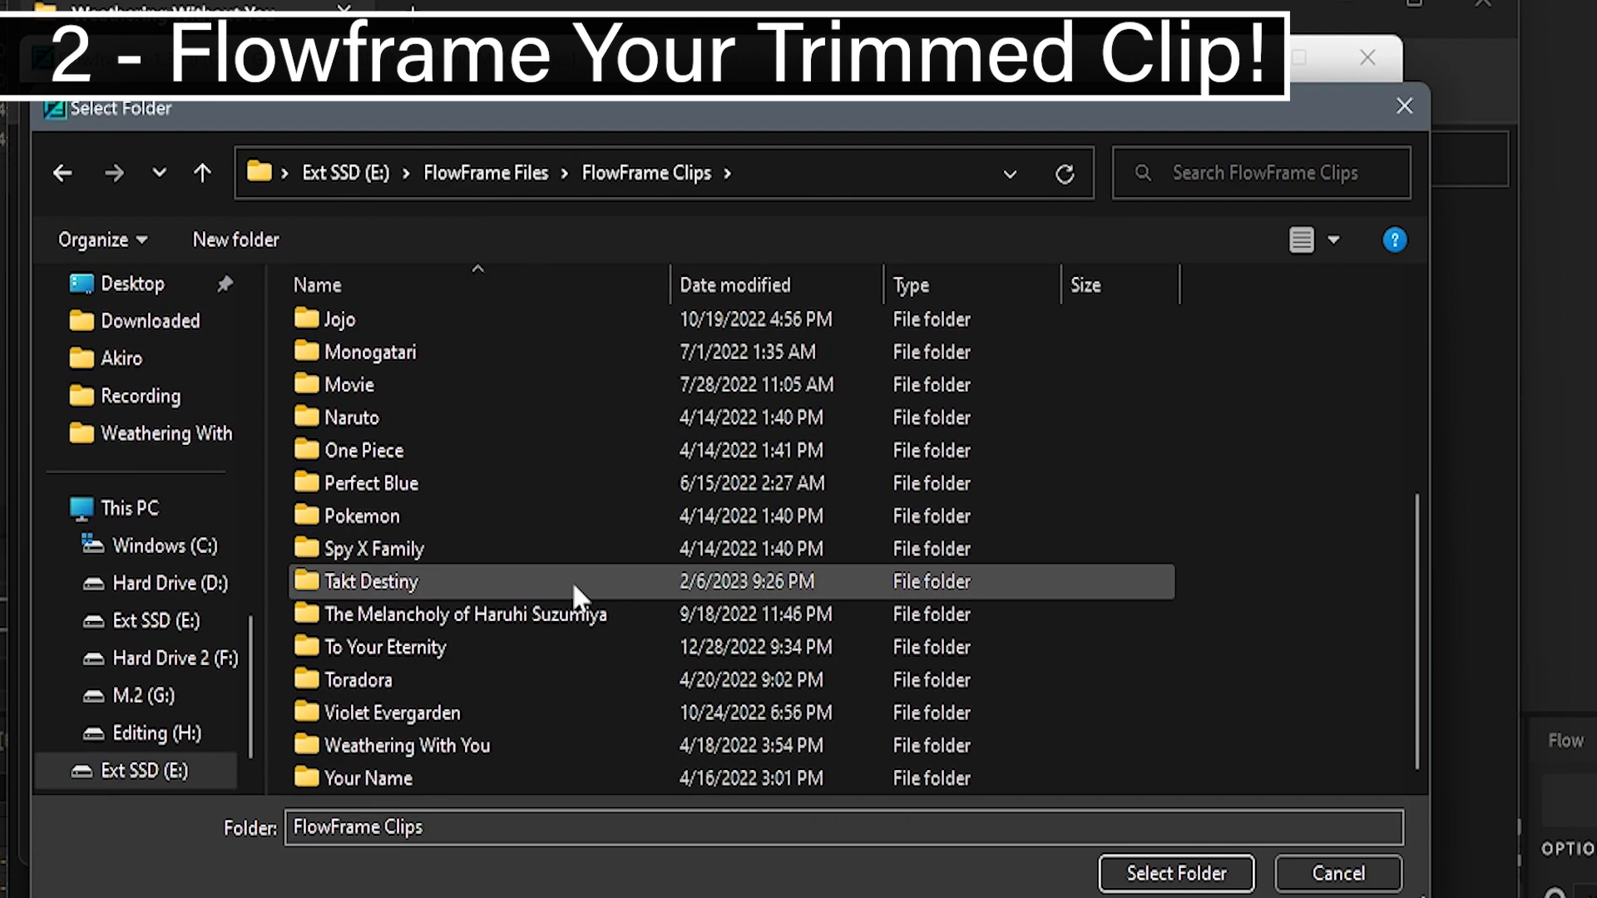
{"action": "left_click", "coordinate": [488, 745]}
{"action": "left_click", "coordinate": [1174, 873]}
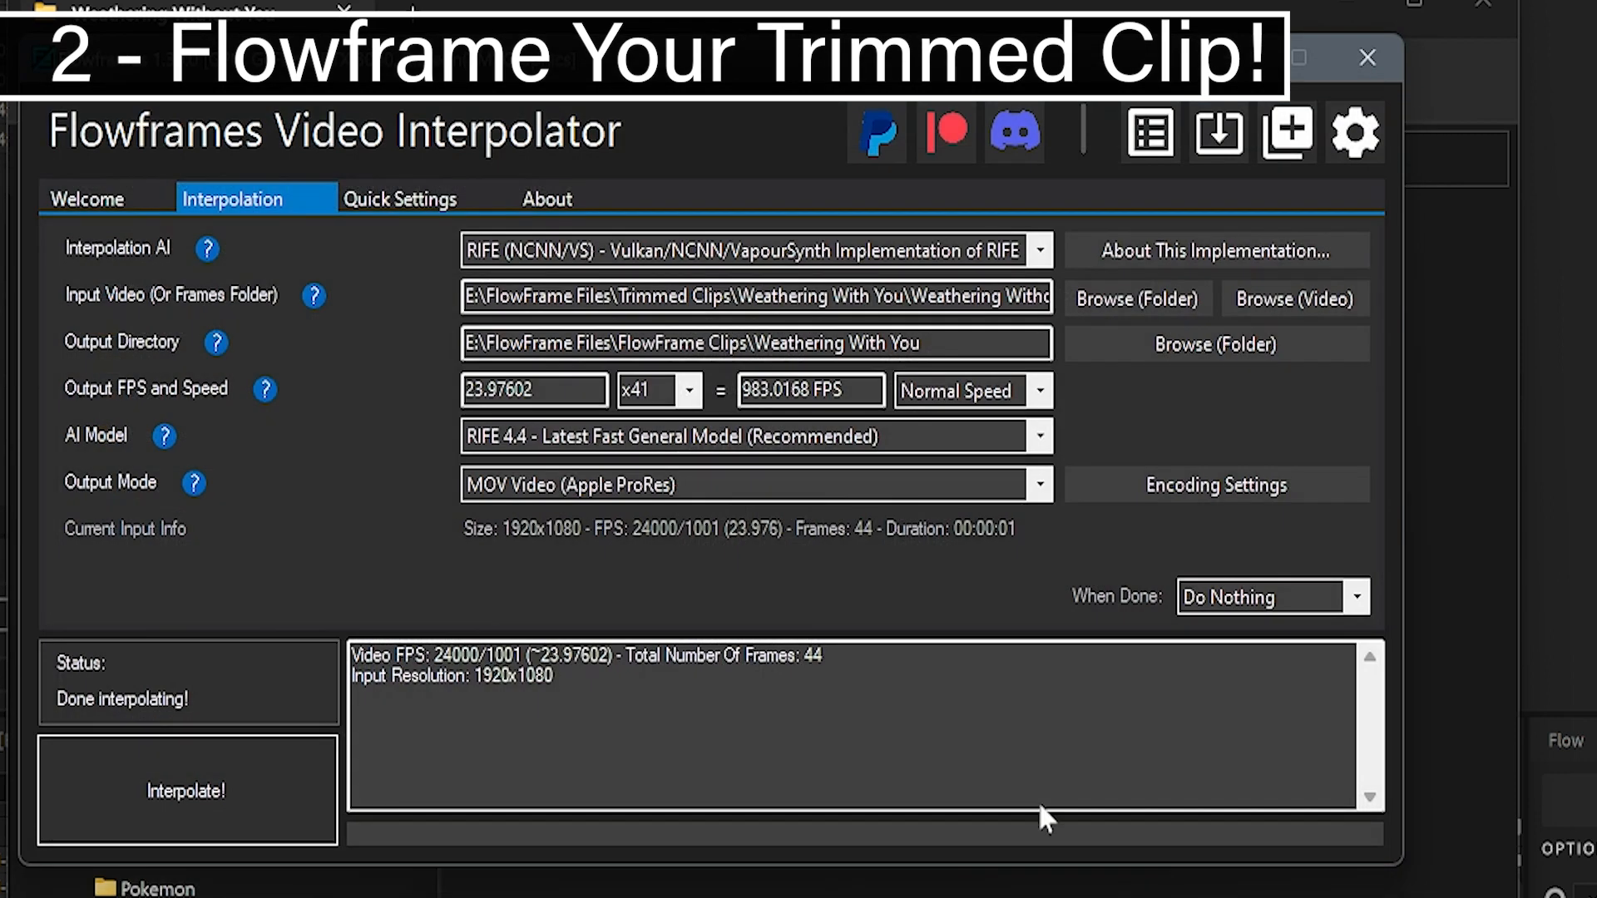
- Try output FPS multipliers of x2, 41 and x10
{"action": "key", "text": "Tab"}
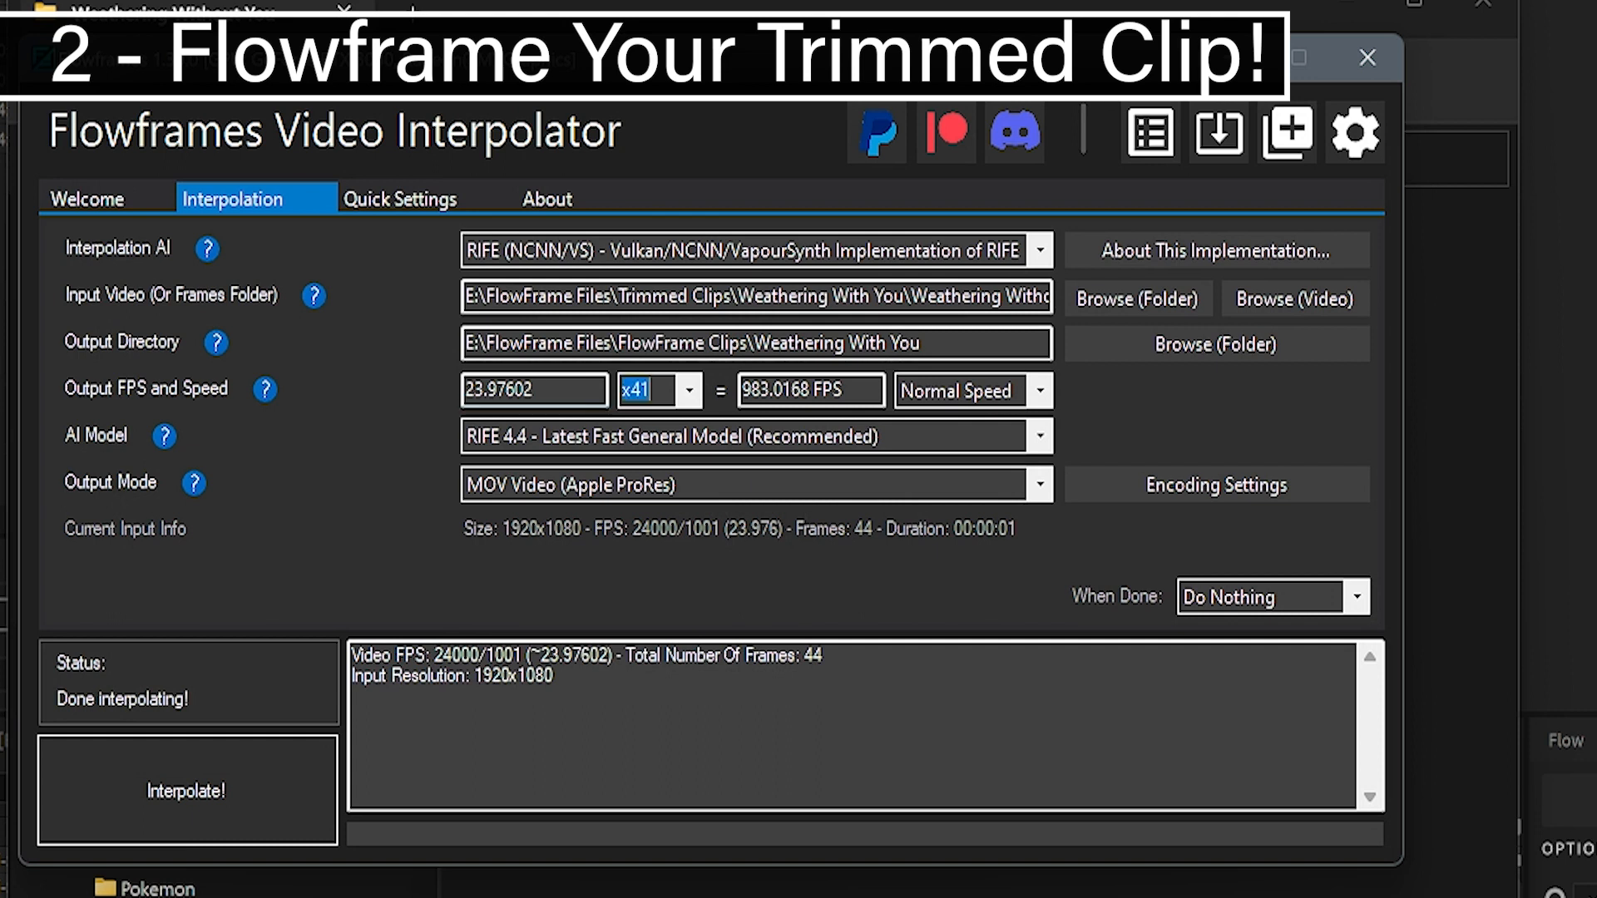
{"action": "left_click", "coordinate": [689, 390]}
{"action": "left_click", "coordinate": [640, 422]}
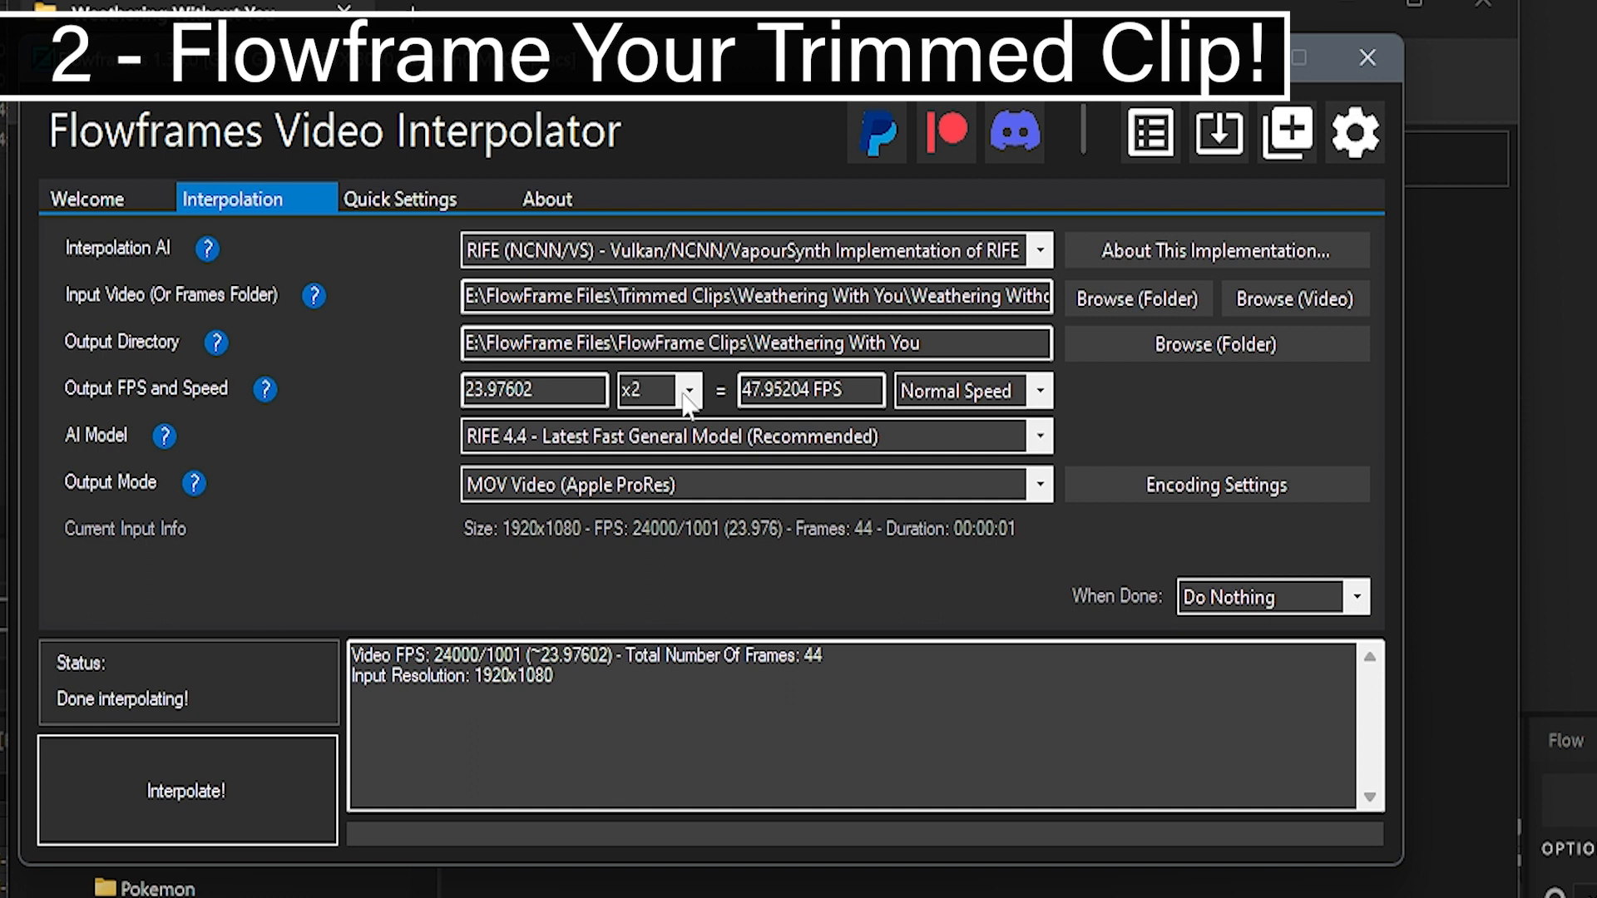
{"action": "key", "text": "BackSpace"}
{"action": "key", "text": "BackSpace"}
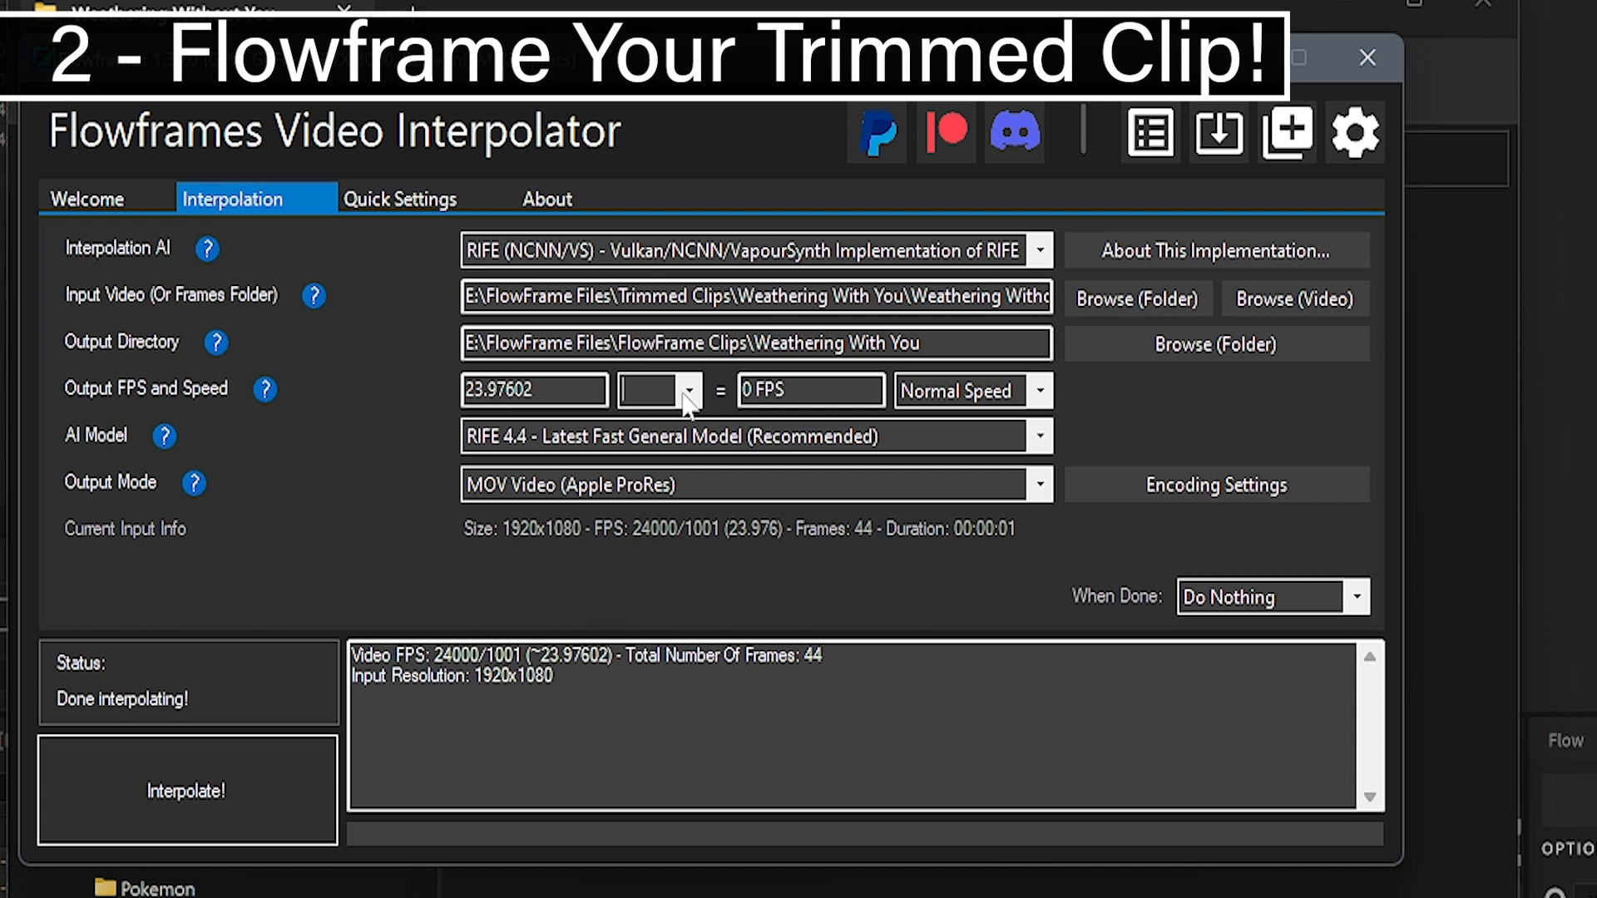
{"action": "type", "text": "41"}
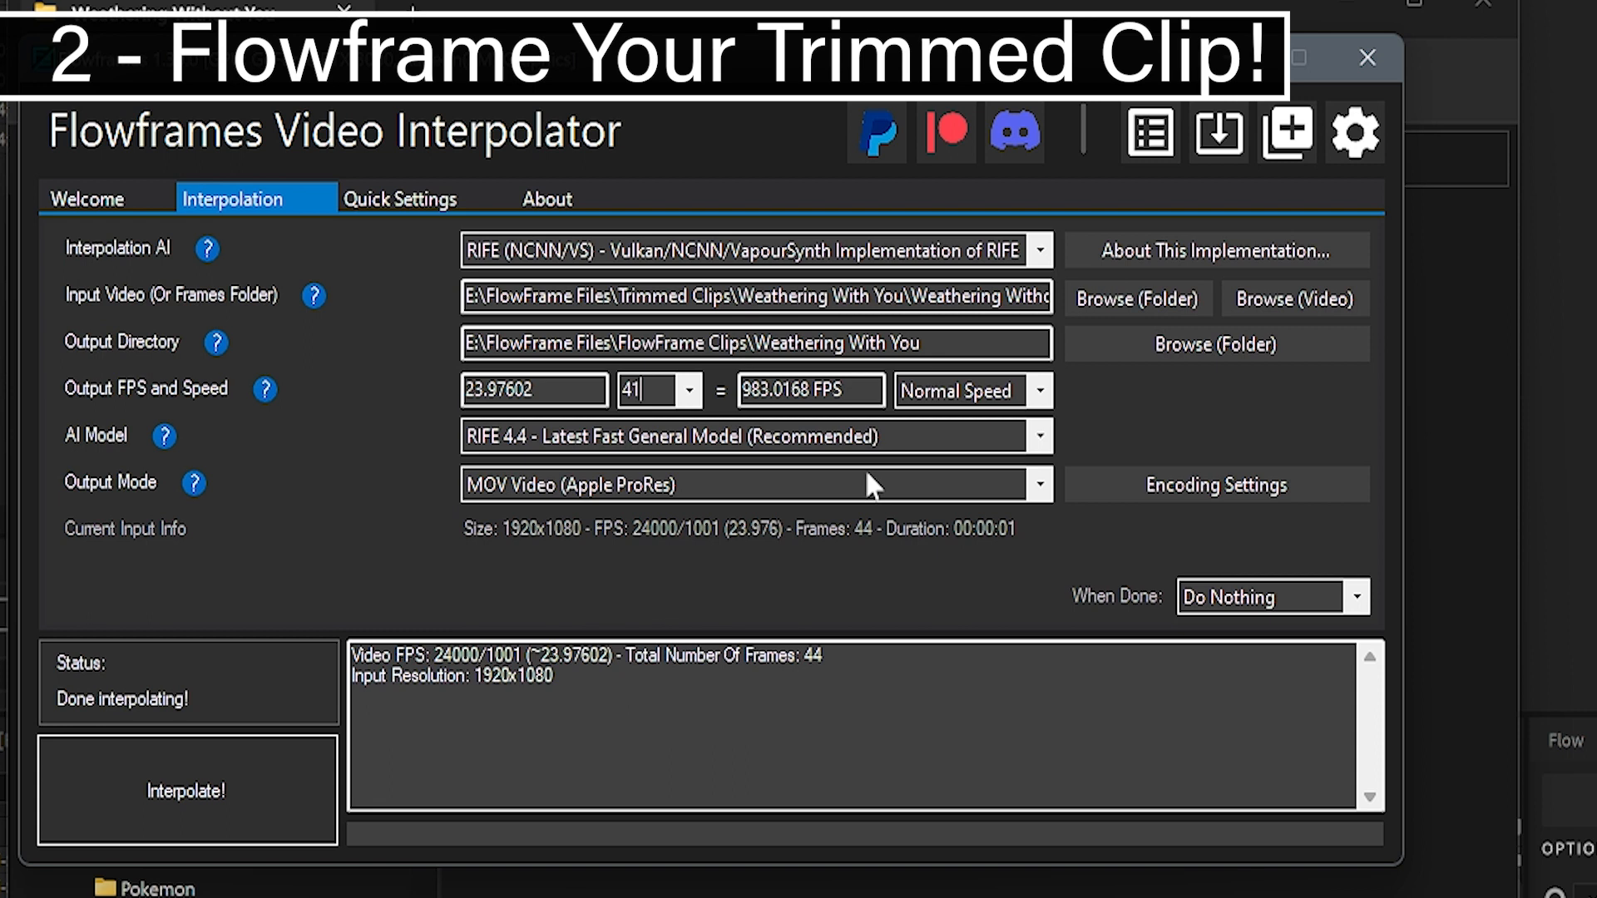
{"action": "left_click", "coordinate": [689, 390]}
{"action": "left_click", "coordinate": [661, 624]}
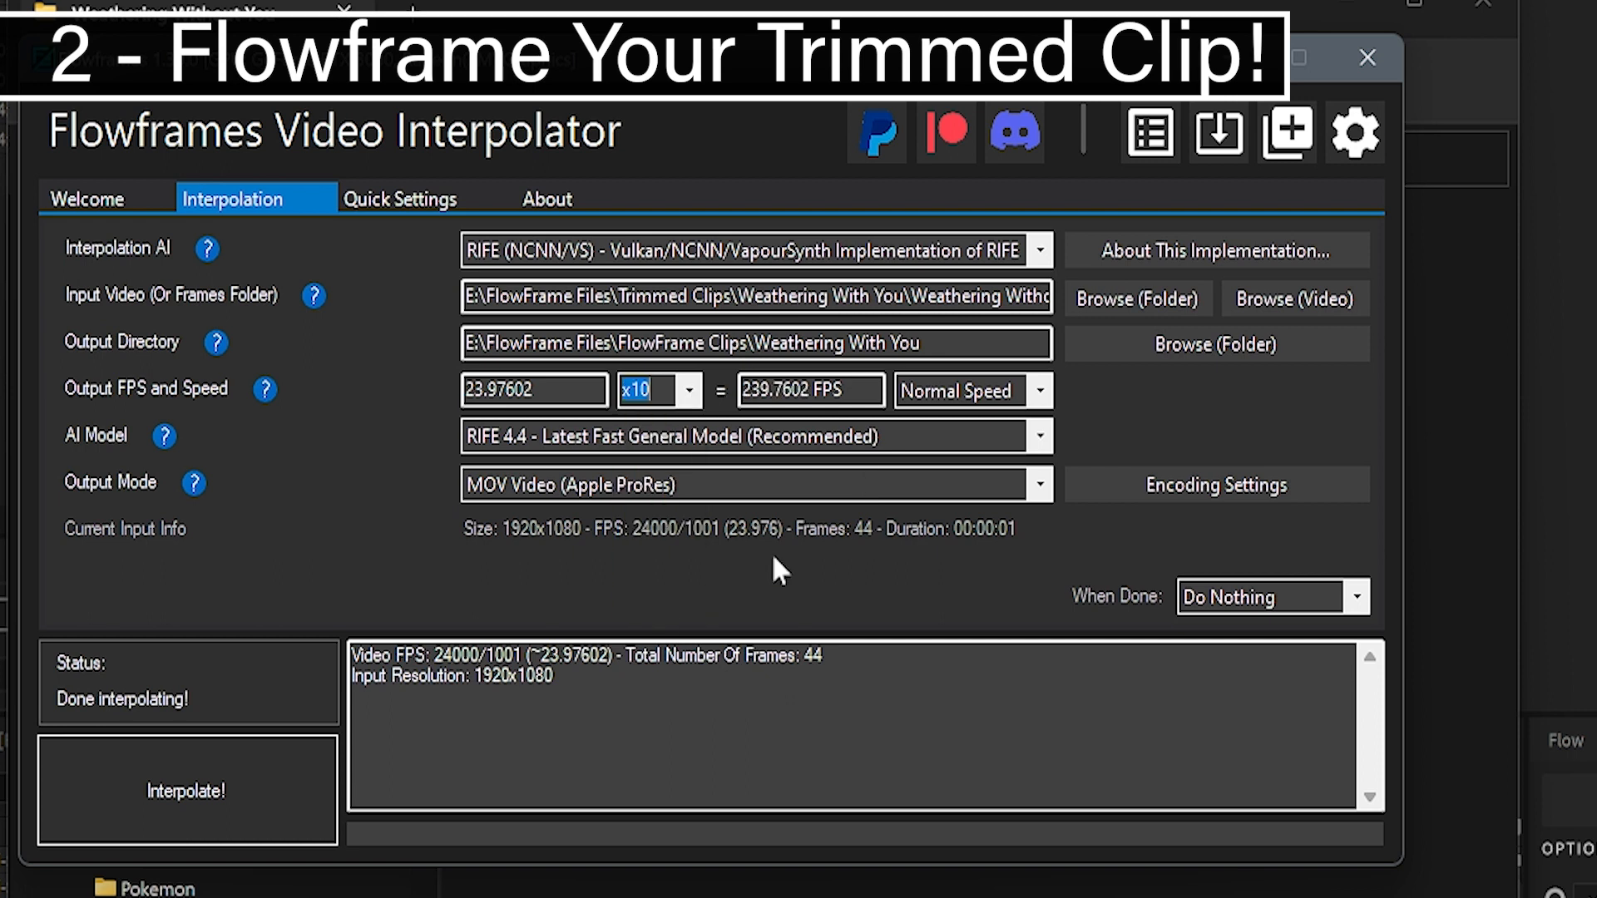
- Enter a custom output FPS multiplier of 41
{"action": "left_click", "coordinate": [695, 389]}
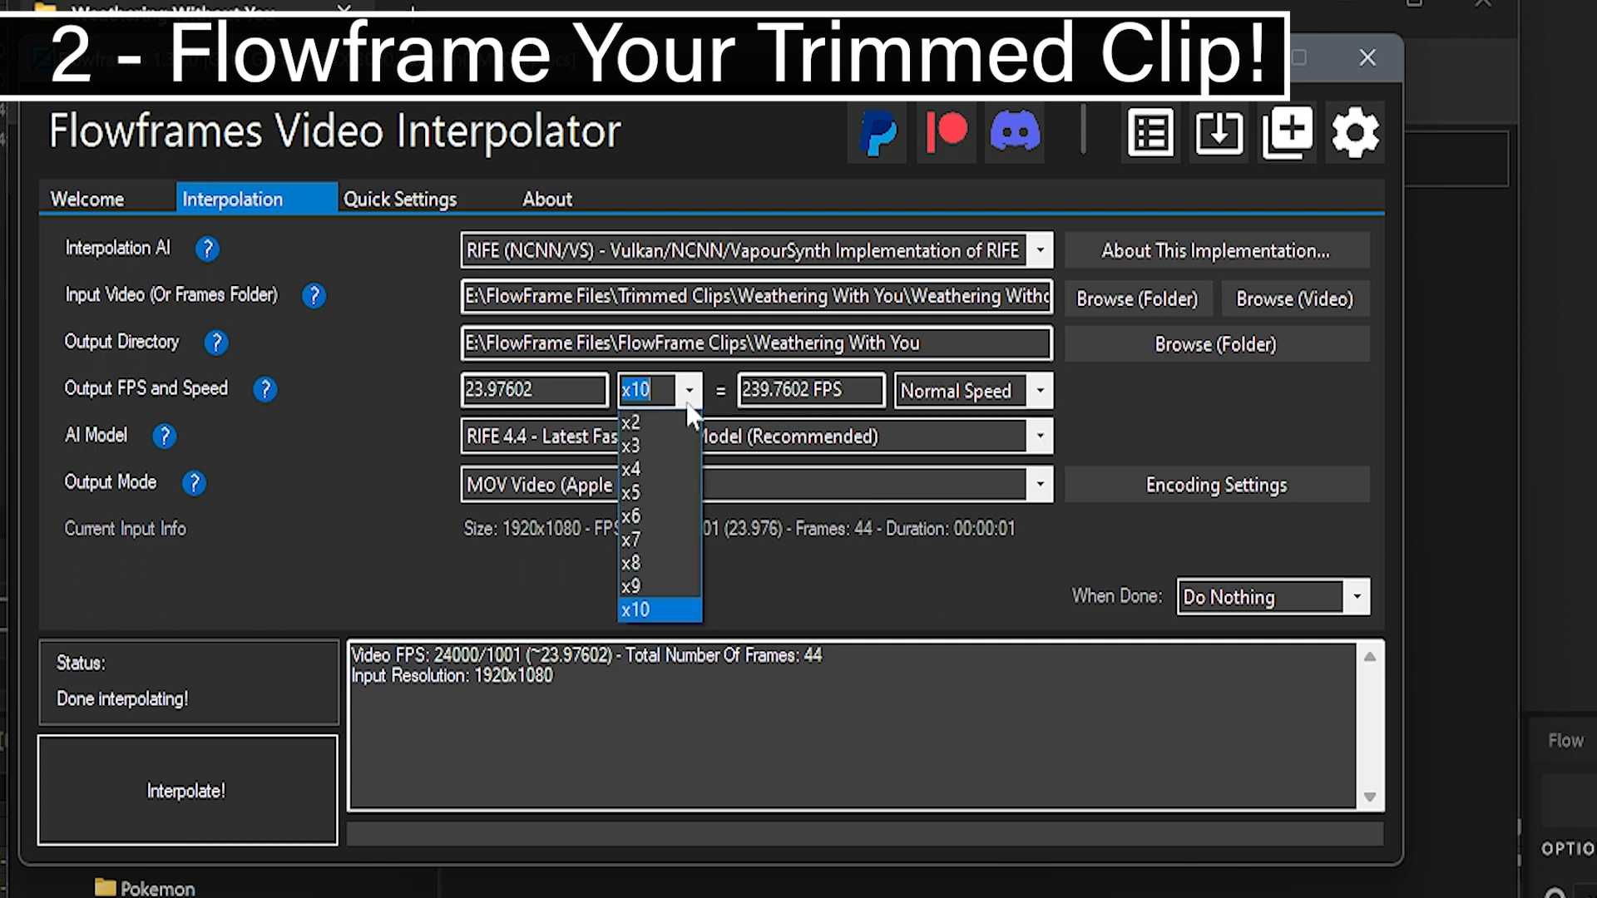
{"action": "left_click", "coordinate": [646, 392]}
{"action": "left_click", "coordinate": [661, 391]}
{"action": "type", "text": "4"}
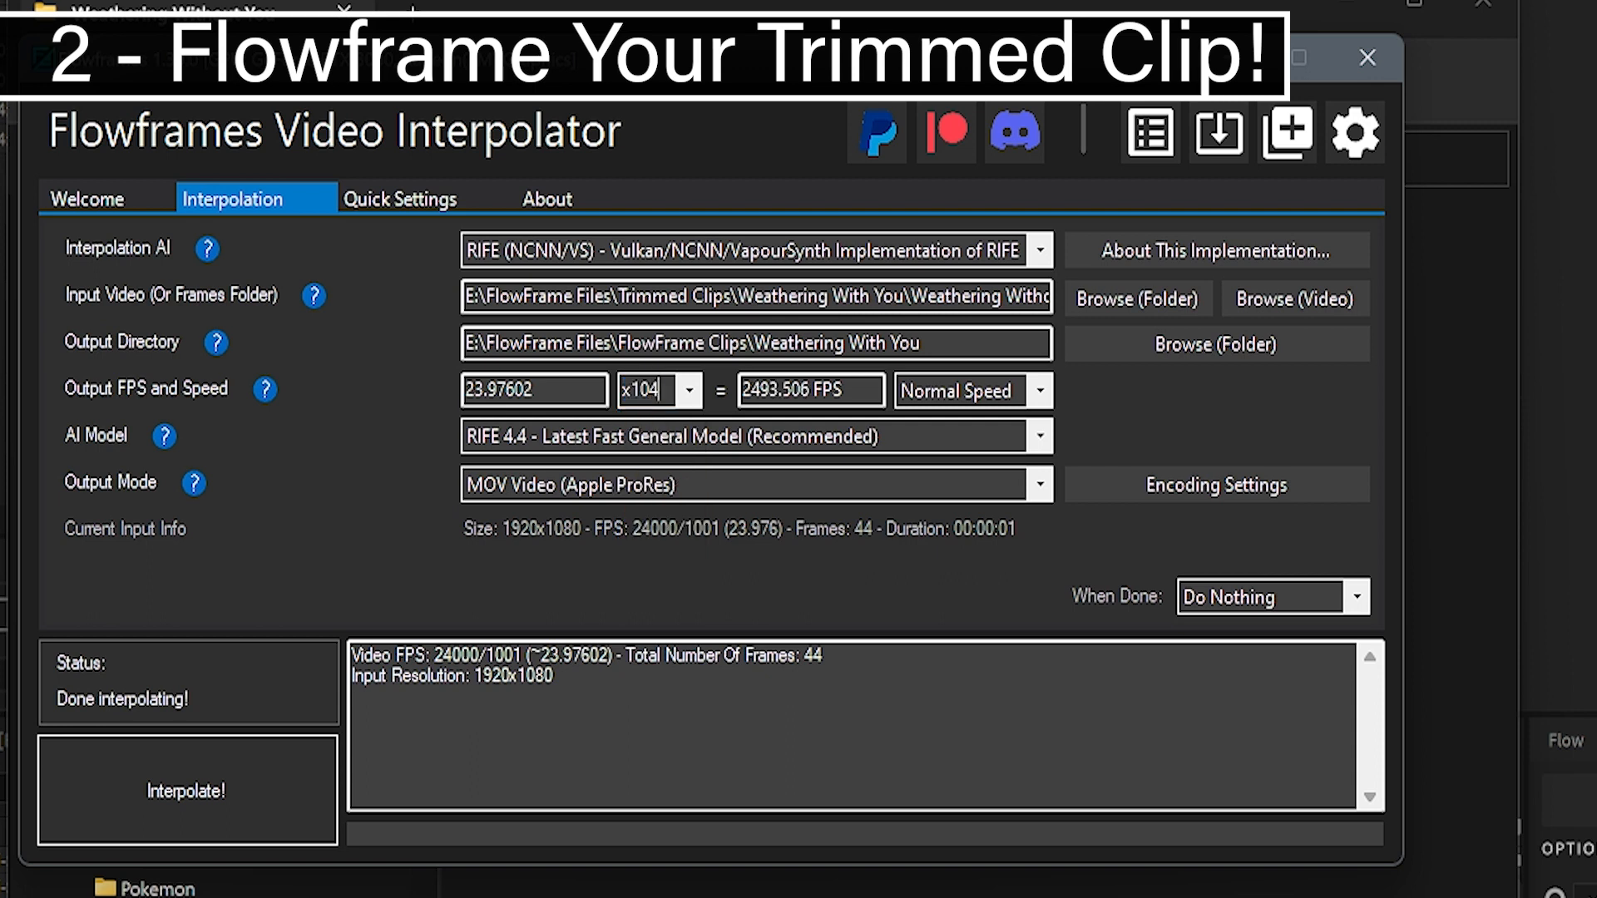
{"action": "left_click_drag", "start_coordinate": [661, 390], "coordinate": [622, 390]}
{"action": "type", "text": "41"}
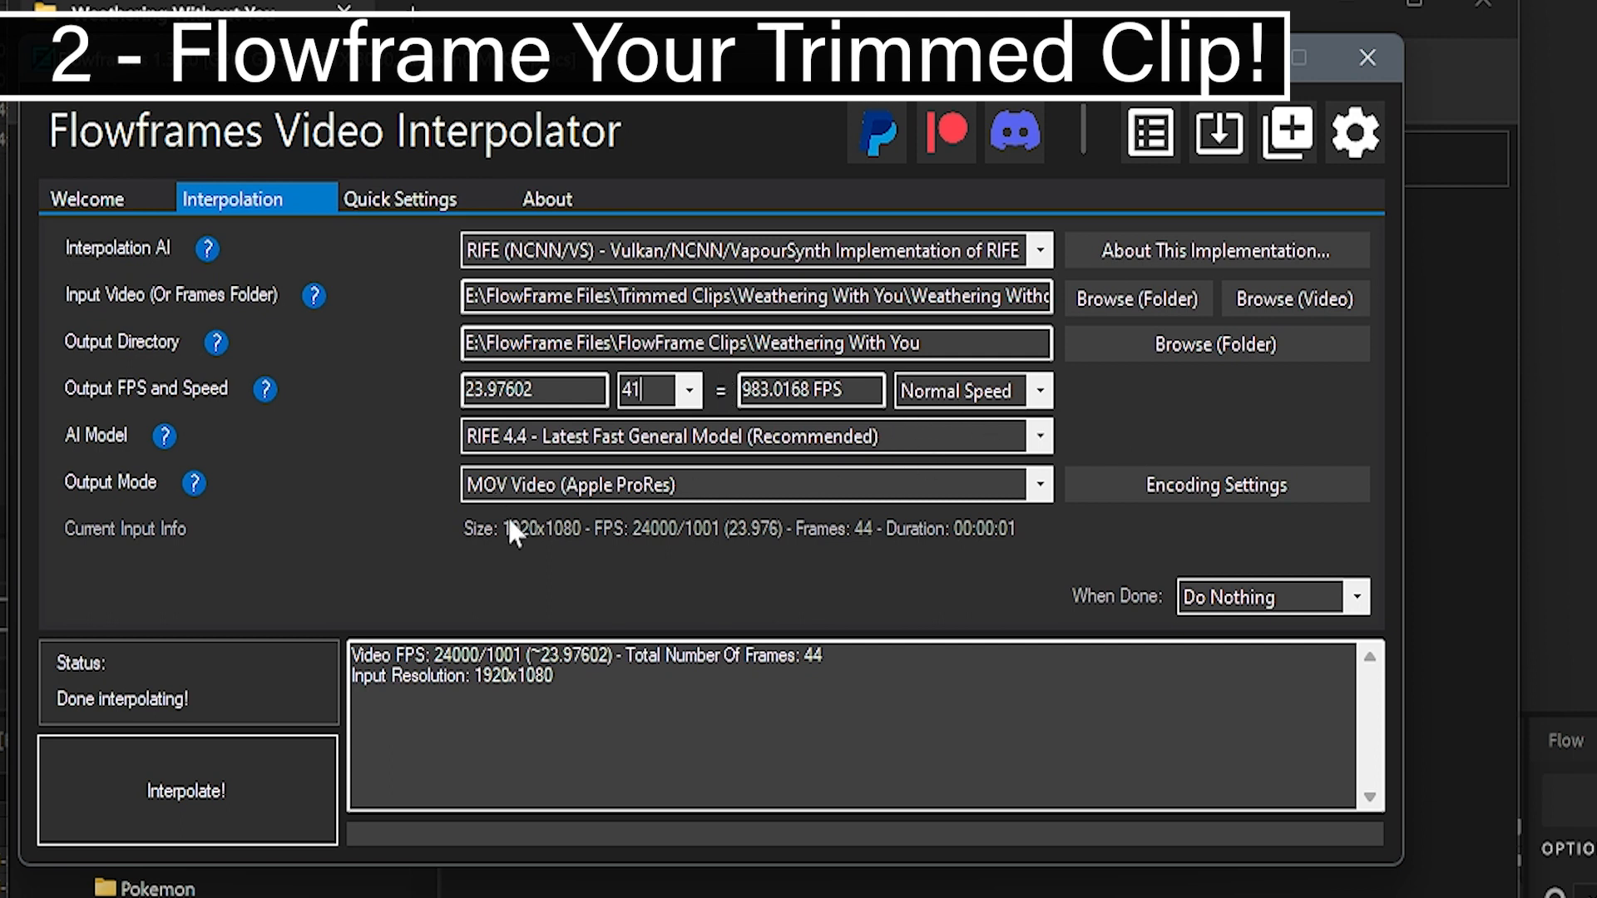
- Review the output mode options, keep MOV Video (Apple ProRes), and start the interpolation
{"action": "left_click", "coordinate": [1037, 488]}
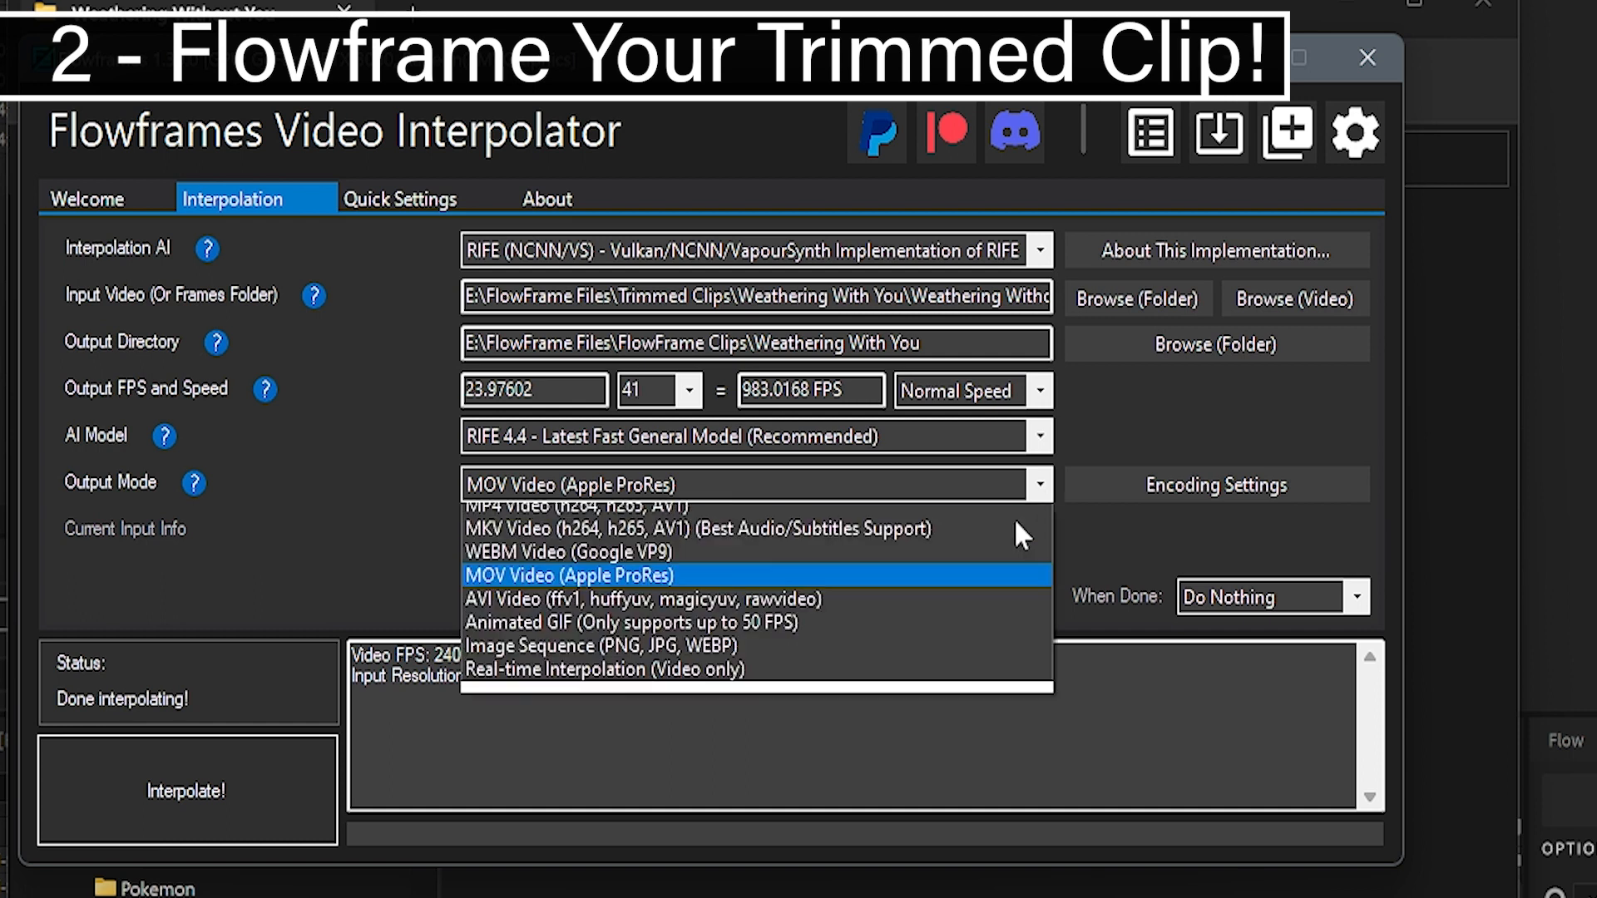
{"action": "left_click", "coordinate": [431, 494]}
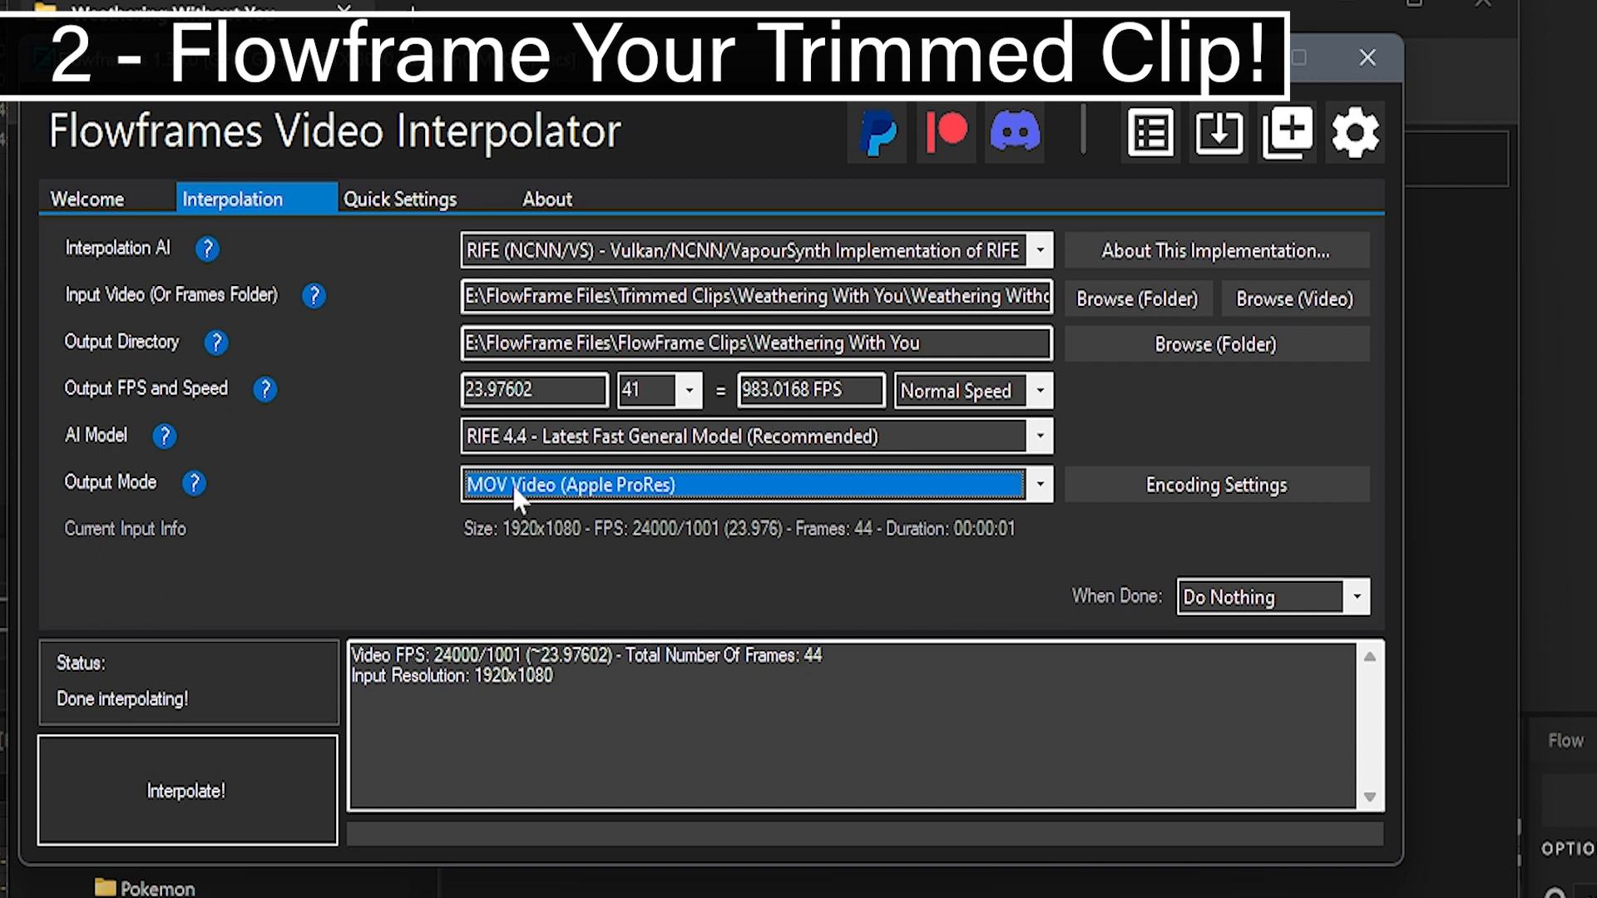
{"action": "left_click", "coordinate": [1036, 485]}
{"action": "left_click", "coordinate": [341, 505]}
{"action": "left_click", "coordinate": [246, 756]}
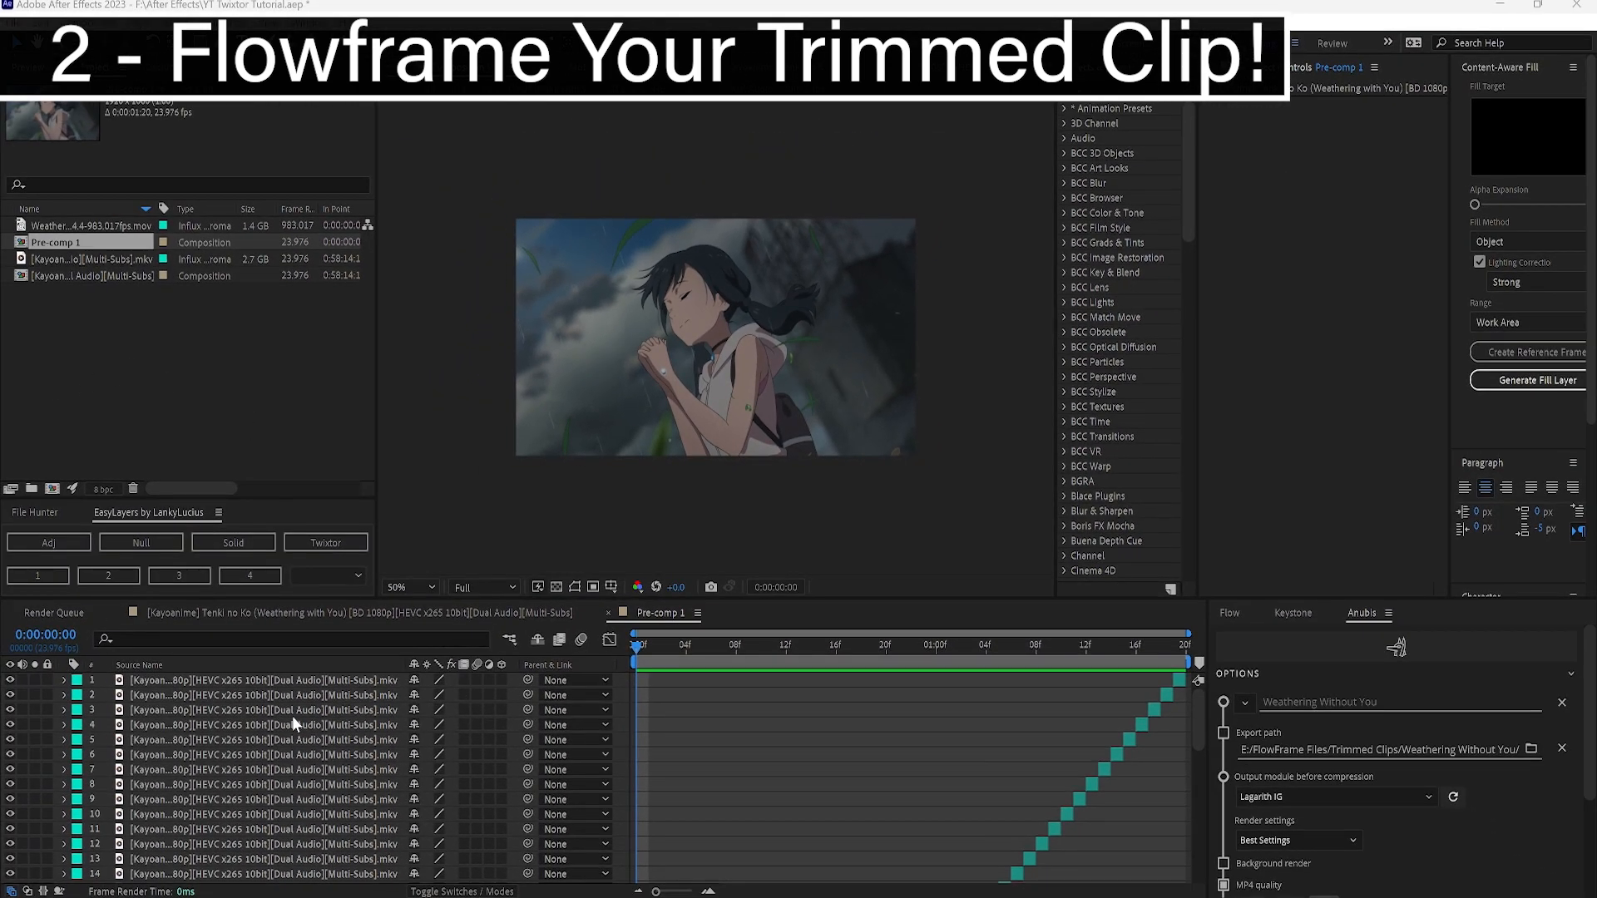
- Switch to After Effects, open the main composition, and import Weathering Without You-41x-RIFE-RIFE4.4-983.017fps.mov from the Weathering With You folder in FlowFrame Clips
{"action": "left_click", "coordinate": [270, 616]}
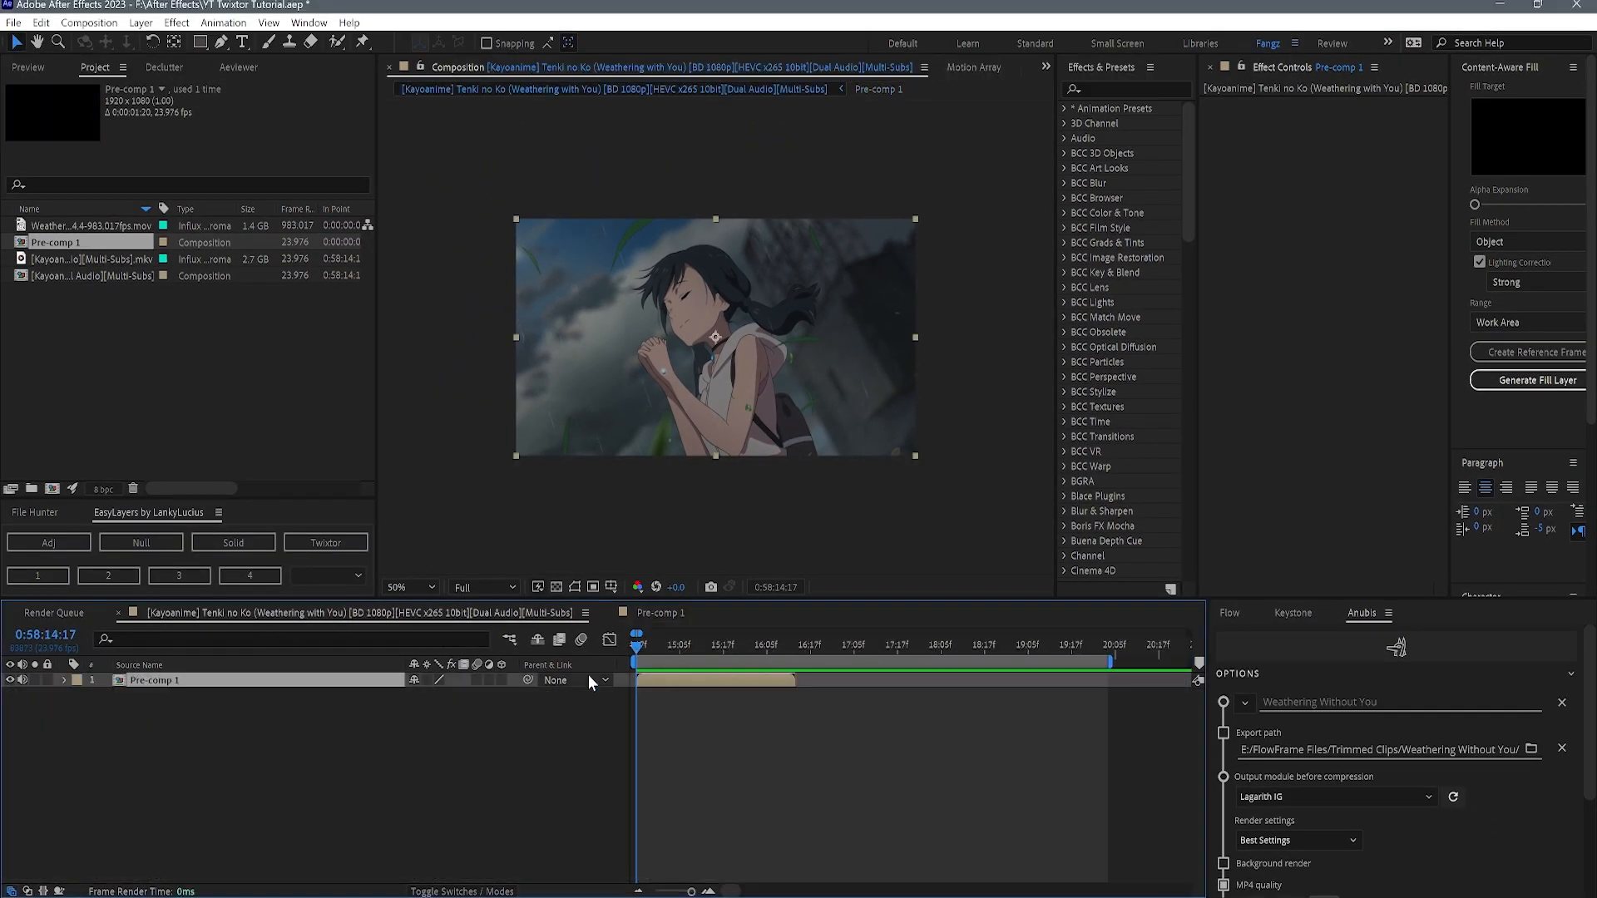
{"action": "left_click_drag", "start_coordinate": [670, 646], "coordinate": [484, 651]}
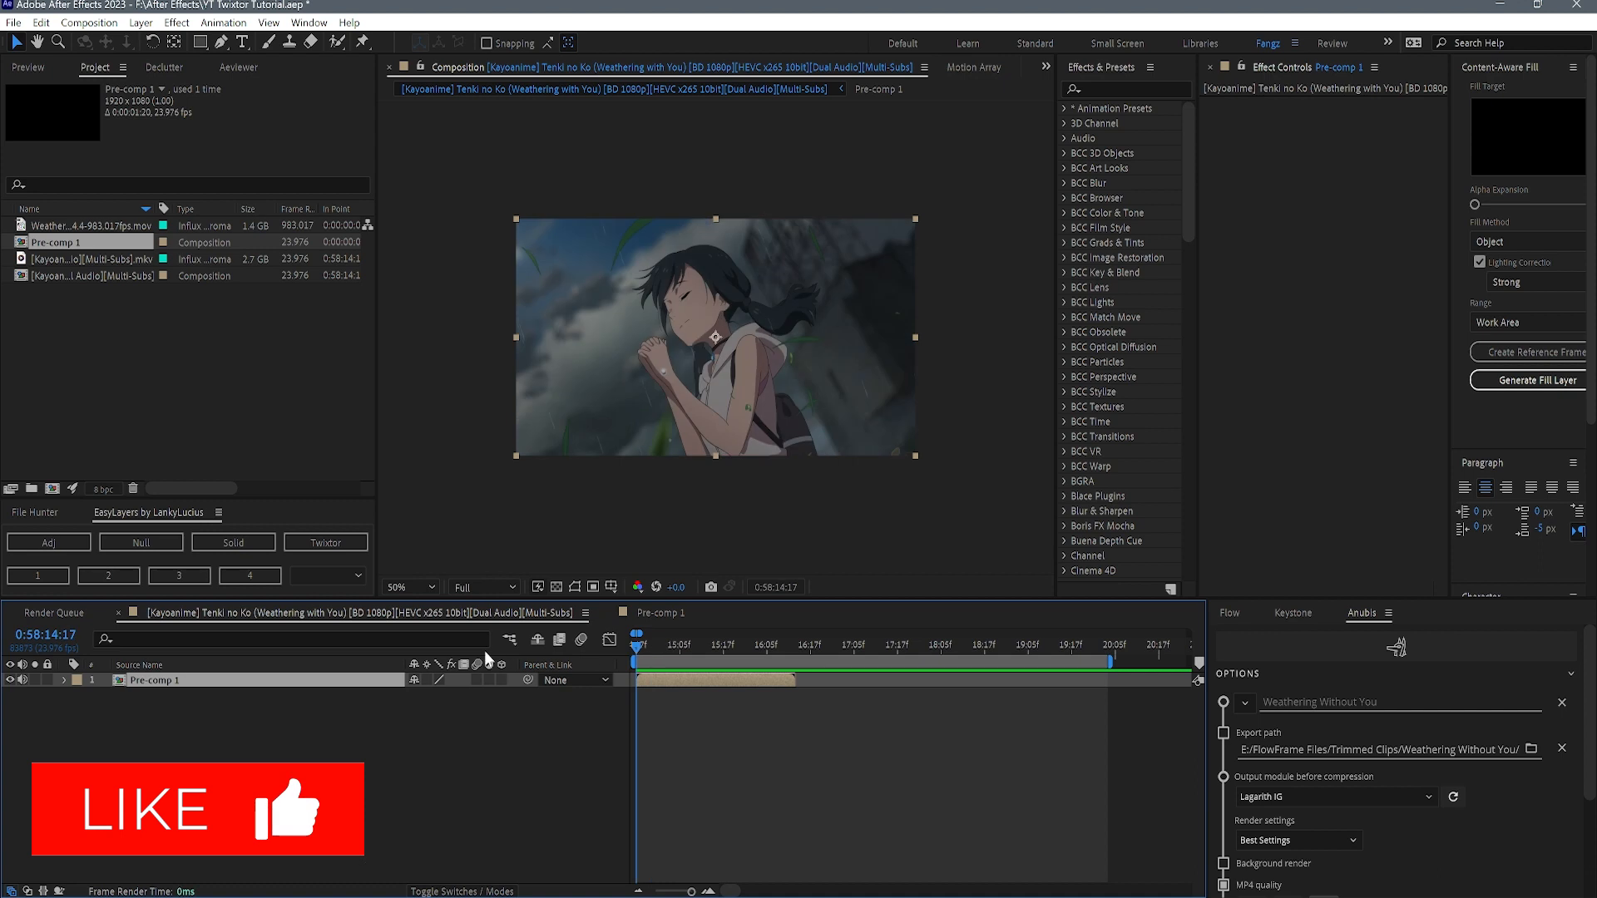
{"action": "double_click", "coordinate": [168, 357]}
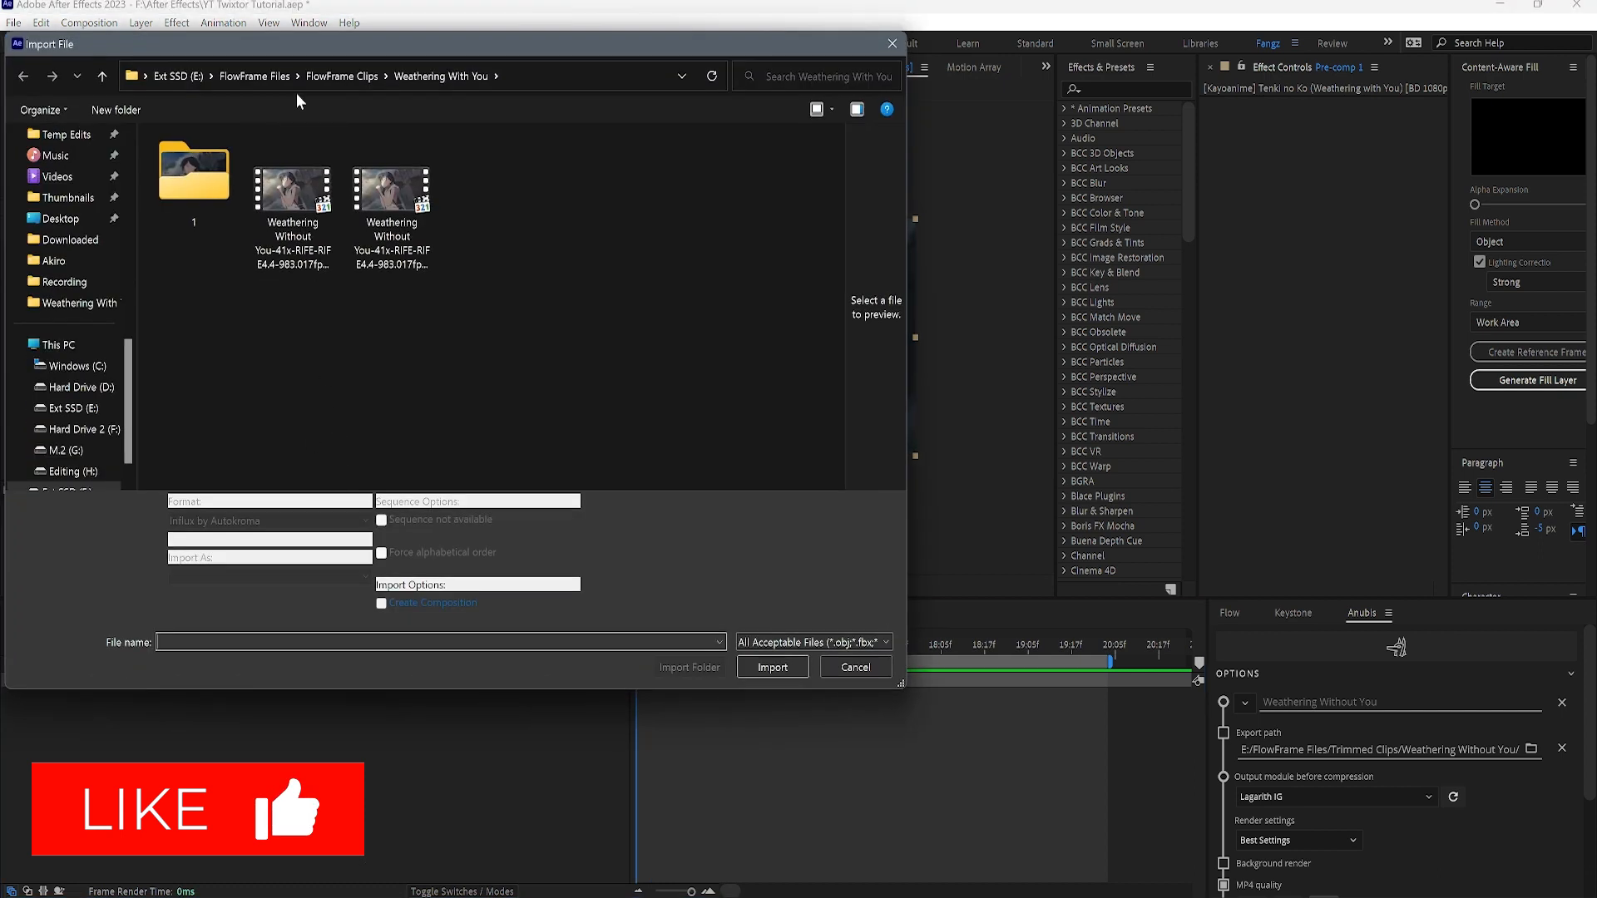
{"action": "left_click", "coordinate": [337, 76]}
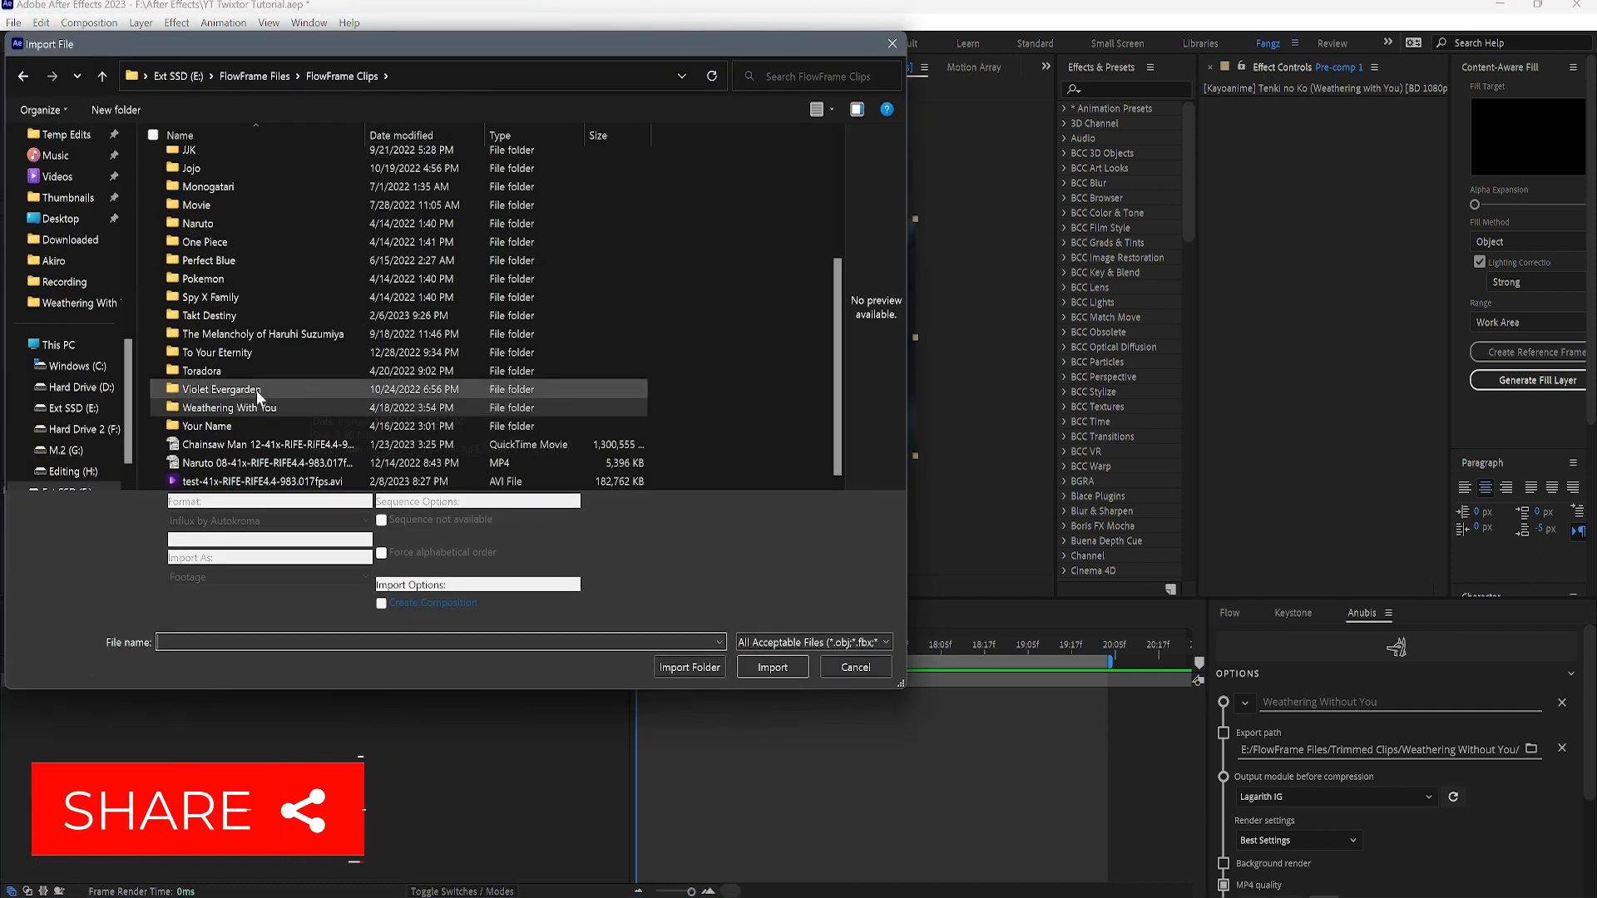
{"action": "double_click", "coordinate": [255, 406]}
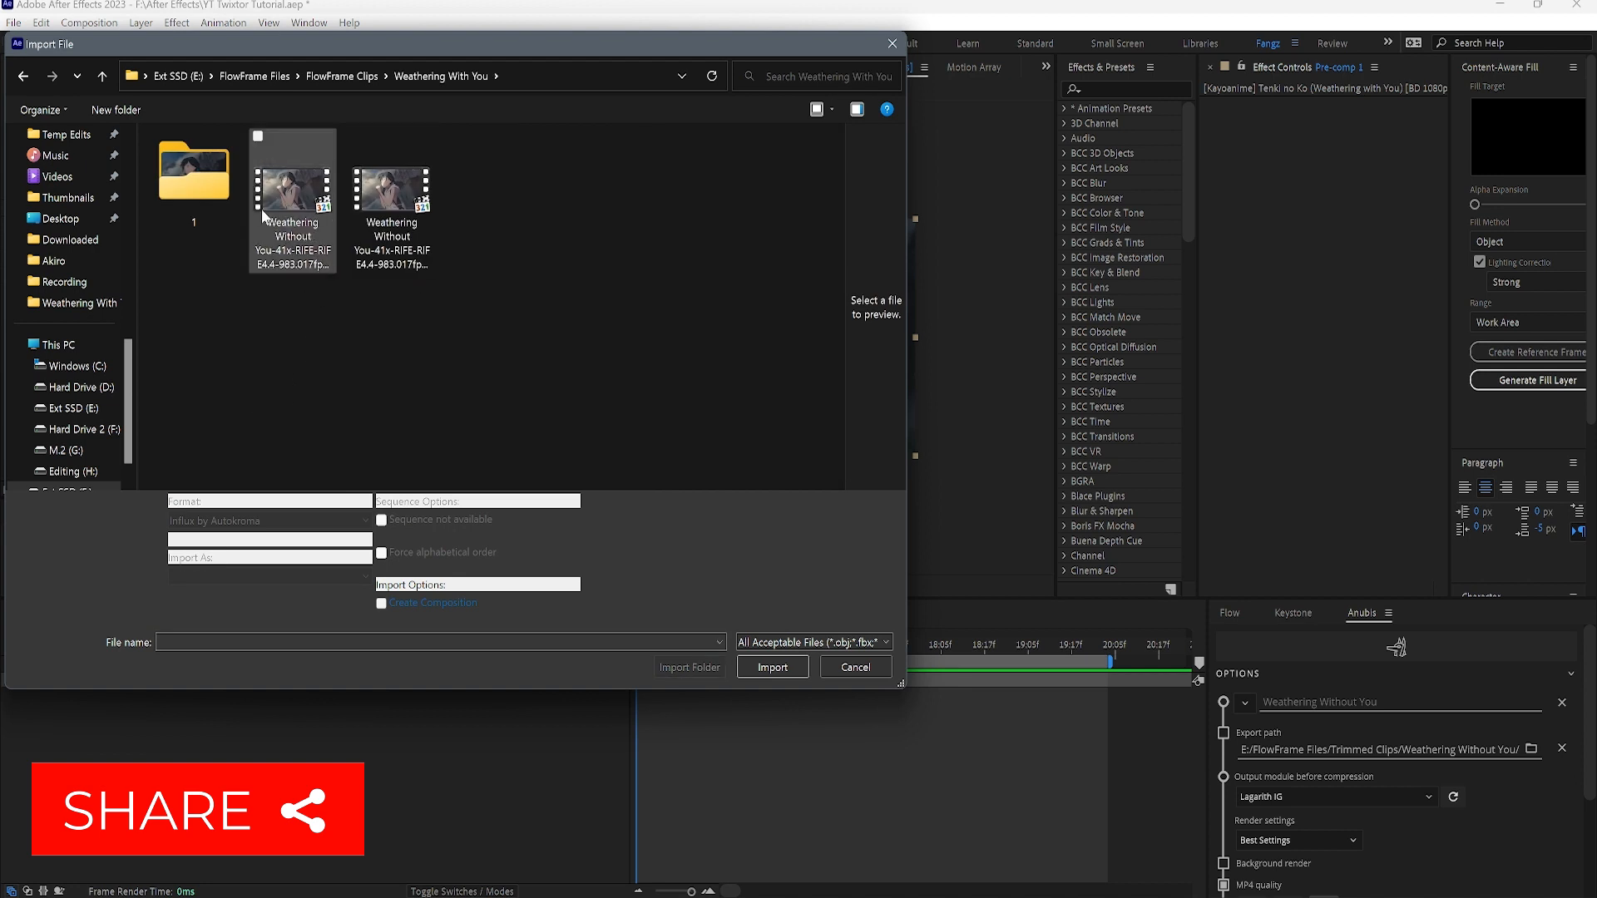
{"action": "left_click", "coordinate": [397, 241]}
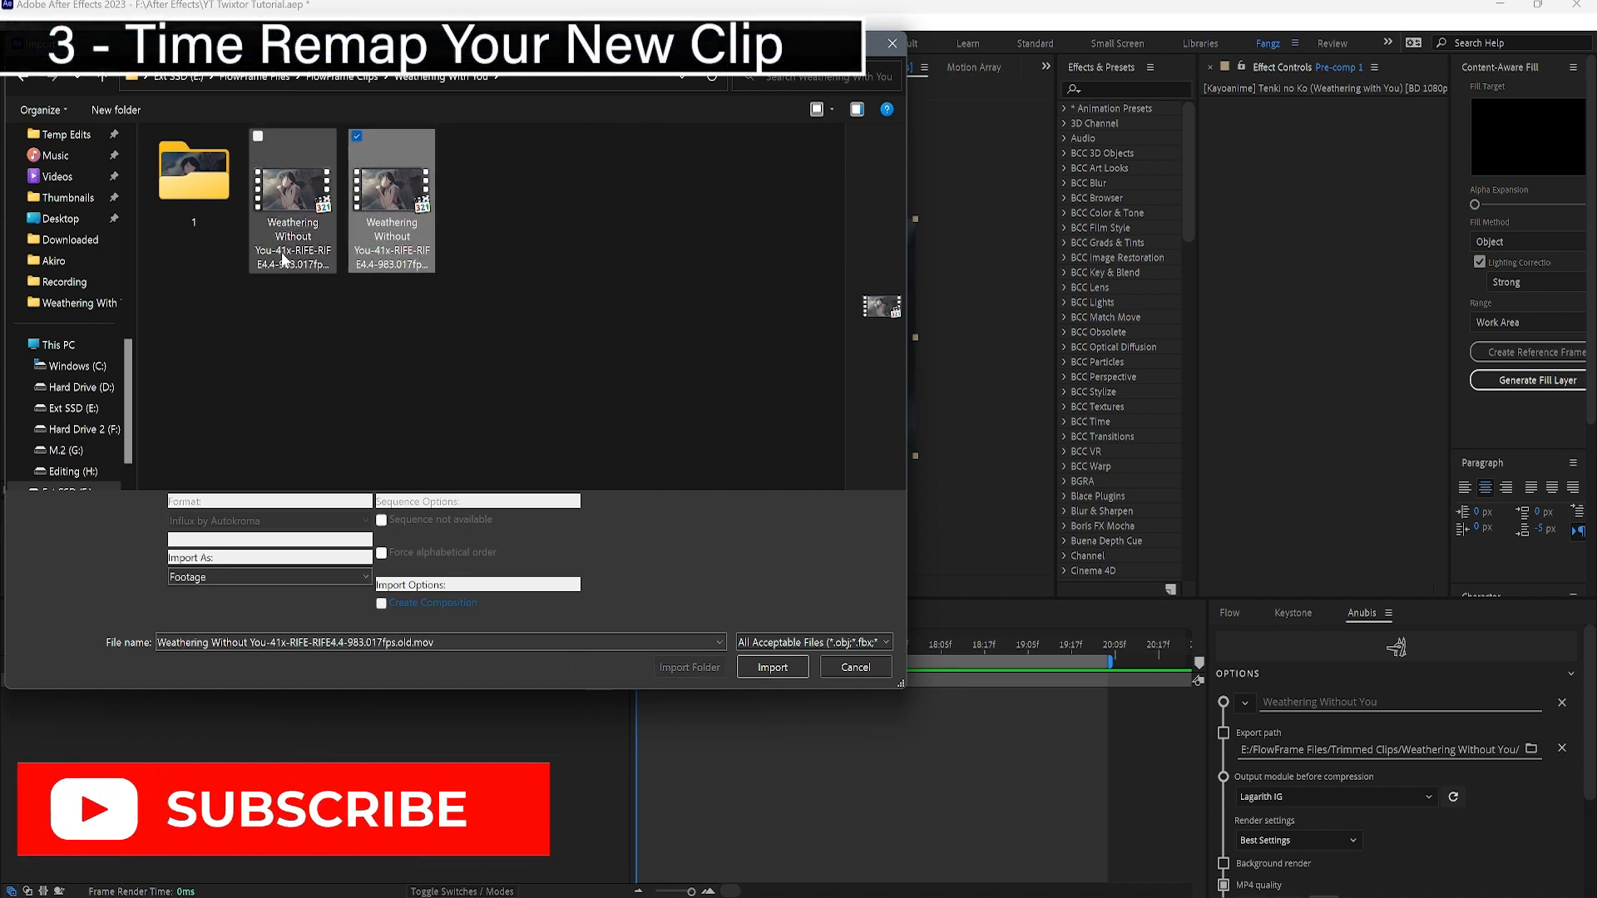
{"action": "left_click", "coordinate": [293, 217]}
{"action": "left_click", "coordinate": [767, 669]}
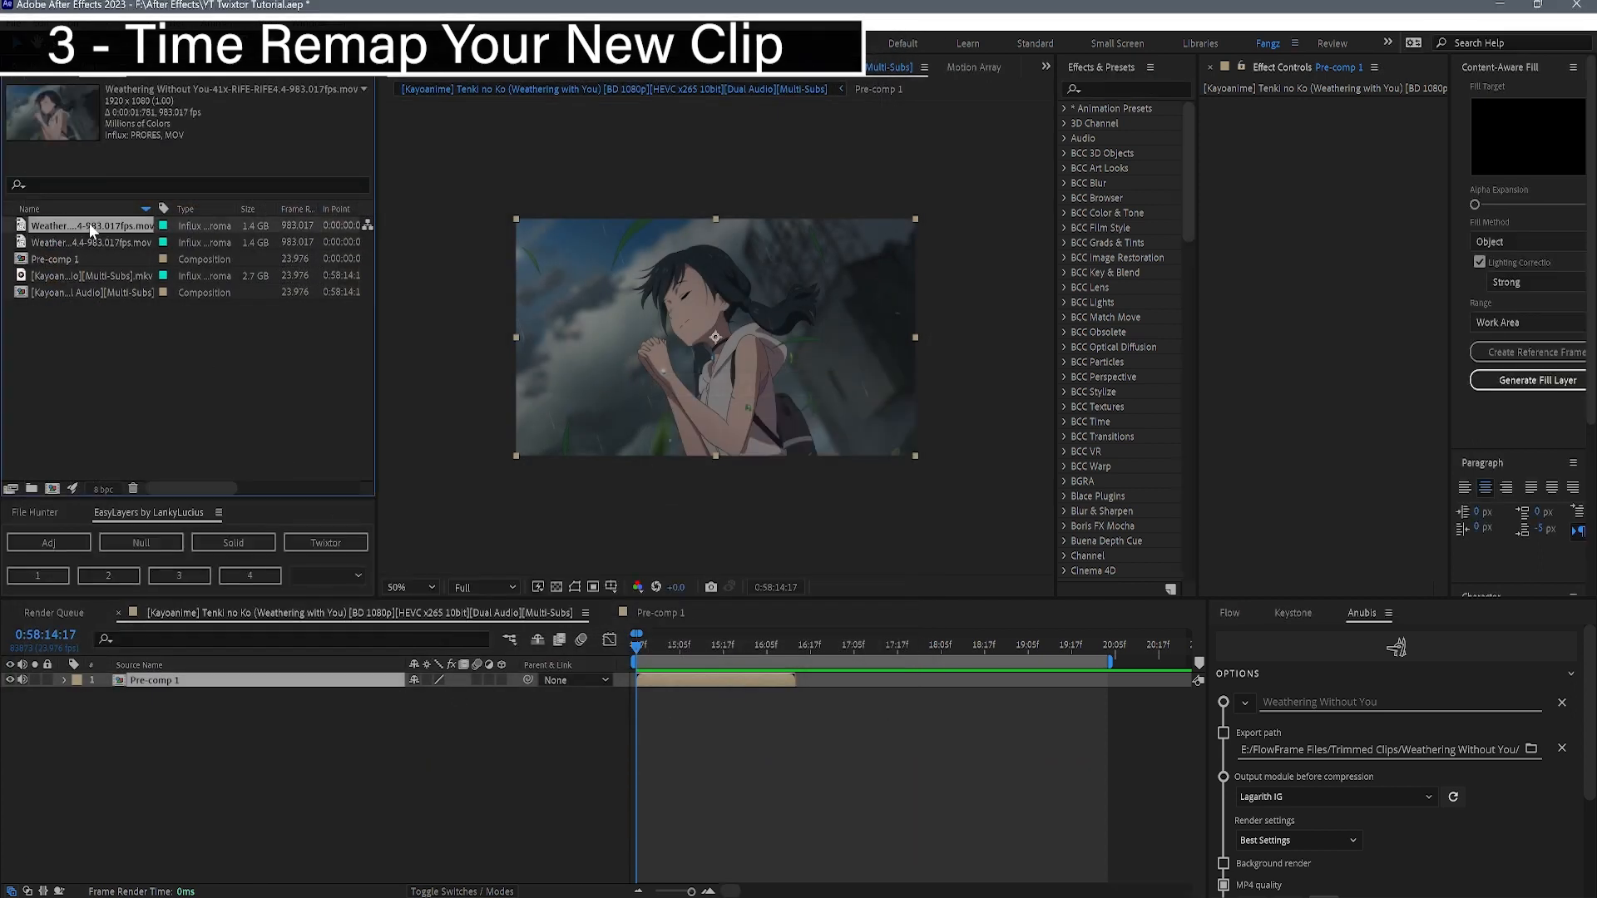
- Place the interpolated clip above Pre-comp 1 in the main composition and delete the unused duplicate clip from the project
{"action": "left_click_drag", "start_coordinate": [123, 227], "coordinate": [636, 678]}
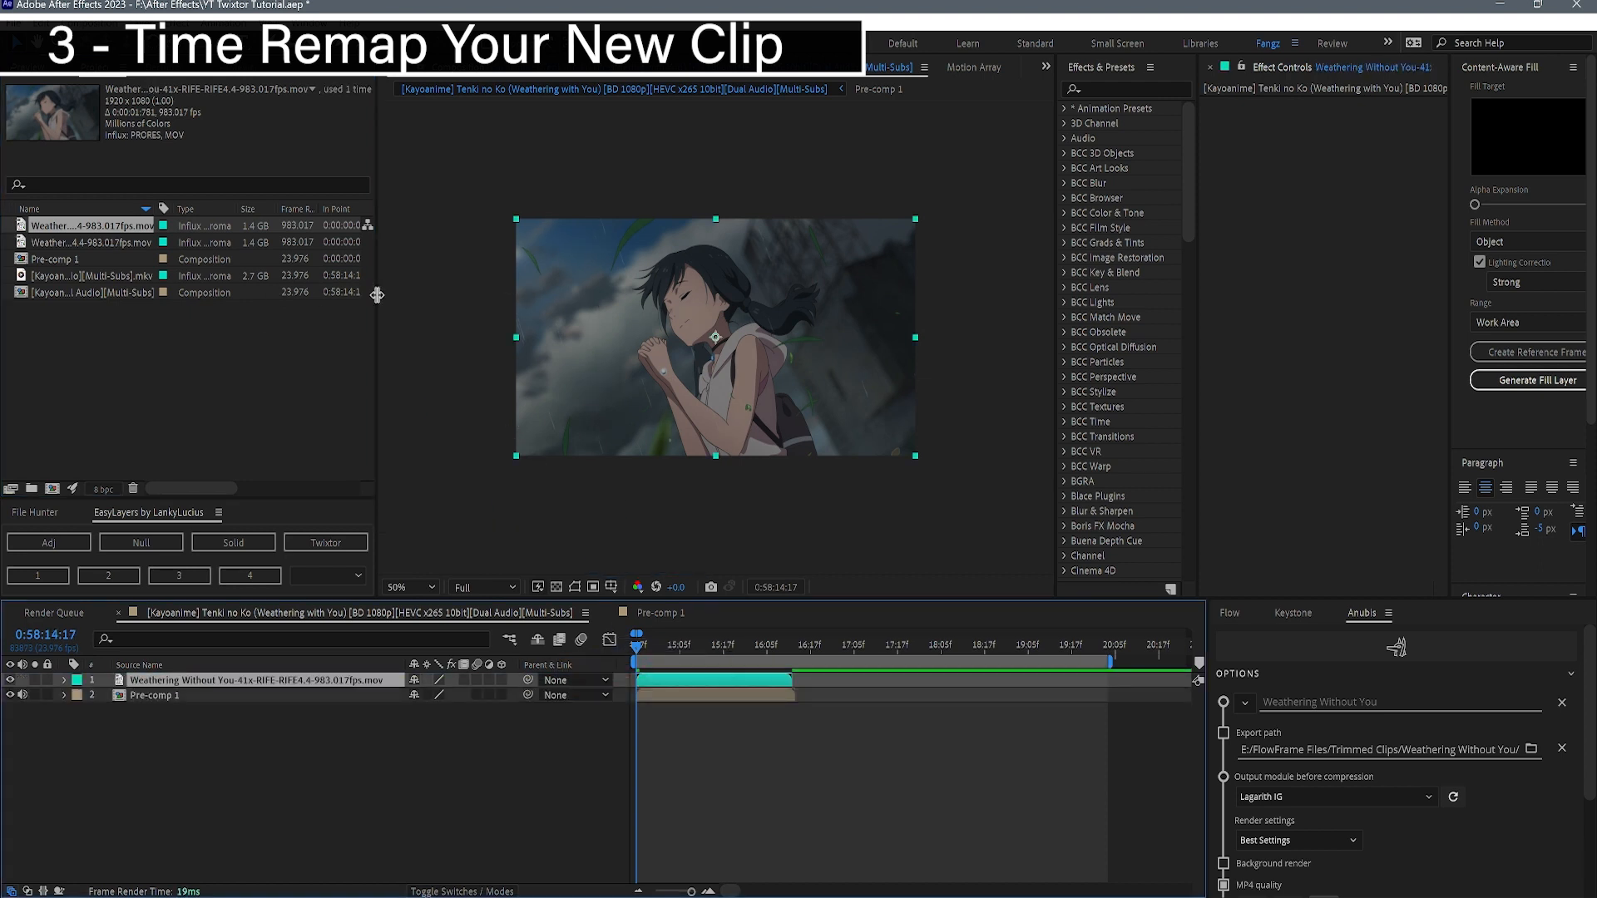
{"action": "left_click_drag", "start_coordinate": [376, 295], "coordinate": [450, 291]}
{"action": "left_click", "coordinate": [306, 249]}
{"action": "left_click", "coordinate": [117, 241]}
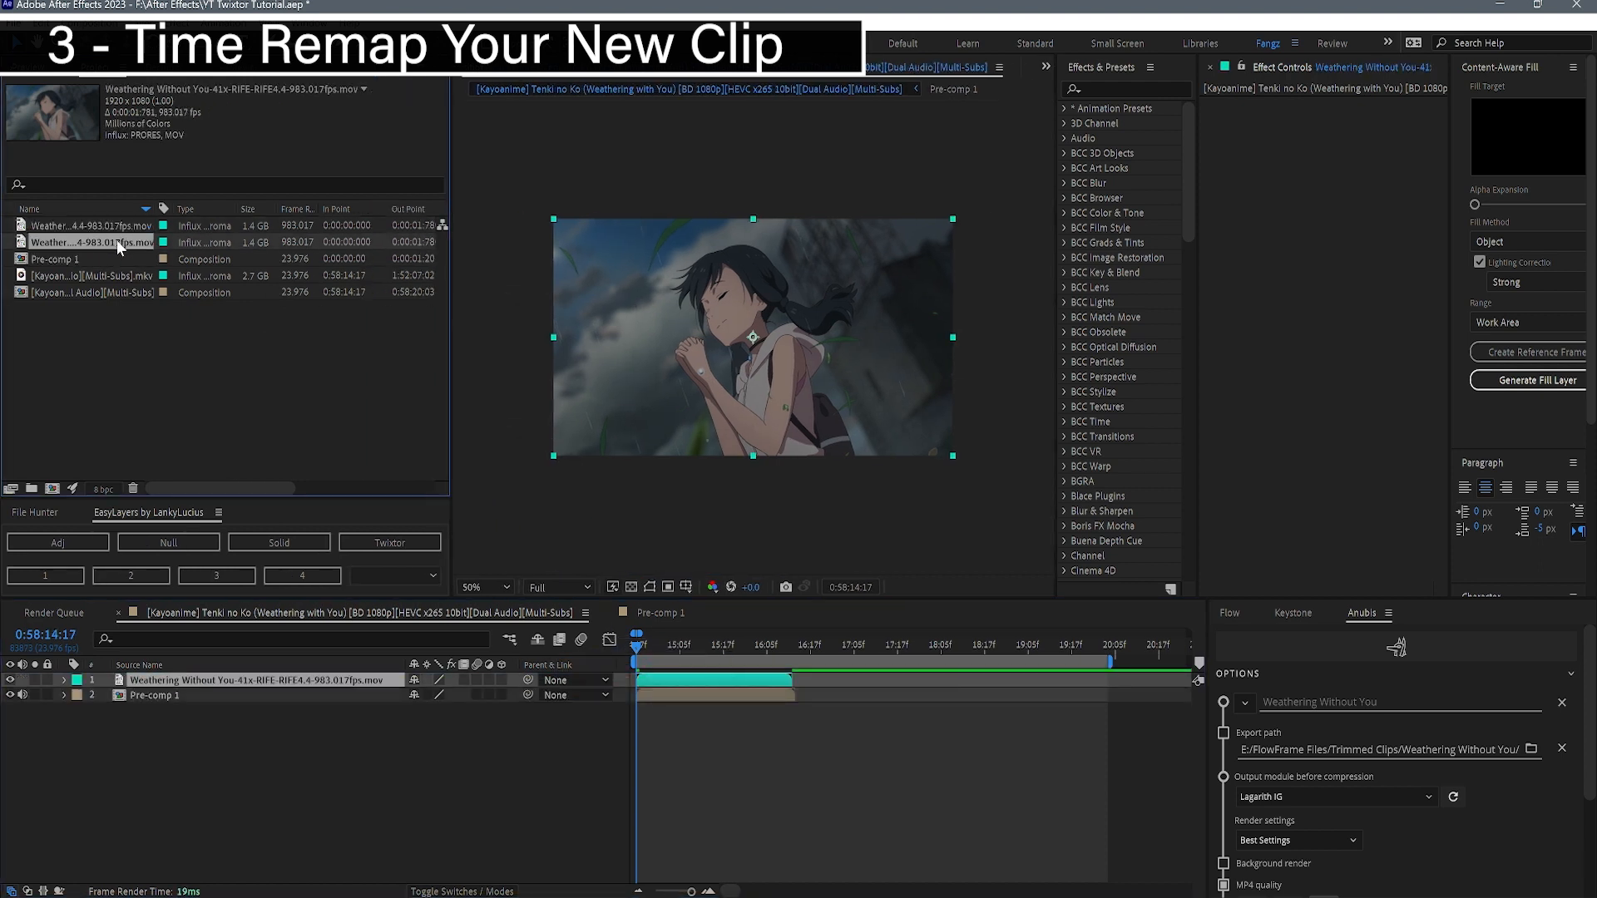
{"action": "key", "text": "Delete"}
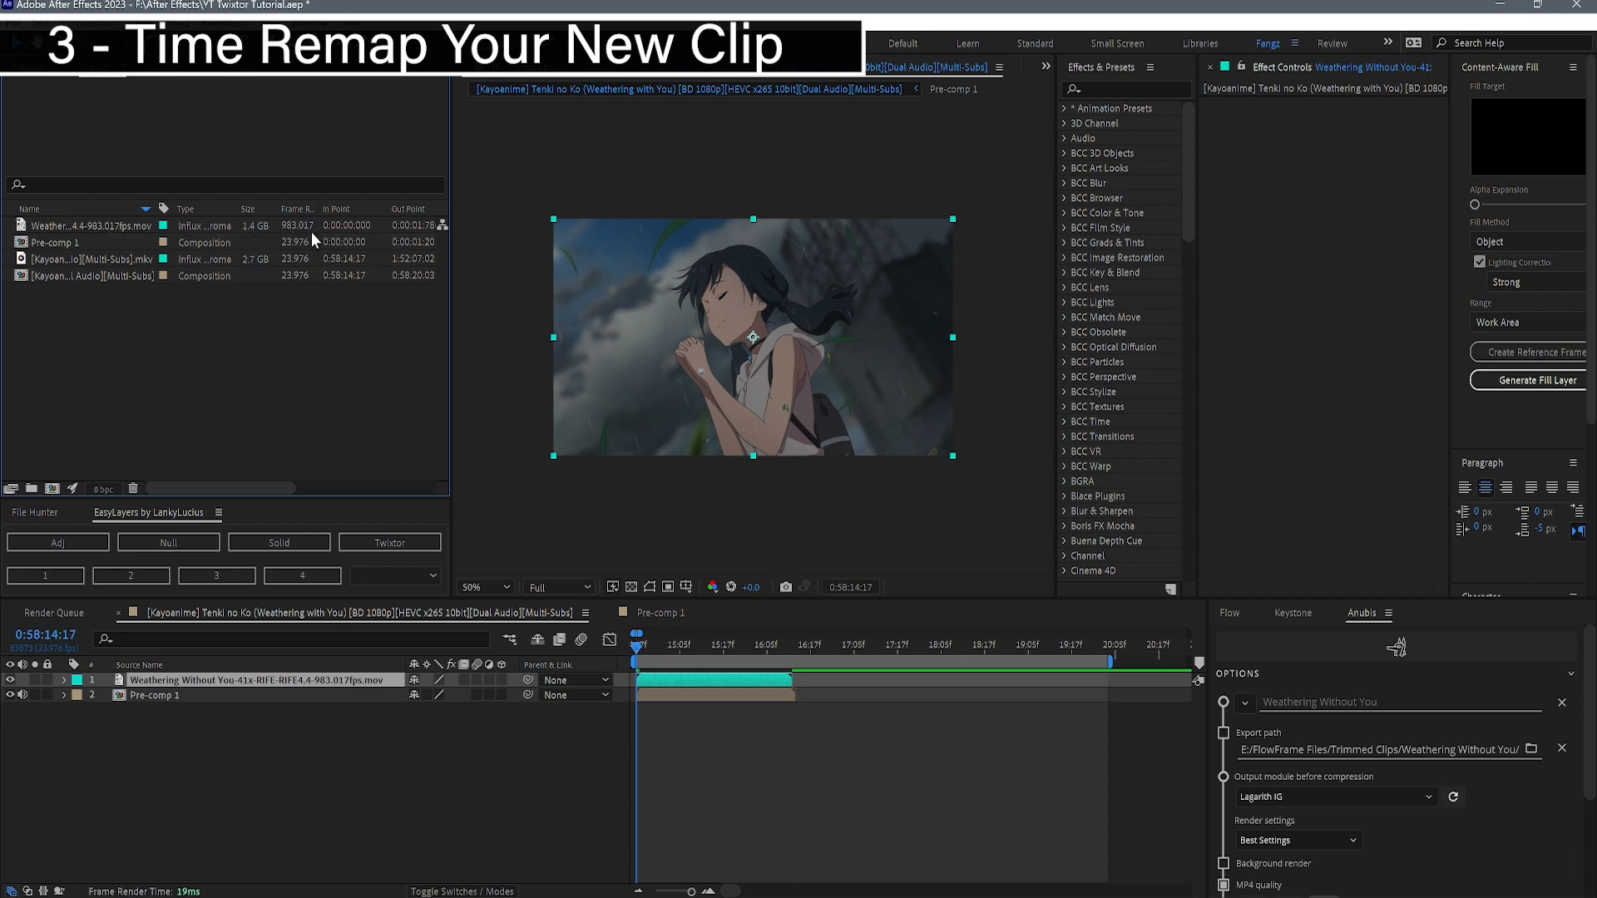
- Scrub the start of the interpolated clip and check the frame rate in the main composition's settings
{"action": "left_click_drag", "start_coordinate": [659, 648], "coordinate": [588, 654]}
{"action": "left_click", "coordinate": [701, 727]}
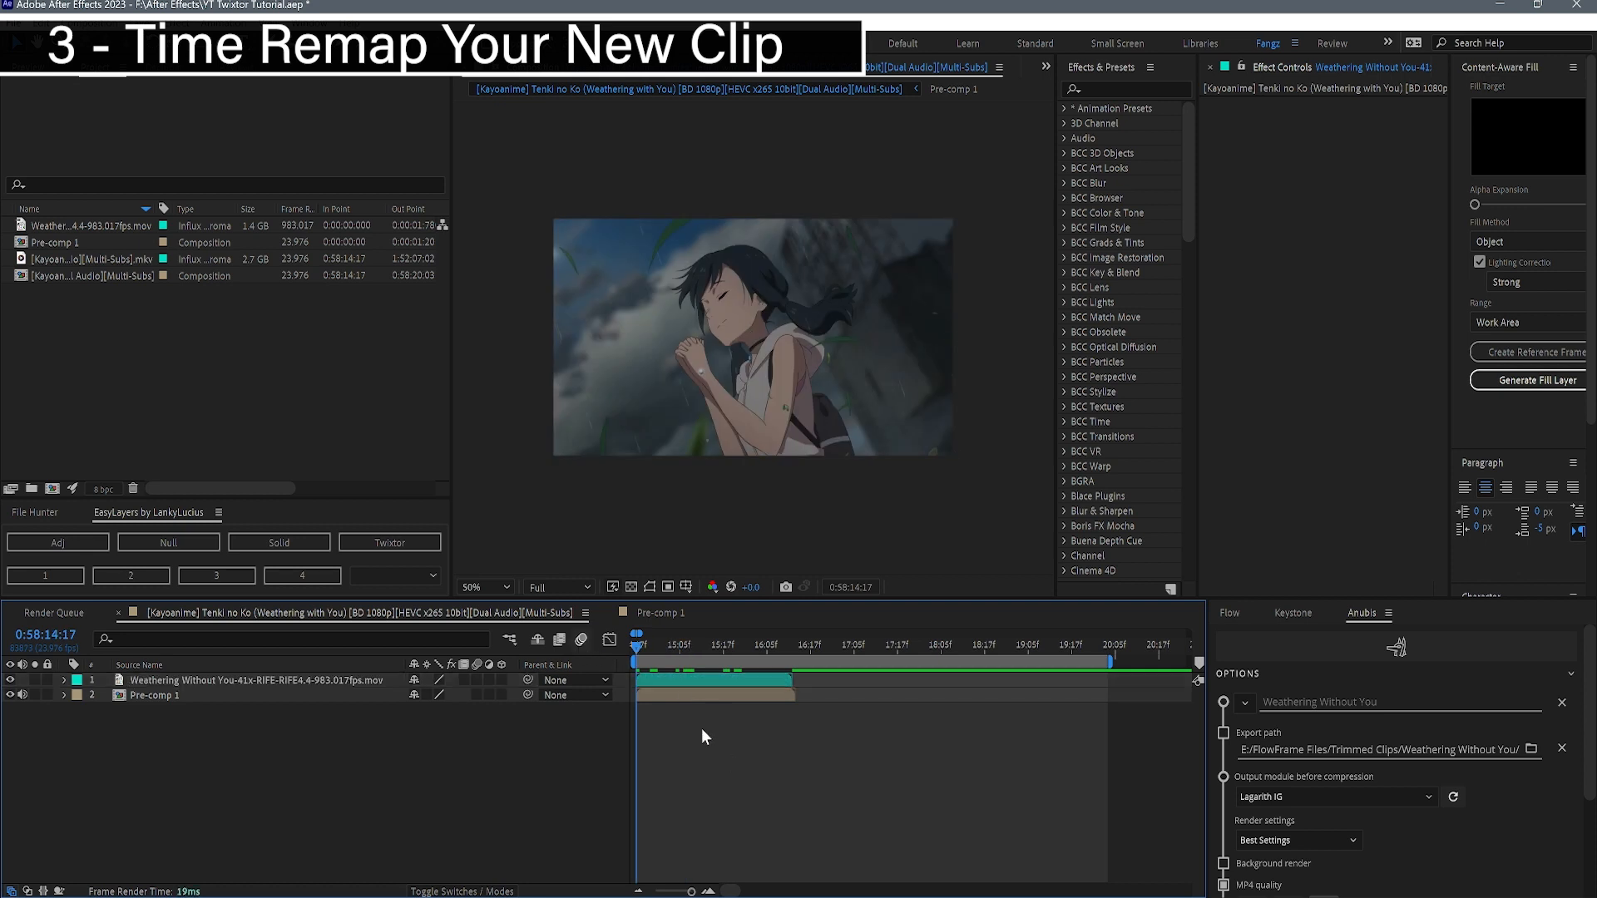
{"action": "right_click", "coordinate": [287, 615]}
{"action": "left_click", "coordinate": [363, 314]}
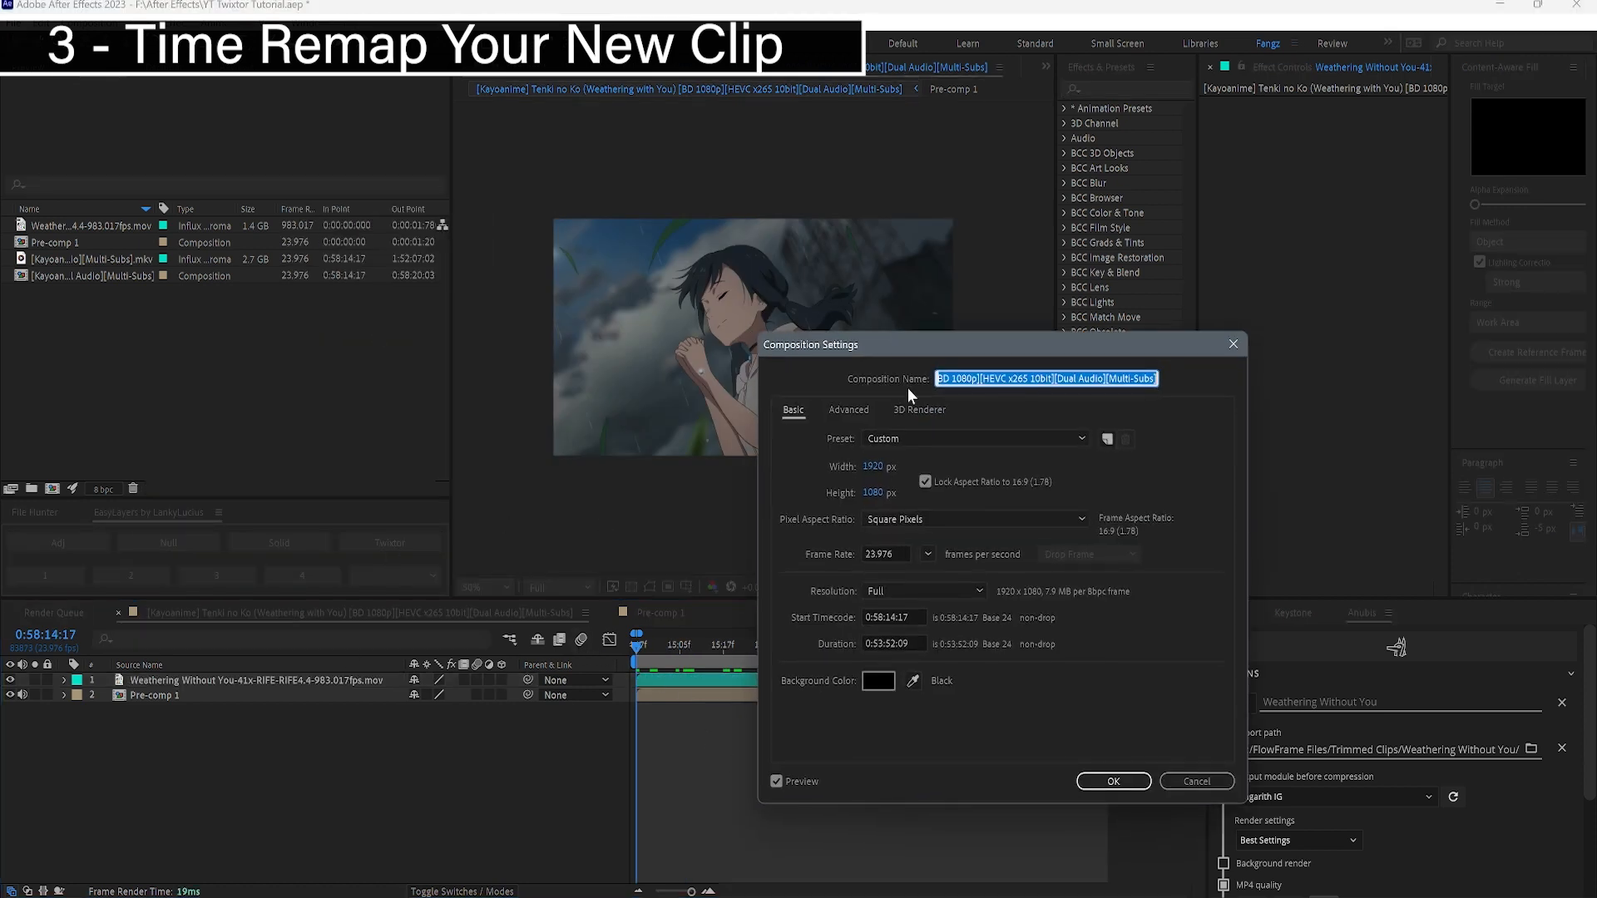
{"action": "left_click_drag", "start_coordinate": [790, 326], "coordinate": [711, 321]}
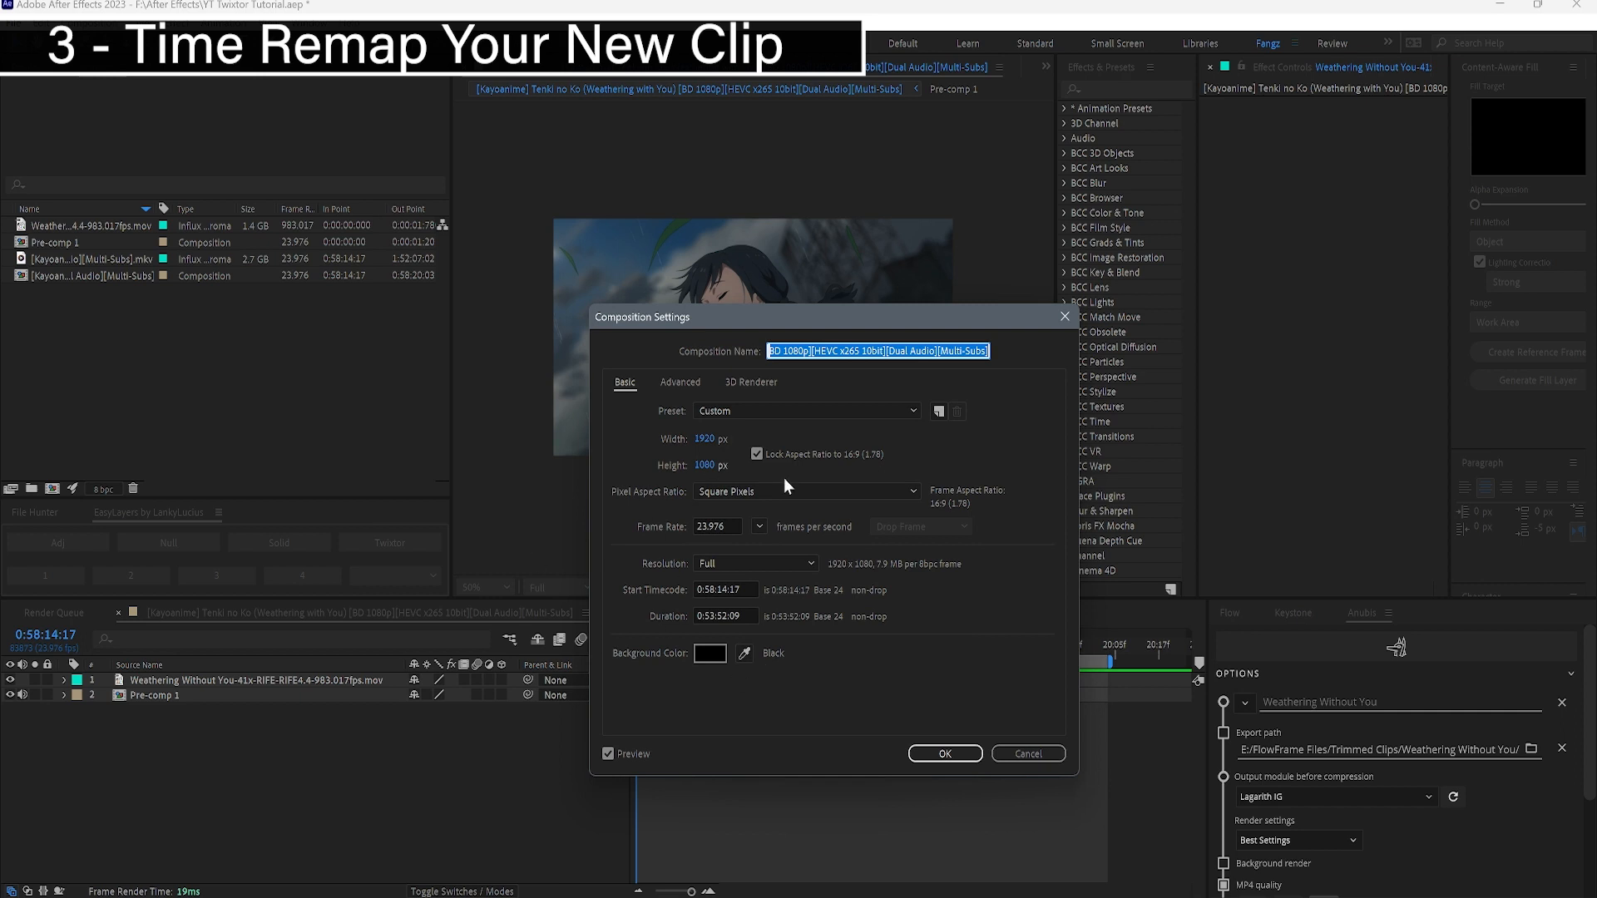
{"action": "left_click", "coordinate": [953, 755]}
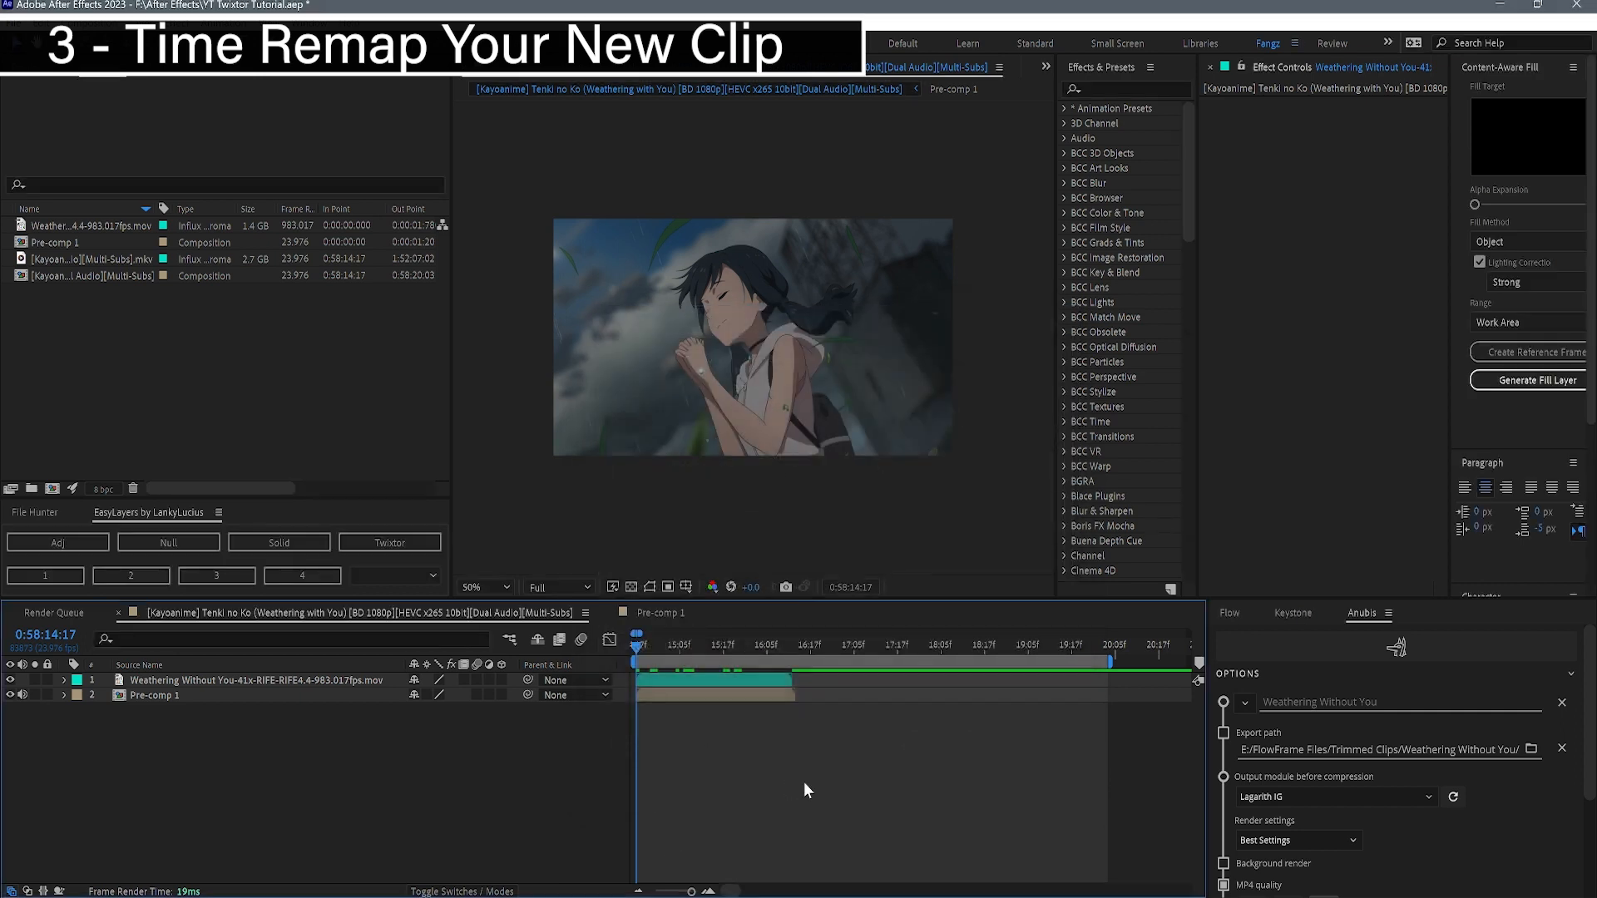
- Mute and hide Pre-comp 1 in the main composition, check the interpolated clip briefly, and return to the start
{"action": "left_click", "coordinate": [676, 686]}
{"action": "left_click", "coordinate": [661, 692]}
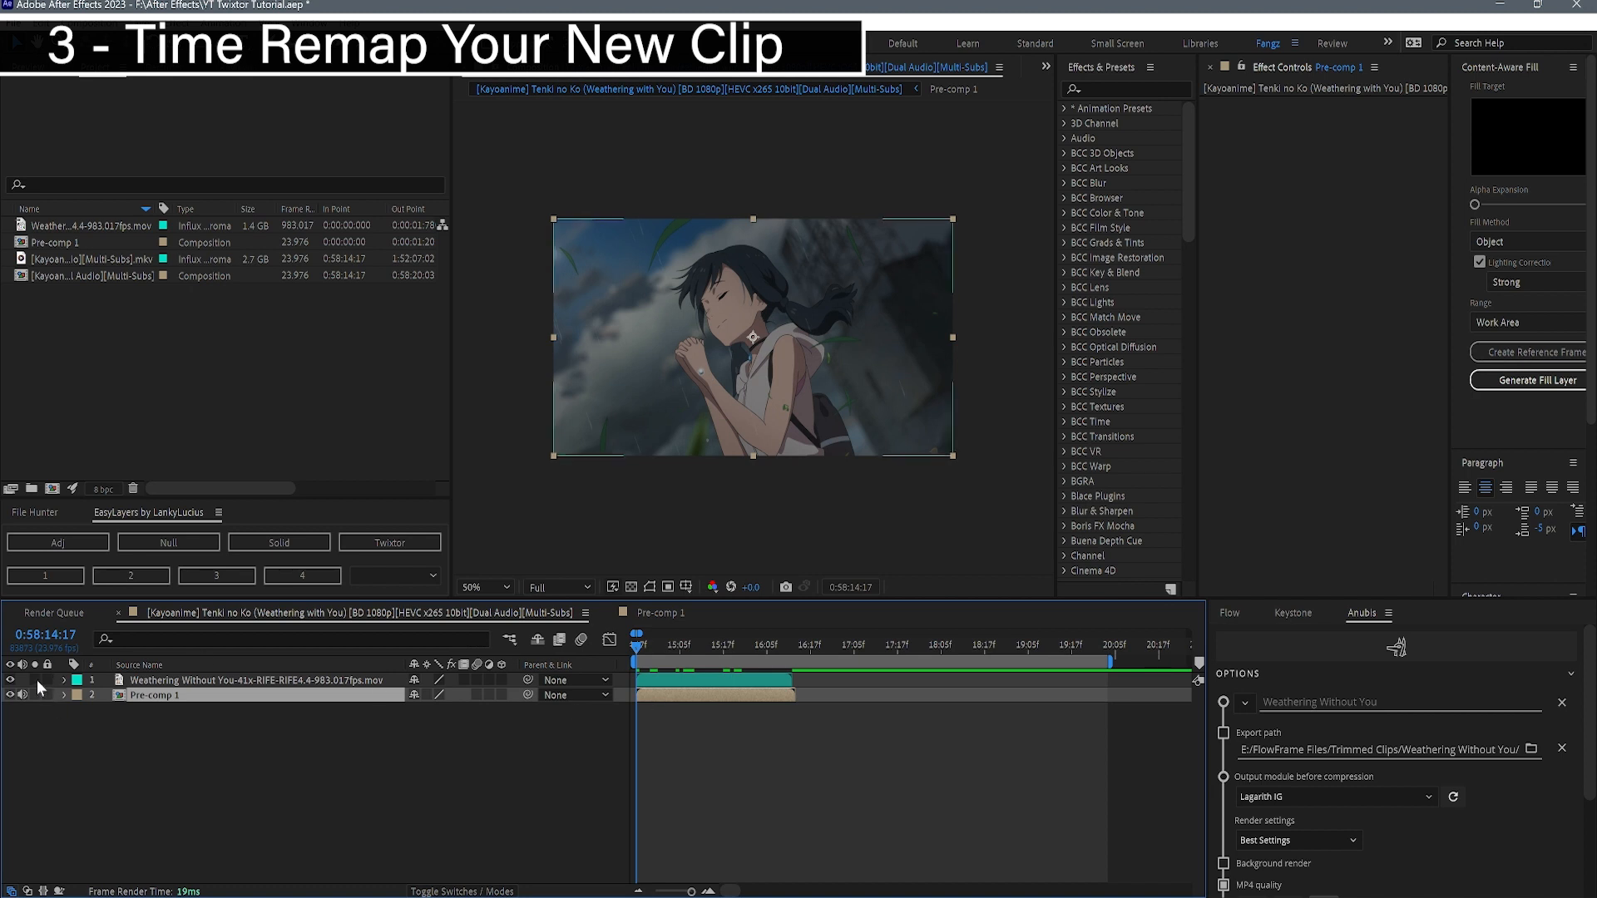
{"action": "left_click", "coordinate": [23, 695]}
{"action": "left_click", "coordinate": [11, 696]}
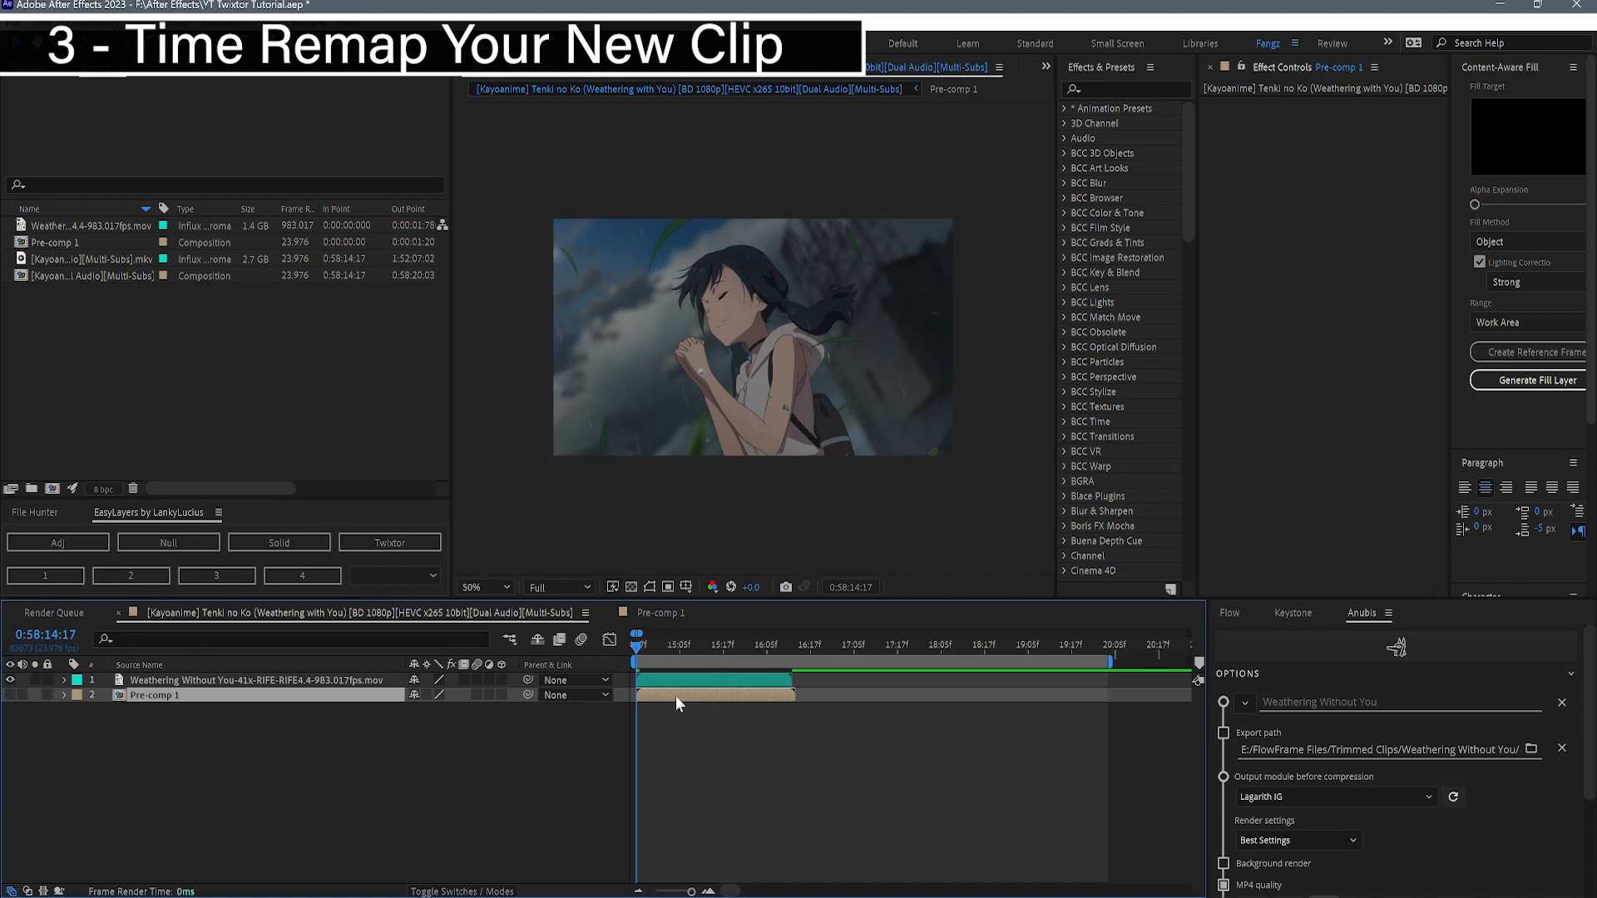
{"action": "left_click_drag", "start_coordinate": [638, 652], "coordinate": [693, 652]}
{"action": "key", "text": "Home"}
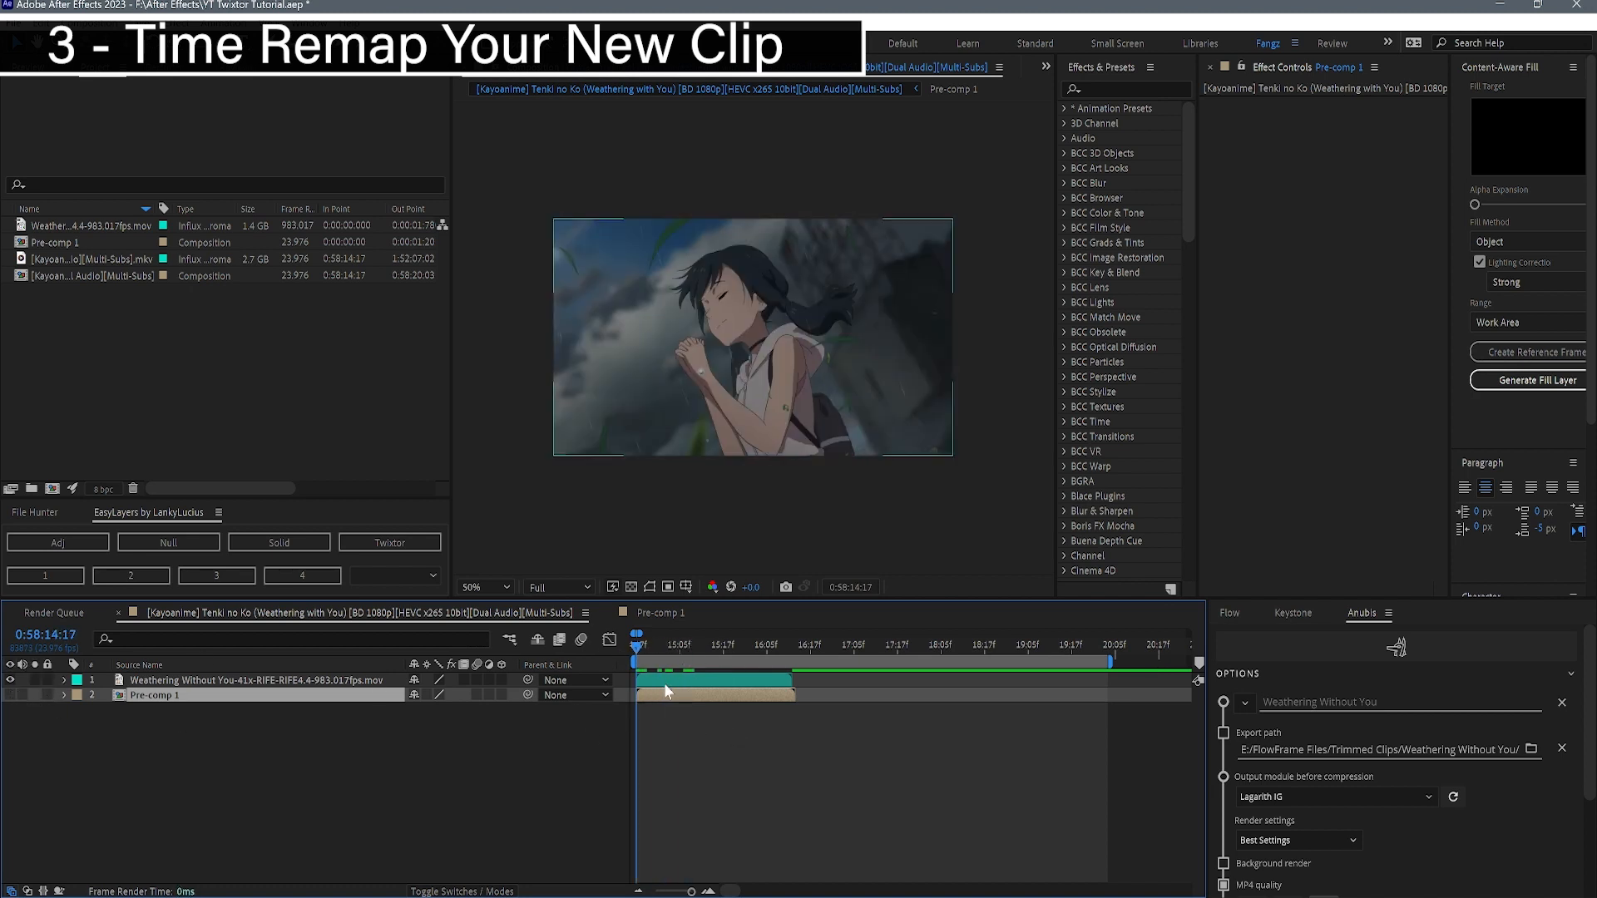
- Pre-compose the interpolated clip, moving all attributes and adjusting the composition duration to the layer's time span
{"action": "right_click", "coordinate": [664, 682]}
{"action": "left_click", "coordinate": [666, 572]}
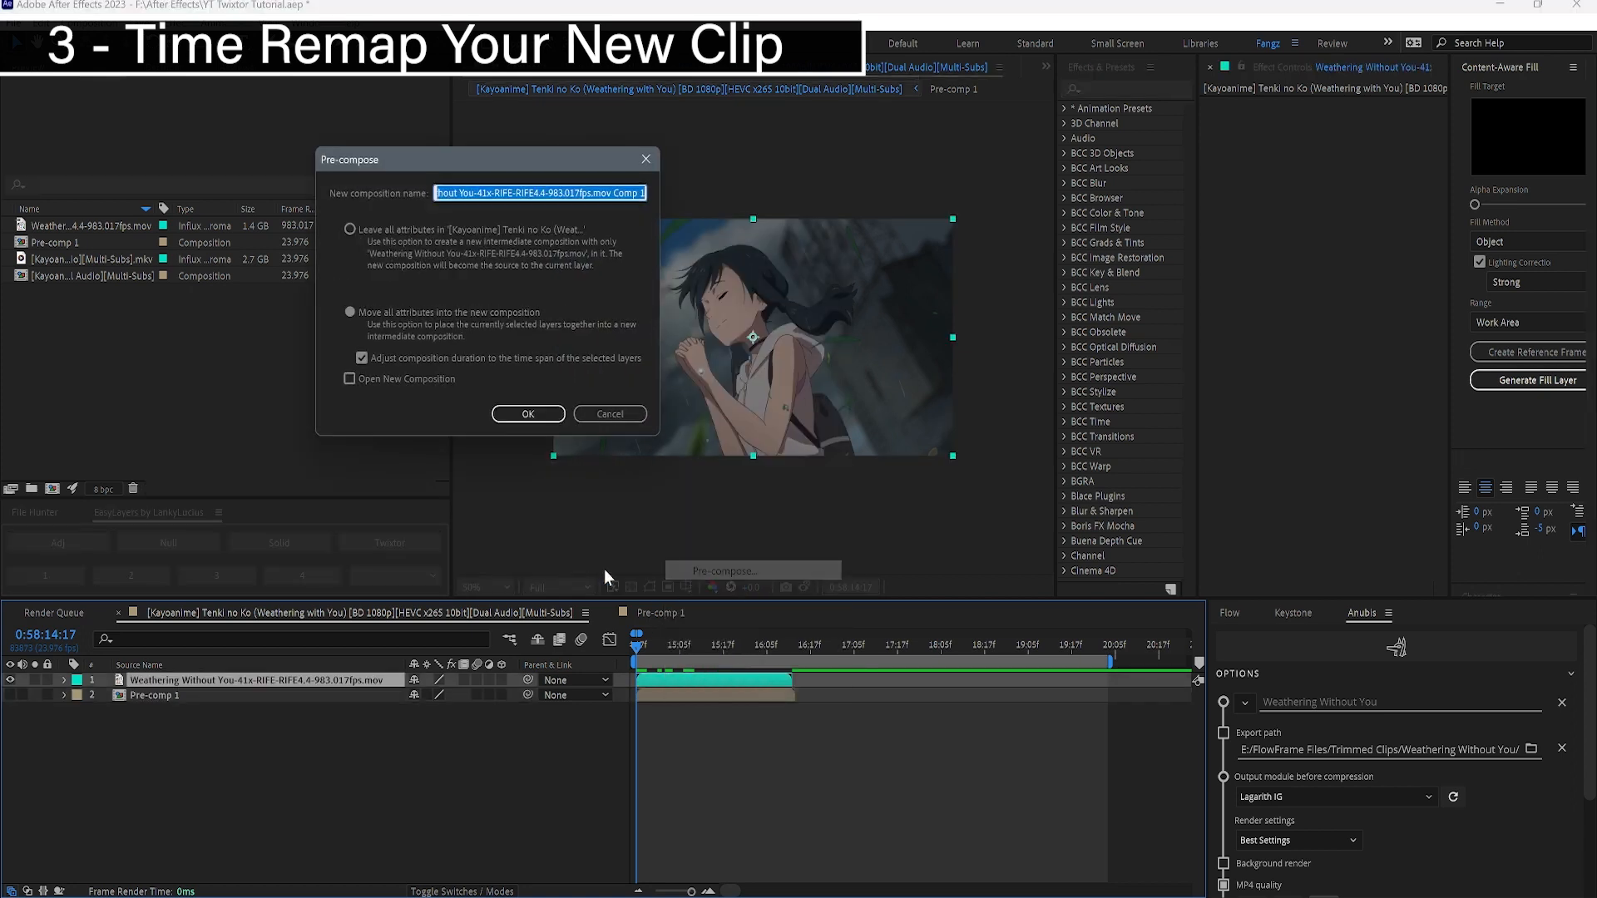
{"action": "left_click", "coordinate": [524, 410]}
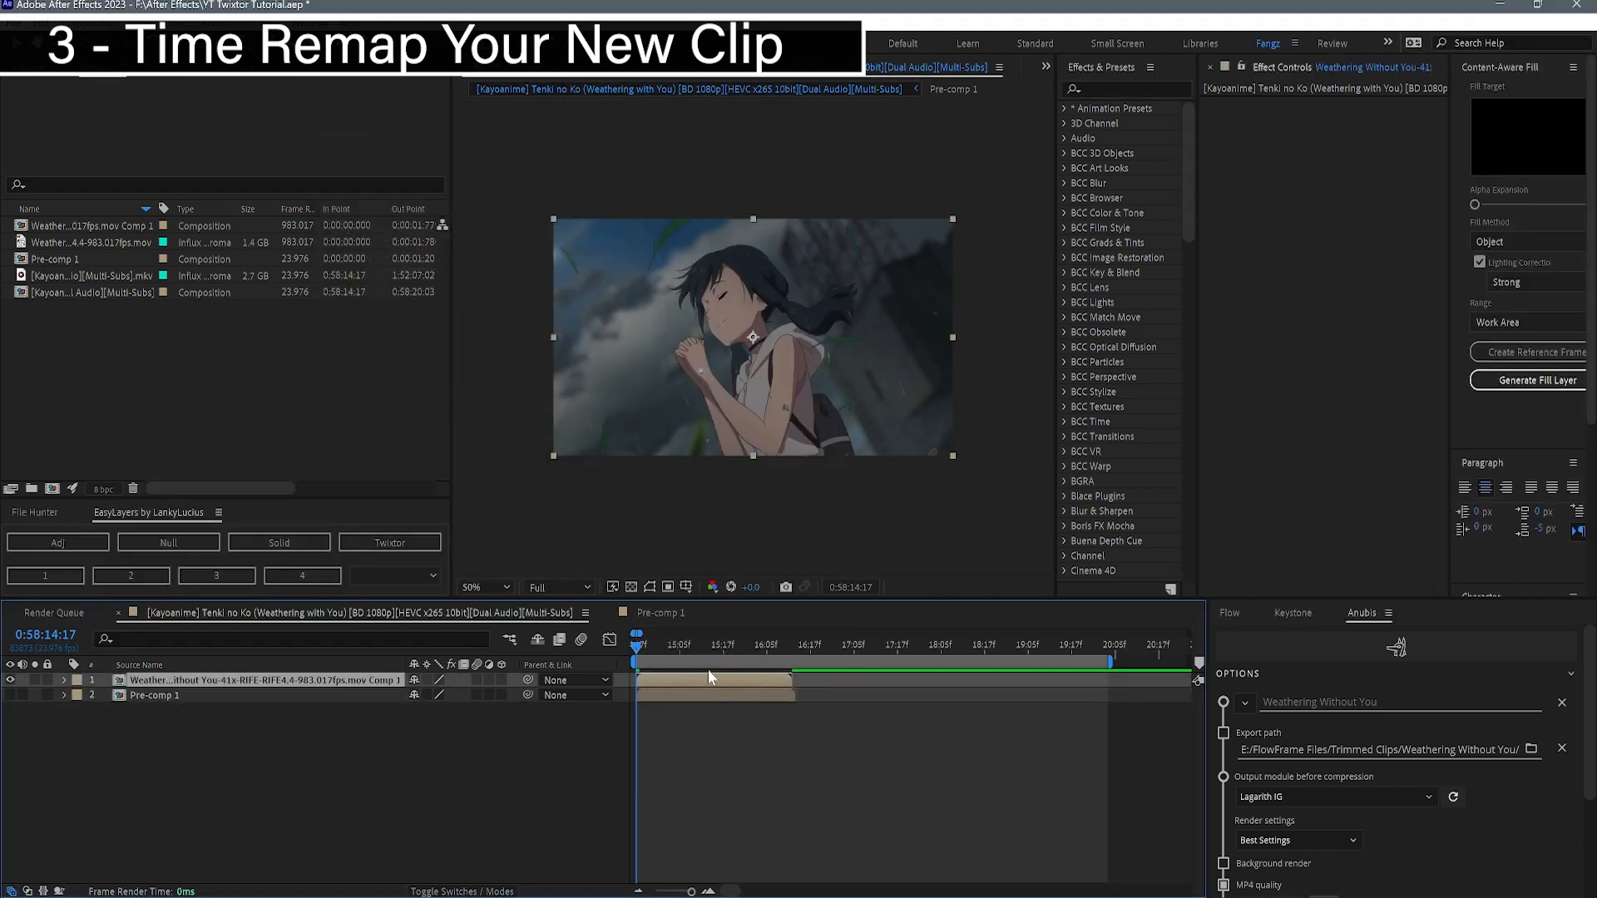
{"action": "left_click", "coordinate": [676, 749]}
- Open the new pre-composition of the interpolated clip and check the frame rate in its composition settings
{"action": "left_click", "coordinate": [652, 678]}
{"action": "double_click", "coordinate": [644, 681]}
{"action": "left_click", "coordinate": [410, 612]}
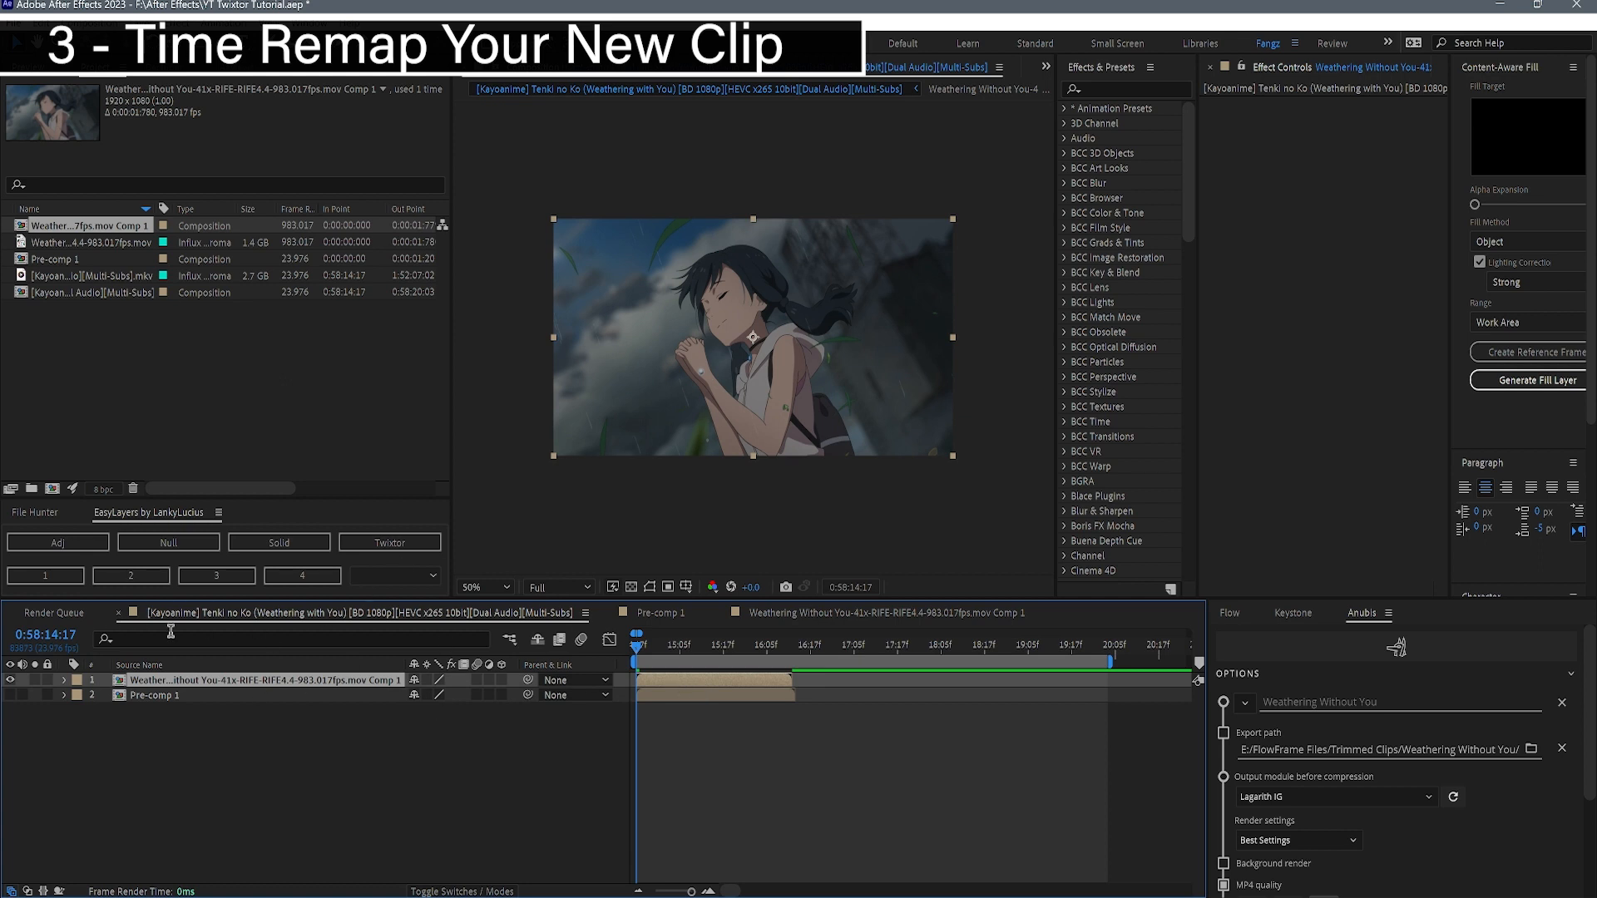
{"action": "double_click", "coordinate": [667, 680]}
{"action": "right_click", "coordinate": [831, 612]}
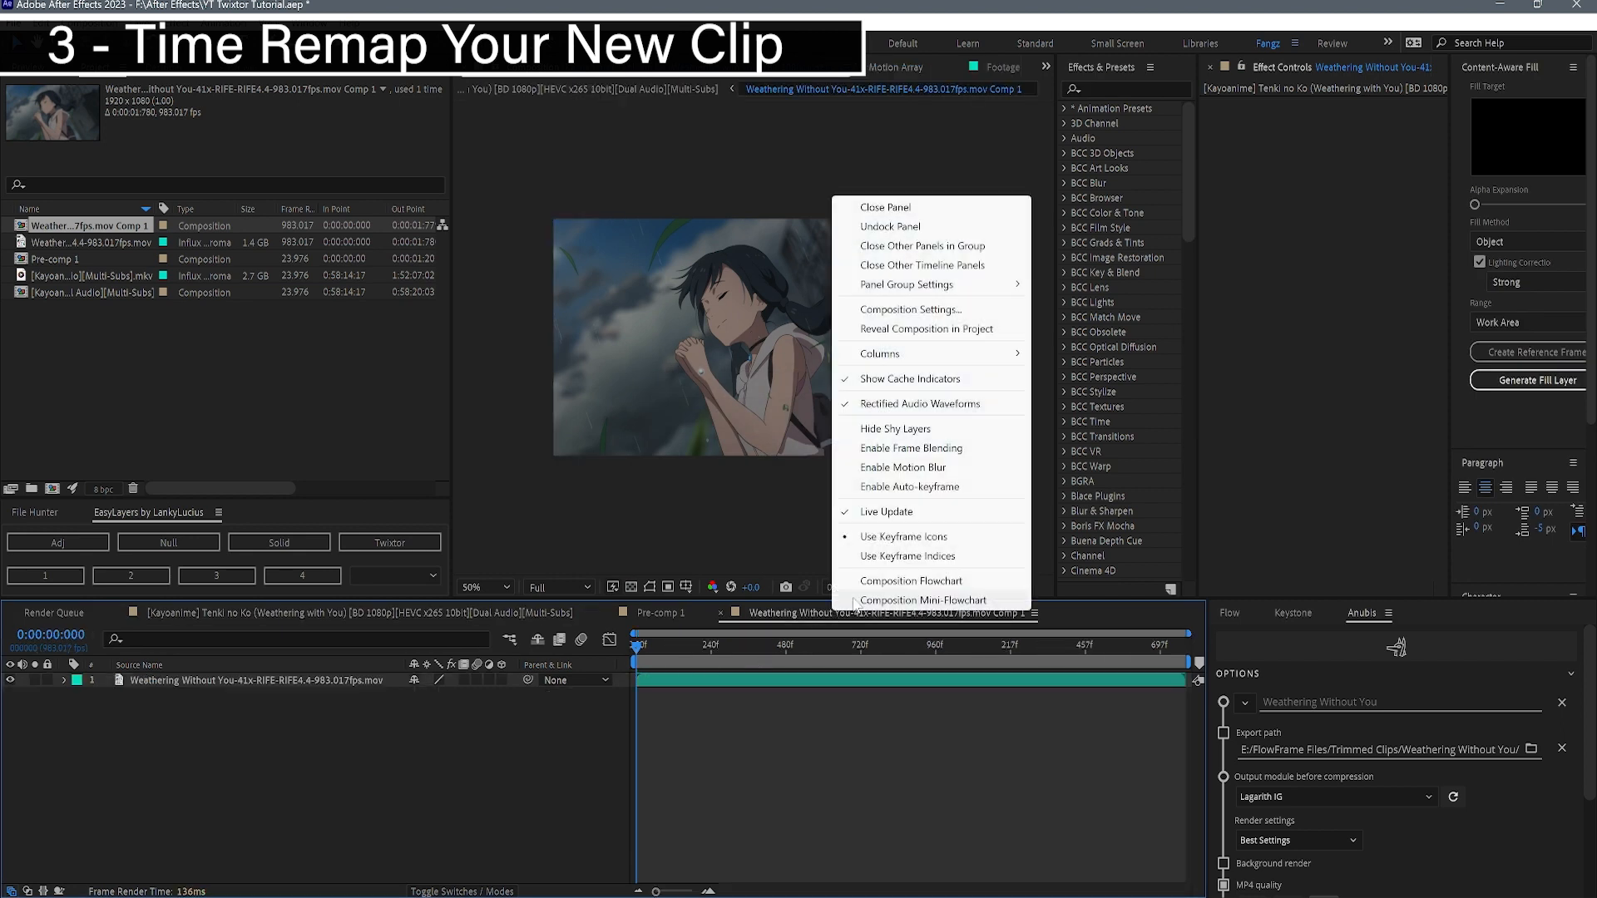
{"action": "left_click", "coordinate": [910, 309]}
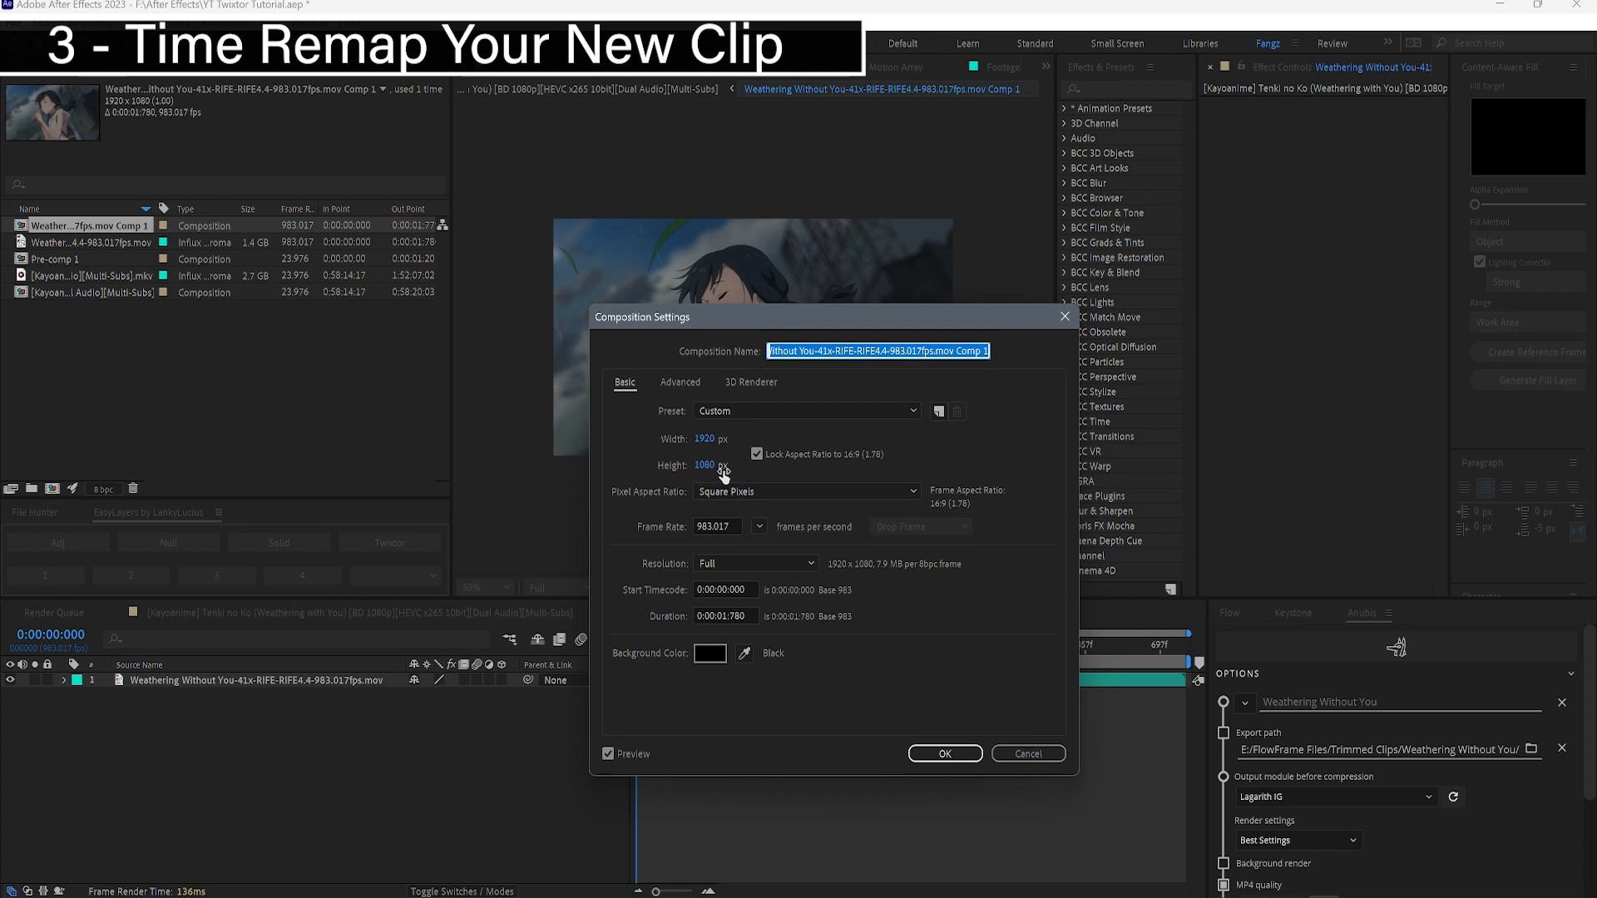
{"action": "left_click", "coordinate": [942, 754]}
- Play and scrub the interpolated clip inside its pre-composition to judge its smoothness
{"action": "left_click", "coordinate": [584, 503]}
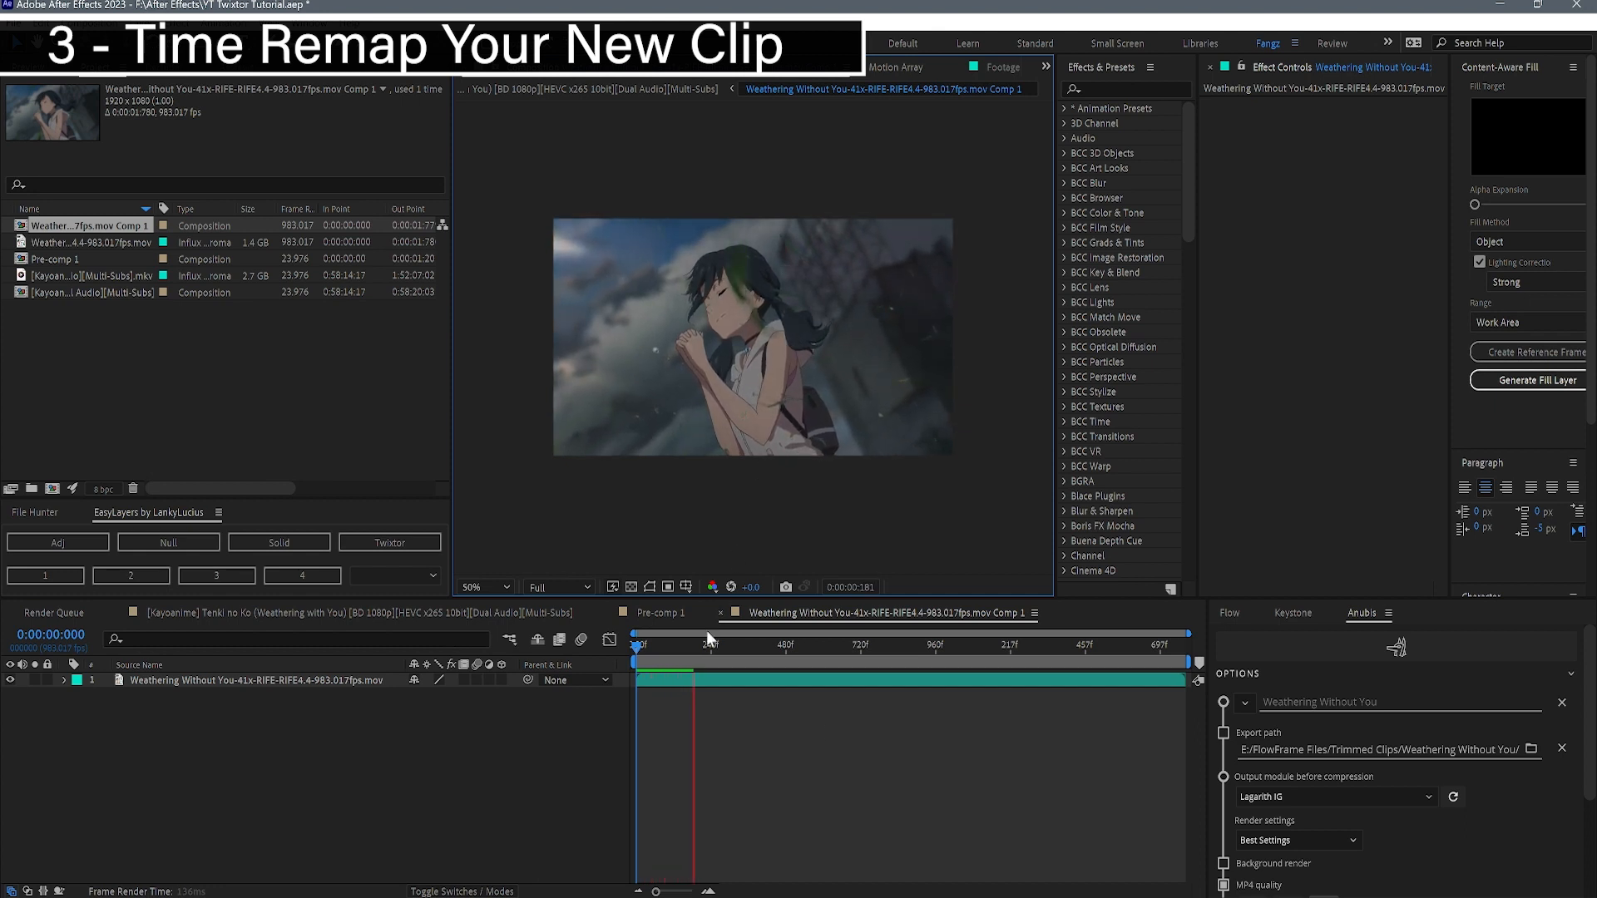
{"action": "left_click_drag", "start_coordinate": [682, 638], "coordinate": [697, 680]}
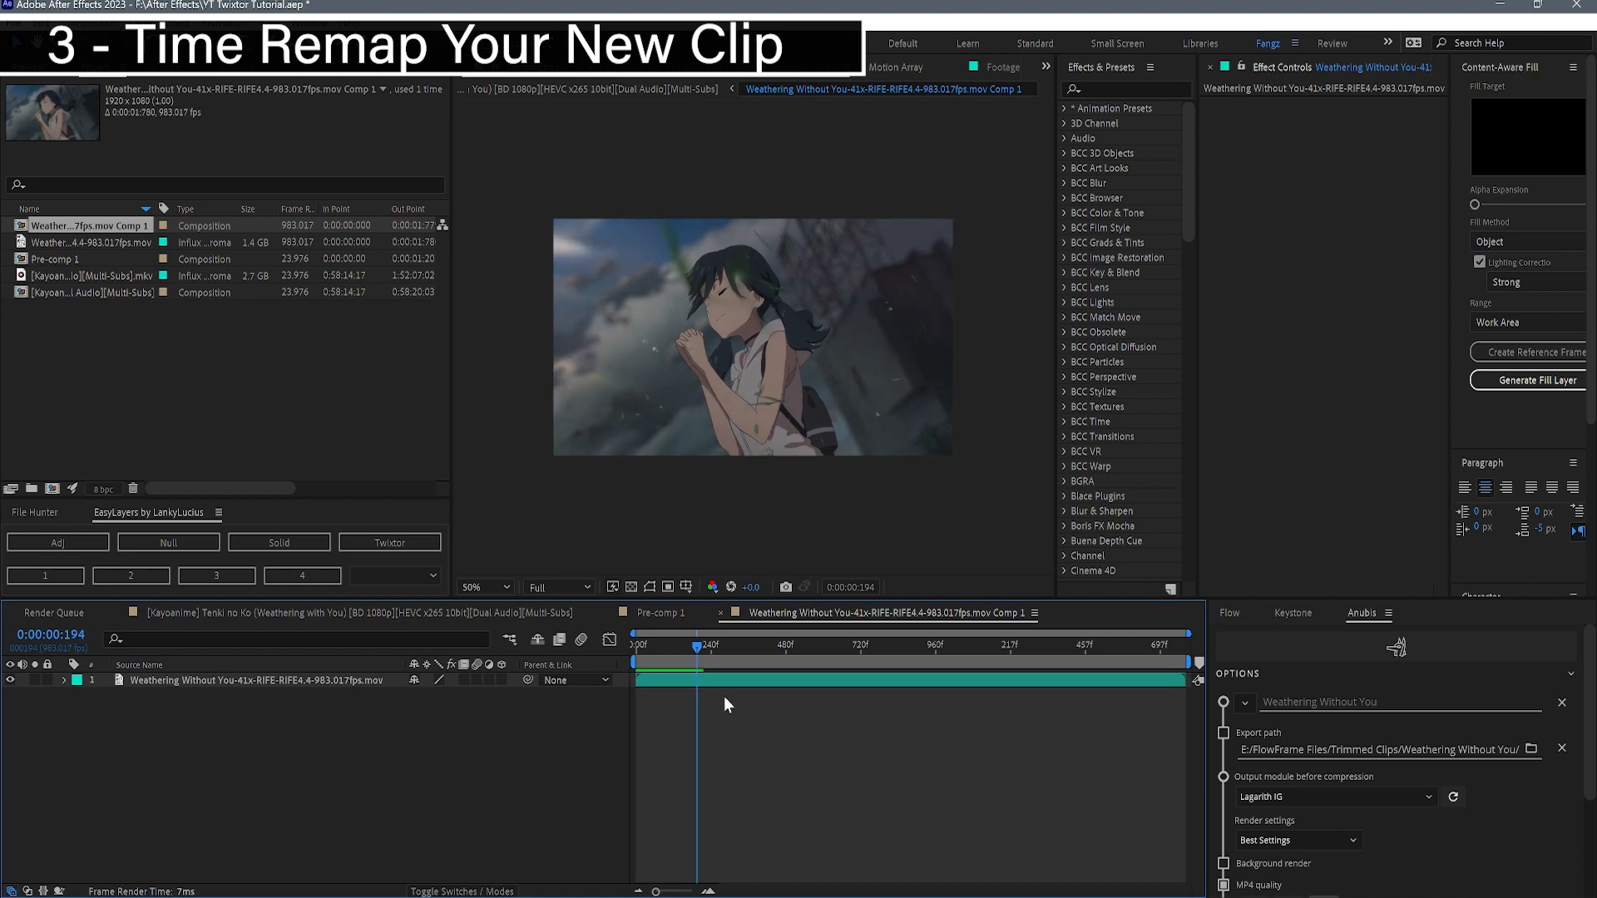
{"action": "key", "text": "space"}
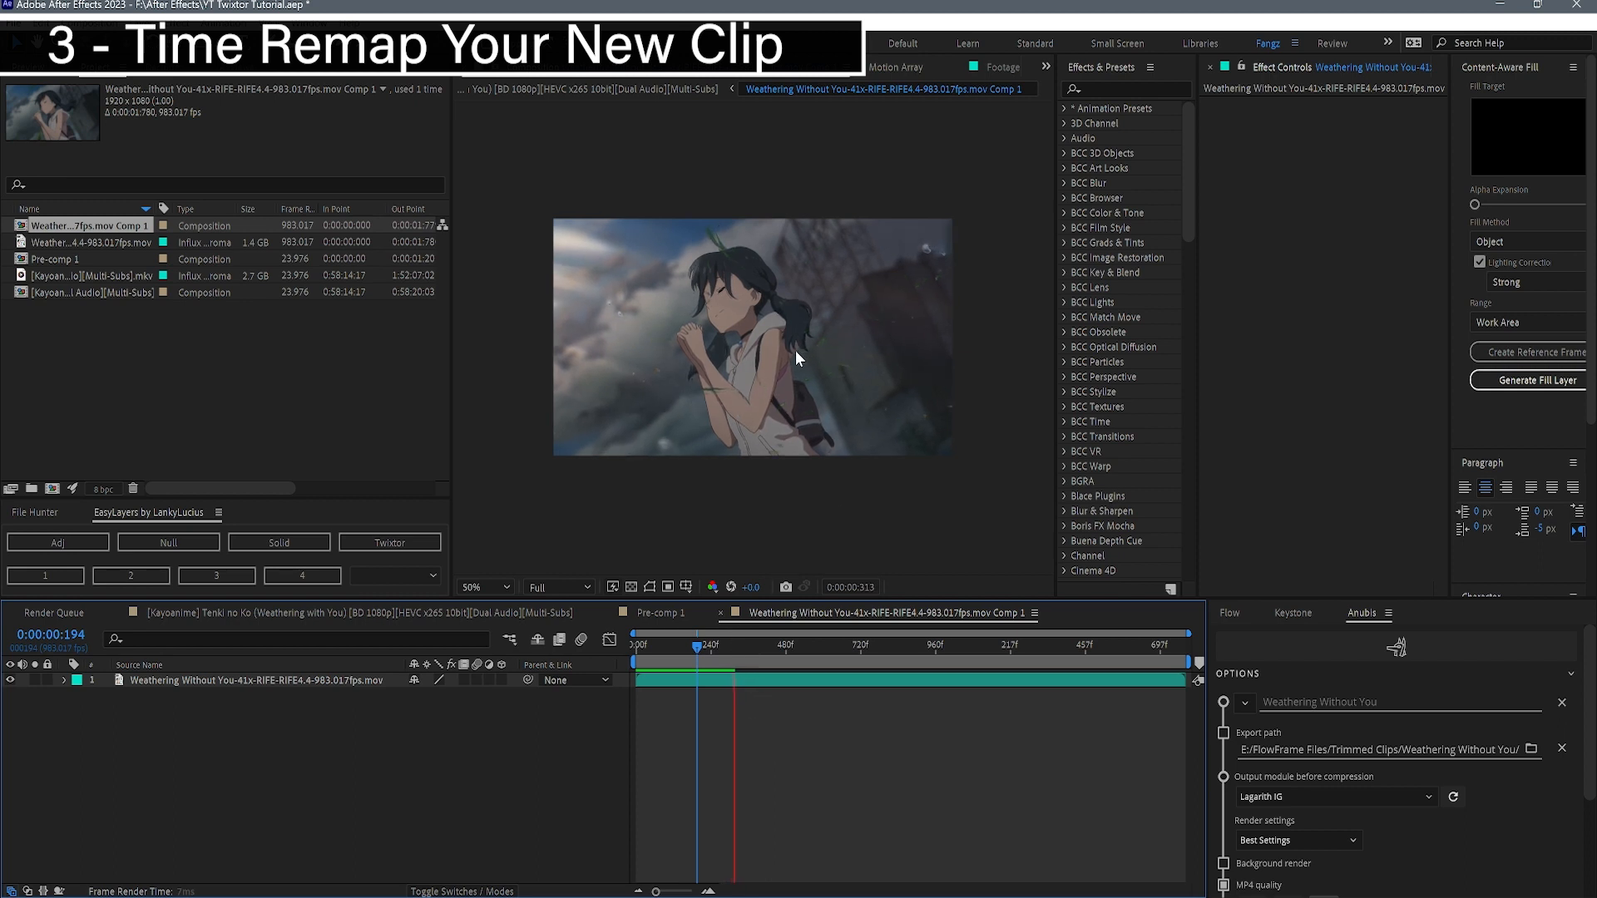
{"action": "left_click_drag", "start_coordinate": [706, 646], "coordinate": [637, 669]}
{"action": "key", "text": "Home"}
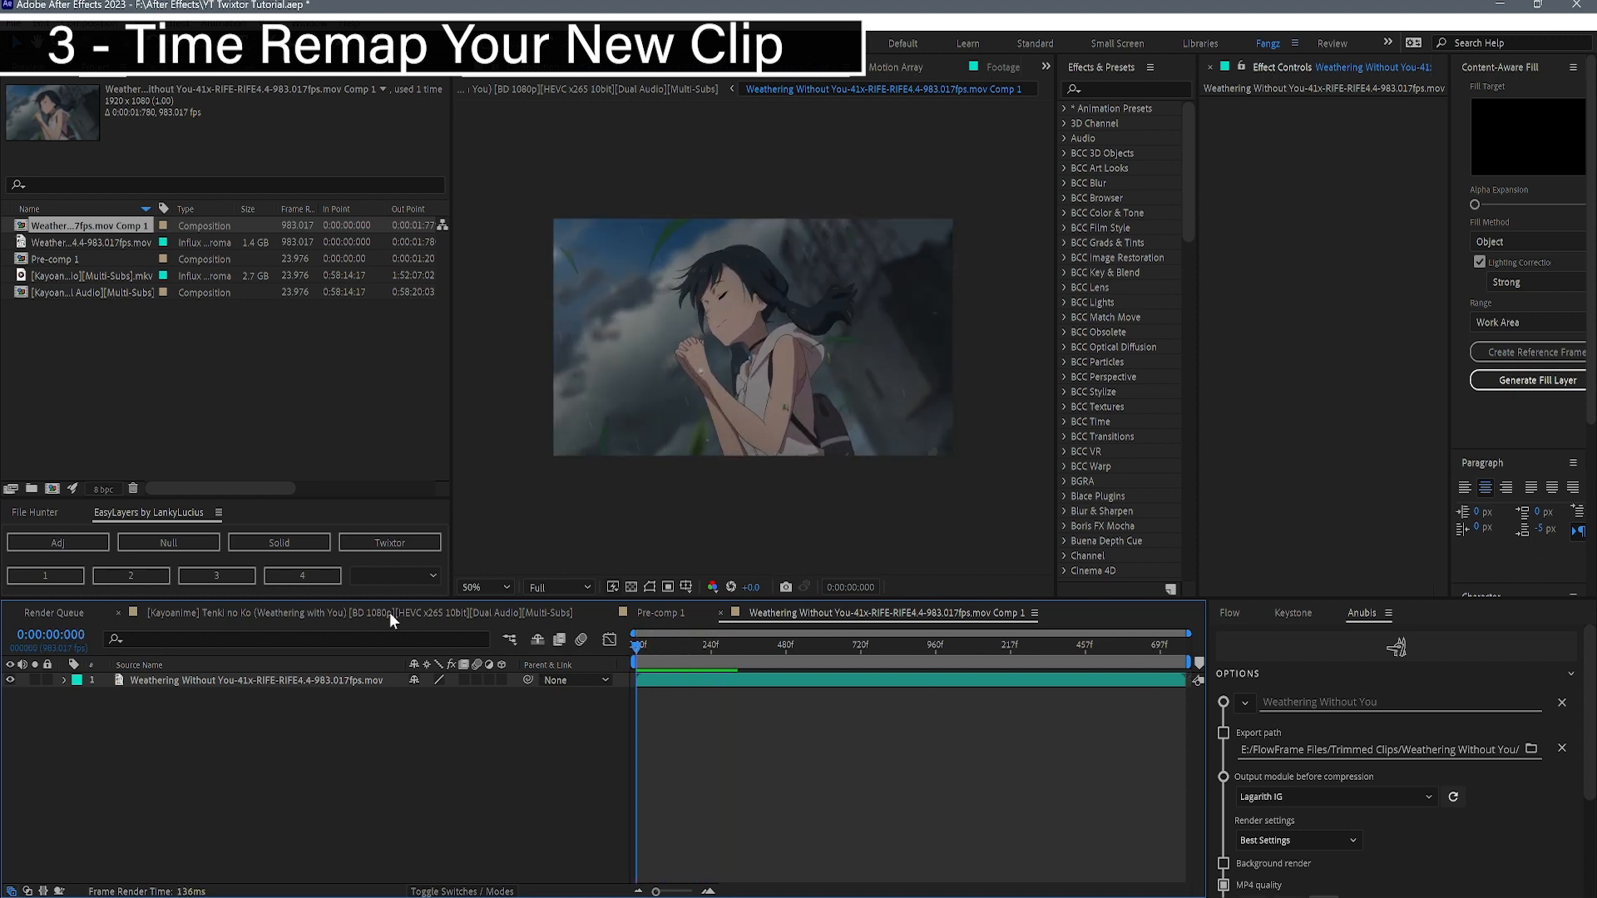
{"action": "left_click_drag", "start_coordinate": [709, 653], "coordinate": [448, 645]}
- In the main composition, enable time remapping on the pre-composed clip and extend the layer to the composition's end
{"action": "left_click", "coordinate": [492, 611]}
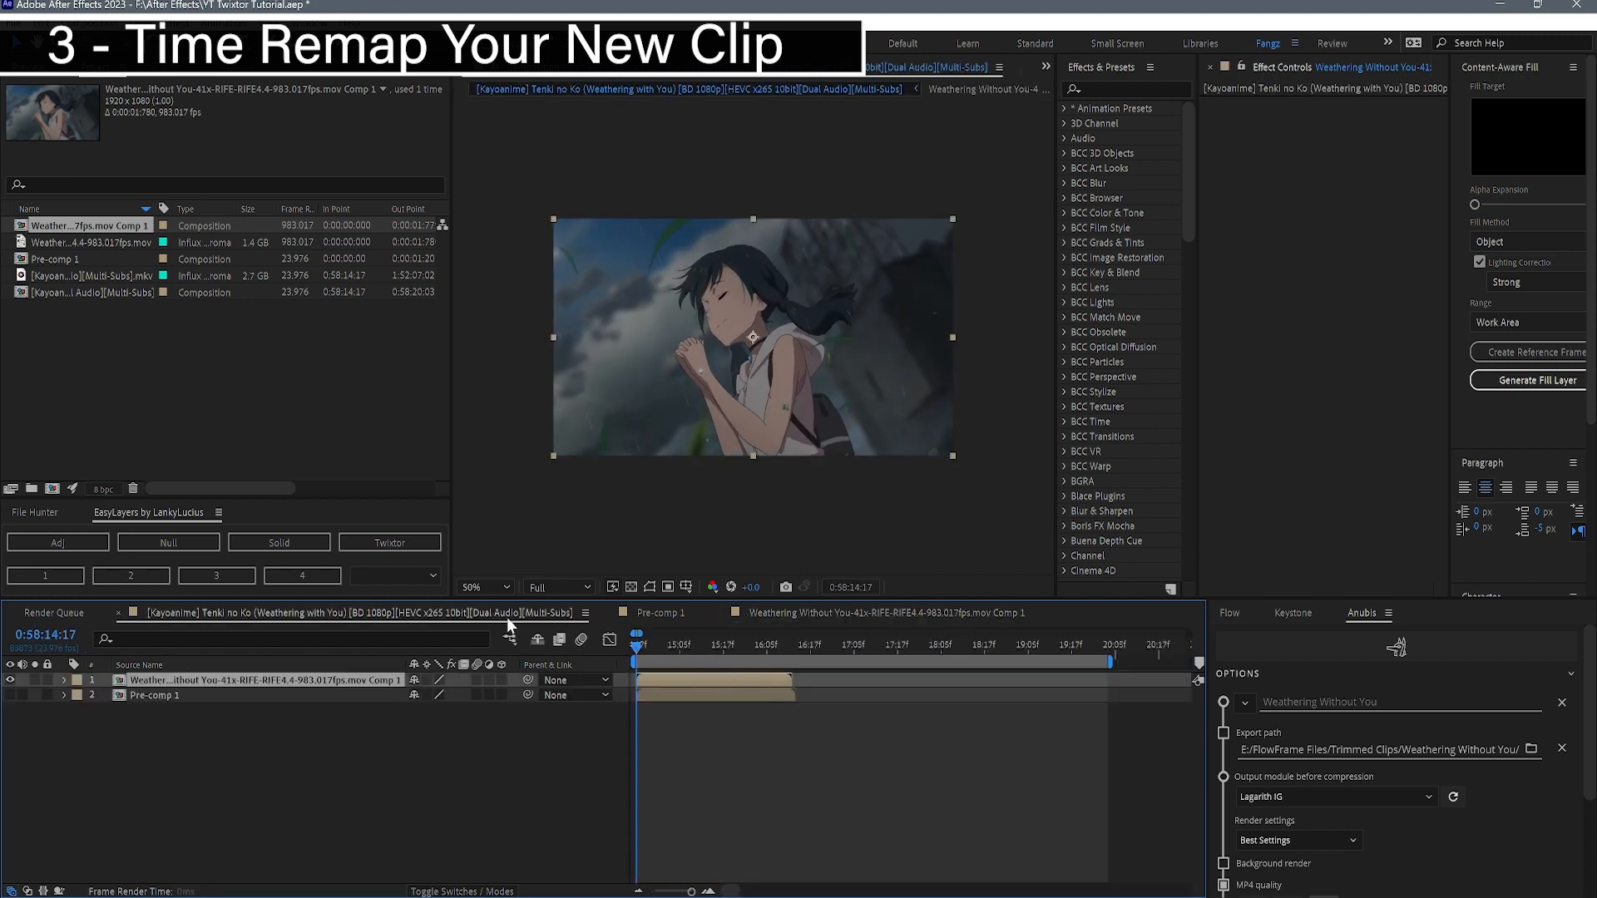
{"action": "left_click", "coordinate": [737, 705]}
{"action": "left_click", "coordinate": [651, 682]}
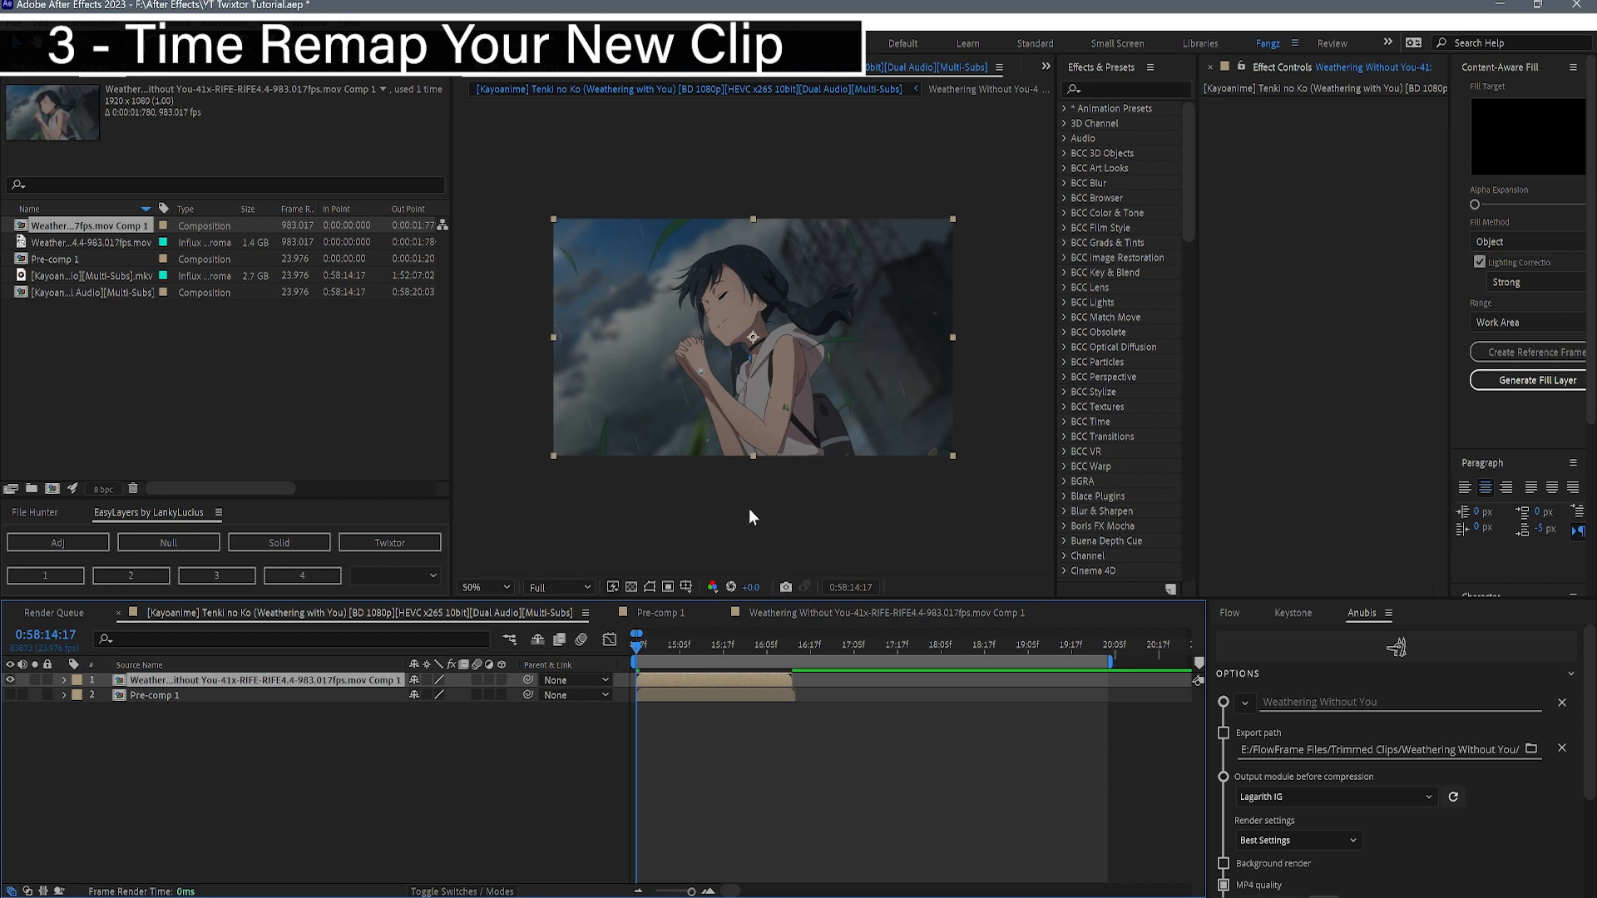
{"action": "key", "text": "ctrl+alt+t"}
{"action": "right_click", "coordinate": [675, 682]}
{"action": "left_click", "coordinate": [851, 742]}
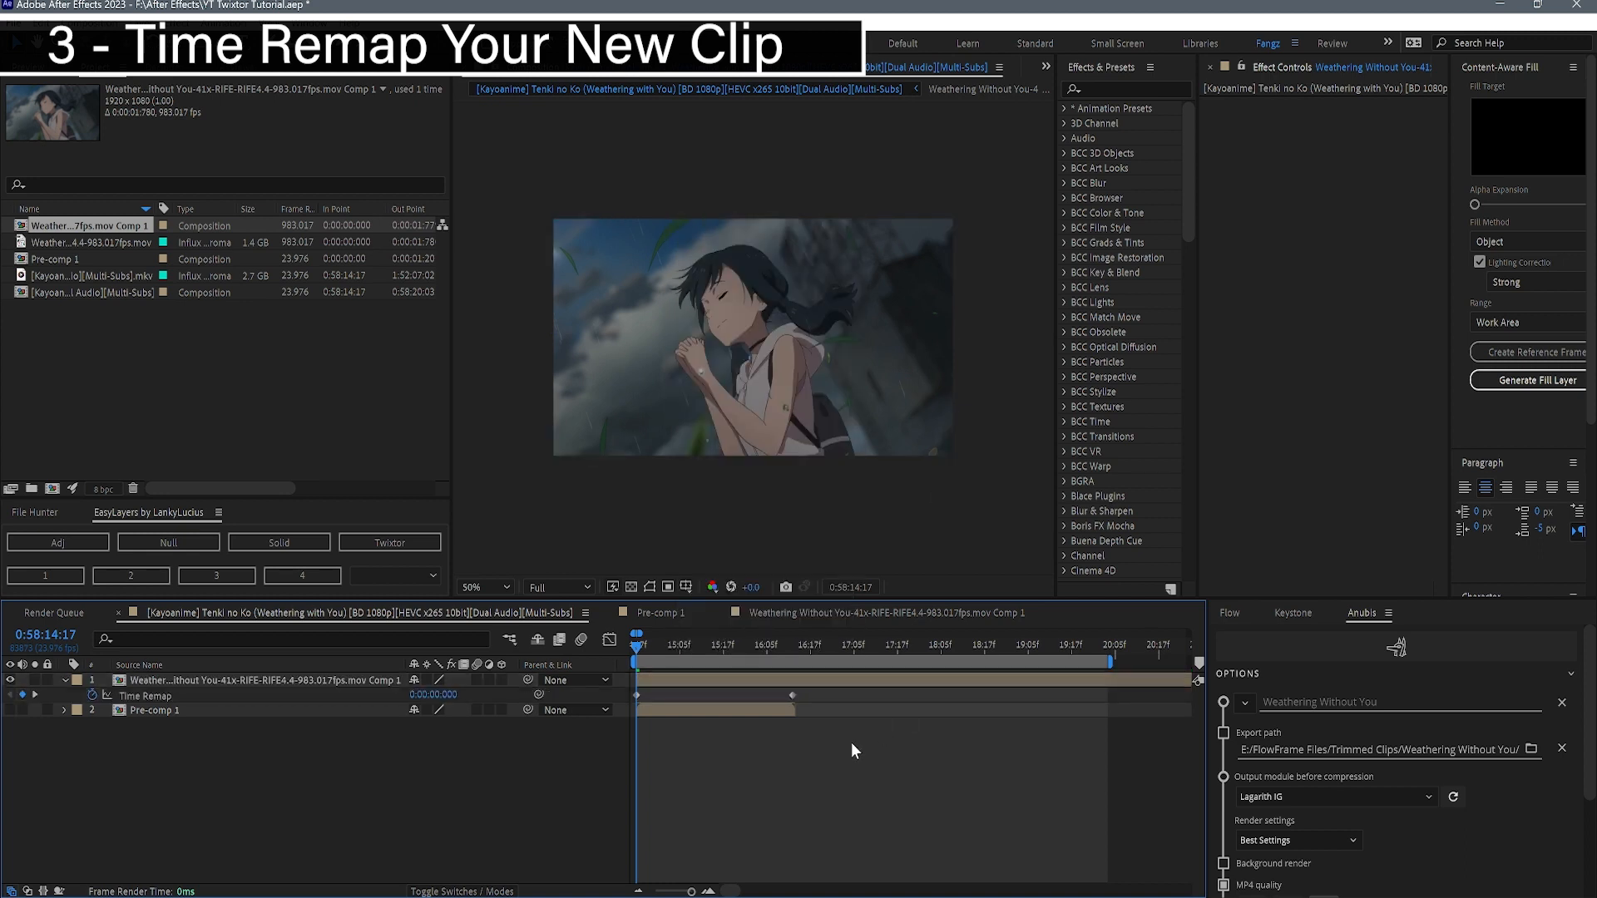
- Apply the Twixtor Pro effect to the time-remapped layer and widen the effect settings to review its In FPS is Out FPS option
{"action": "left_click", "coordinate": [683, 678]}
{"action": "key", "text": "ctrl+space"}
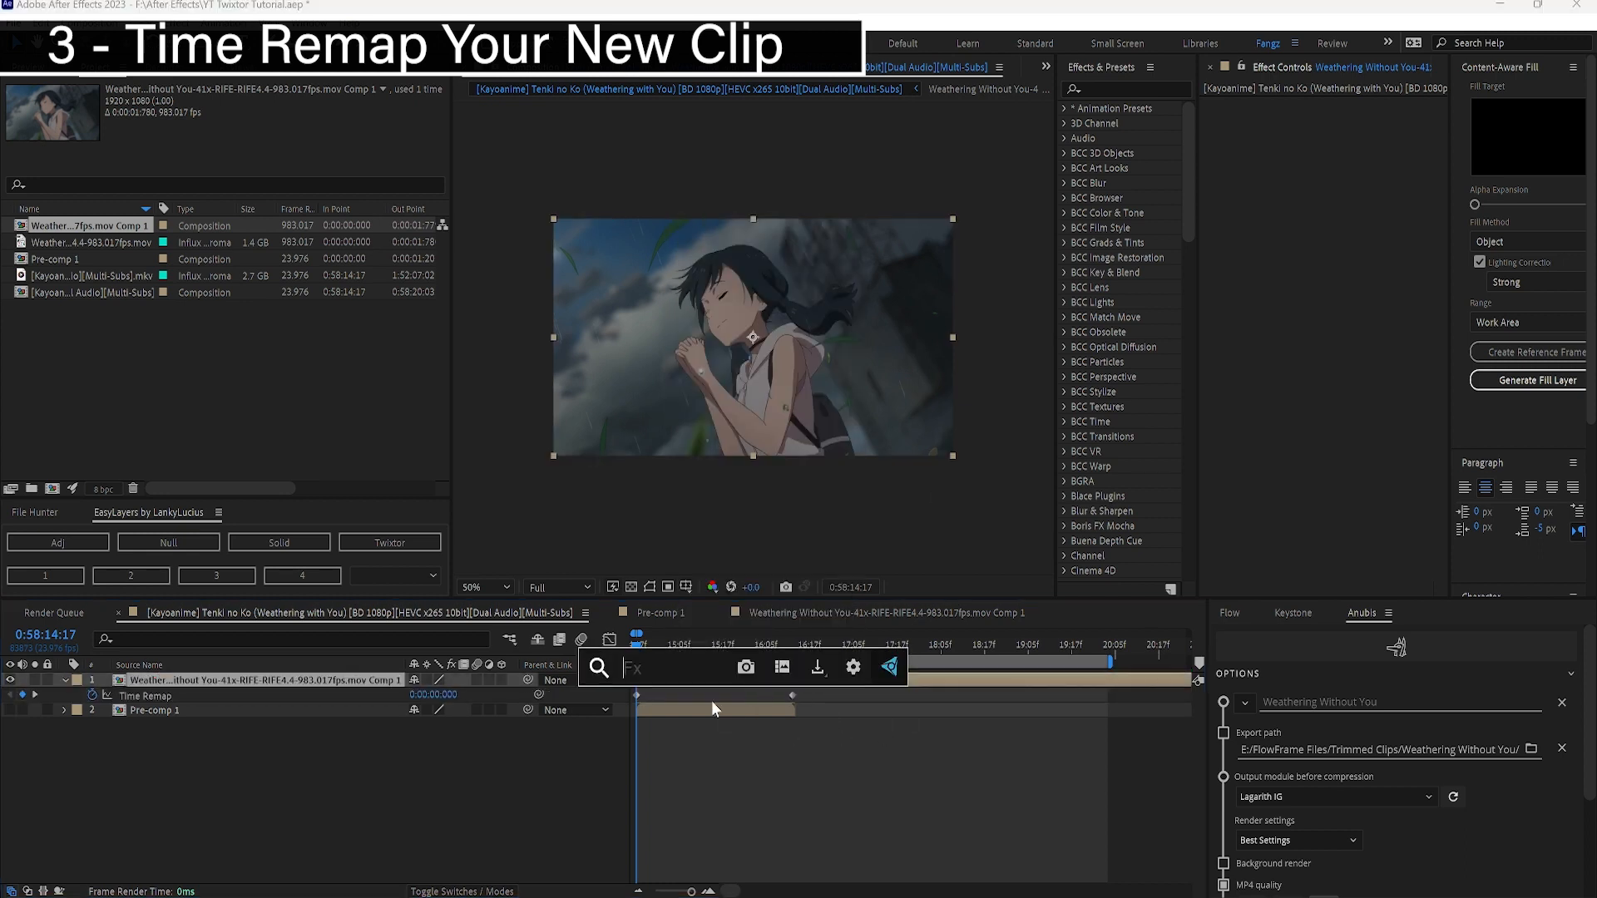
{"action": "type", "text": "twix"}
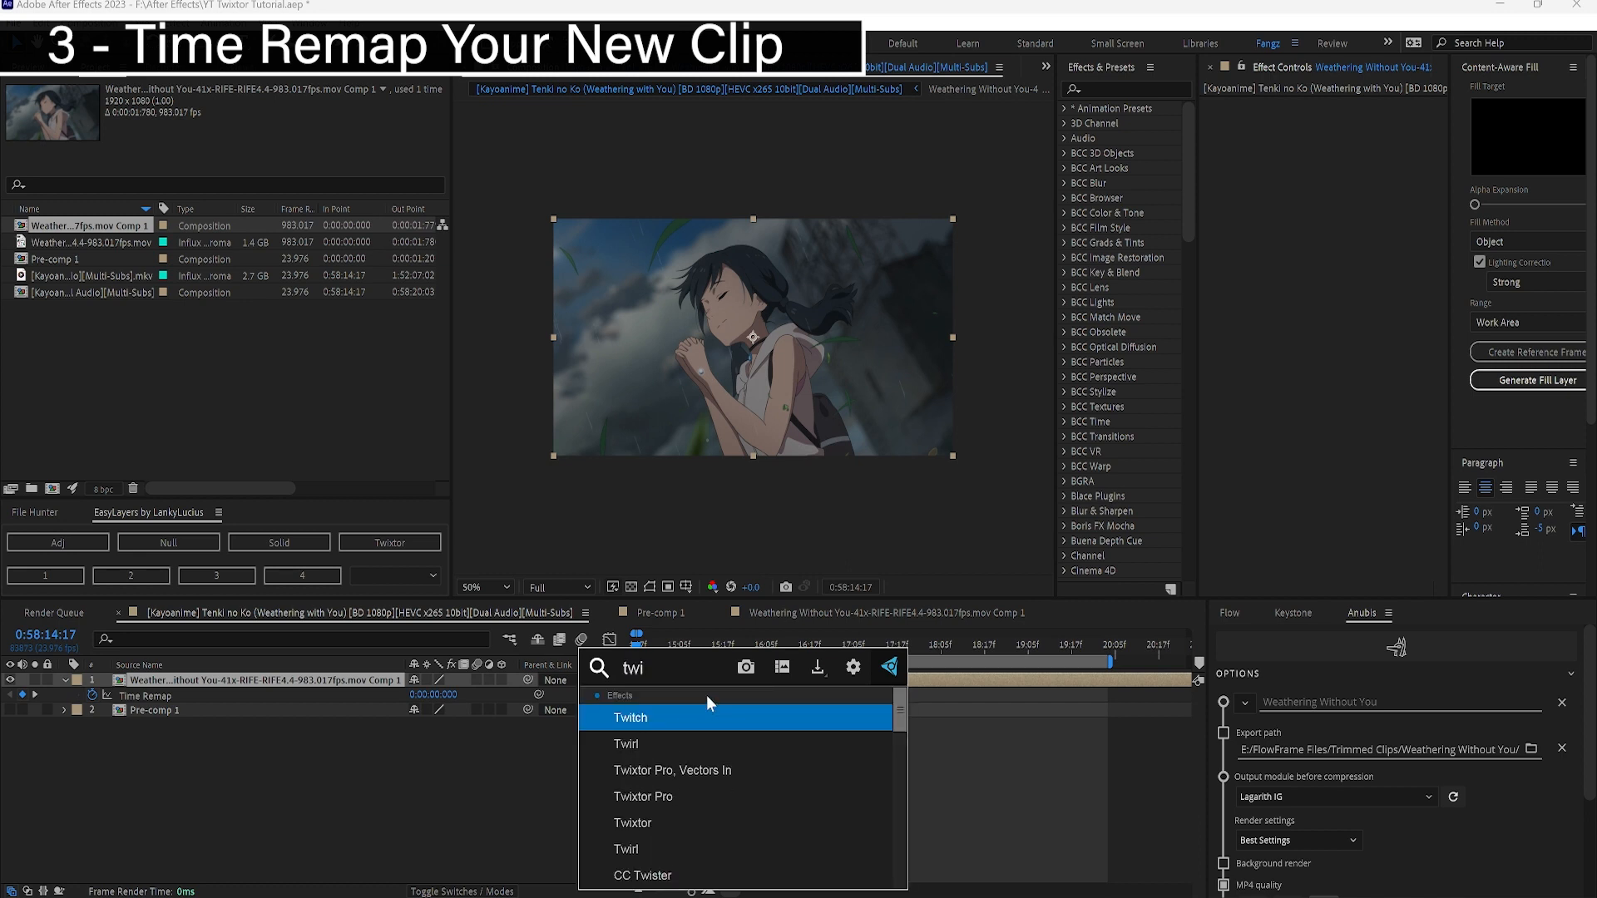
{"action": "left_click", "coordinate": [670, 811]}
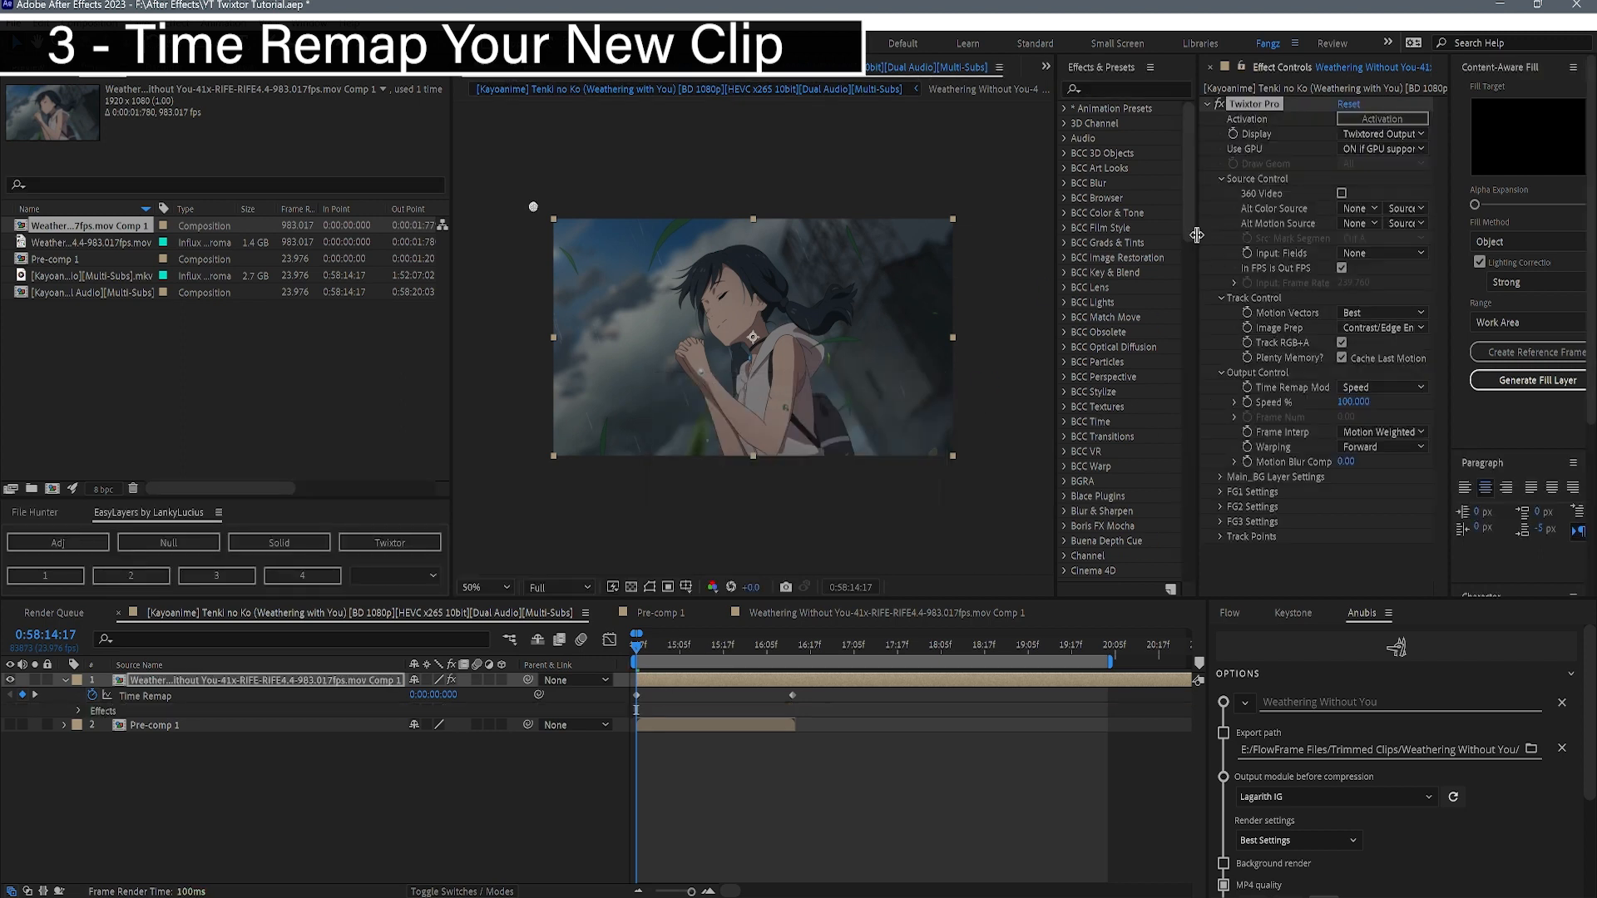
{"action": "left_click_drag", "start_coordinate": [1196, 235], "coordinate": [1067, 266]}
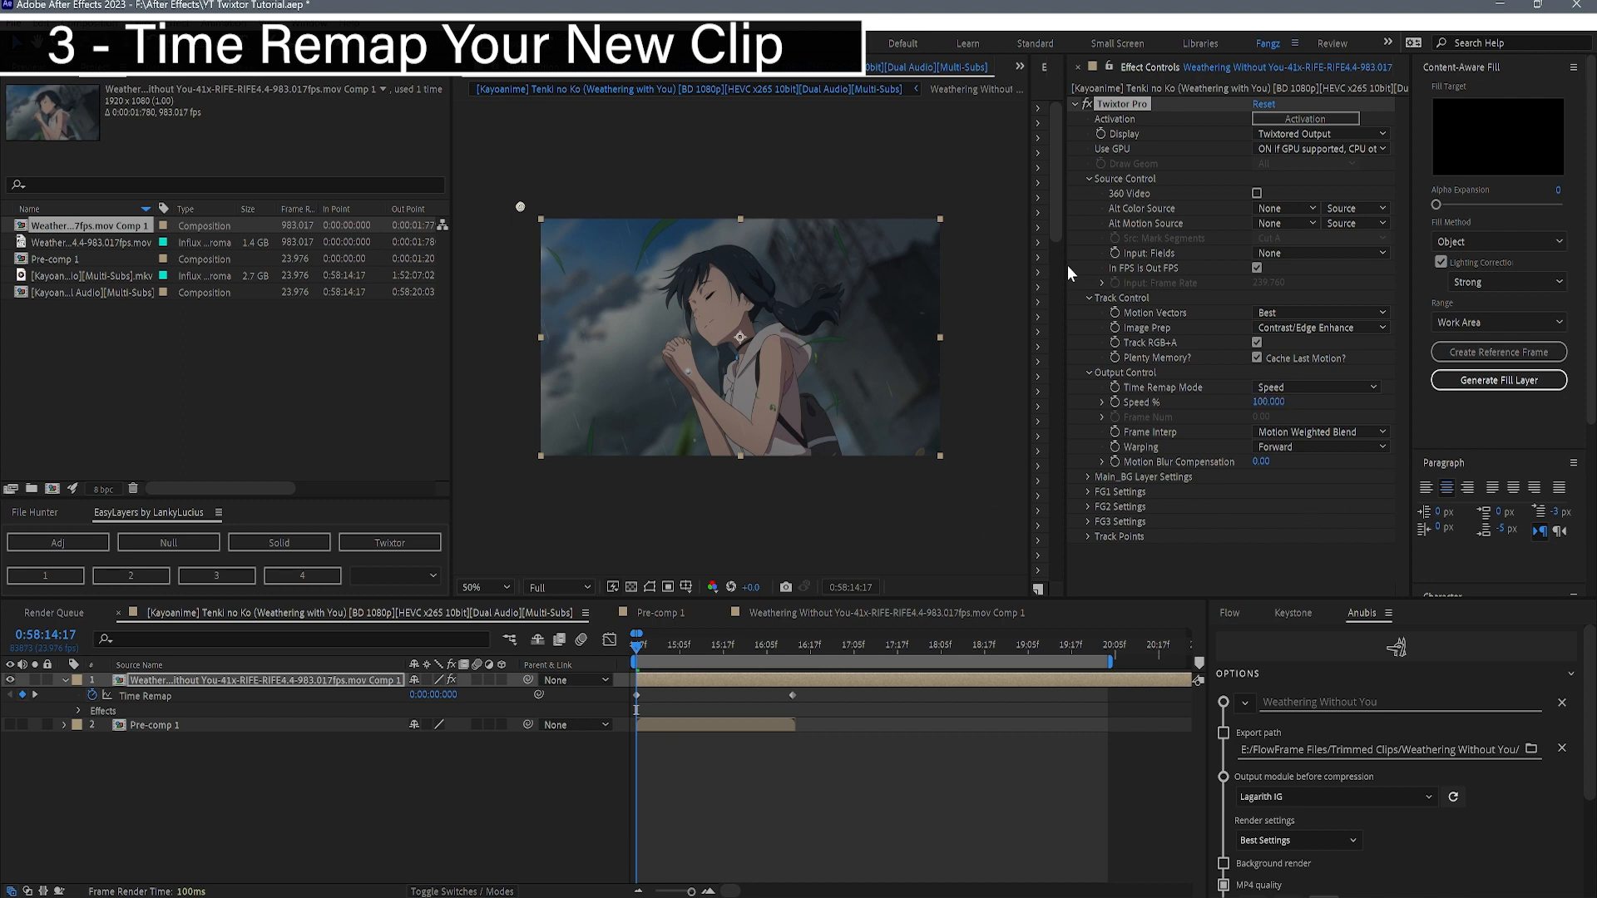
{"action": "left_click", "coordinate": [1115, 268]}
{"action": "left_click", "coordinate": [676, 746]}
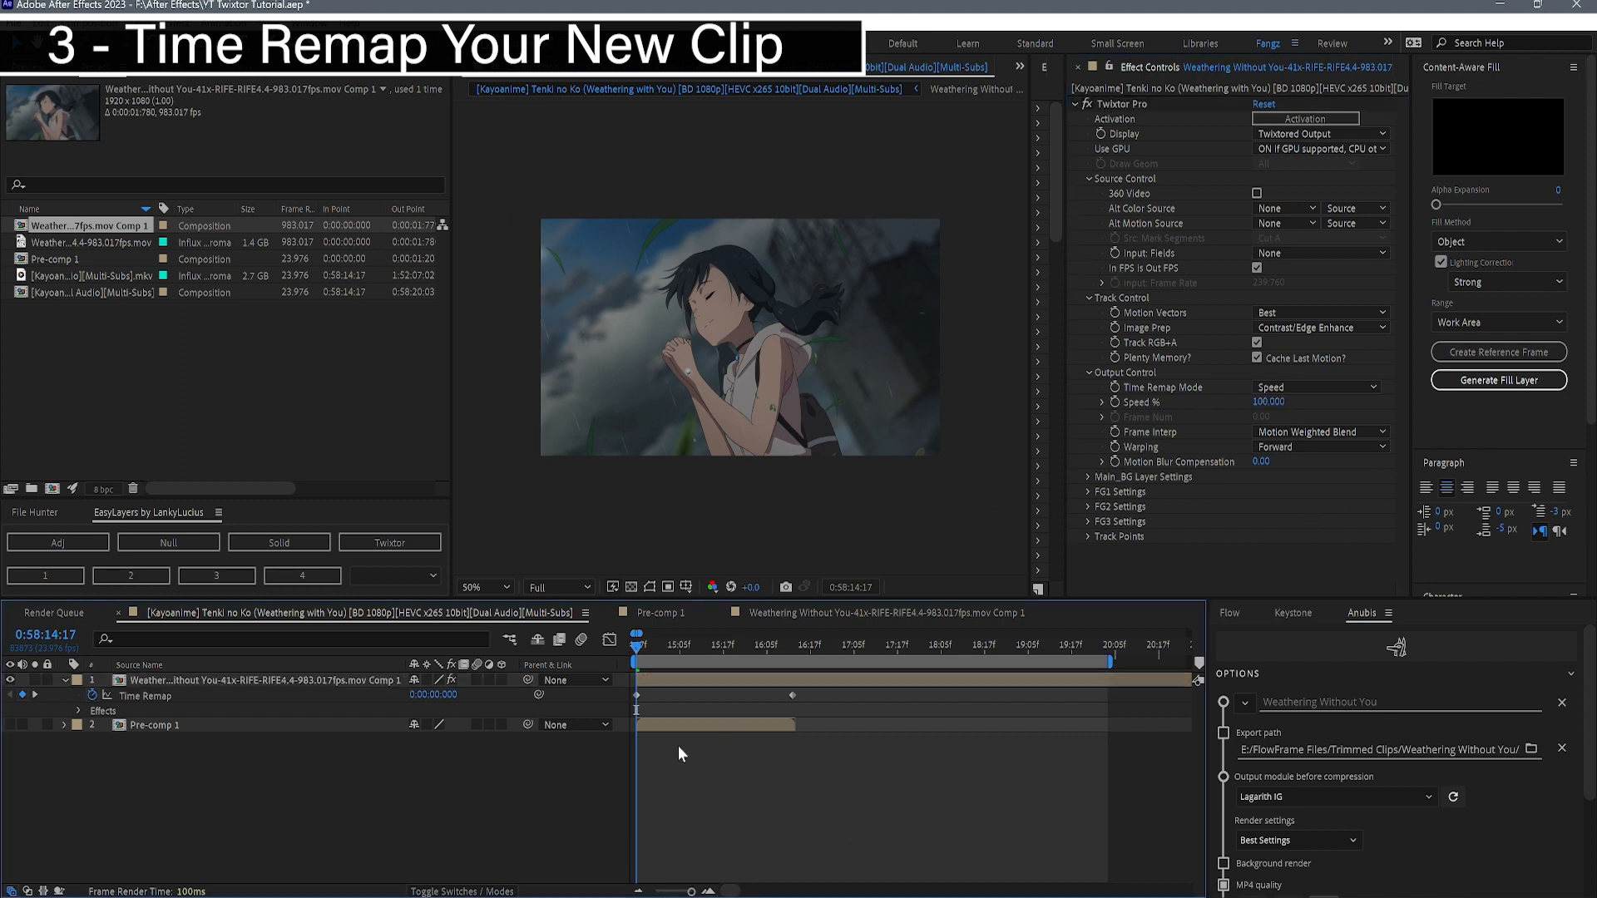
- Pre-compose the layer carrying Twixtor Pro, moving its effect and time remapping into the new composition
{"action": "left_click", "coordinate": [671, 677]}
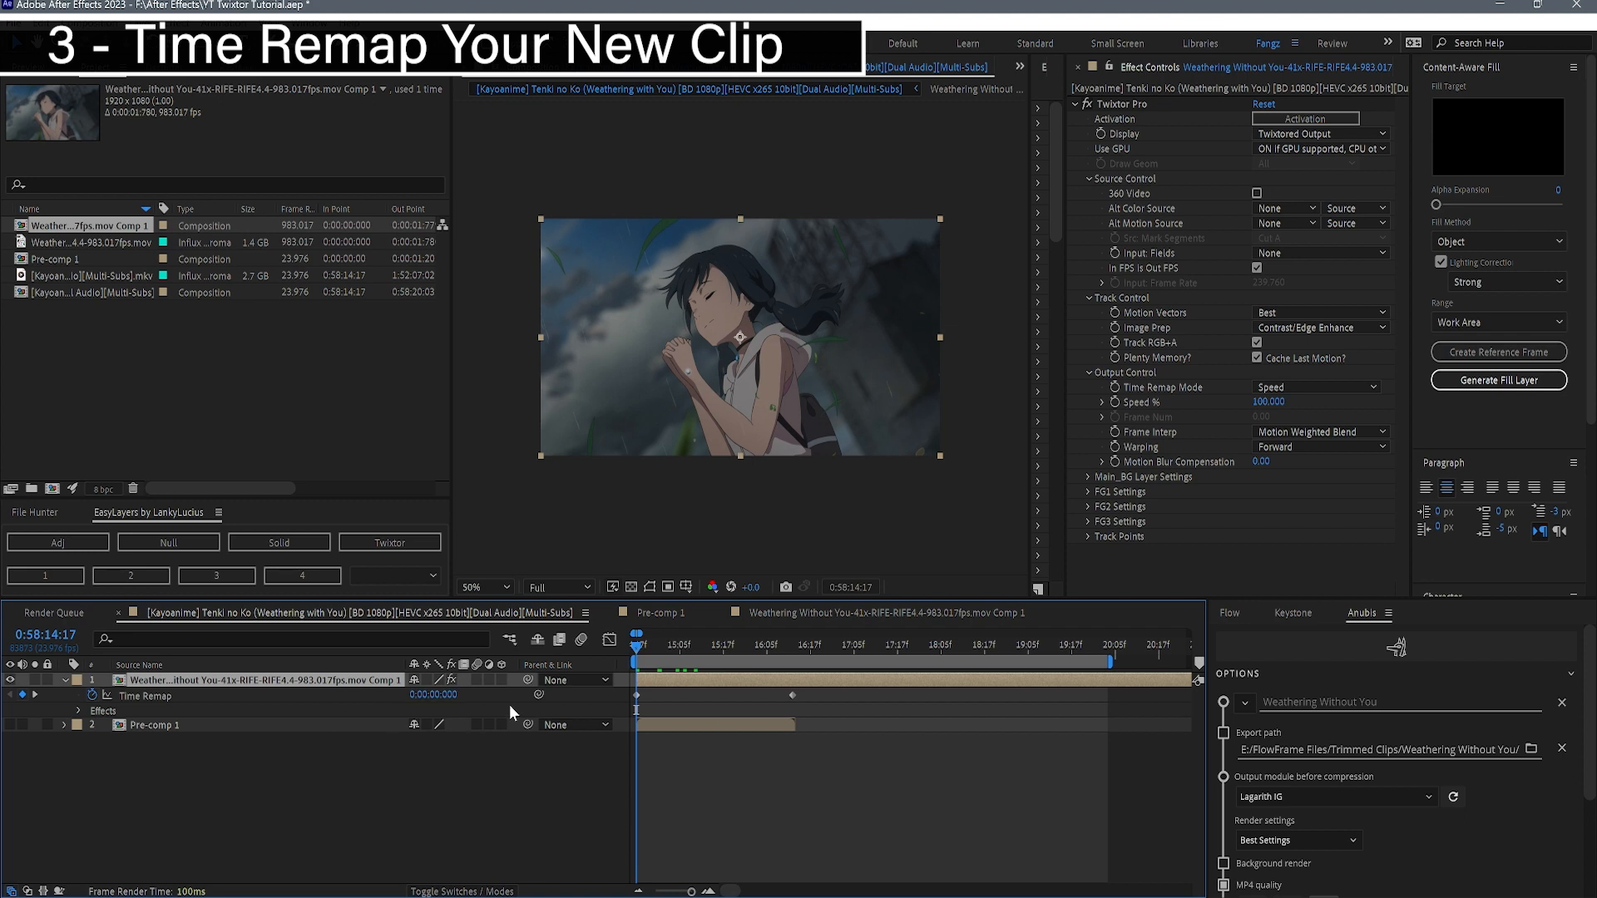
{"action": "right_click", "coordinate": [692, 683]}
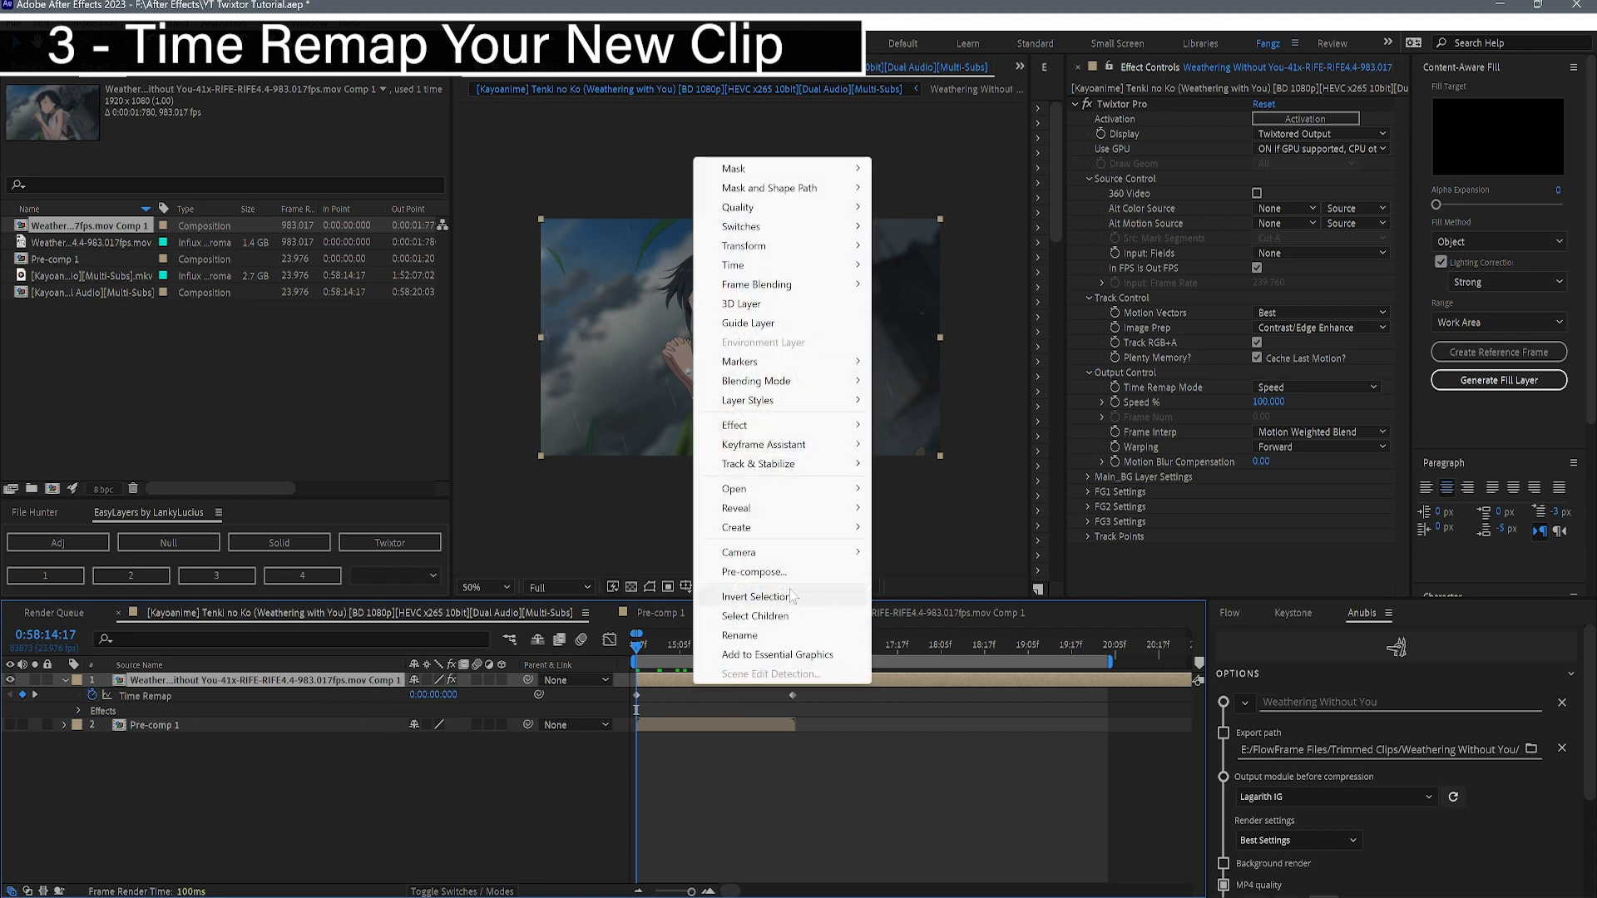
{"action": "left_click", "coordinate": [708, 586]}
{"action": "key", "text": "Return"}
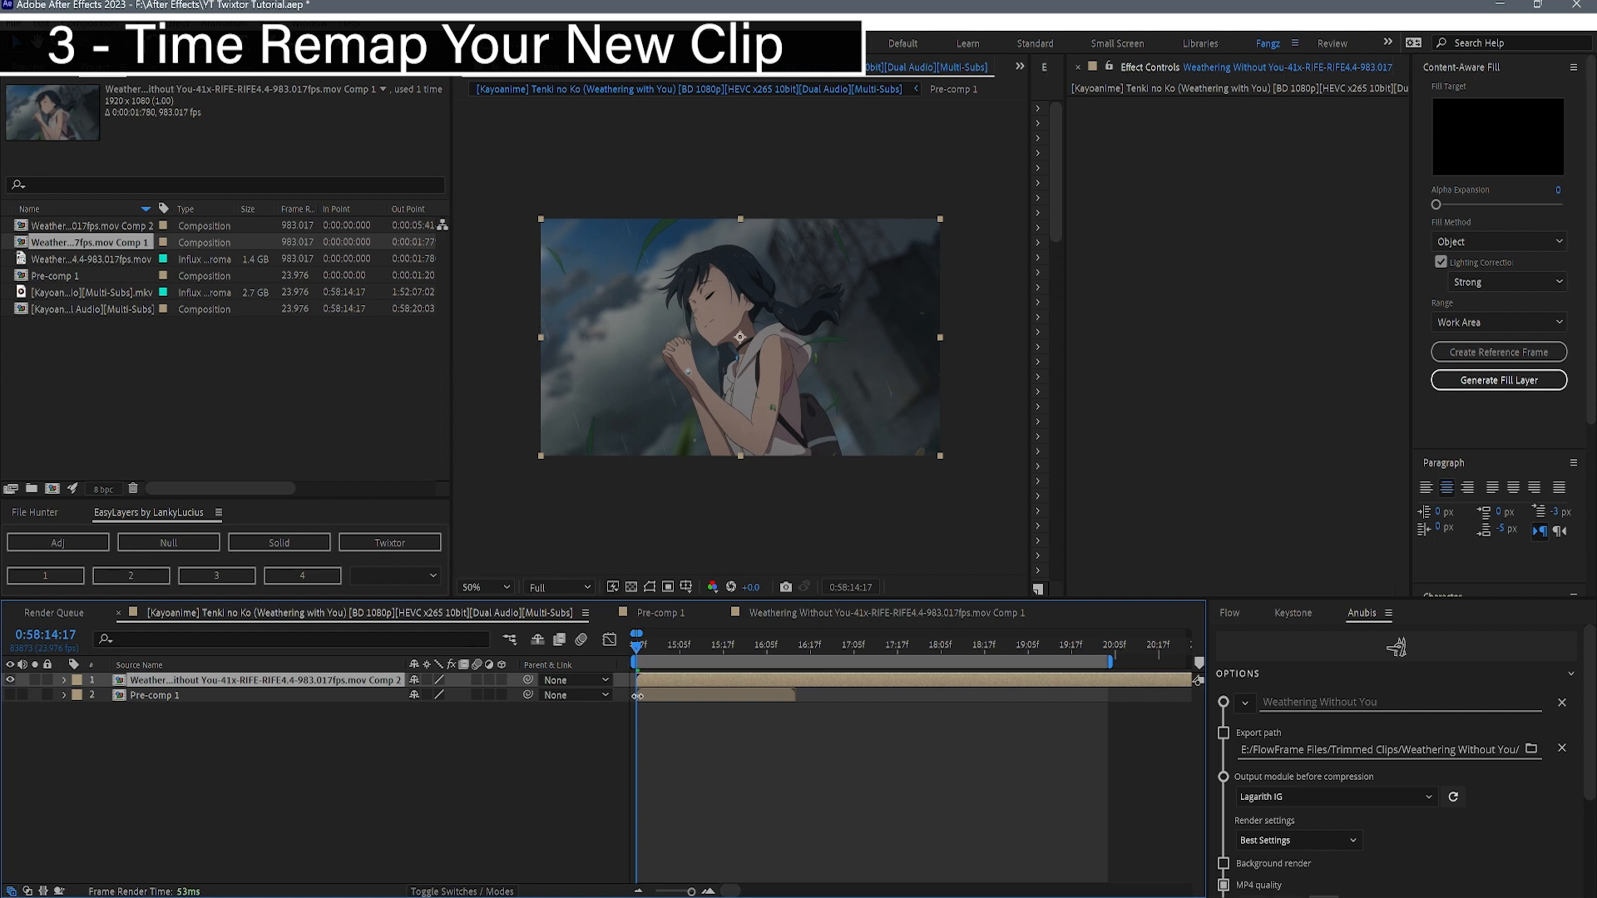
- Enable time remapping on the new pre-composed layer and add a keyframe on the clip's last frame at 0:58:16:12
{"action": "key", "text": "ctrl+alt+t"}
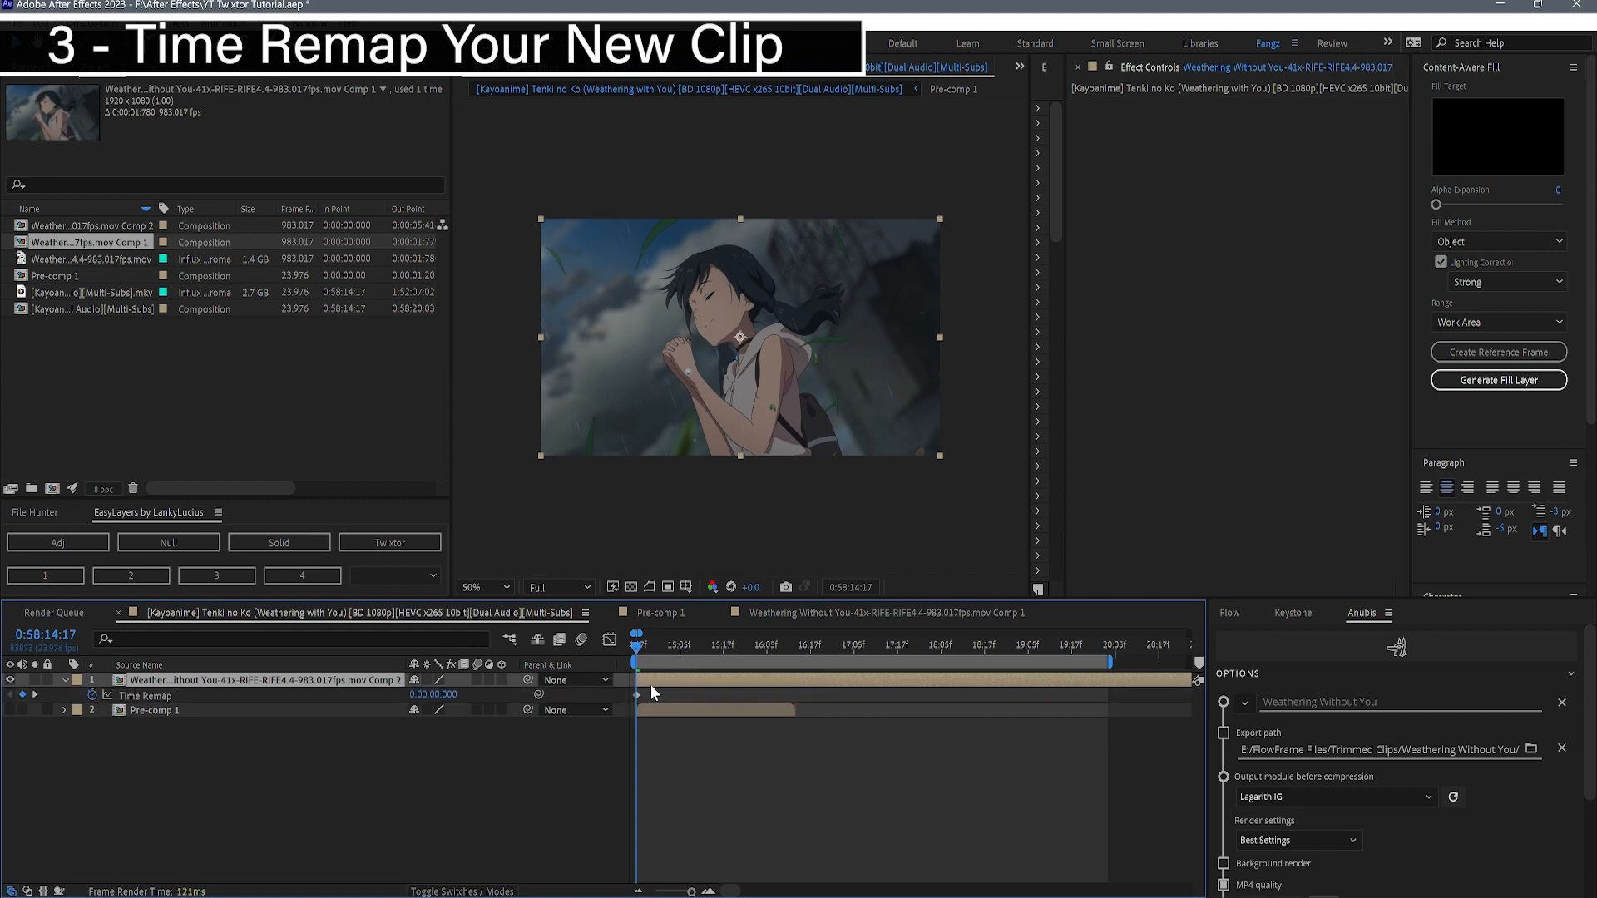
{"action": "left_click_drag", "start_coordinate": [641, 654], "coordinate": [786, 647]}
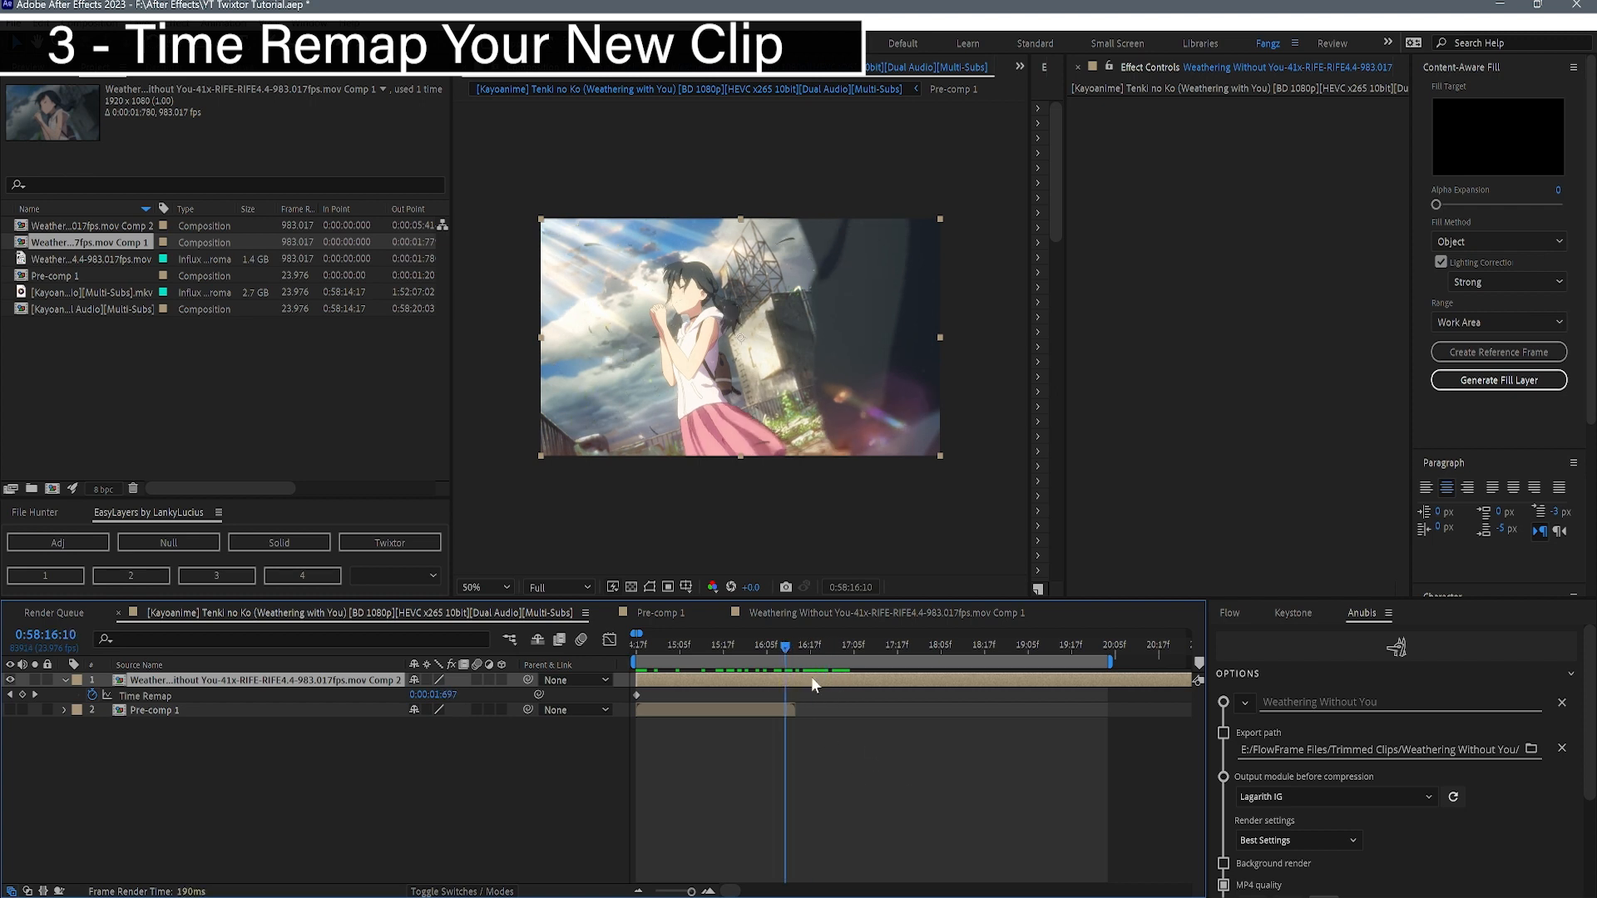
{"action": "key", "text": "Page_Down"}
{"action": "key", "text": "Page_Down"}
{"action": "key", "text": "Page_Down"}
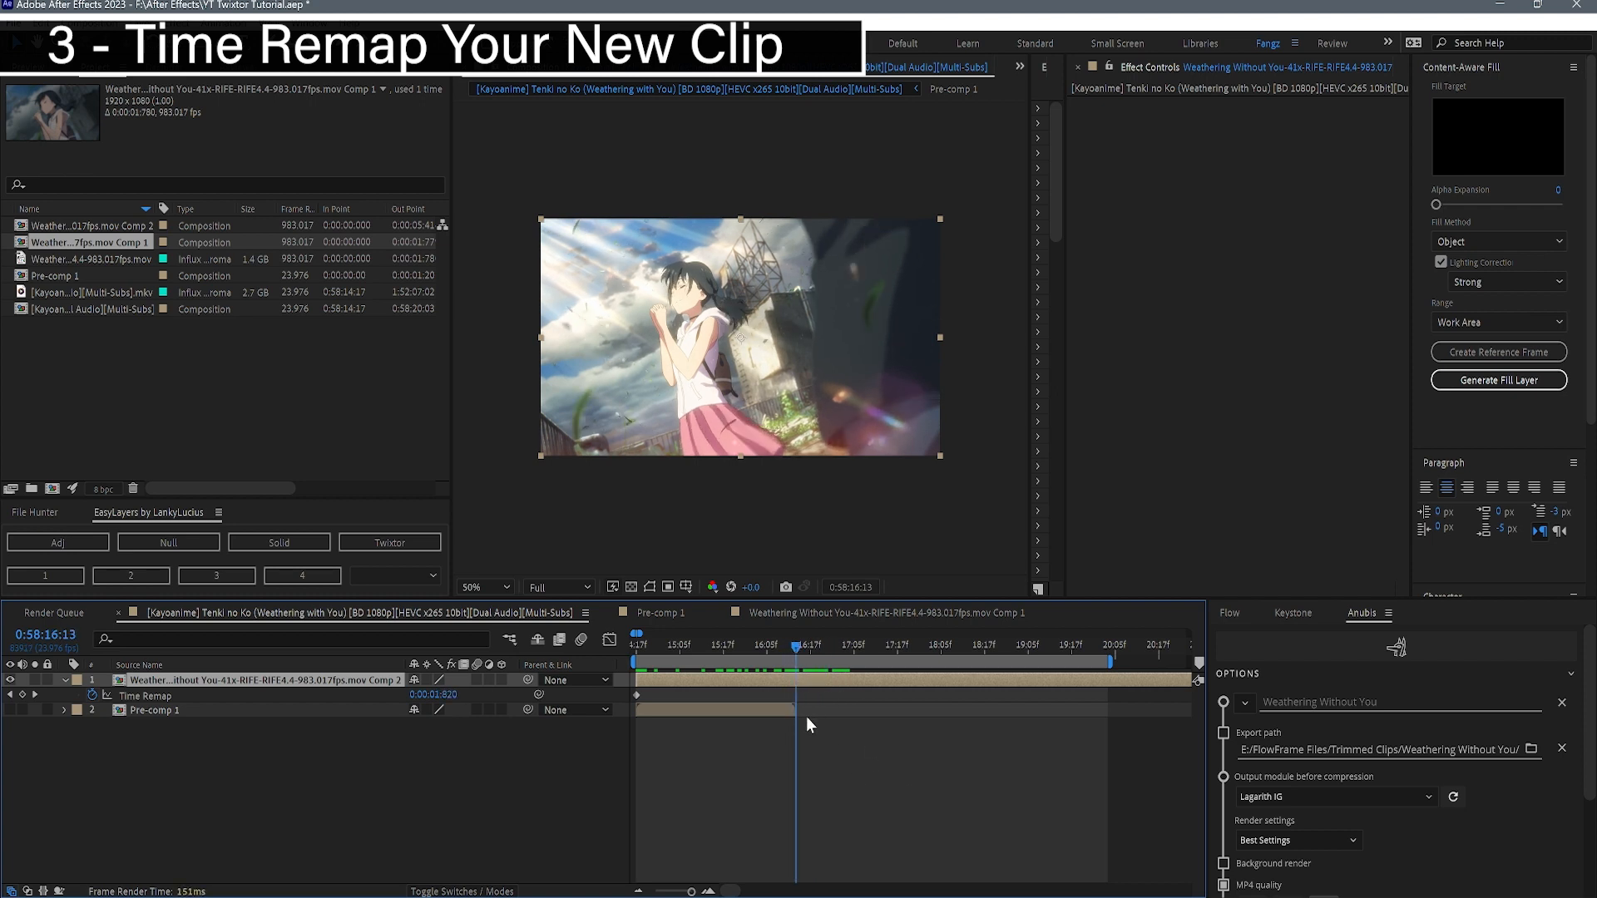
{"action": "key", "text": "Page_Up"}
{"action": "key", "text": "Page_Up"}
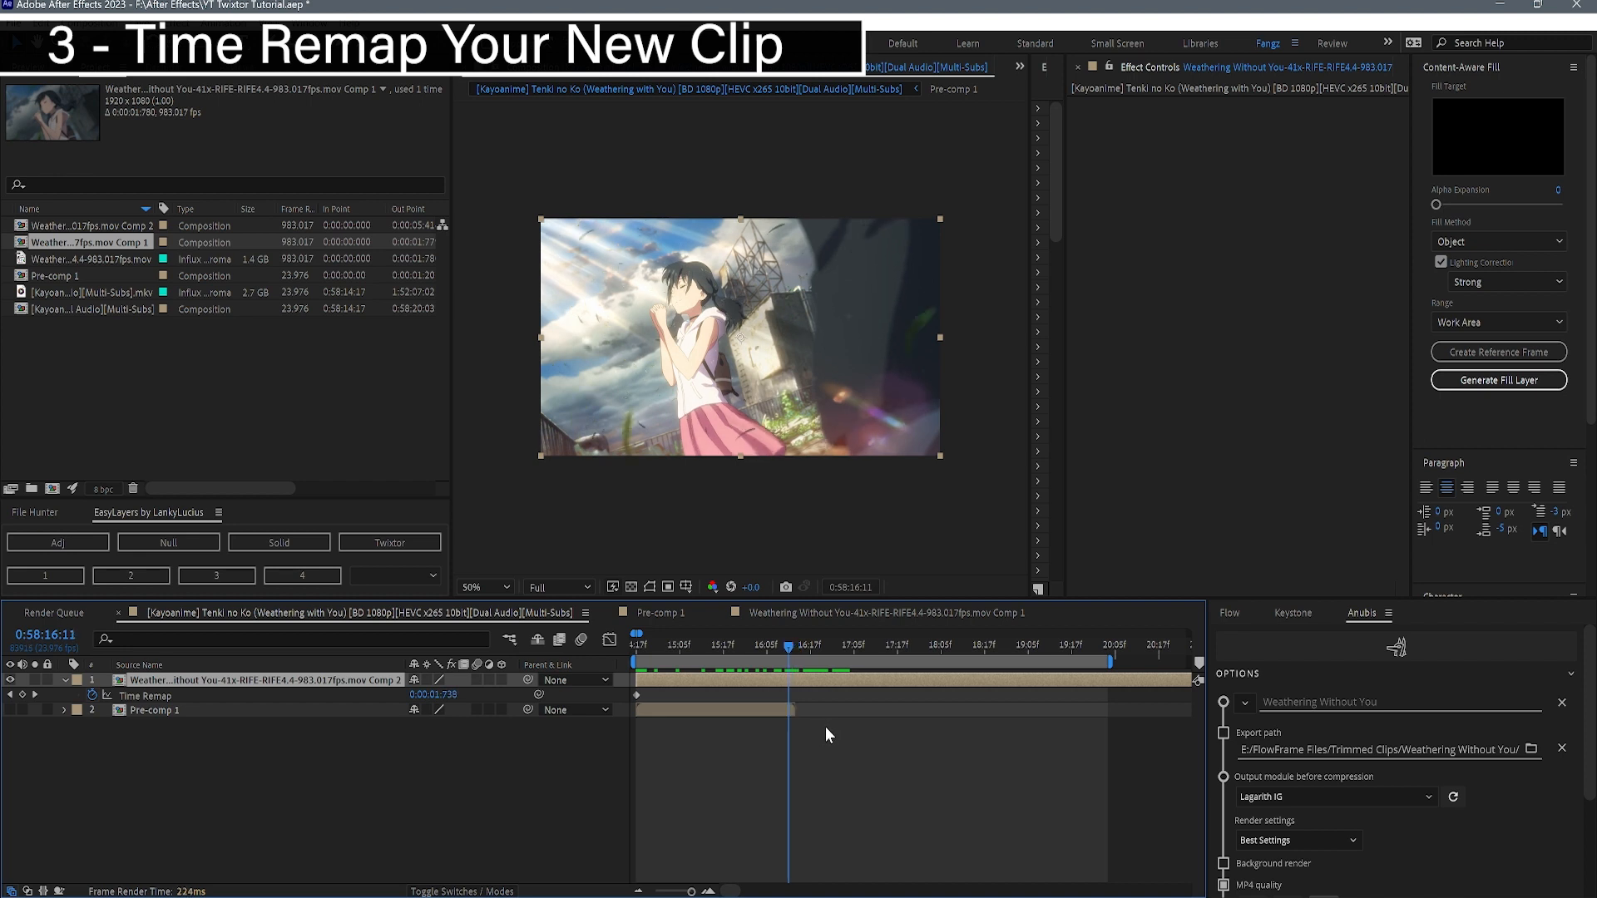
{"action": "key", "text": "Page_Down"}
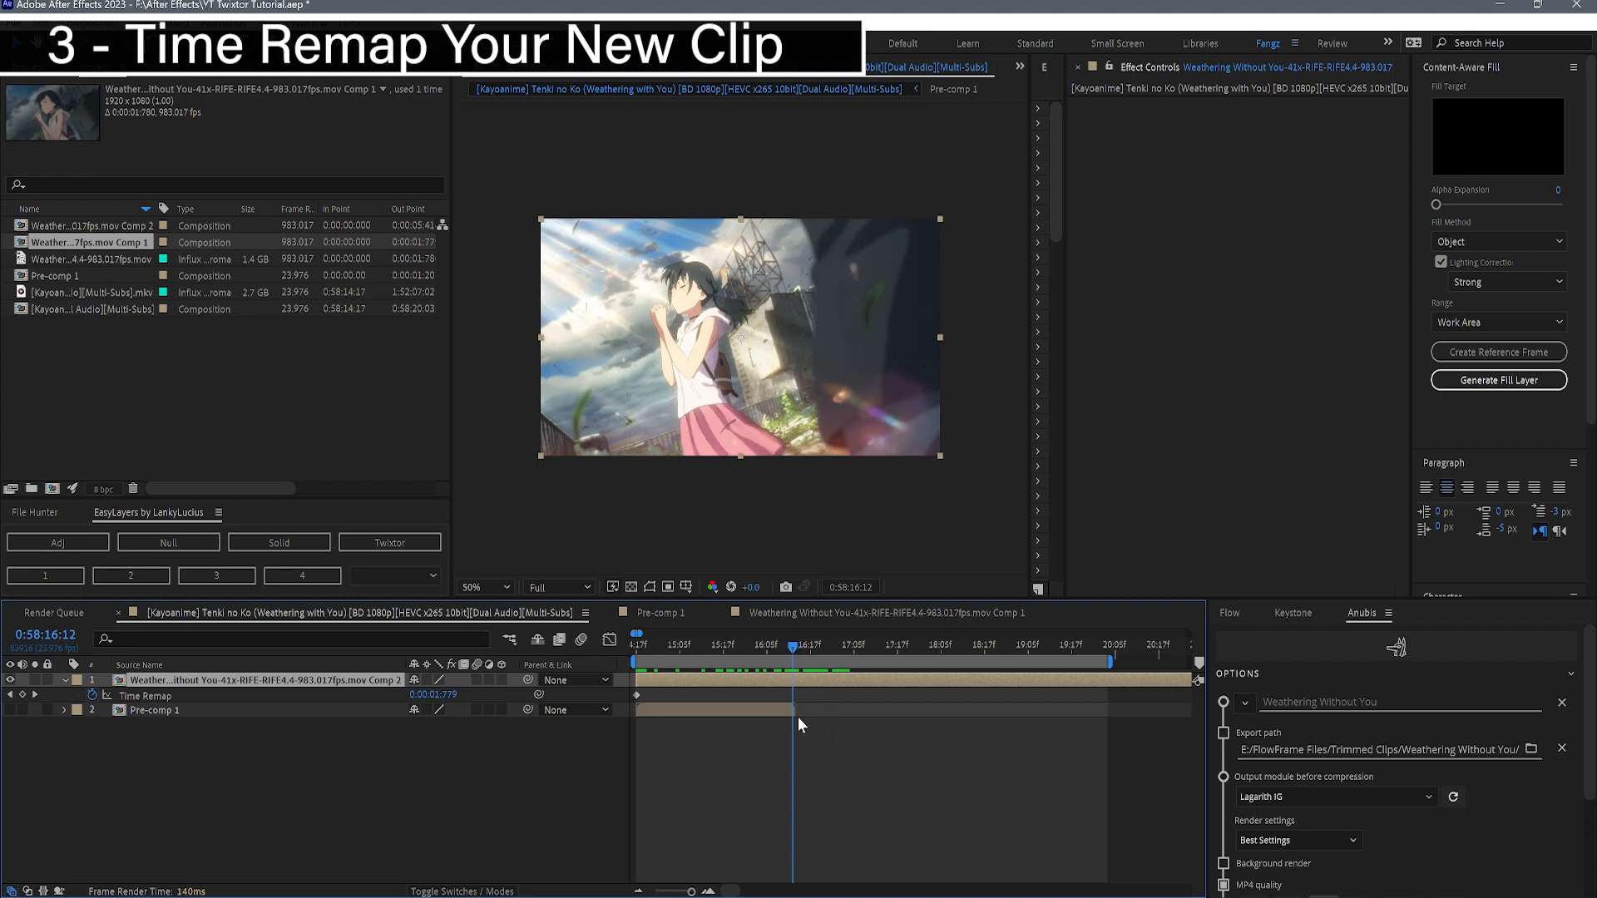
{"action": "left_click", "coordinate": [22, 694]}
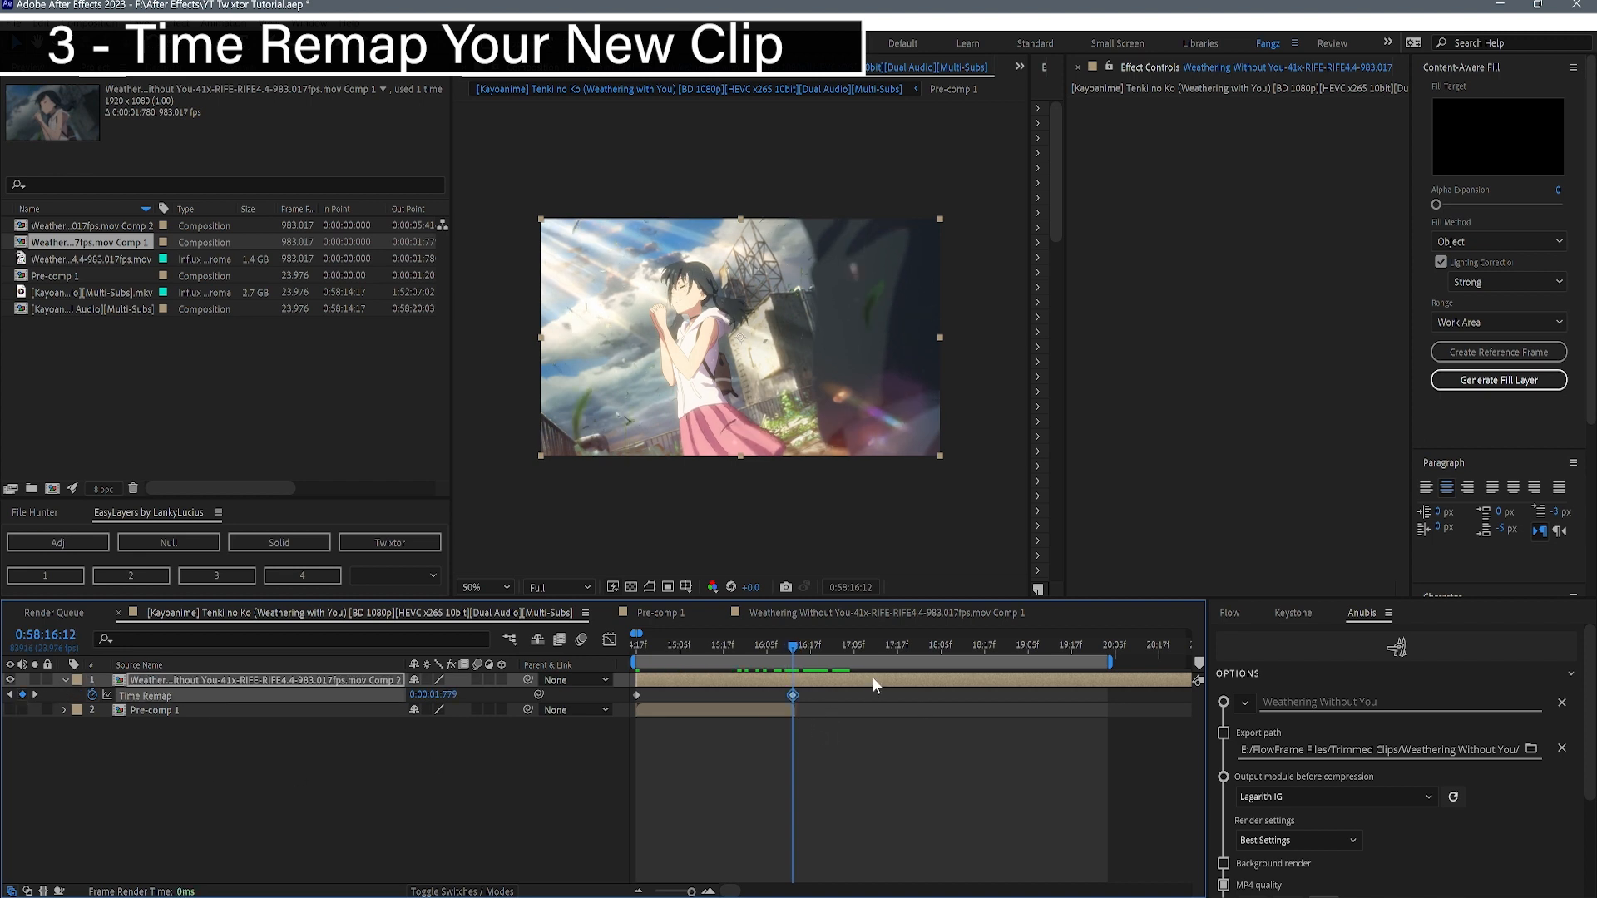
- Split the time-remapped layer at 0:58:16:13, delete the remainder after it, and preview from the start
{"action": "key", "text": "Page_Down"}
{"action": "key", "text": "ctrl+shift+d"}
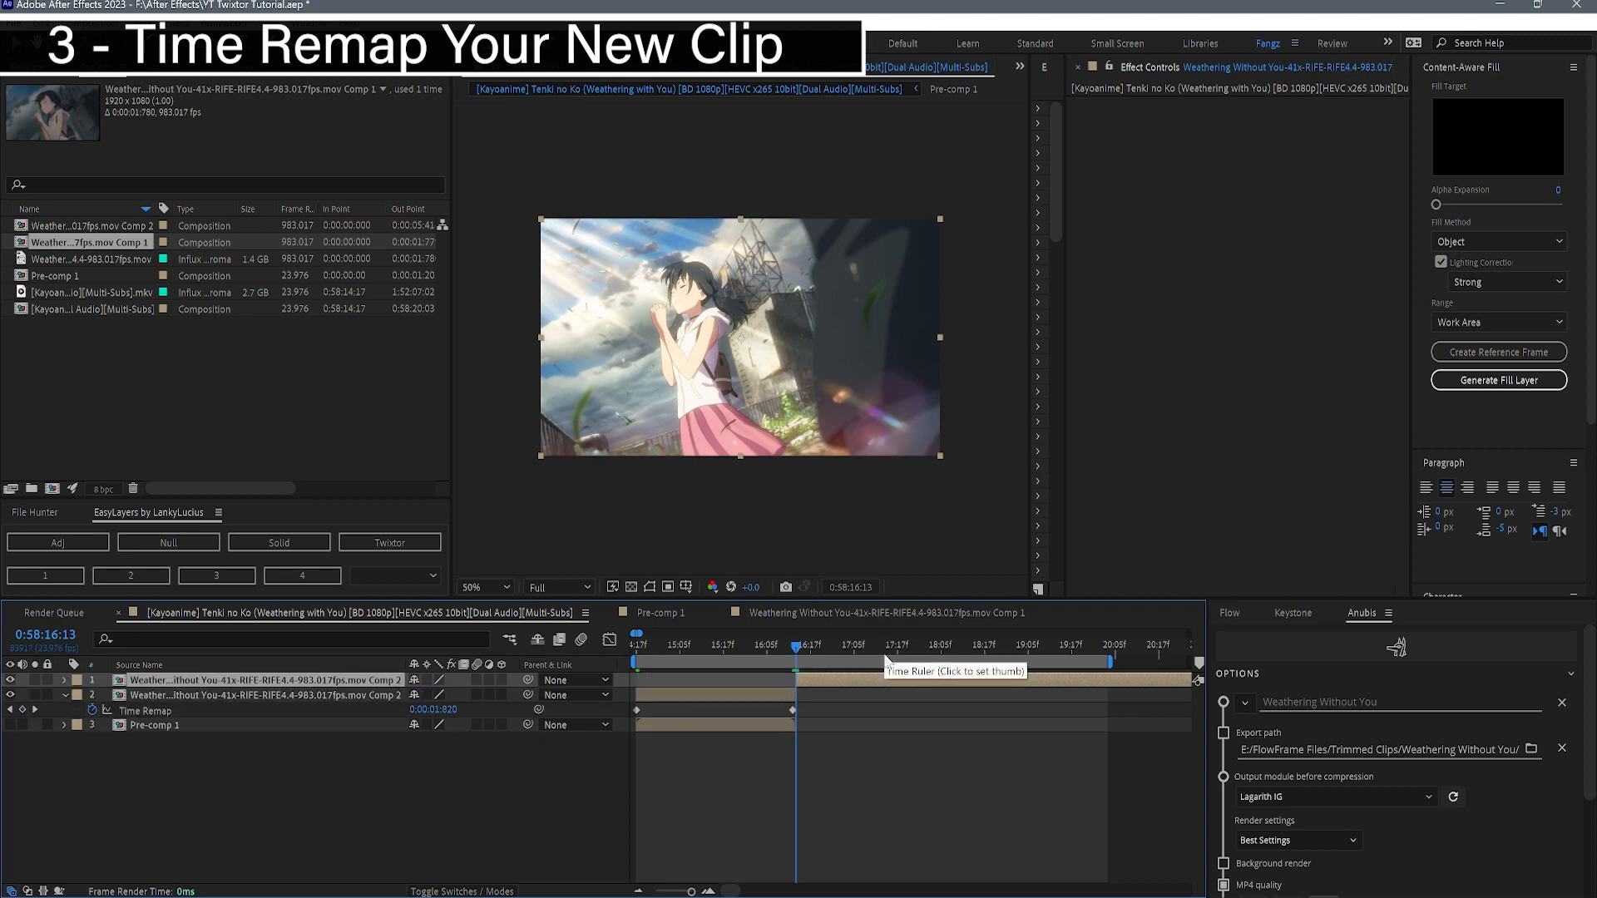
{"action": "key", "text": "Delete"}
{"action": "key", "text": "Home"}
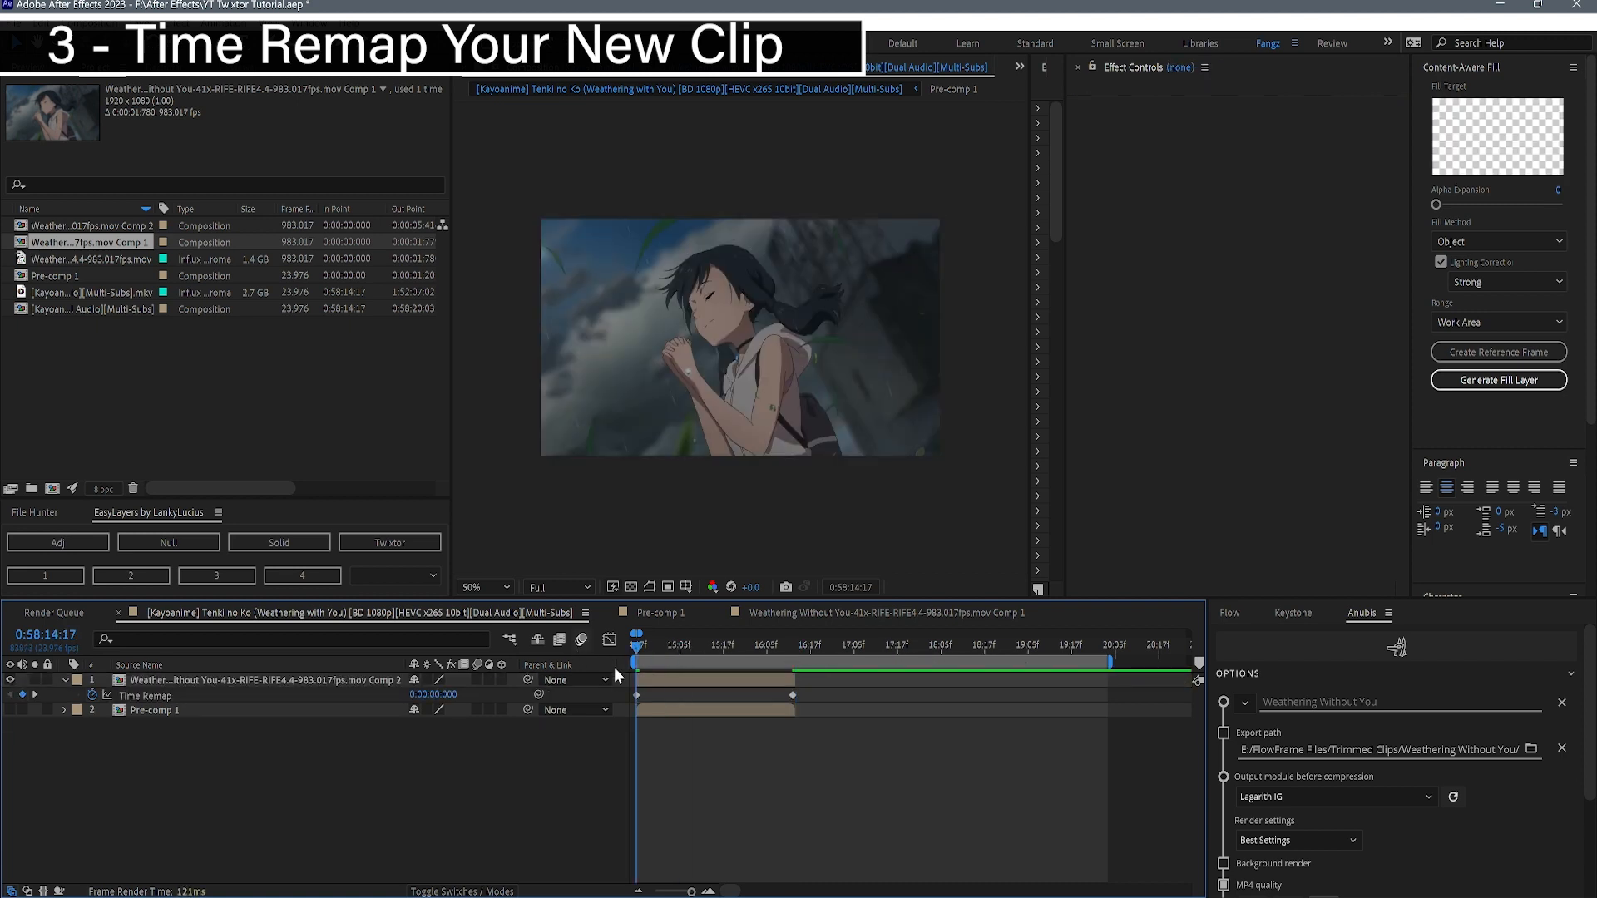
{"action": "key", "text": "space"}
{"action": "key", "text": "space"}
- End the work area at 0:58:16:12 and preview the trimmed clip from the start
{"action": "left_click", "coordinate": [792, 651]}
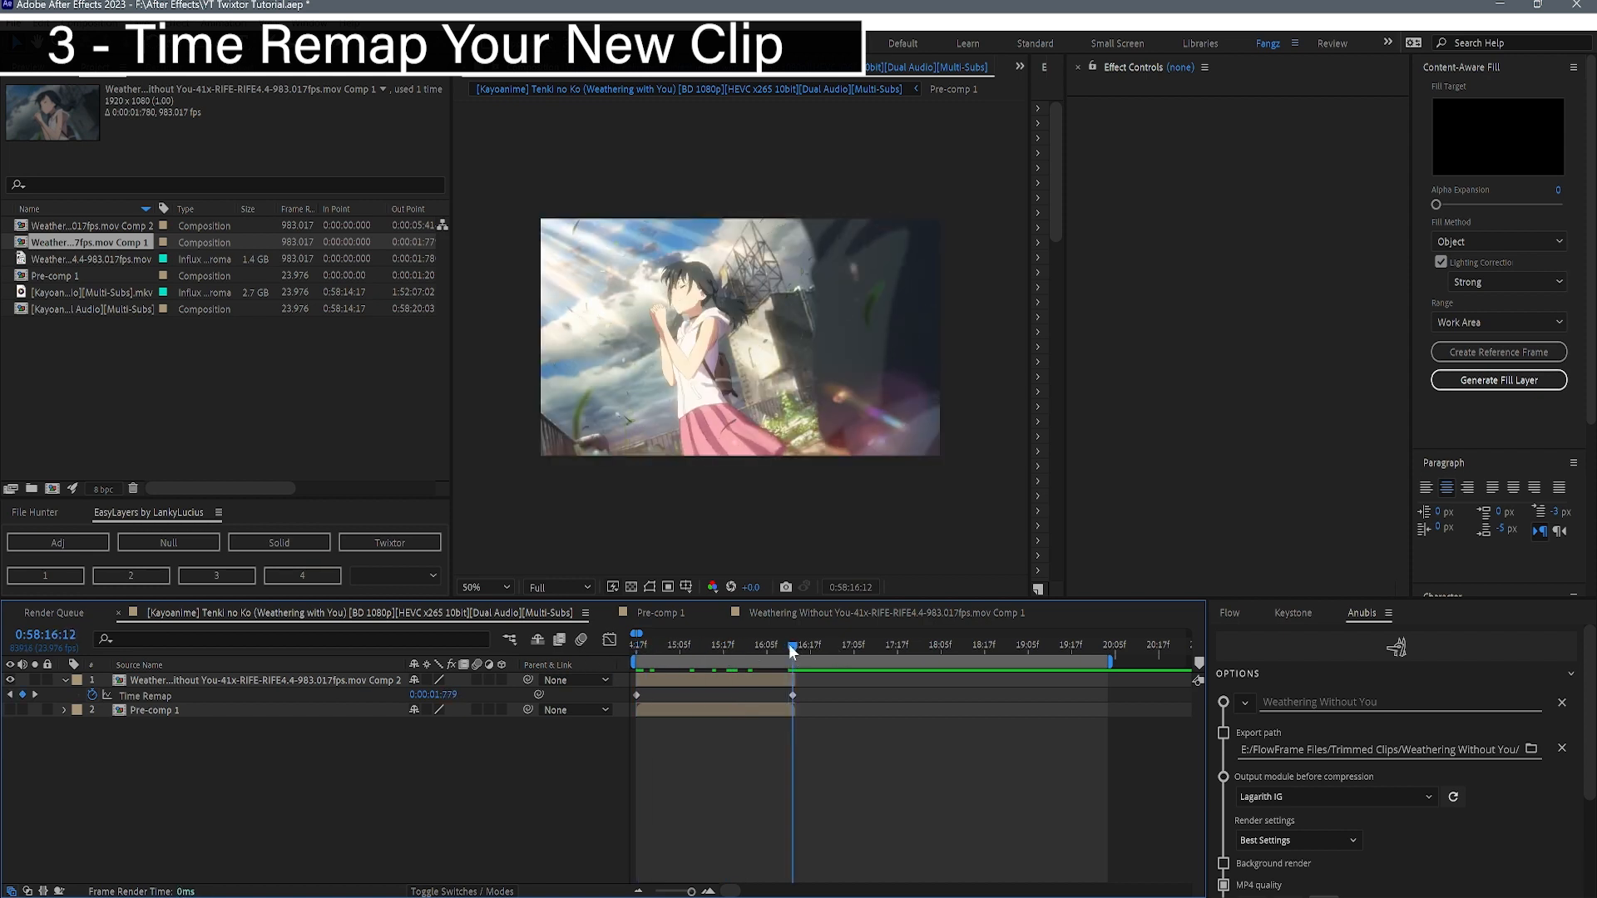
{"action": "key", "text": "n"}
{"action": "key", "text": "Home"}
{"action": "key", "text": "space"}
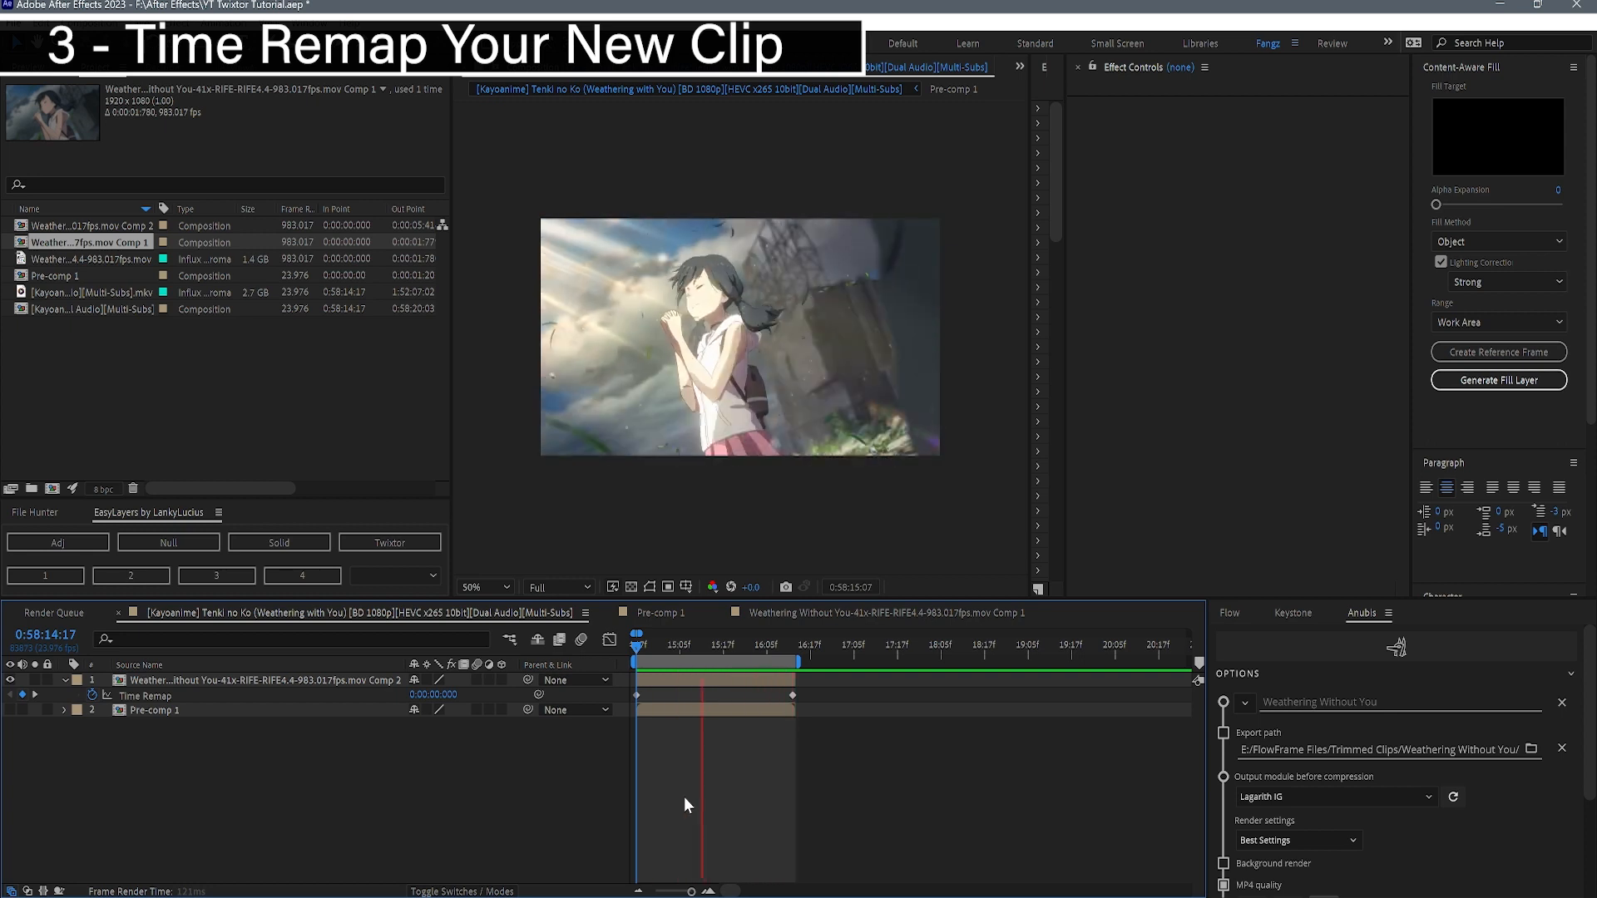
{"action": "key", "text": "space"}
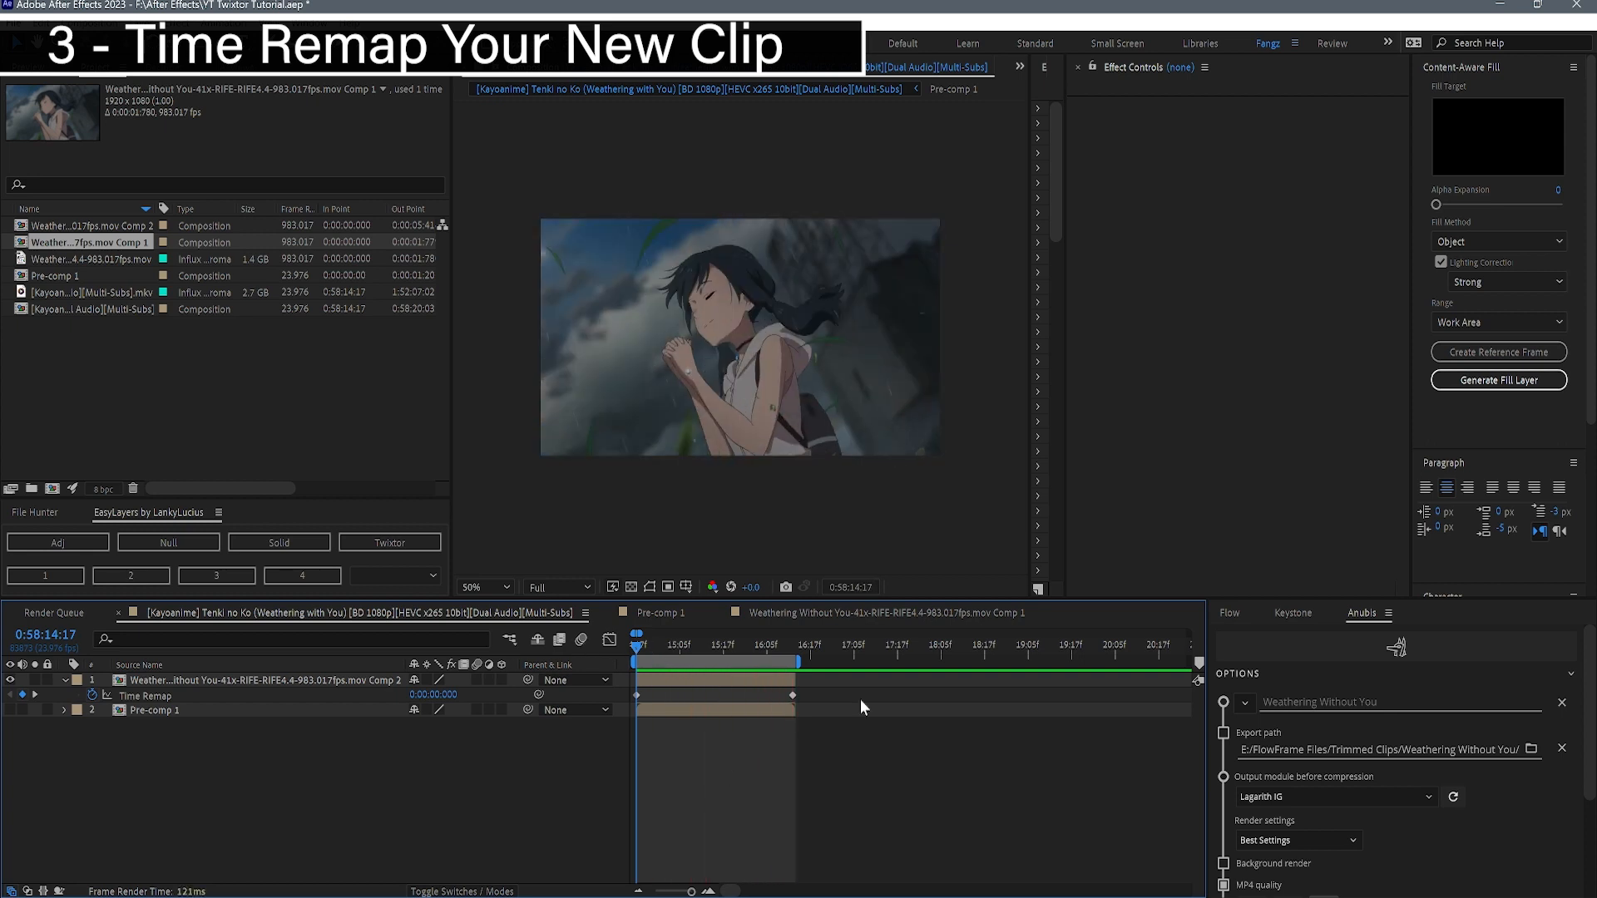
- Apply Flow's "twix" curve preset (0.16, 0.81, 0.78, 0.22) to both Time Remap keyframes and preview the clip
{"action": "left_click_drag", "start_coordinate": [886, 709], "coordinate": [628, 706]}
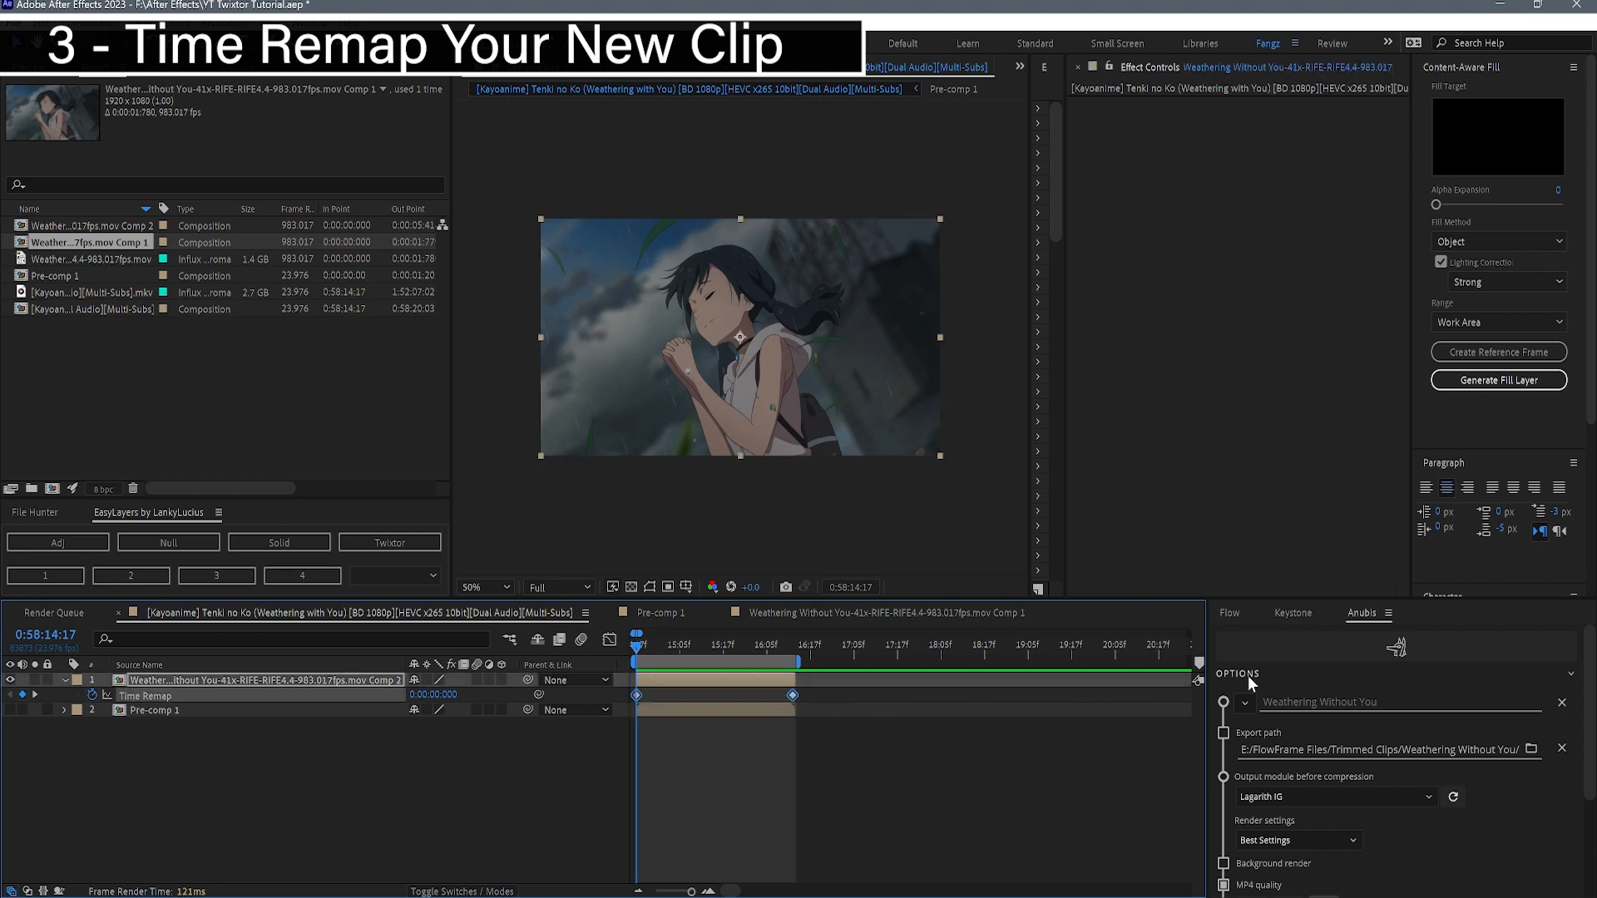
{"action": "left_click", "coordinate": [1245, 619]}
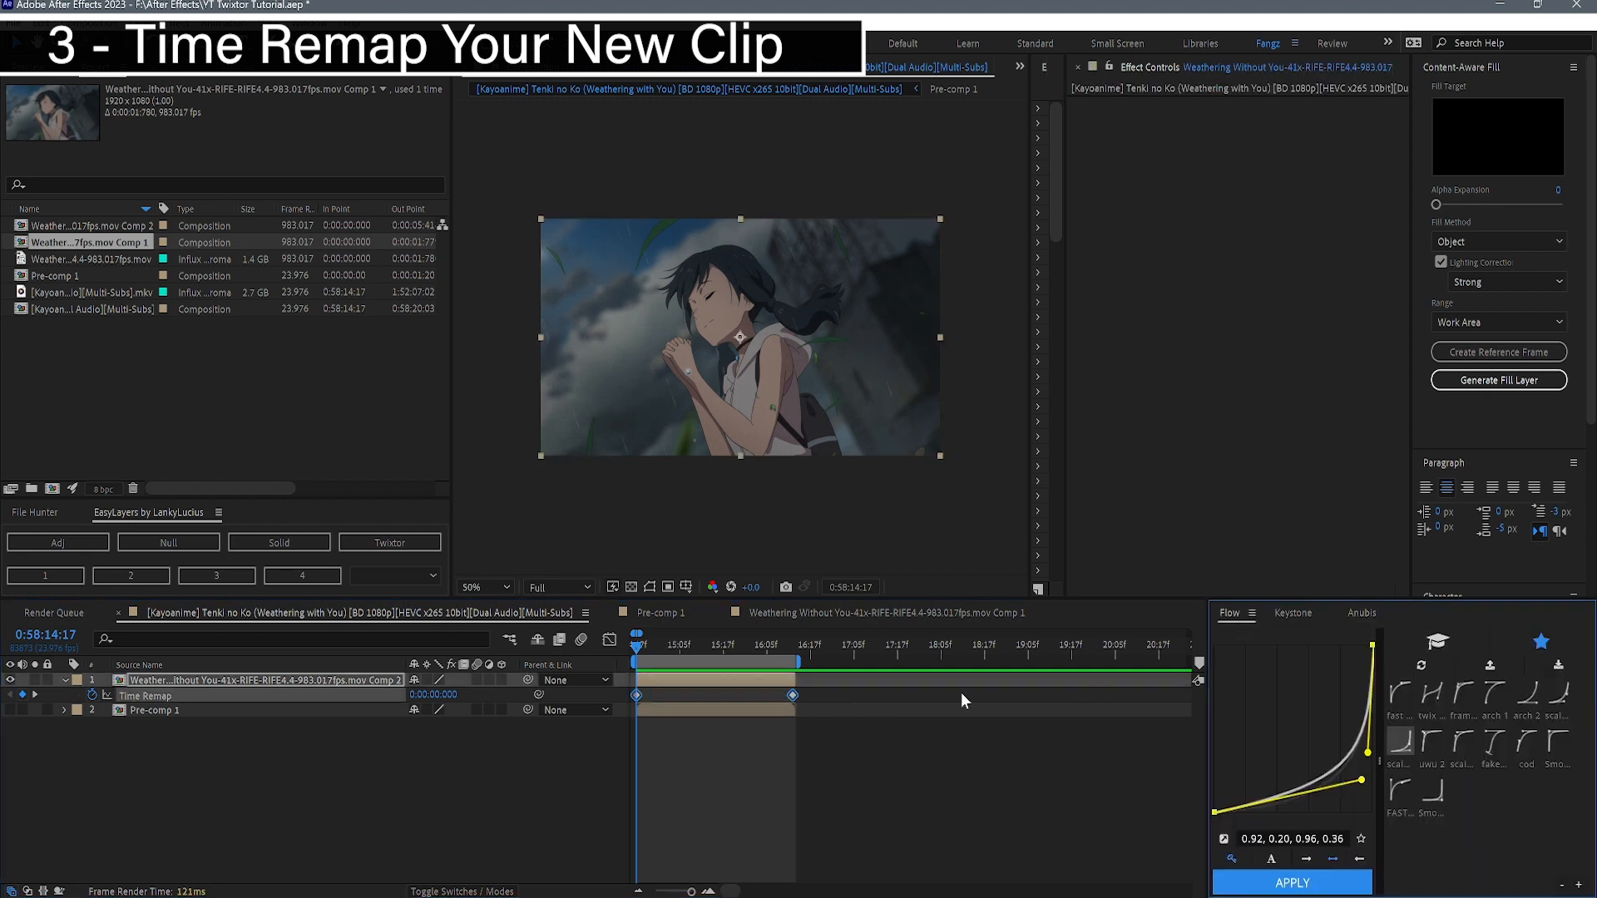
{"action": "left_click", "coordinate": [1430, 703]}
{"action": "left_click", "coordinate": [1293, 883]}
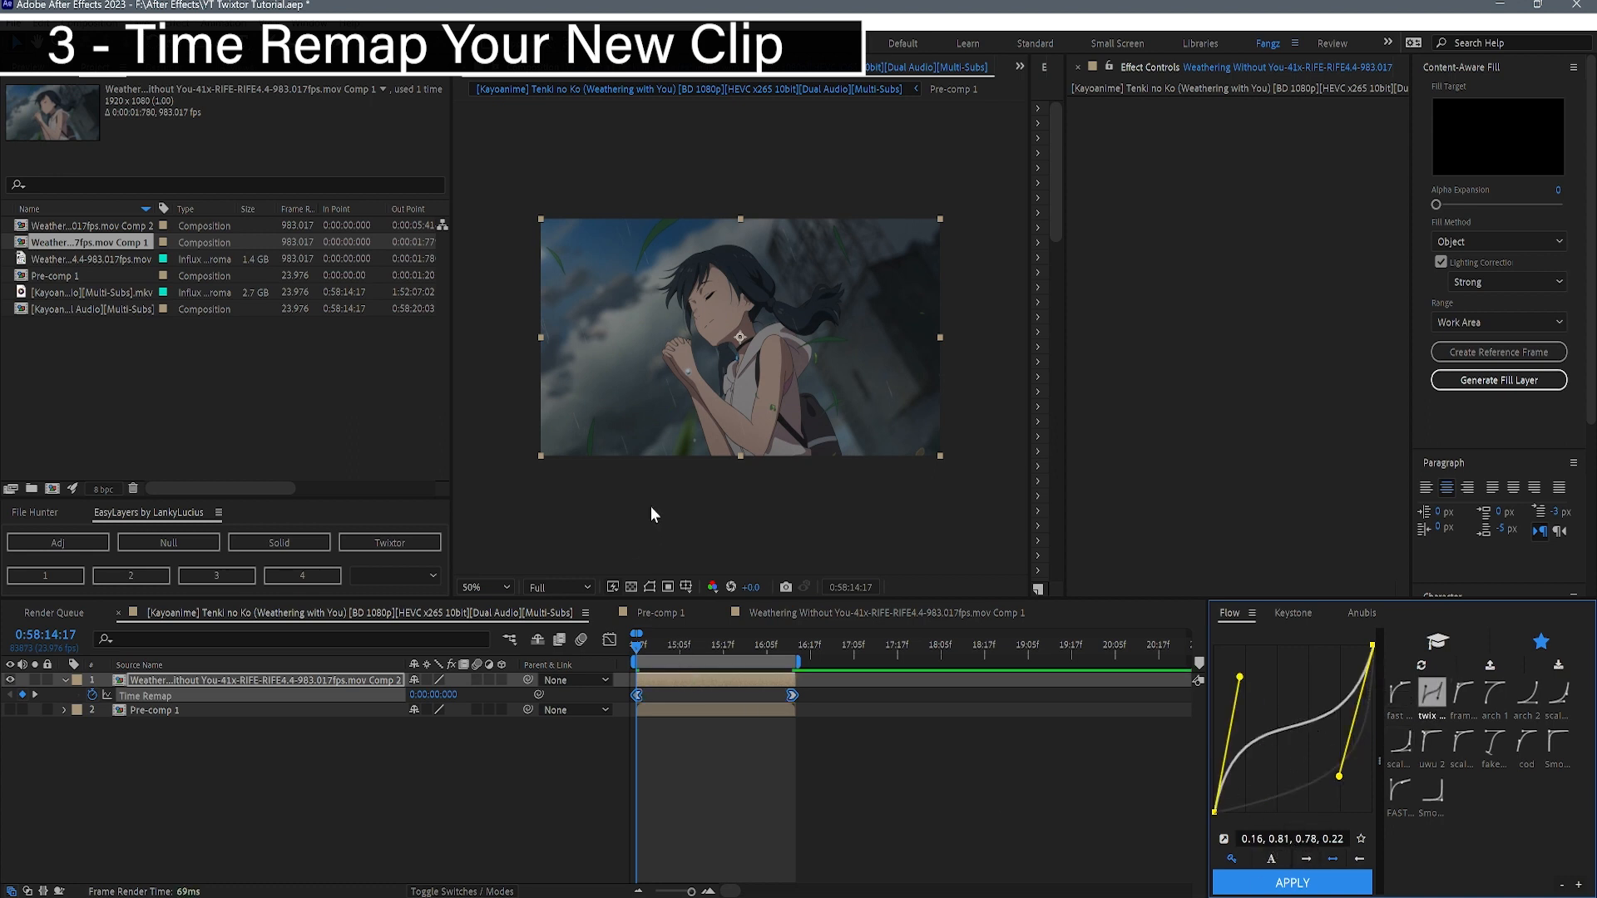
{"action": "left_click", "coordinate": [657, 535]}
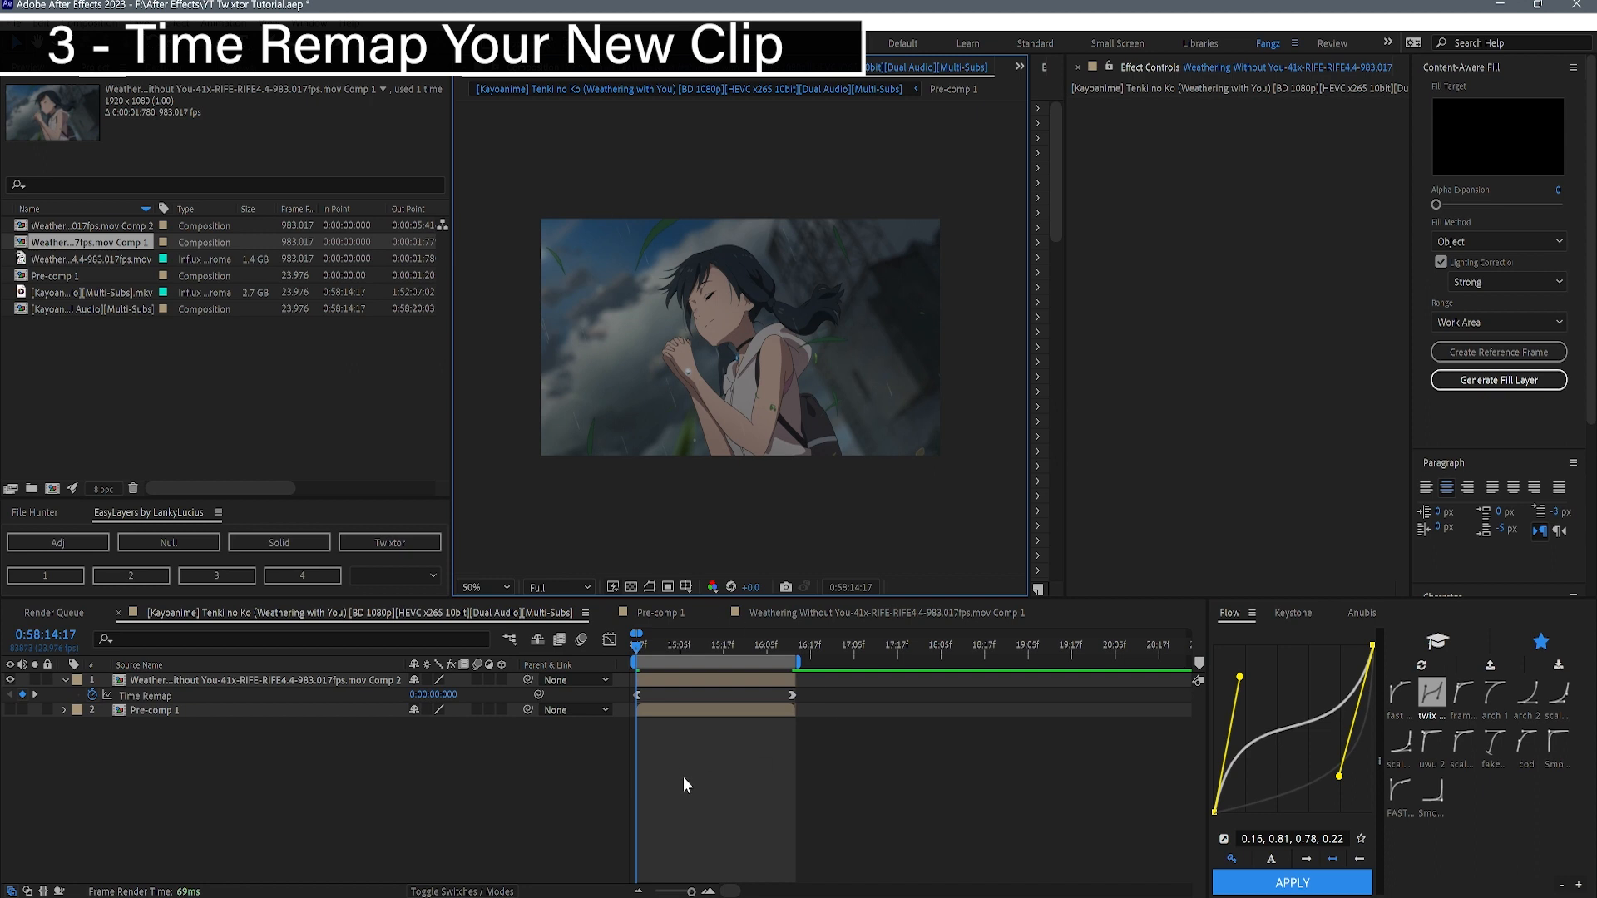
{"action": "key", "text": "space"}
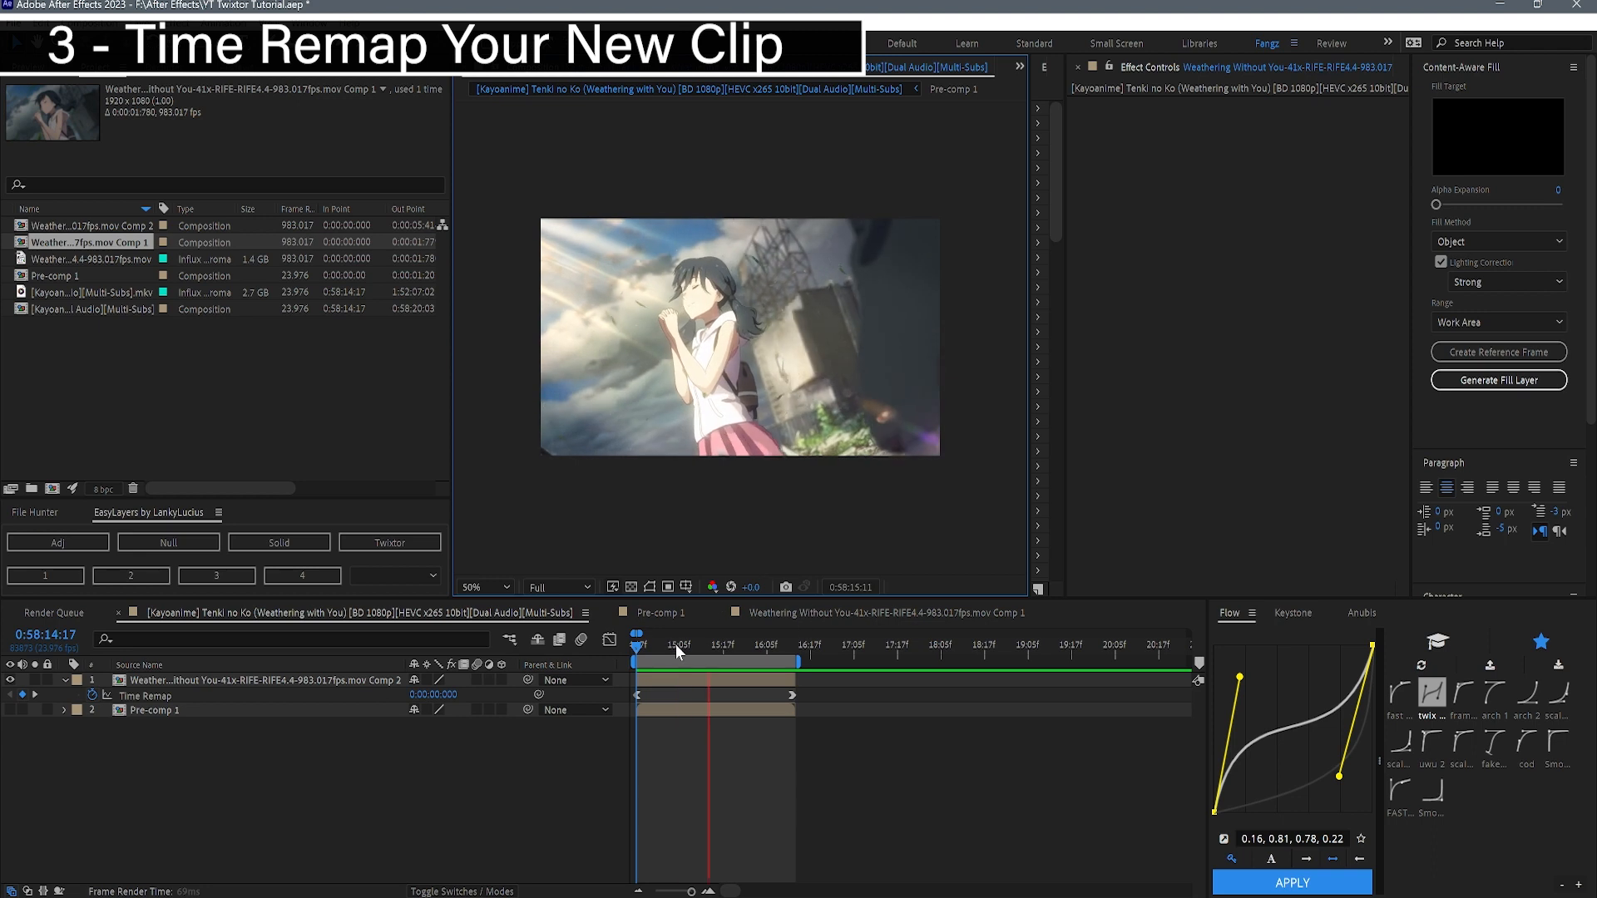
{"action": "key", "text": "space"}
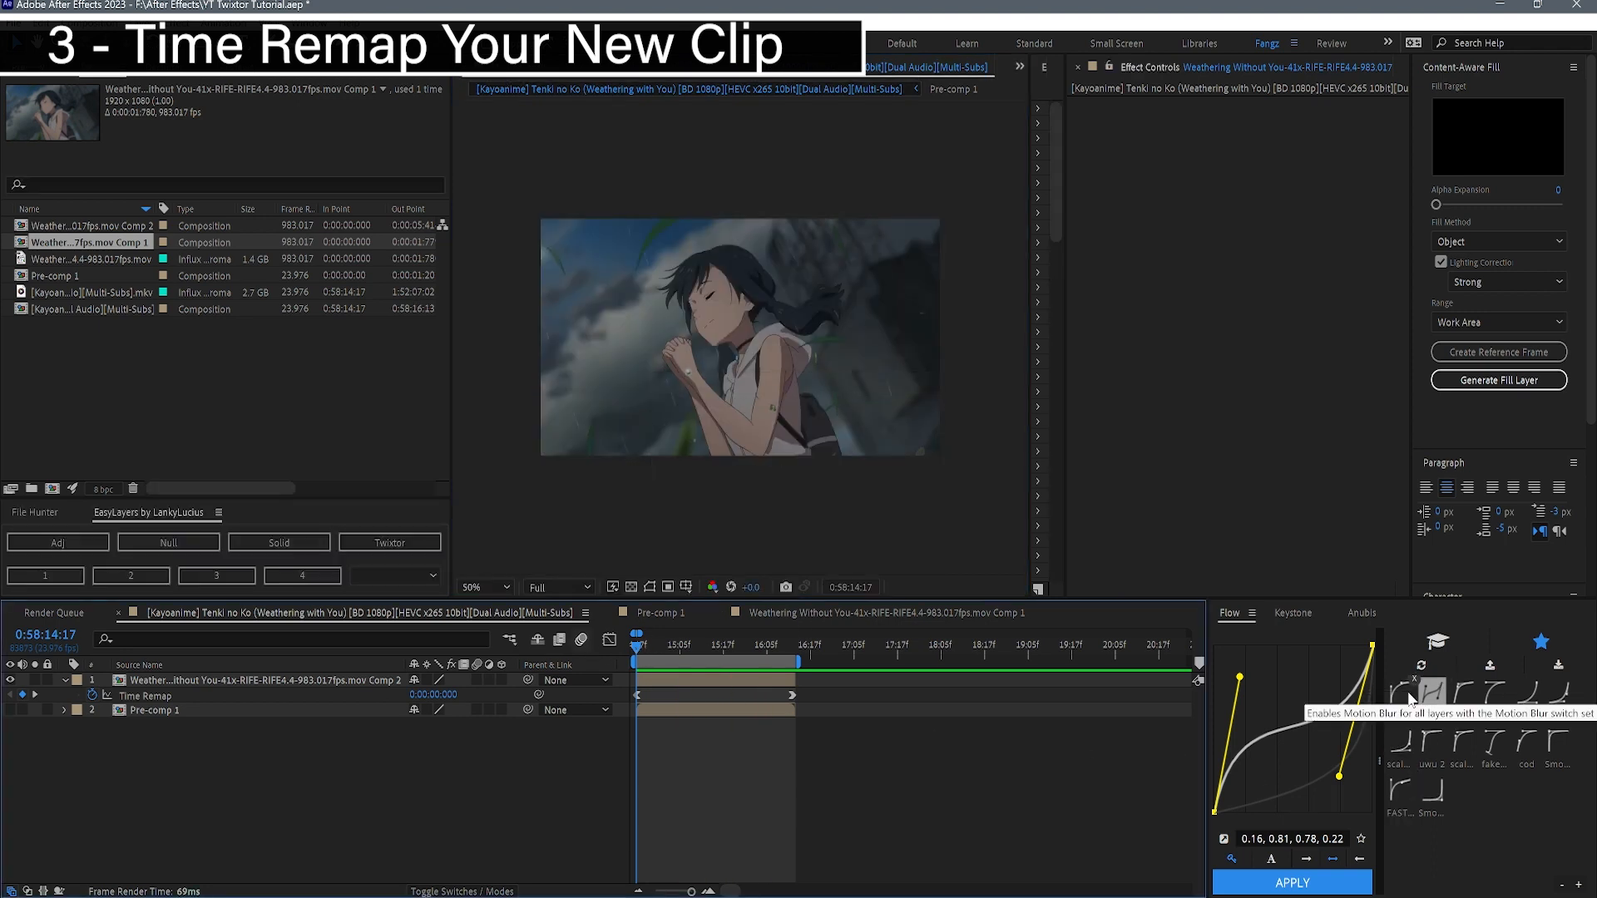
- Apply Flow's fast curve preset (0.00, 0.80, 0.53, 0.98) to both Time Remap keyframes and preview from the start
{"action": "left_click", "coordinate": [1402, 693]}
{"action": "left_click_drag", "start_coordinate": [865, 695], "coordinate": [621, 682]}
{"action": "left_click", "coordinate": [1279, 887]}
{"action": "left_click_drag", "start_coordinate": [639, 645], "coordinate": [637, 646]}
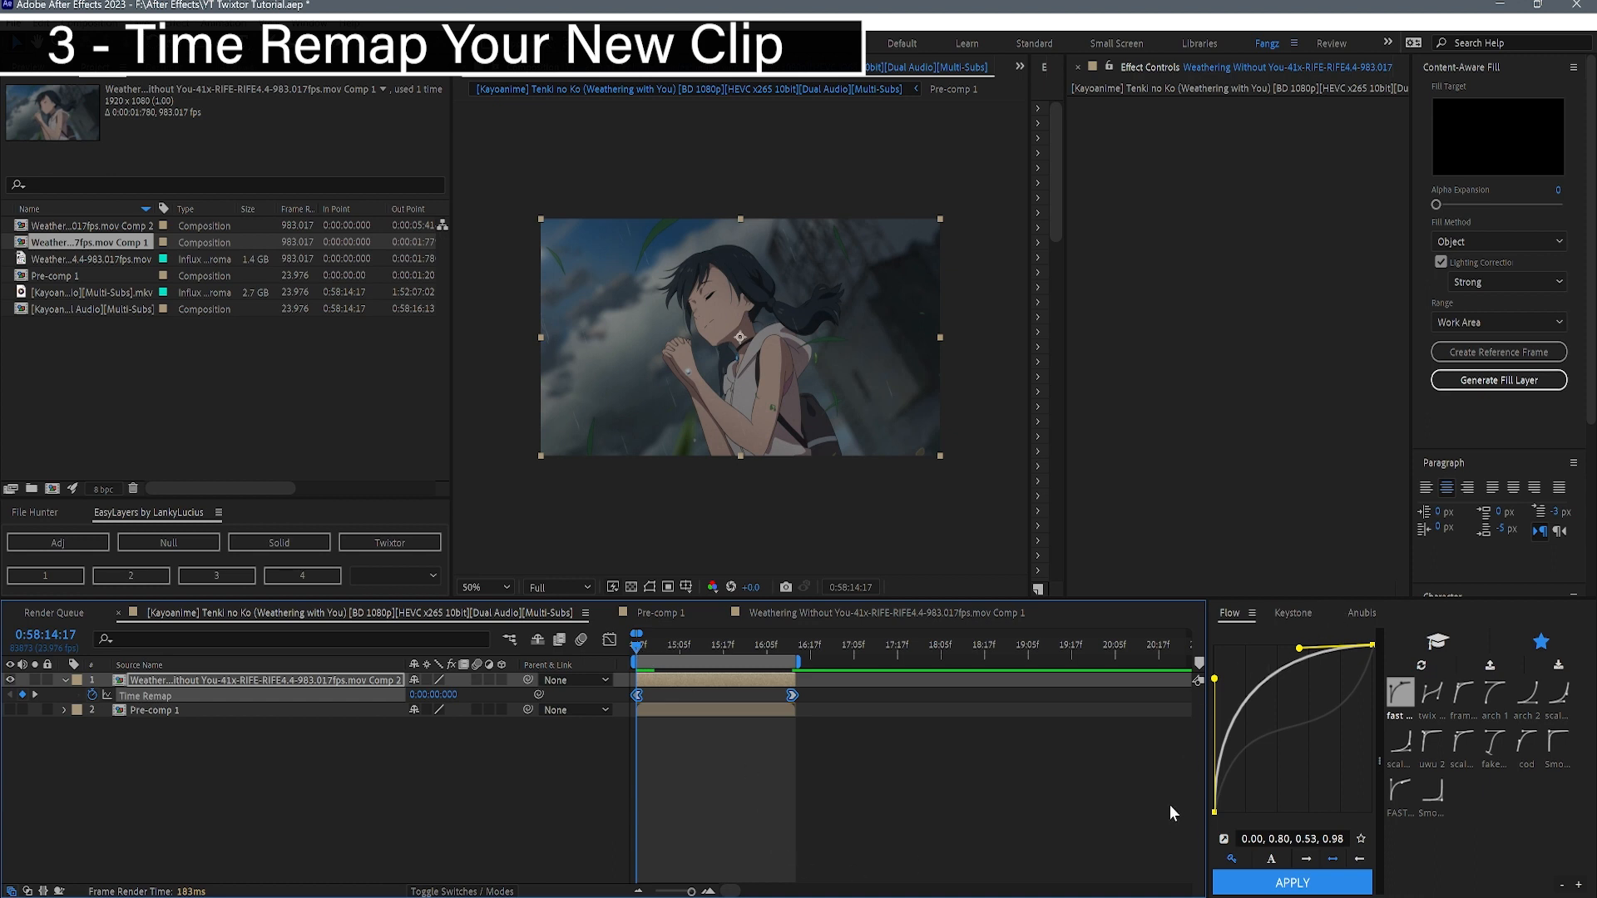
{"action": "left_click", "coordinate": [827, 830]}
{"action": "key", "text": "space"}
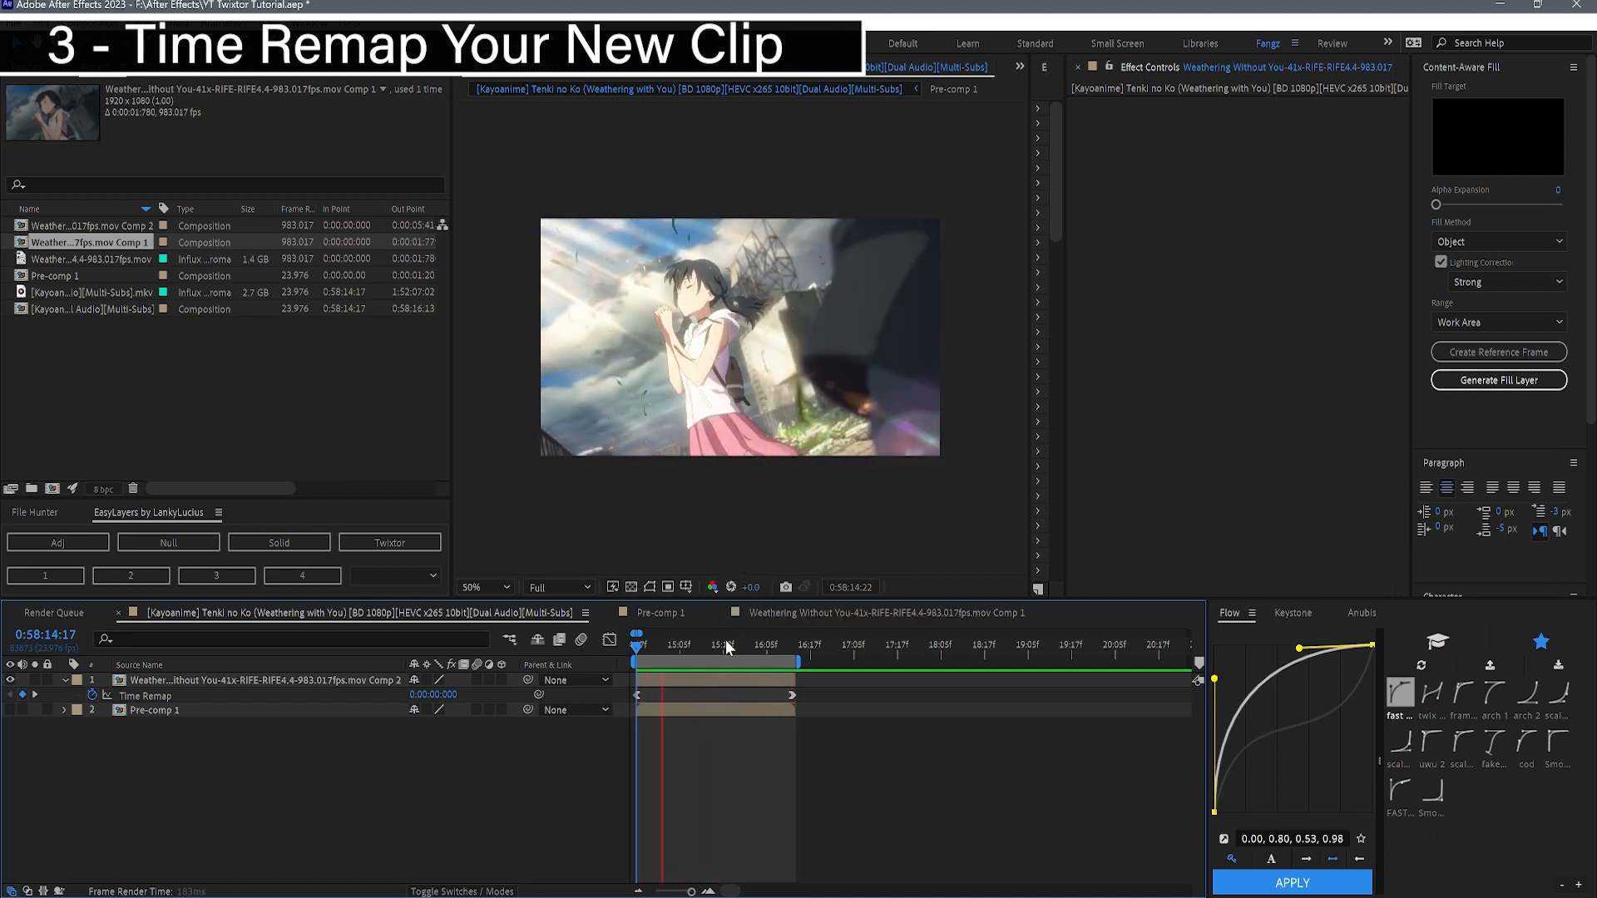
{"action": "left_click_drag", "start_coordinate": [637, 645], "coordinate": [580, 717]}
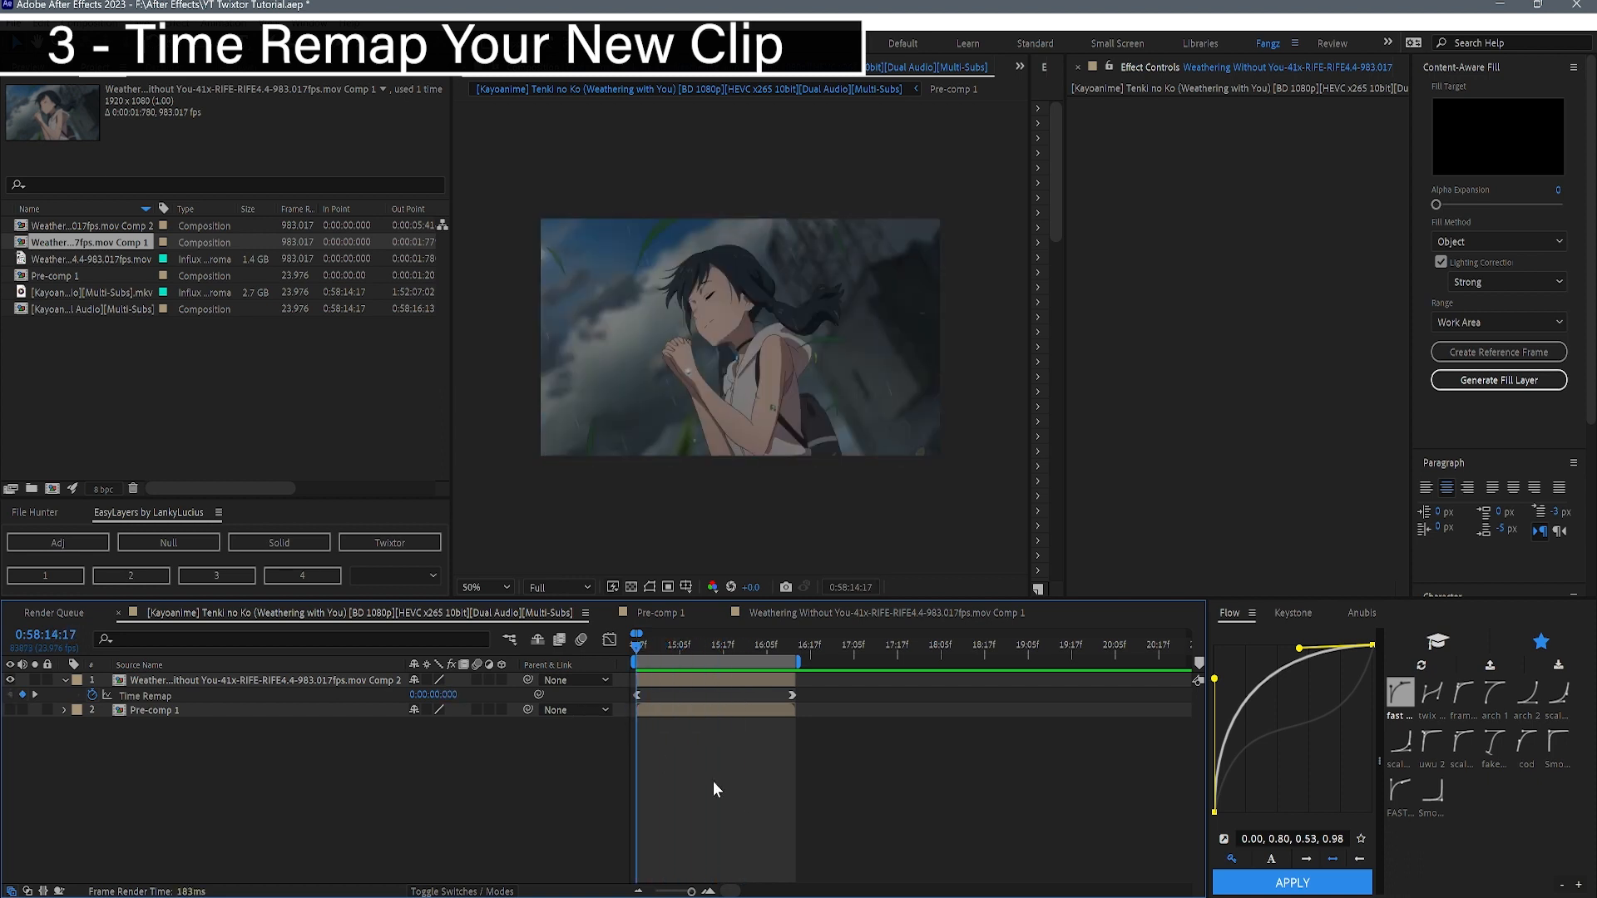
{"action": "key", "text": "space"}
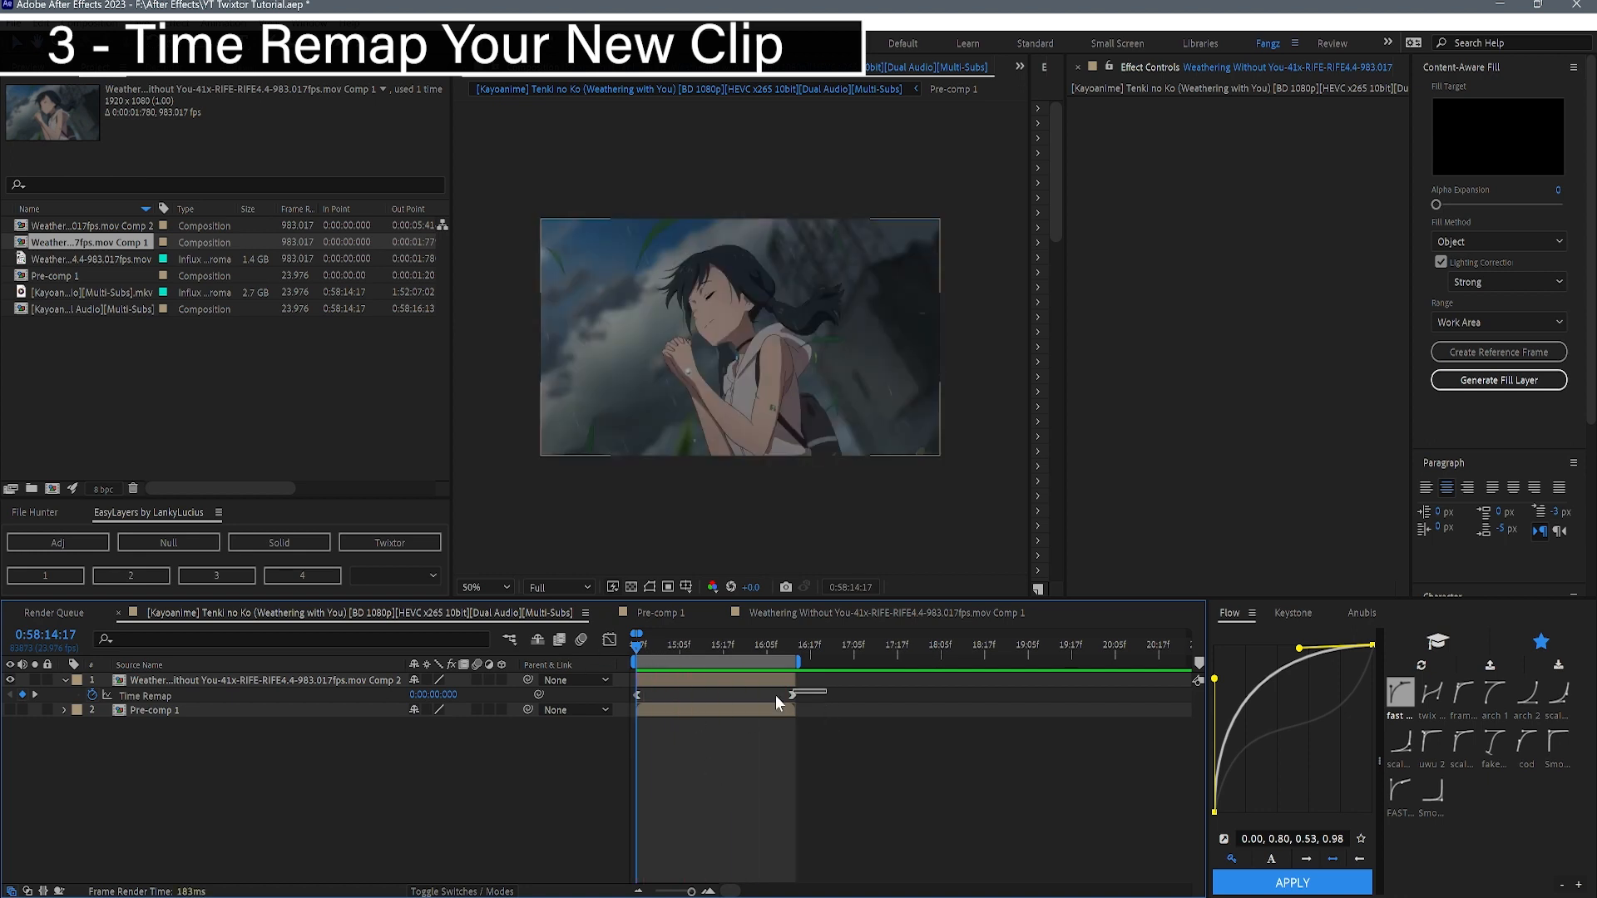
- Apply a slow-start "scal" preset adjusted to 0.88, 0.20, 0.96, 0.36 to both Time Remap keyframes and preview the result
{"action": "left_click_drag", "start_coordinate": [819, 690], "coordinate": [625, 710]}
{"action": "left_click", "coordinate": [1398, 743]}
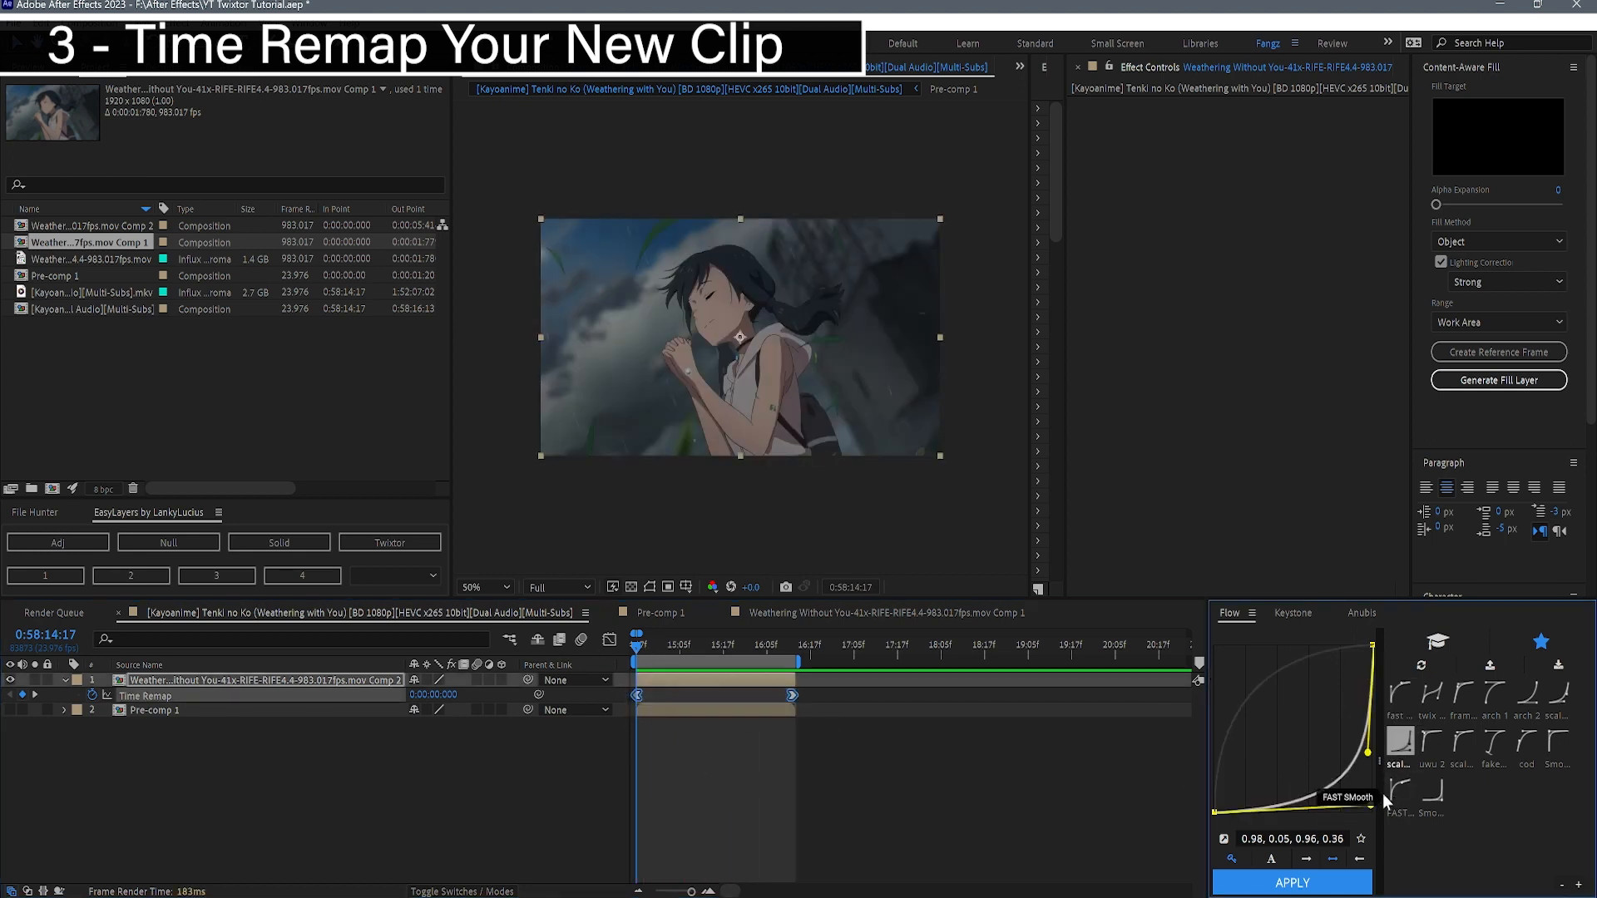
{"action": "left_click_drag", "start_coordinate": [1371, 813], "coordinate": [1356, 787]}
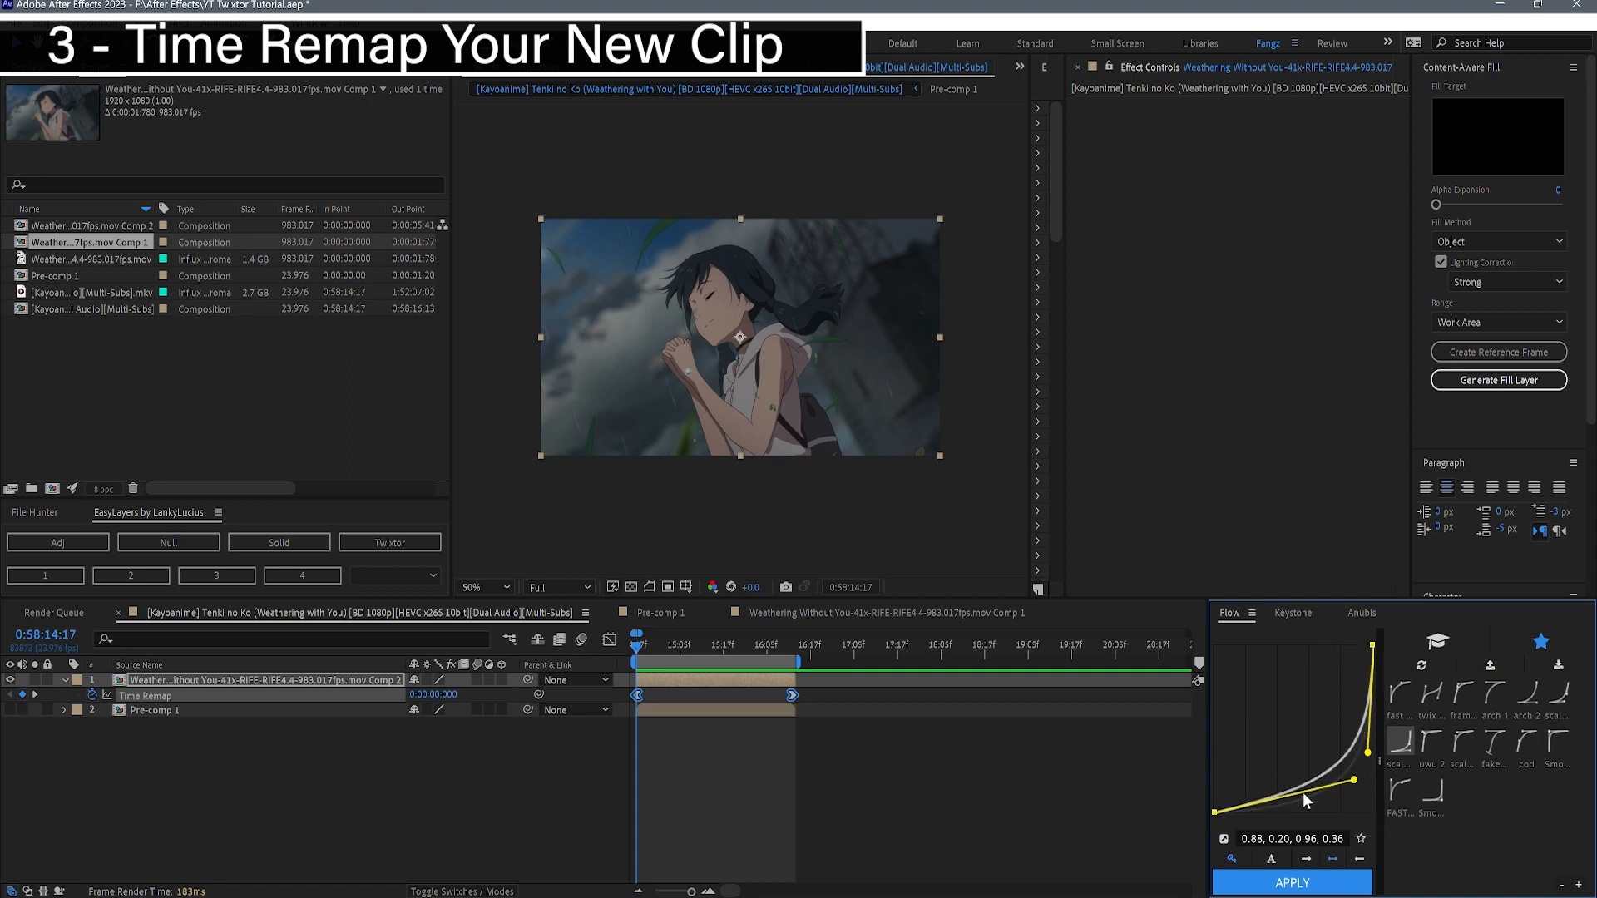
{"action": "left_click", "coordinate": [1285, 881]}
{"action": "left_click", "coordinate": [635, 645]}
{"action": "key", "text": "space"}
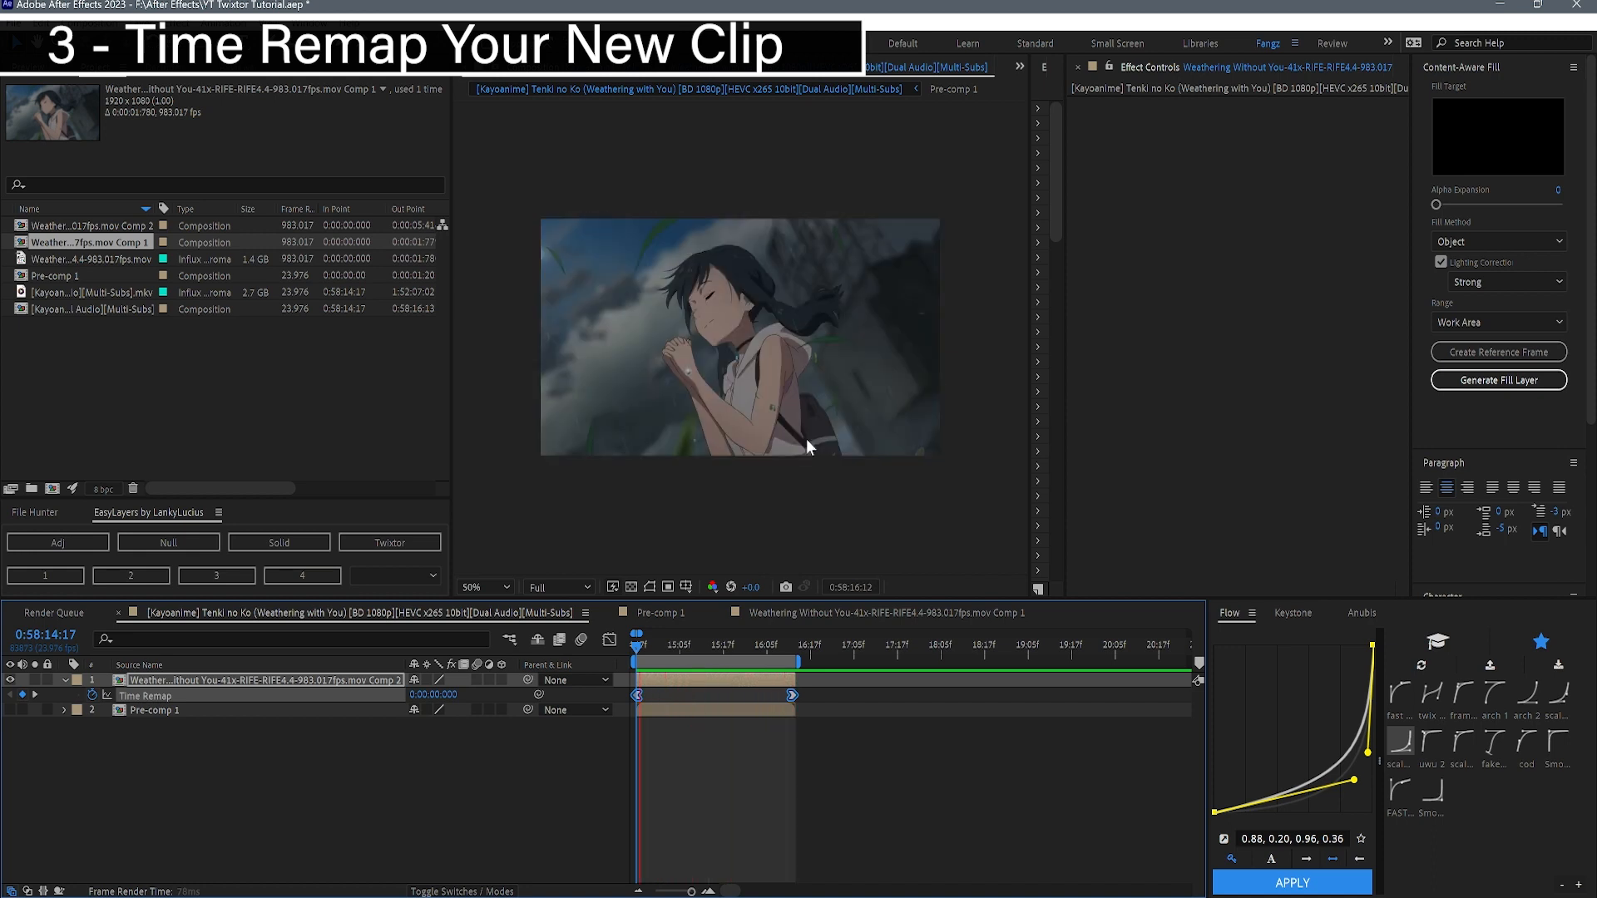
{"action": "key", "text": "space"}
- Reapply Flow's fast curve preset (0.00, 0.80, 0.53, 0.98) to the selected Time Remap keyframes
{"action": "left_click", "coordinate": [1400, 693]}
{"action": "left_click", "coordinate": [1270, 882]}
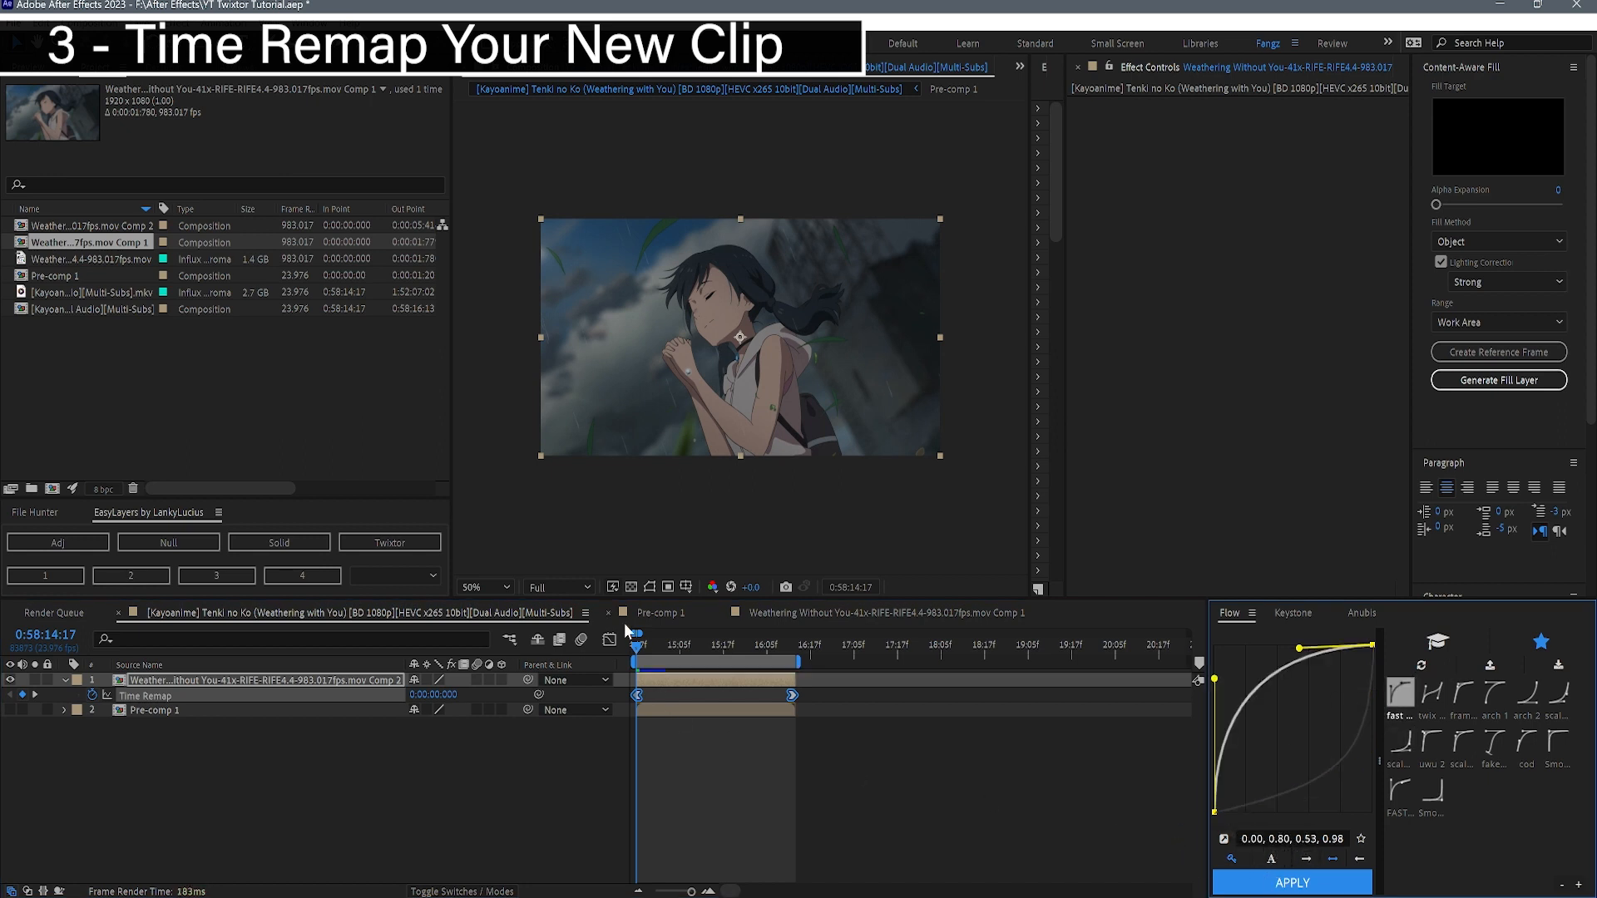
- Add a Time Remap keyframe at 0:58:15:08 and set its value to 0:00:01:754
{"action": "left_click_drag", "start_coordinate": [650, 648], "coordinate": [690, 655]}
{"action": "scroll", "coordinate": [731, 471], "scroll_direction": "up", "scroll_amount": 4}
{"action": "scroll", "coordinate": [731, 479], "scroll_direction": "down", "scroll_amount": 2}
{"action": "left_click_drag", "start_coordinate": [434, 692], "coordinate": [749, 646]}
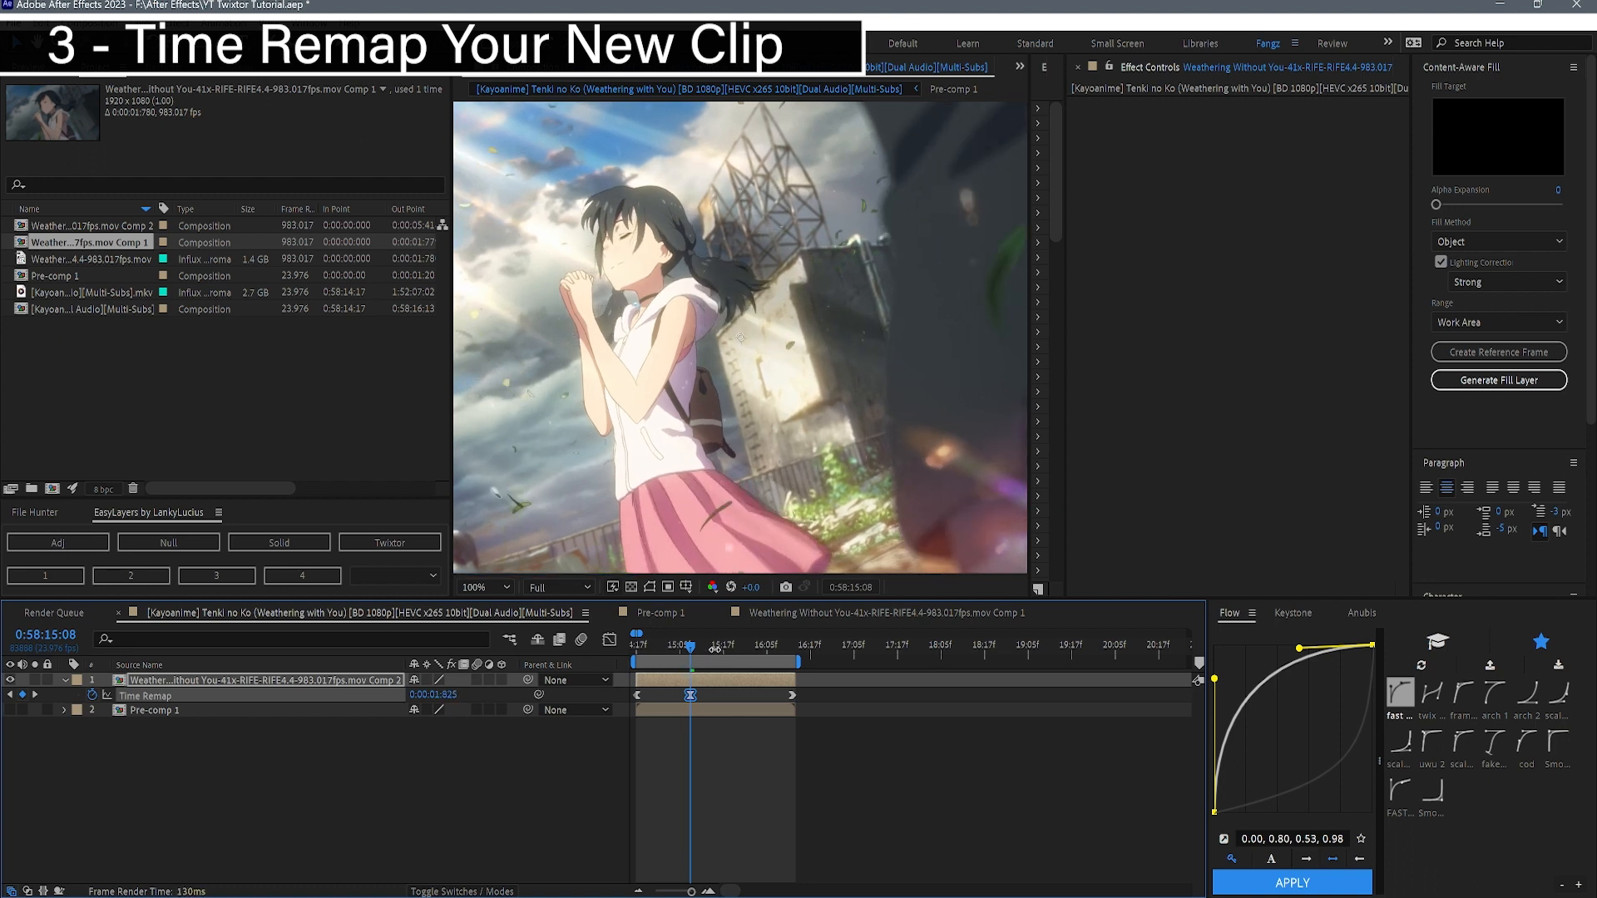
{"action": "left_click_drag", "start_coordinate": [741, 336], "coordinate": [734, 334]}
{"action": "scroll", "coordinate": [735, 320], "scroll_direction": "up", "scroll_amount": 1}
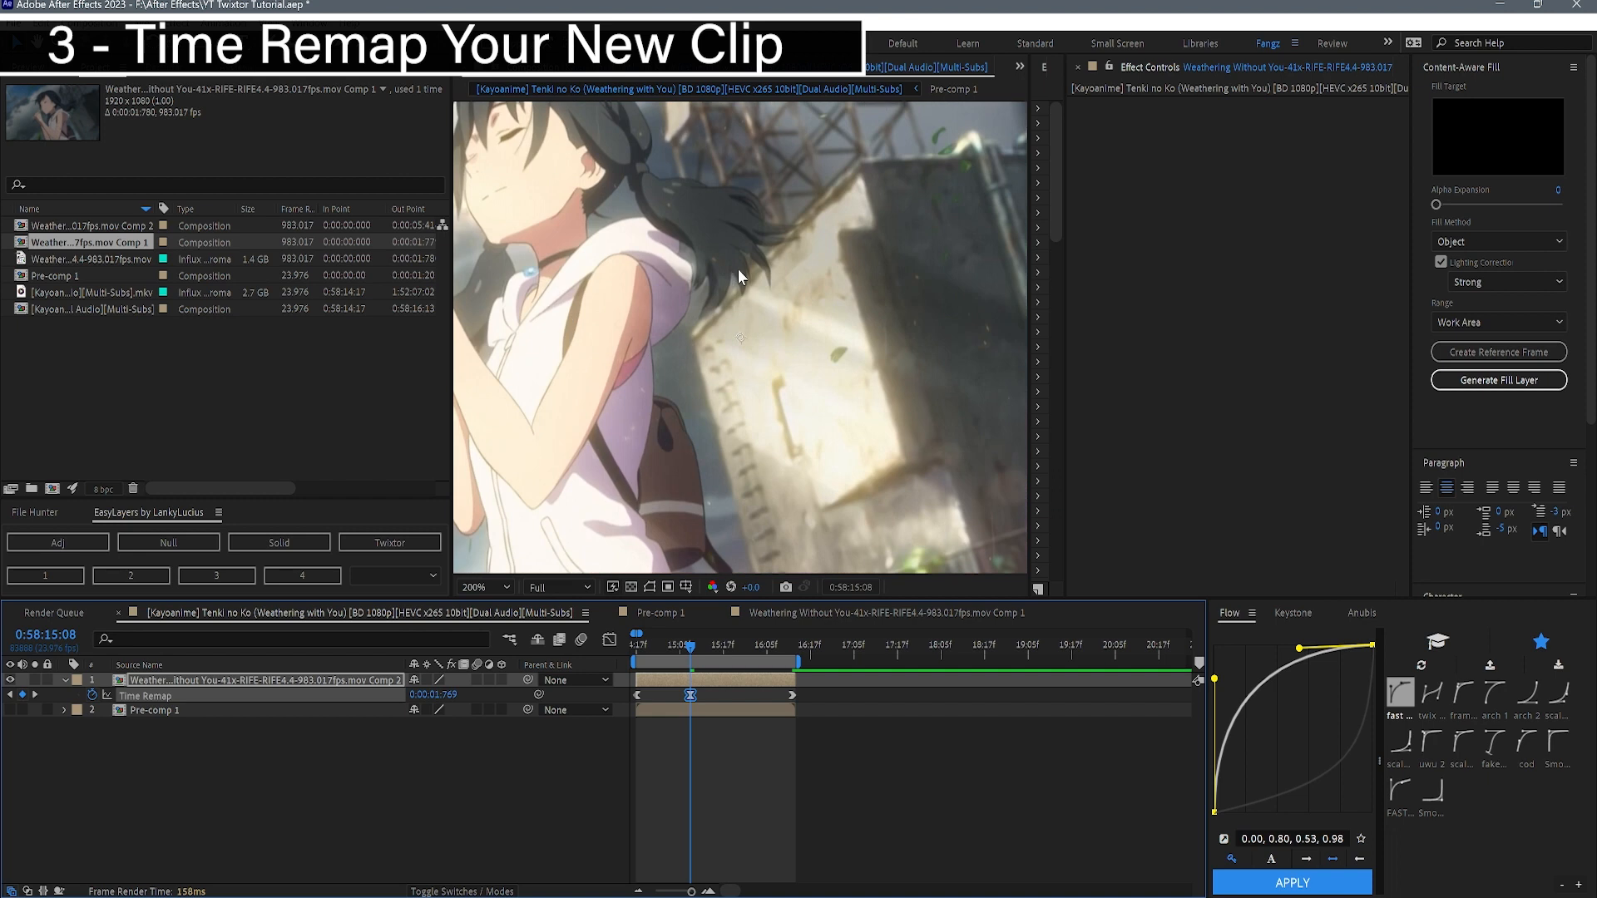
{"action": "scroll", "coordinate": [737, 275], "scroll_direction": "down", "scroll_amount": 1}
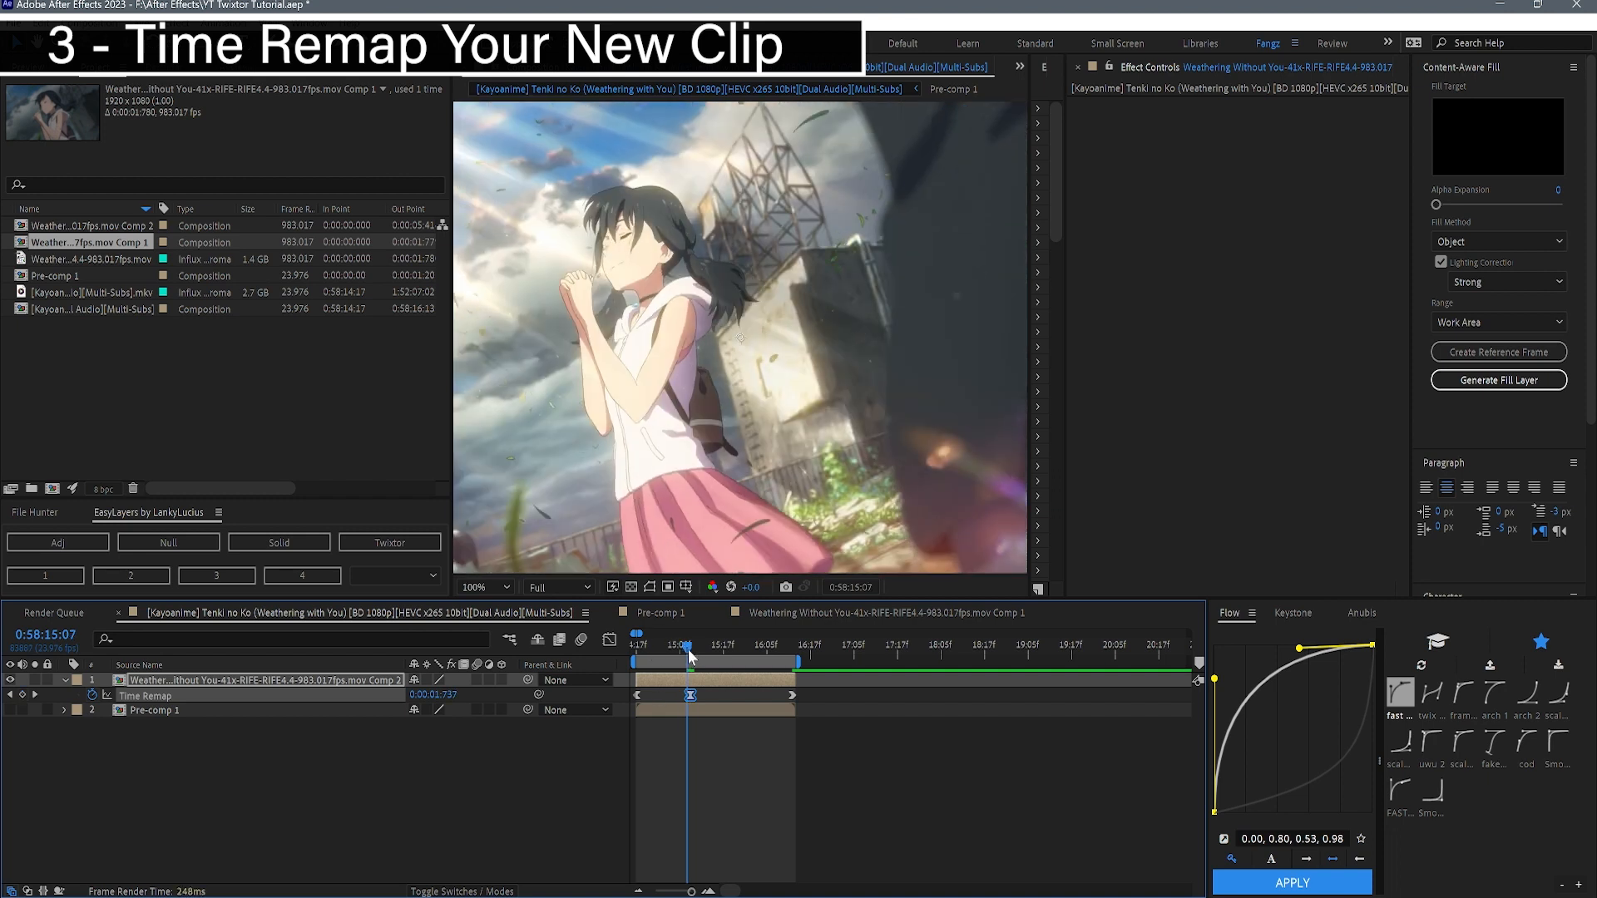
{"action": "left_click_drag", "start_coordinate": [444, 697], "coordinate": [432, 697]}
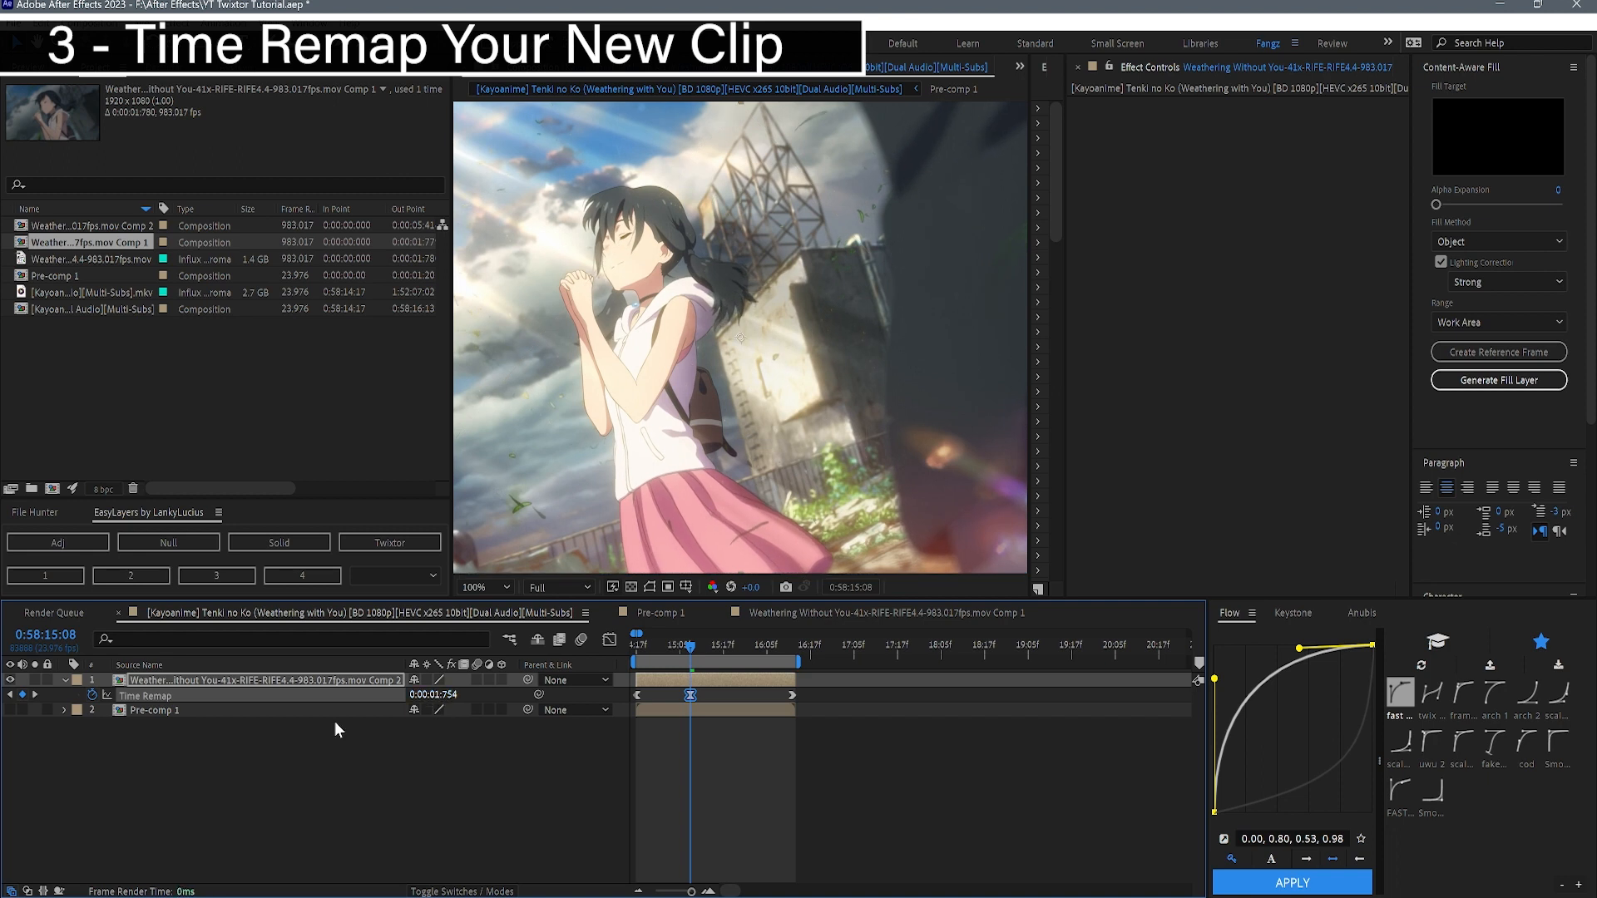
- Try other Time Remap values at 0:58:15:09, then undo back to only the first and last keyframes
{"action": "left_click", "coordinate": [53, 728]}
{"action": "key", "text": "Page_Down"}
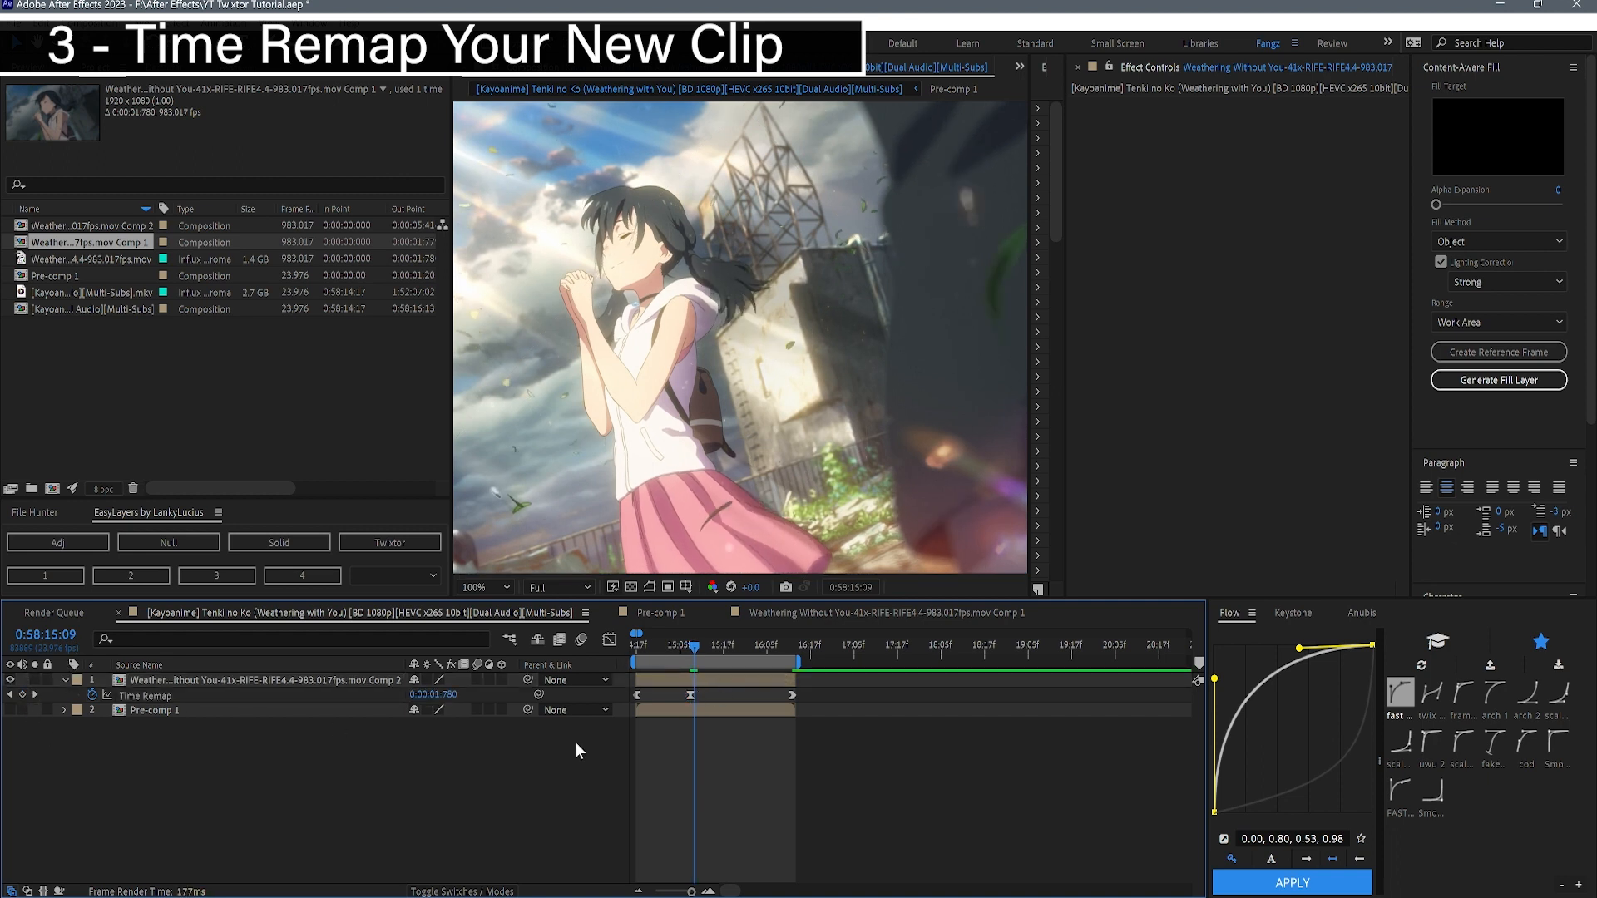
{"action": "left_click_drag", "start_coordinate": [417, 699], "coordinate": [456, 694]}
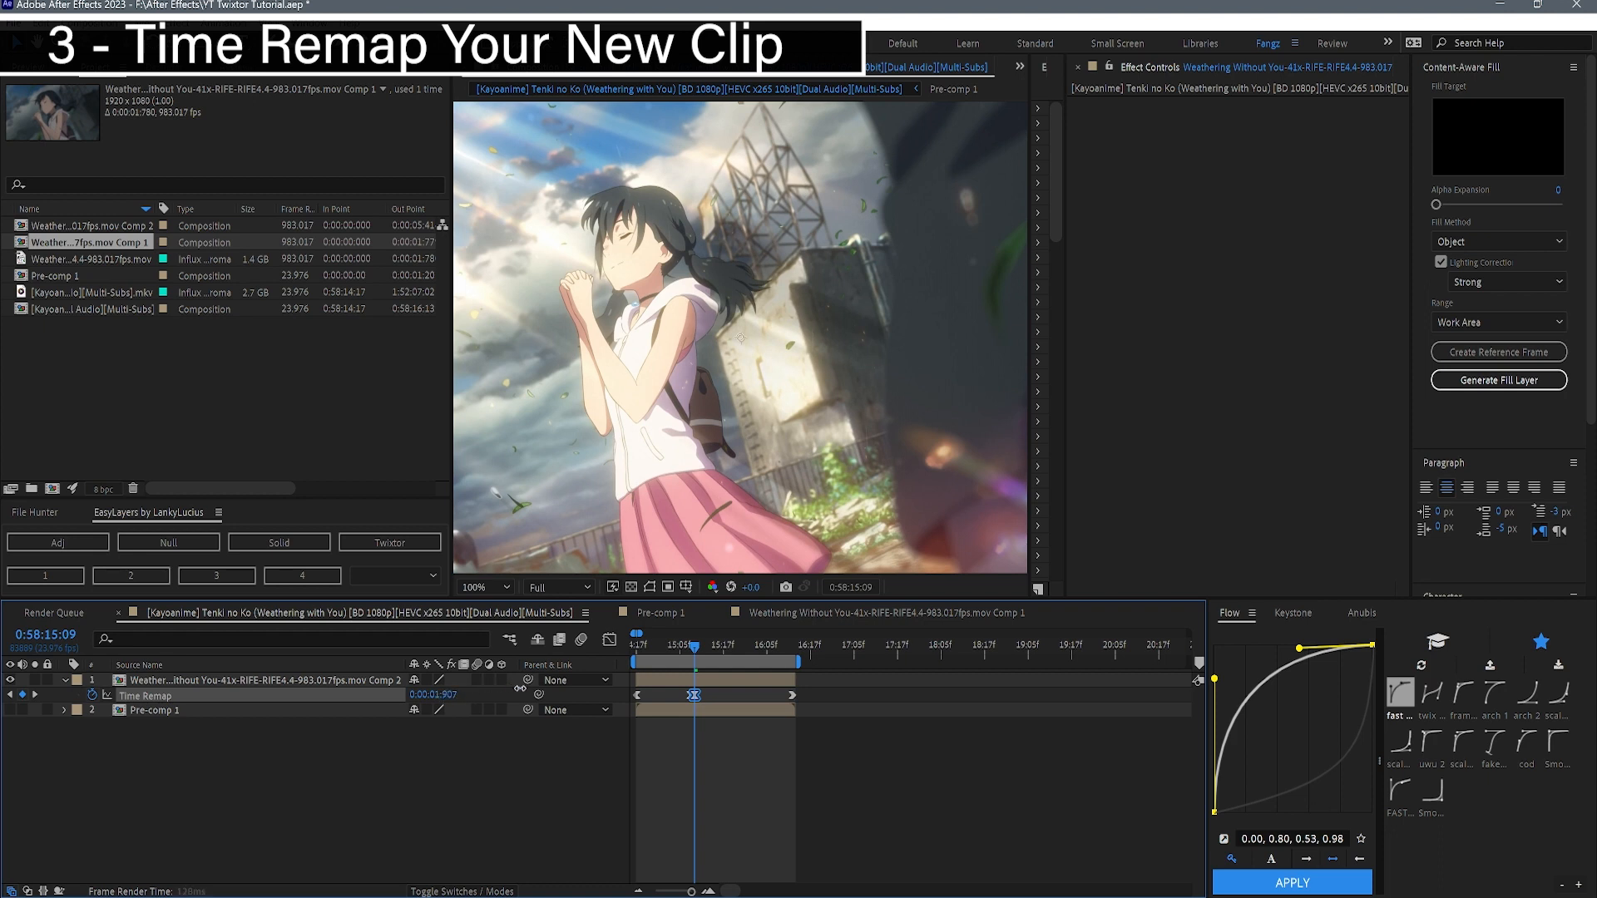
{"action": "key", "text": "ctrl+z"}
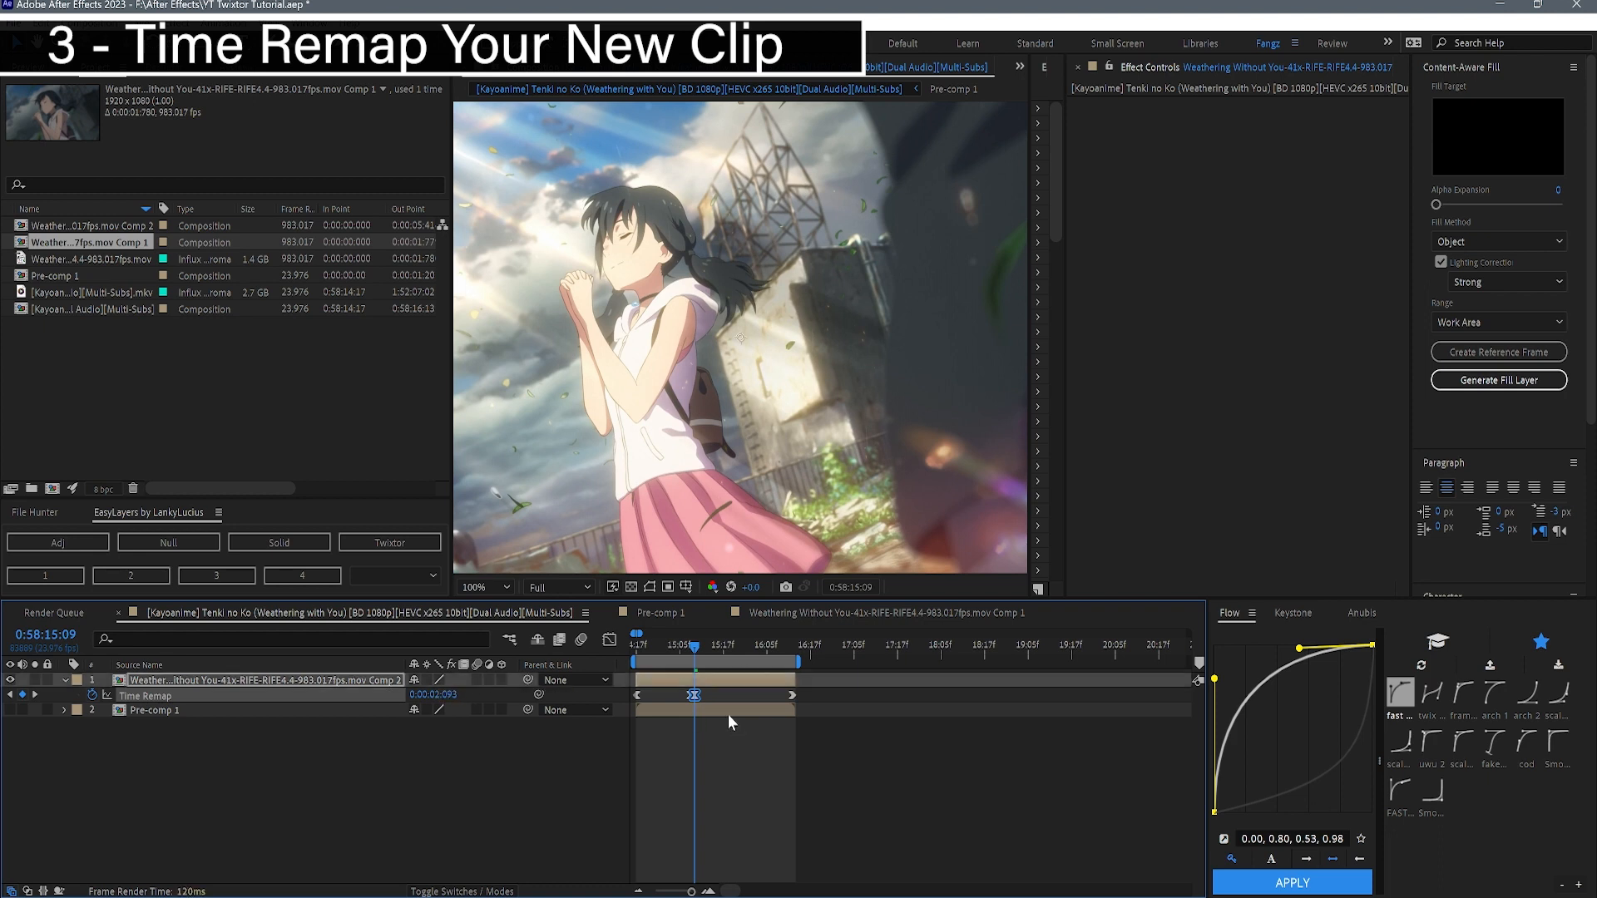
{"action": "left_click_drag", "start_coordinate": [445, 697], "coordinate": [293, 709]}
{"action": "key", "text": "ctrl+z"}
{"action": "left_click_drag", "start_coordinate": [897, 725], "coordinate": [629, 687]}
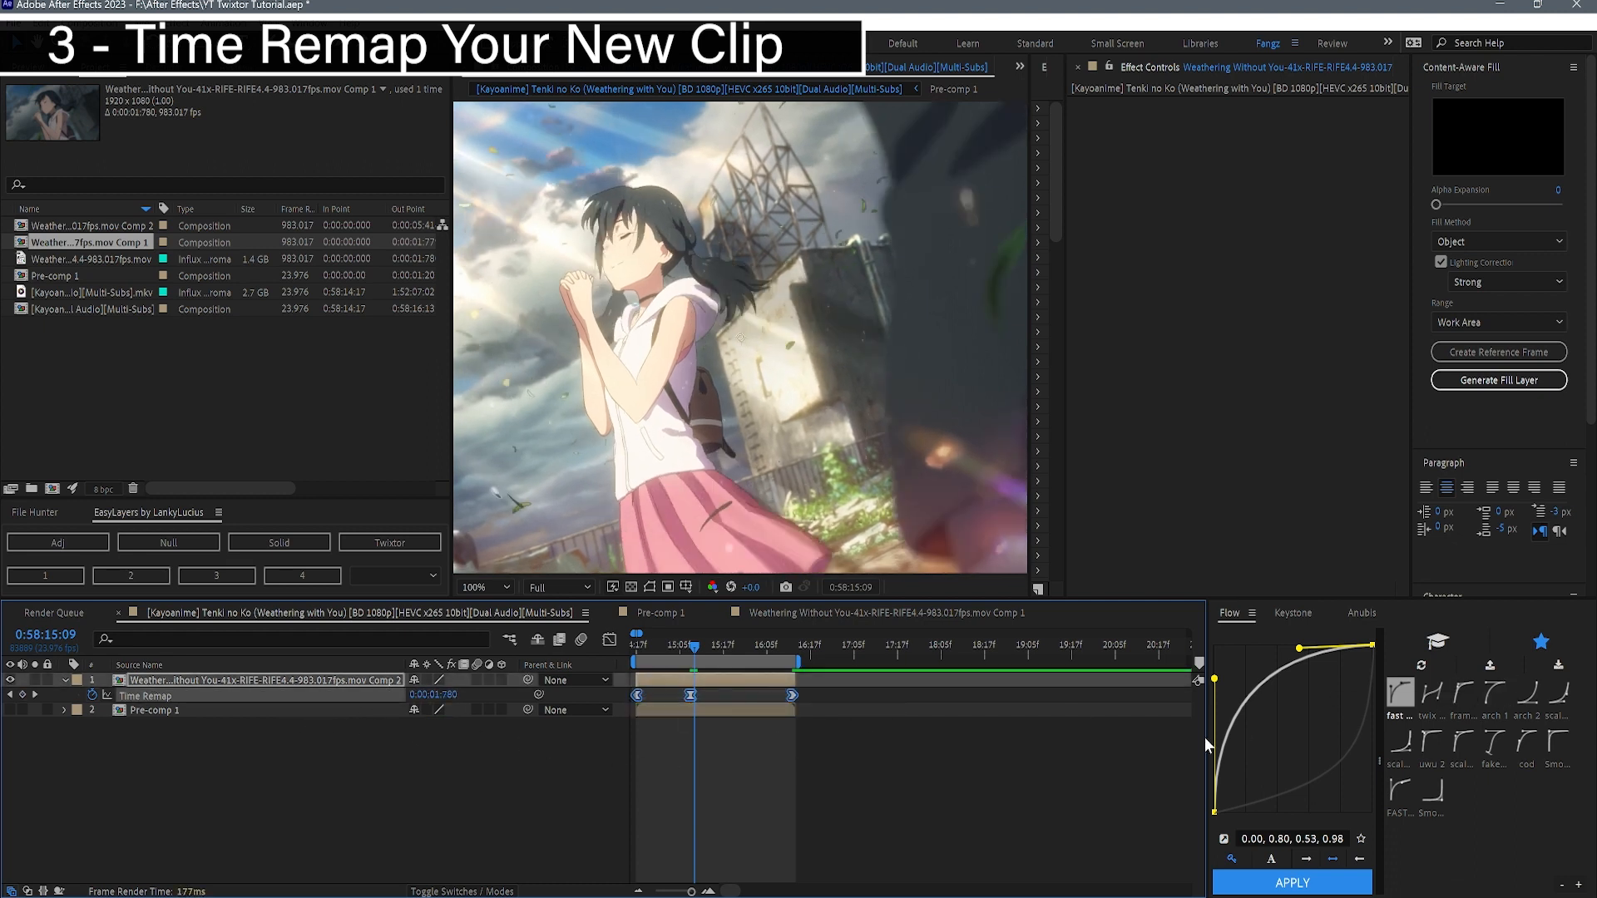
{"action": "key", "text": "F9"}
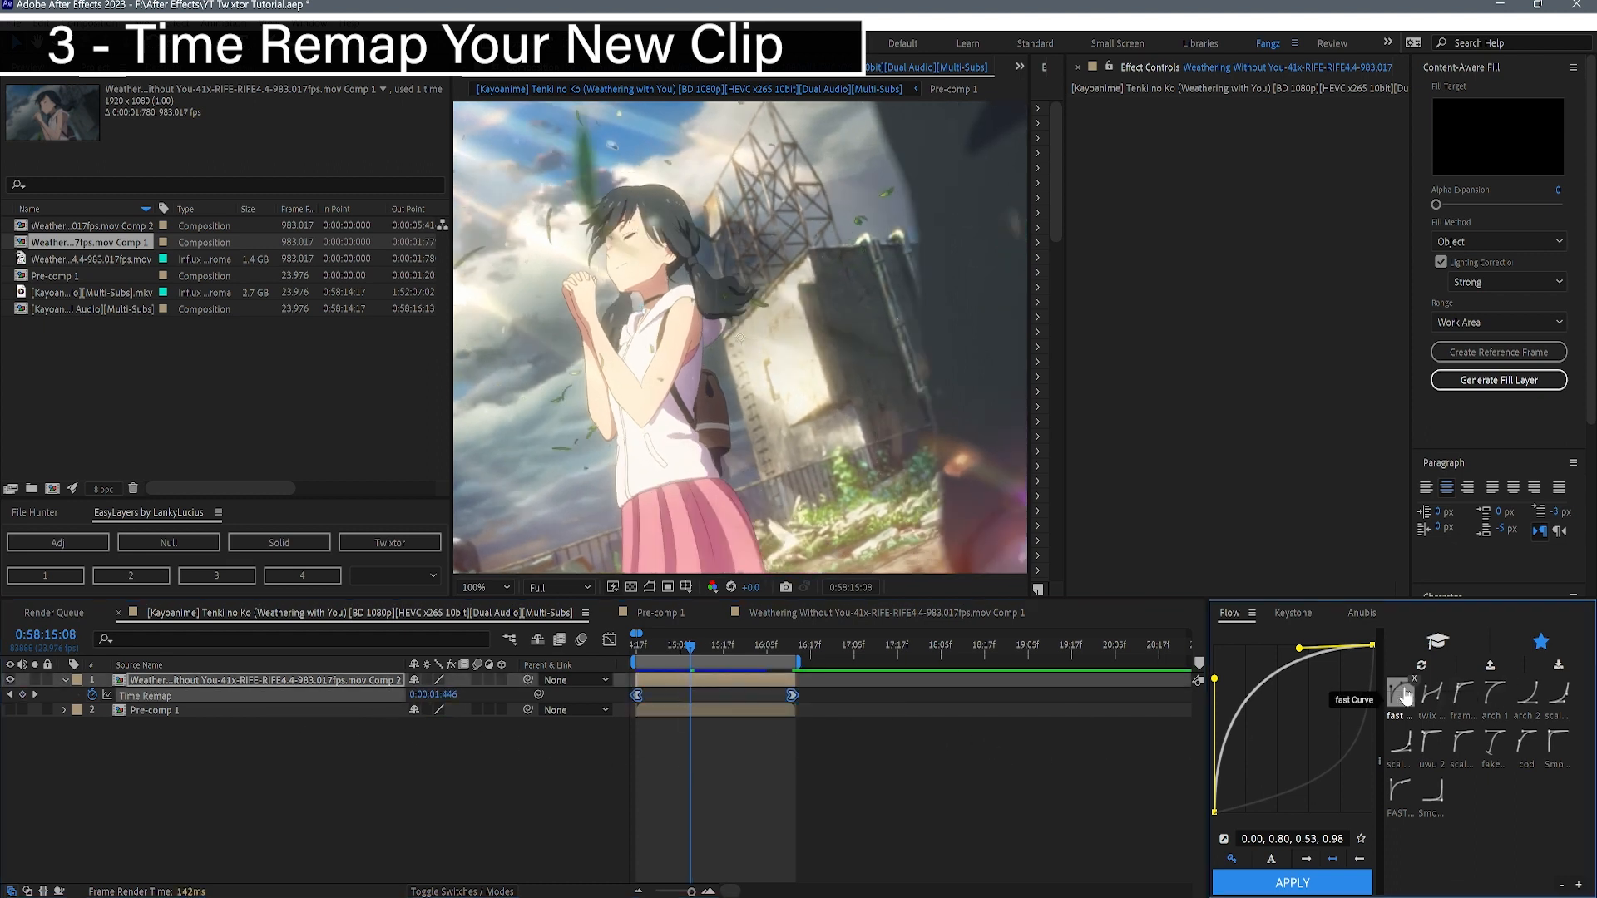
- Return to the clip's start at 0:58:14:17 and examine the remapped motion with the fast curve
{"action": "mouse_move", "coordinate": [649, 647]}
{"action": "left_mouse_down"}
{"action": "mouse_move", "coordinate": [699, 652]}
{"action": "mouse_move", "coordinate": [626, 652]}
{"action": "left_mouse_up"}
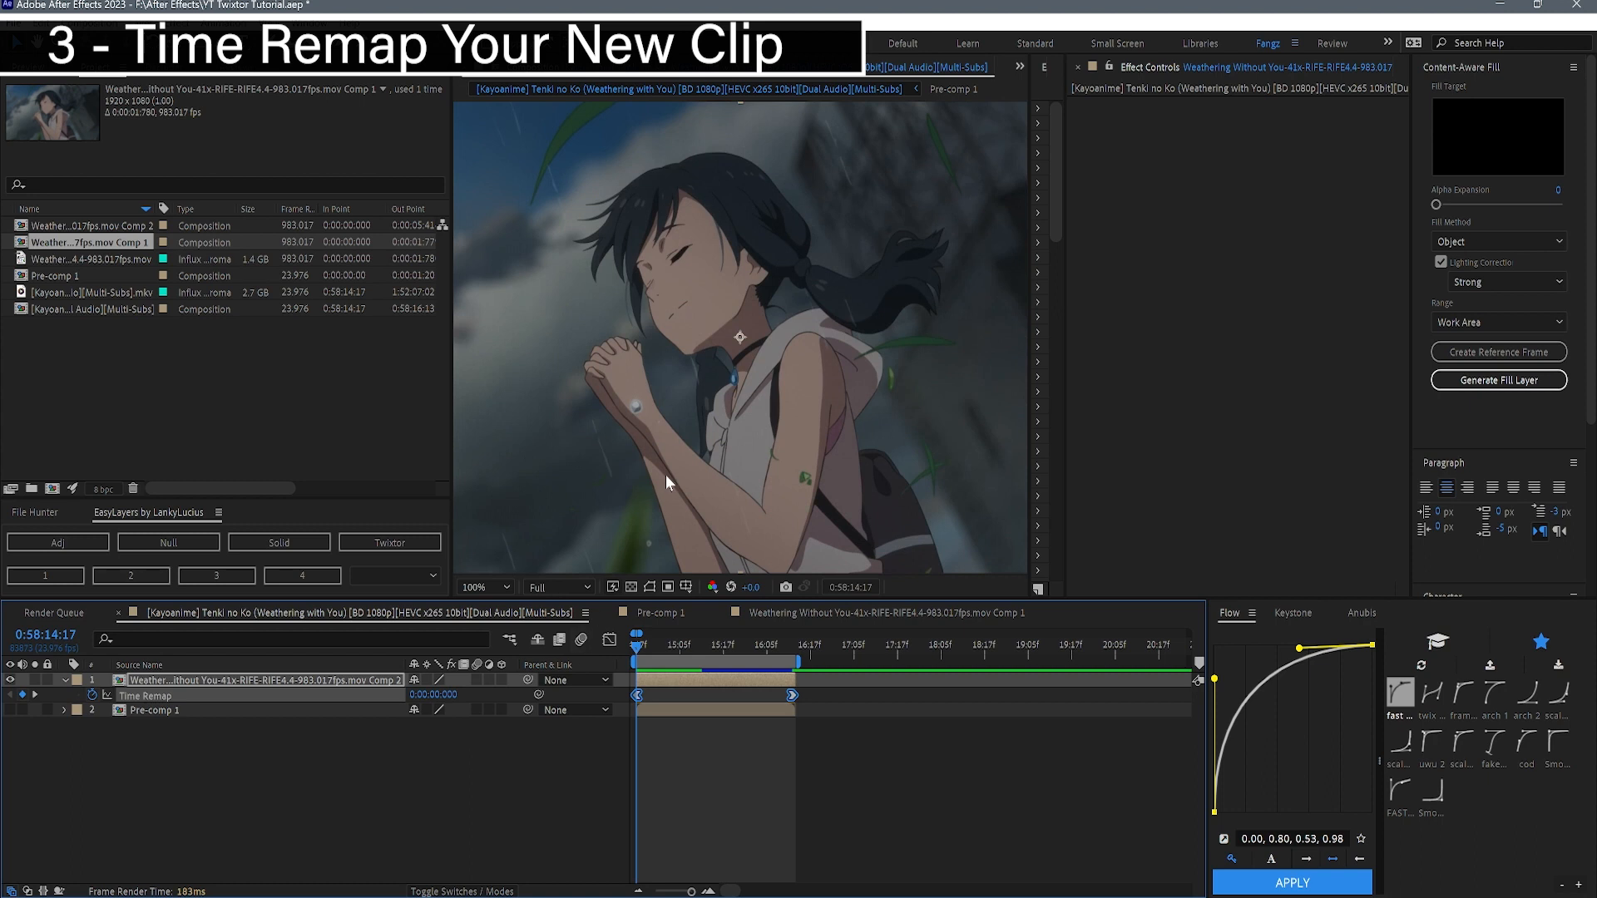
{"action": "scroll", "coordinate": [665, 476], "scroll_direction": "down", "scroll_amount": 4}
{"action": "scroll", "coordinate": [700, 406], "scroll_direction": "up", "scroll_amount": 1}
{"action": "mouse_move", "coordinate": [640, 655]}
{"action": "left_mouse_down"}
{"action": "mouse_move", "coordinate": [780, 658]}
{"action": "mouse_move", "coordinate": [621, 650]}
{"action": "left_mouse_up"}
{"action": "scroll", "coordinate": [686, 413], "scroll_direction": "up", "scroll_amount": 1}
{"action": "scroll", "coordinate": [674, 496], "scroll_direction": "down", "scroll_amount": 1}
{"action": "left_click_drag", "start_coordinate": [636, 653], "coordinate": [595, 630]}
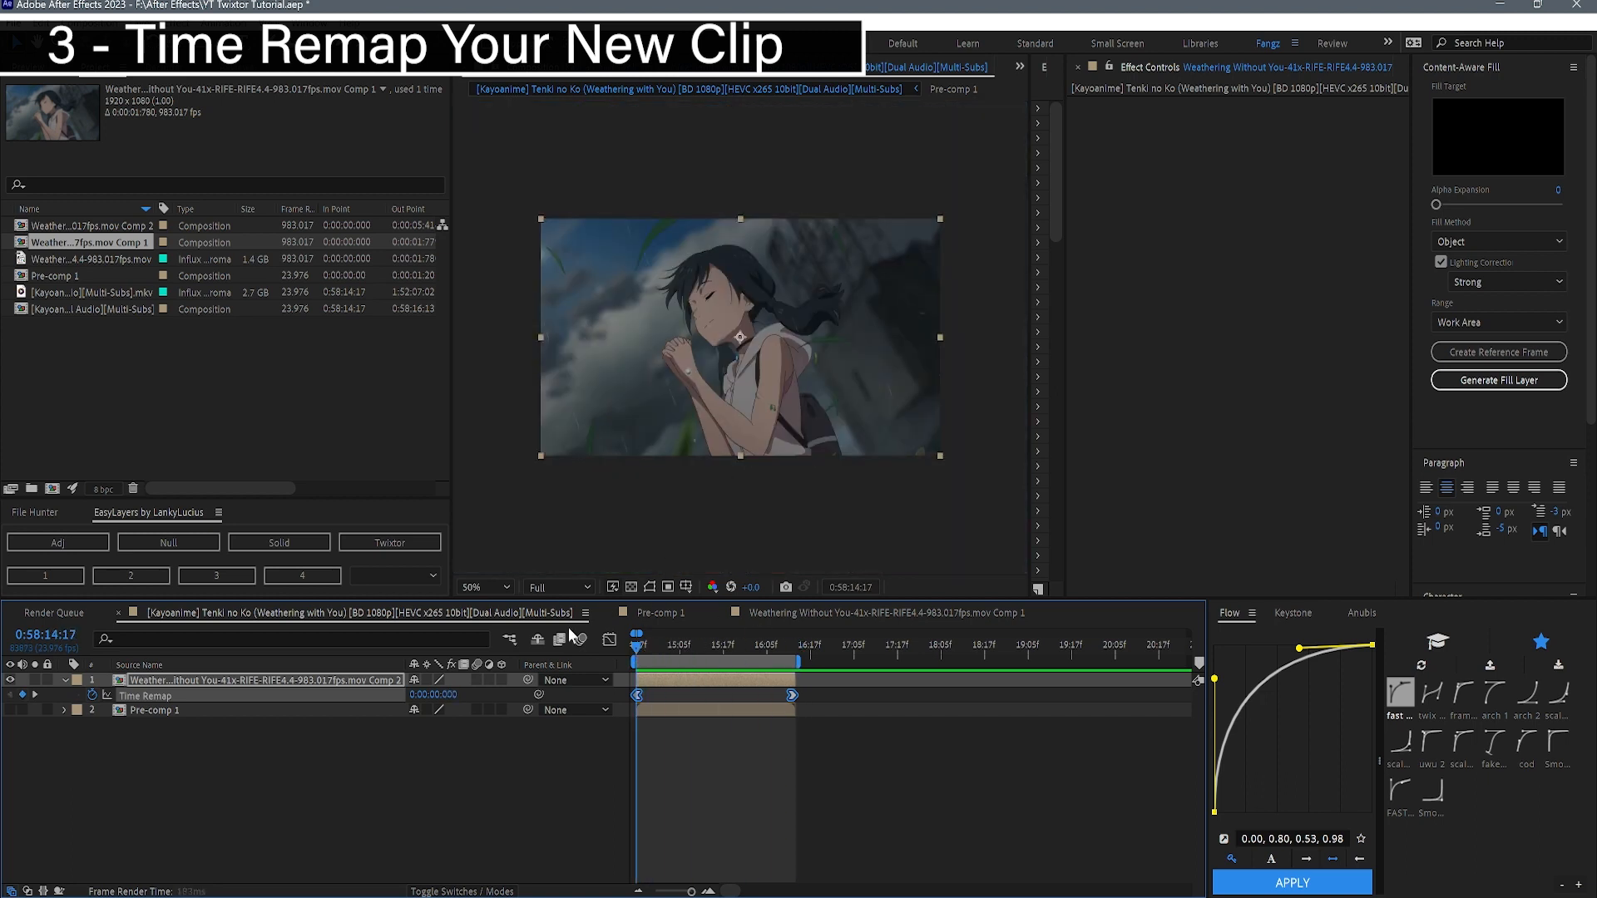
{"action": "scroll", "coordinate": [751, 394], "scroll_direction": "up", "scroll_amount": 1}
{"action": "left_click_drag", "start_coordinate": [637, 653], "coordinate": [612, 680]}
{"action": "scroll", "coordinate": [734, 412], "scroll_direction": "down", "scroll_amount": 1}
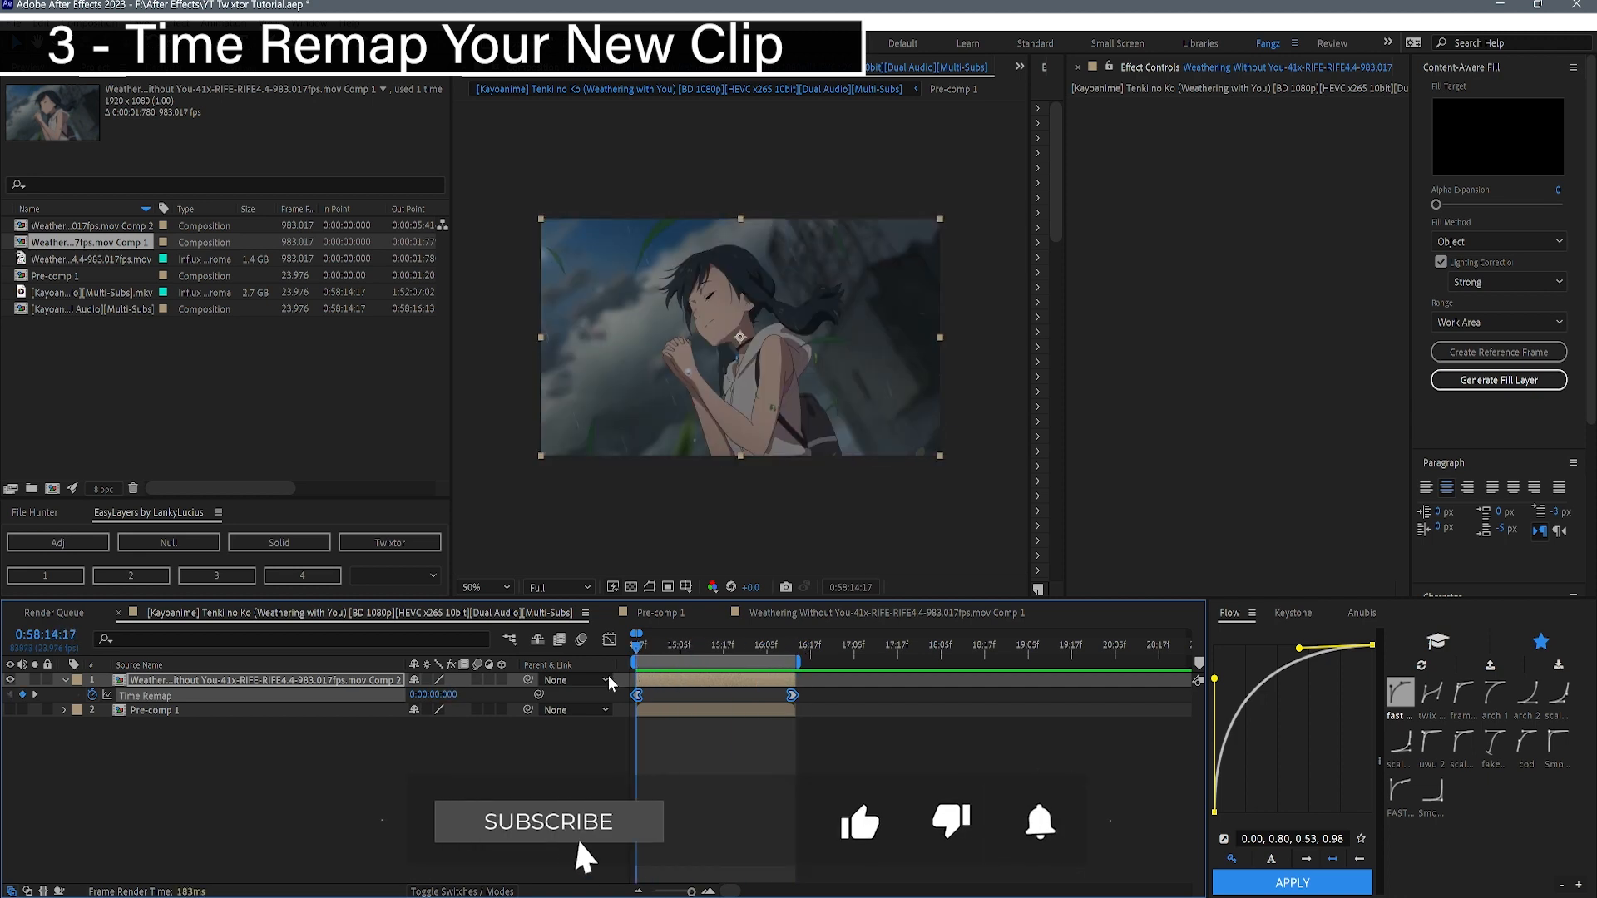